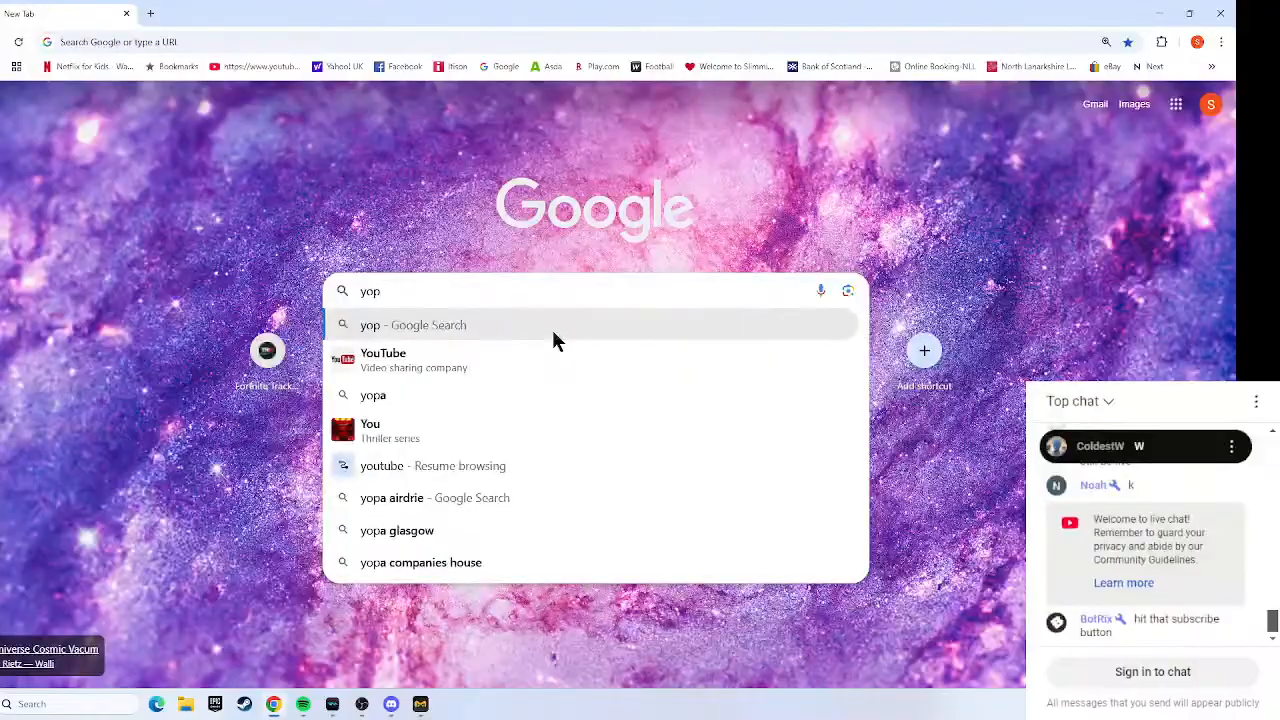
# Search Google for "youtube", open YouTube, and open the live stream "Live making a roblox game" from your own channel page.
pyautogui.write('utube')
pyautogui.press('Return')
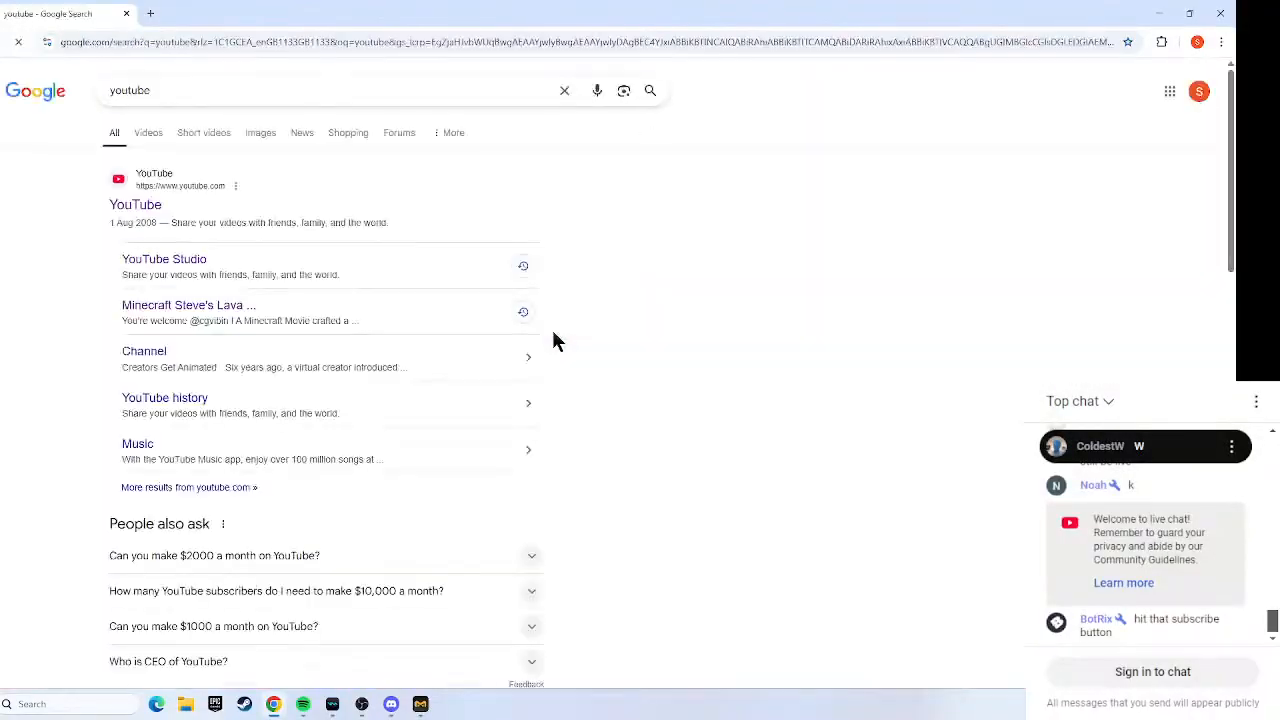
pyautogui.click(128, 202)
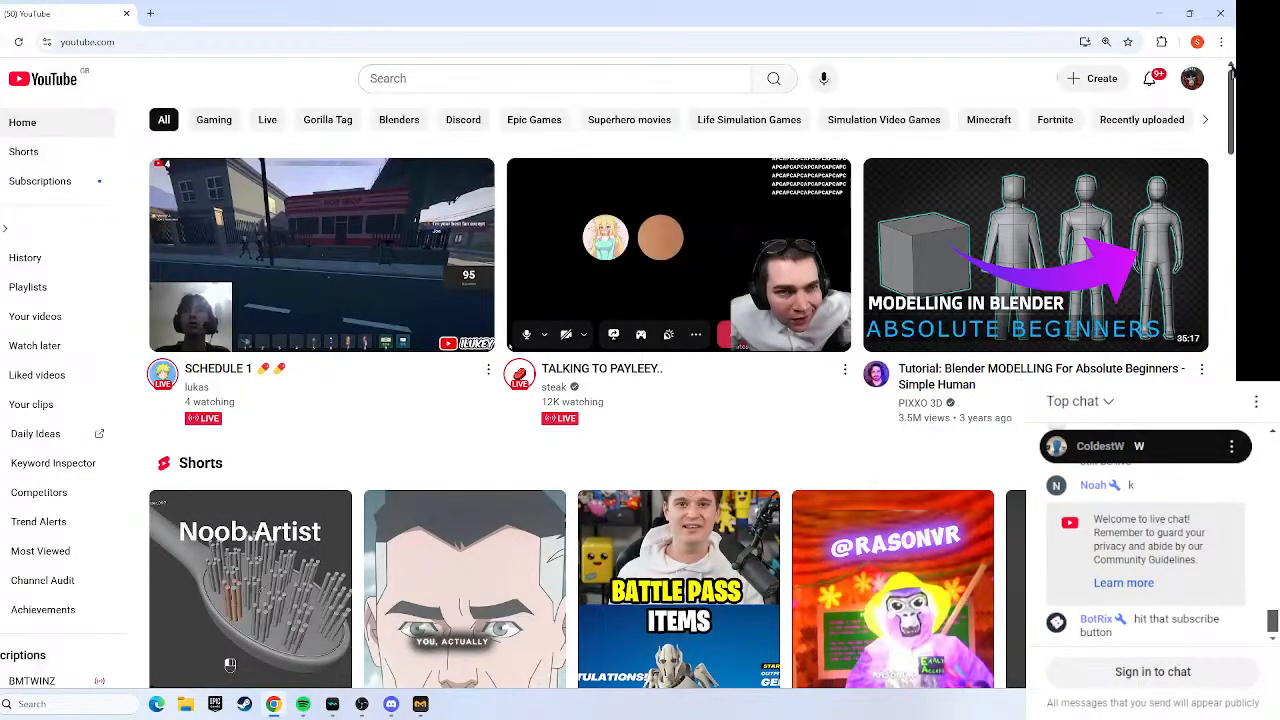
pyautogui.click(1198, 80)
pyautogui.click(1078, 164)
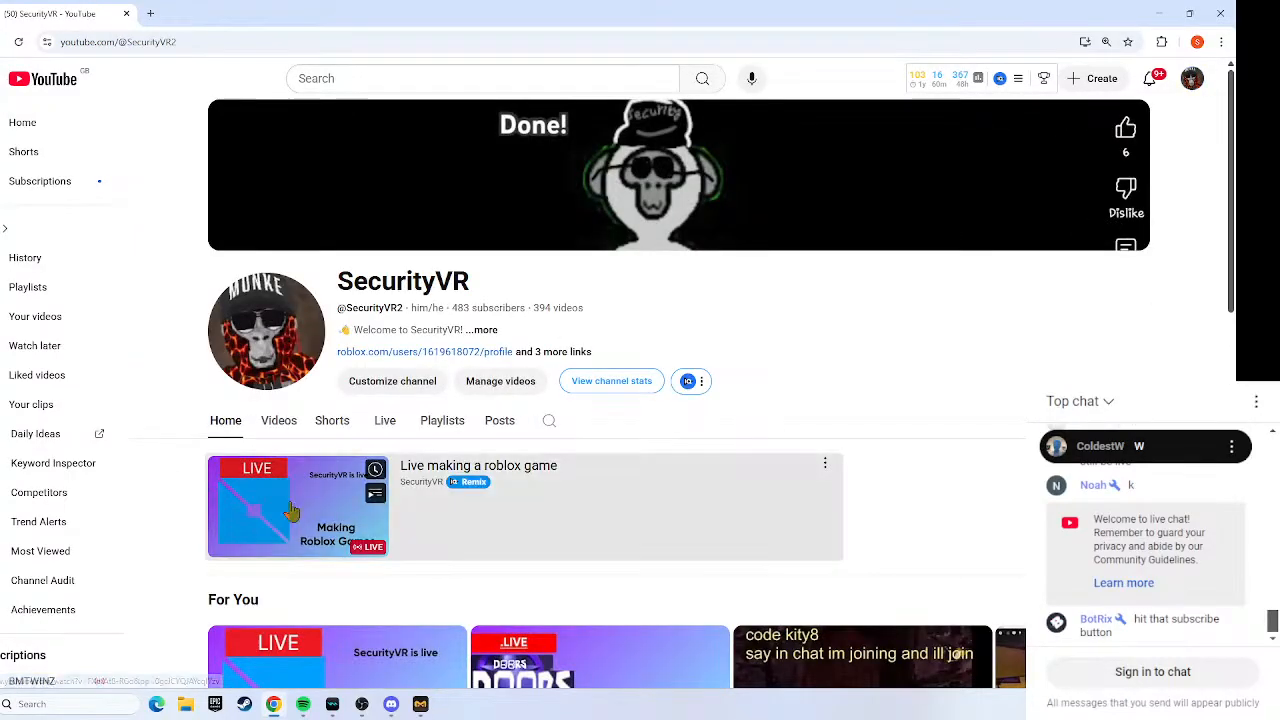
pyautogui.click(293, 511)
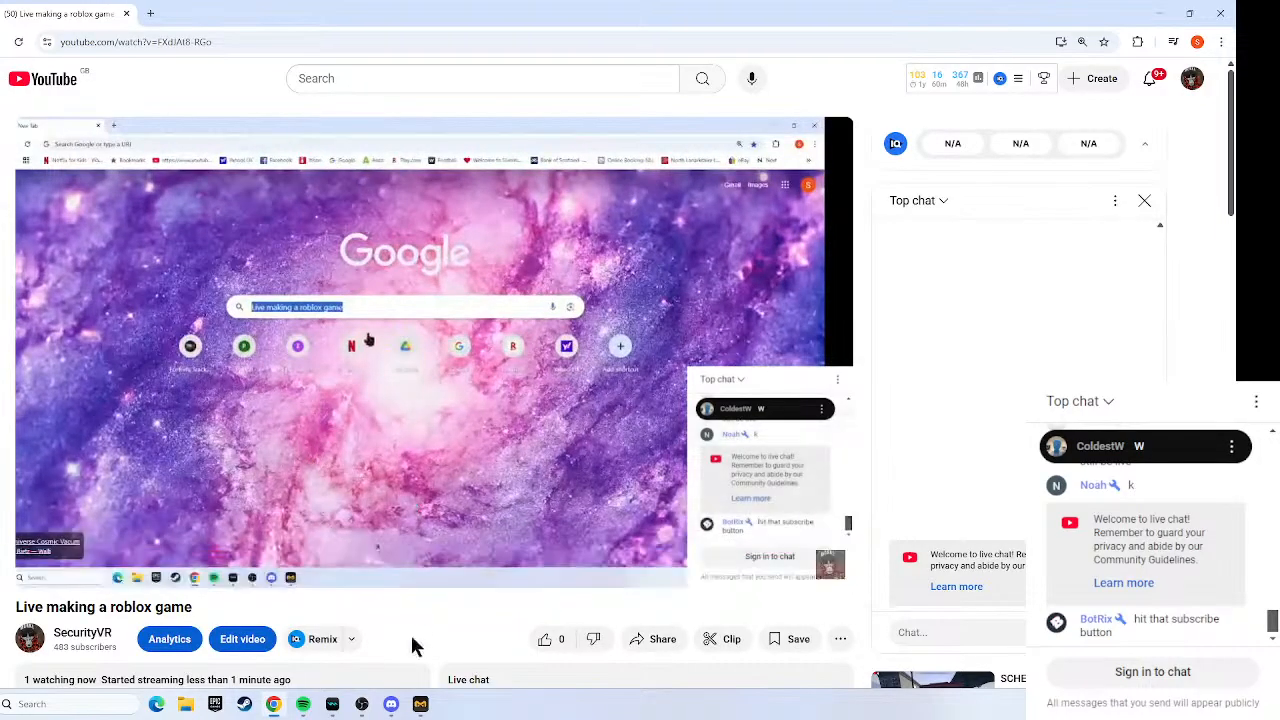
# Pop out the stream's live chat into its own window, copy its URL, and close the pop-out window.
pyautogui.click(362, 708)
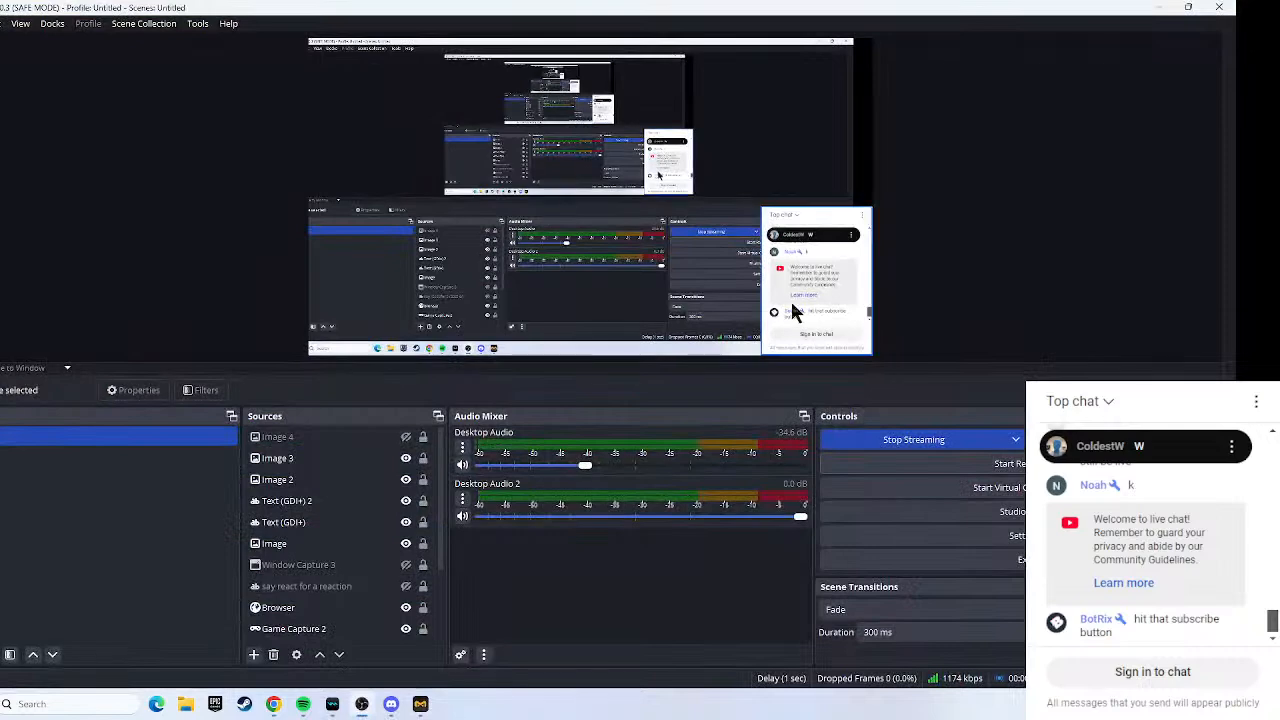
pyautogui.click(278, 706)
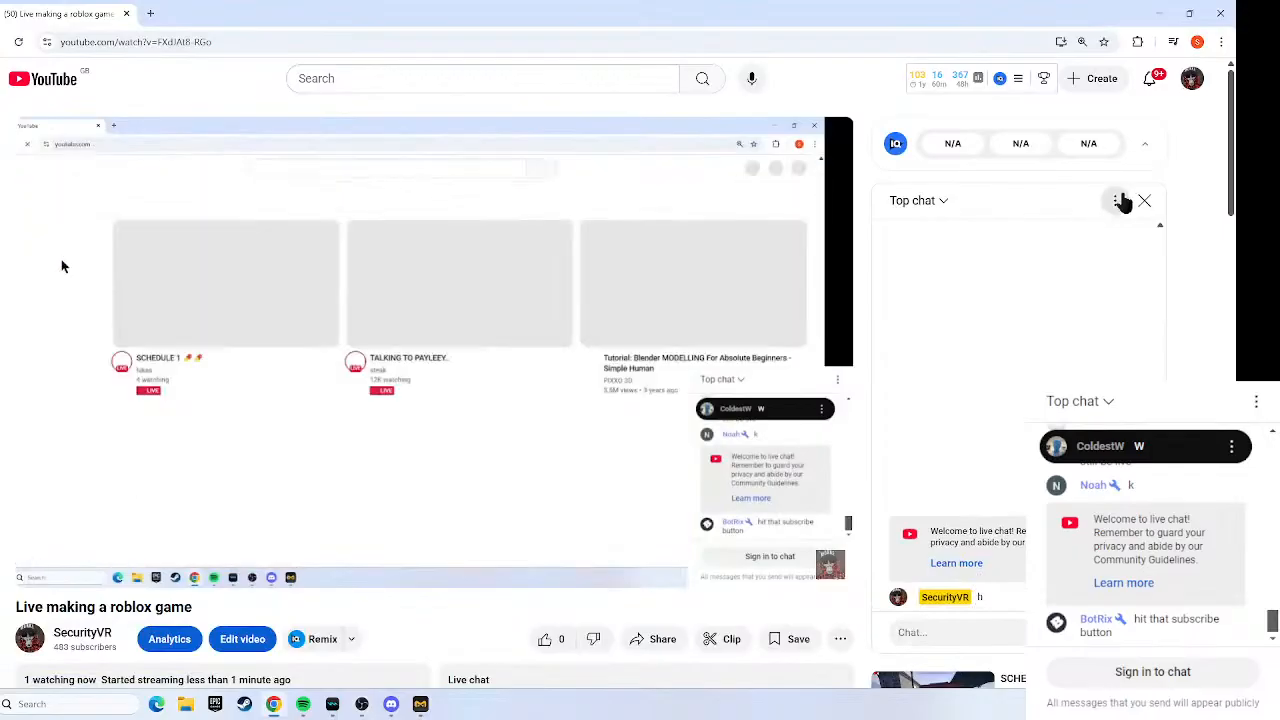
pyautogui.click(1115, 200)
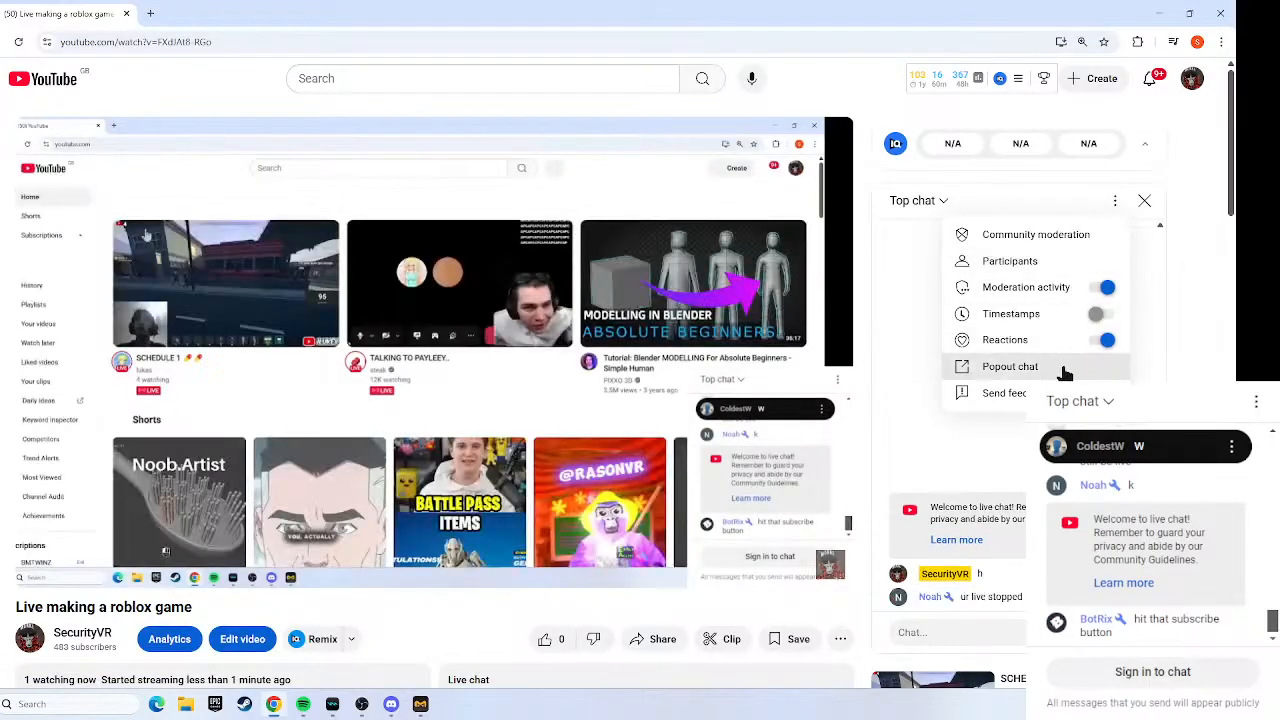
pyautogui.click(1060, 367)
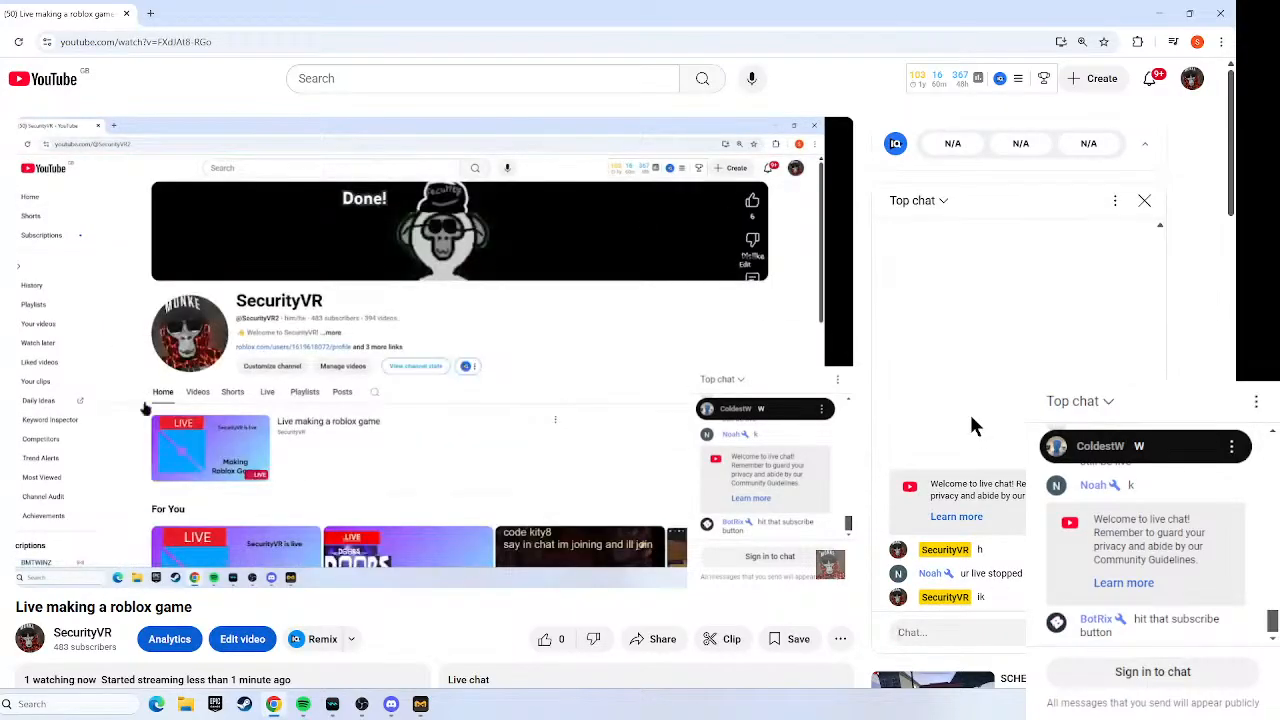
pyautogui.click(1115, 200)
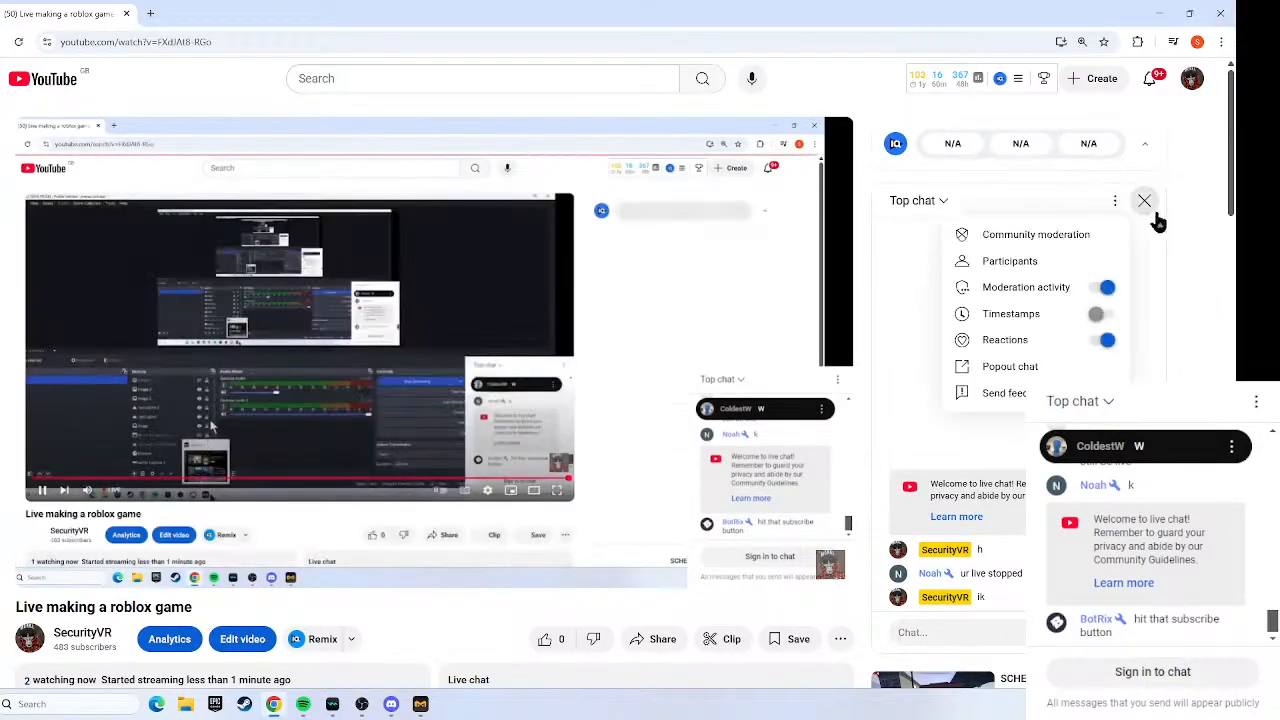
pyautogui.click(1030, 368)
pyautogui.moveTo(266, 33); pyautogui.dragTo(85, 37)
pyautogui.rightClick(83, 37)
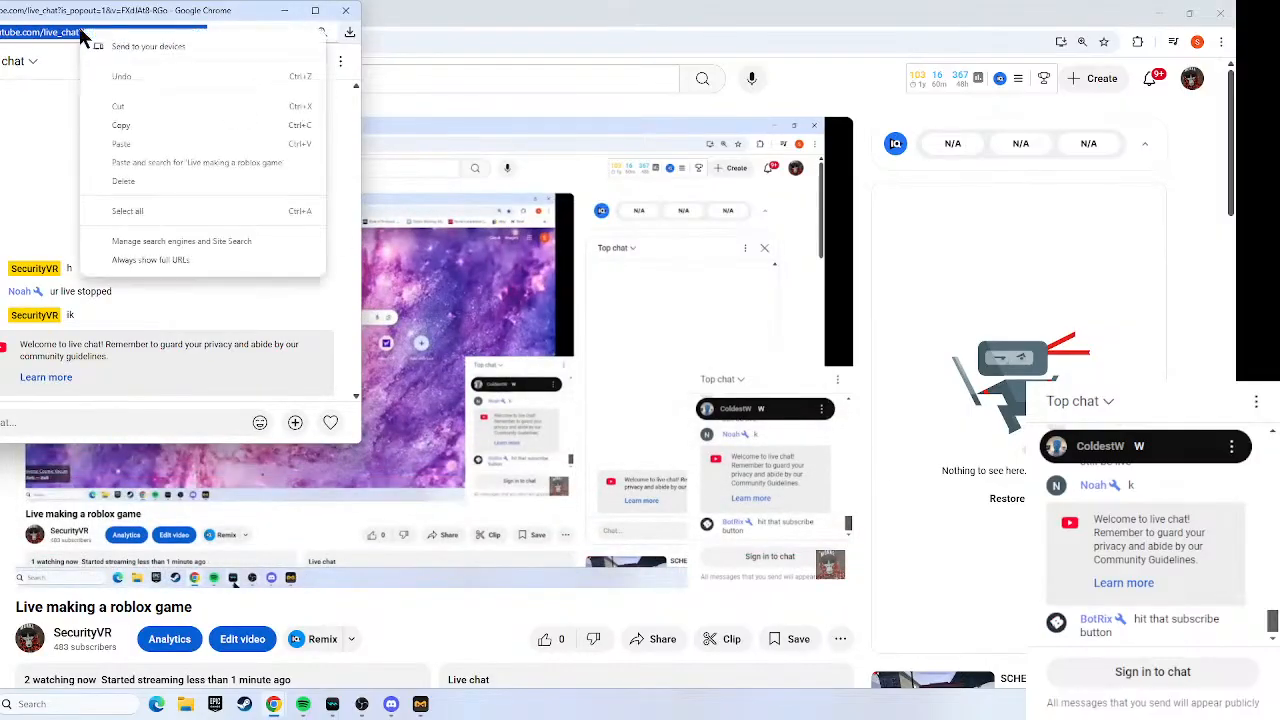
pyautogui.click(143, 126)
pyautogui.click(345, 11)
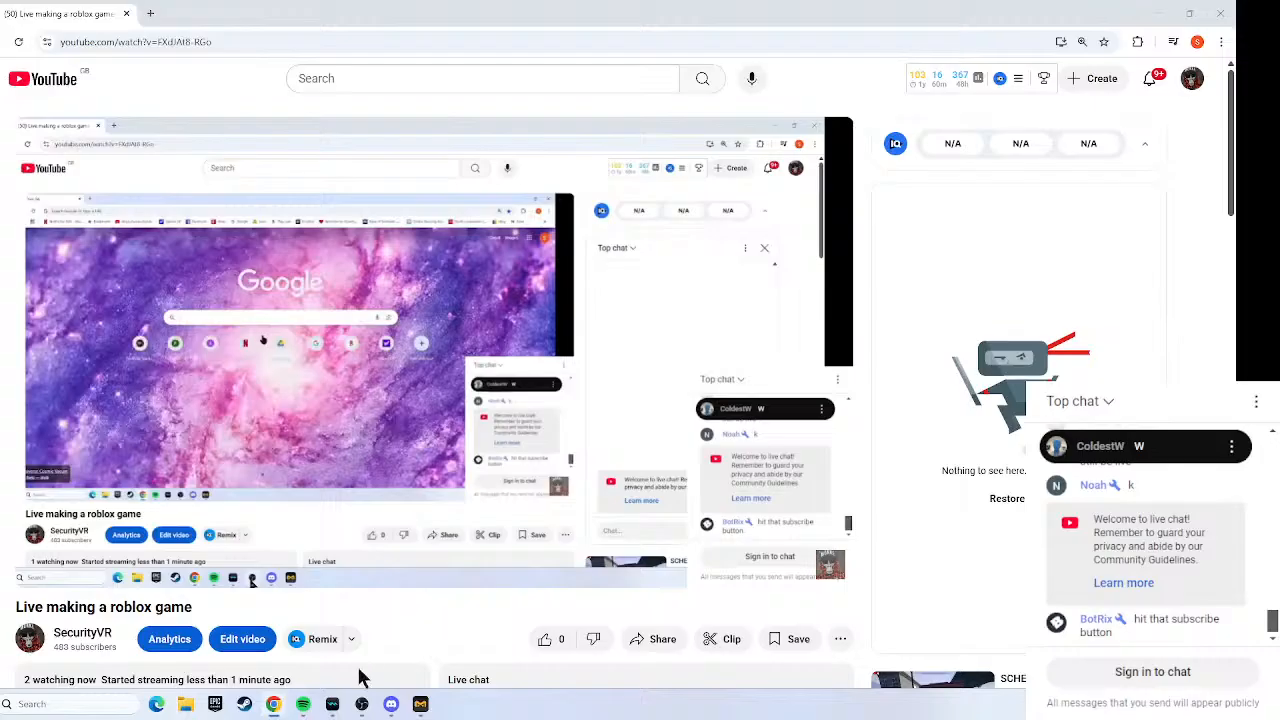
# Switch to OBS and replace the Browser source's URL with the copied live chat address.
pyautogui.click(364, 706)
pyautogui.click(320, 607)
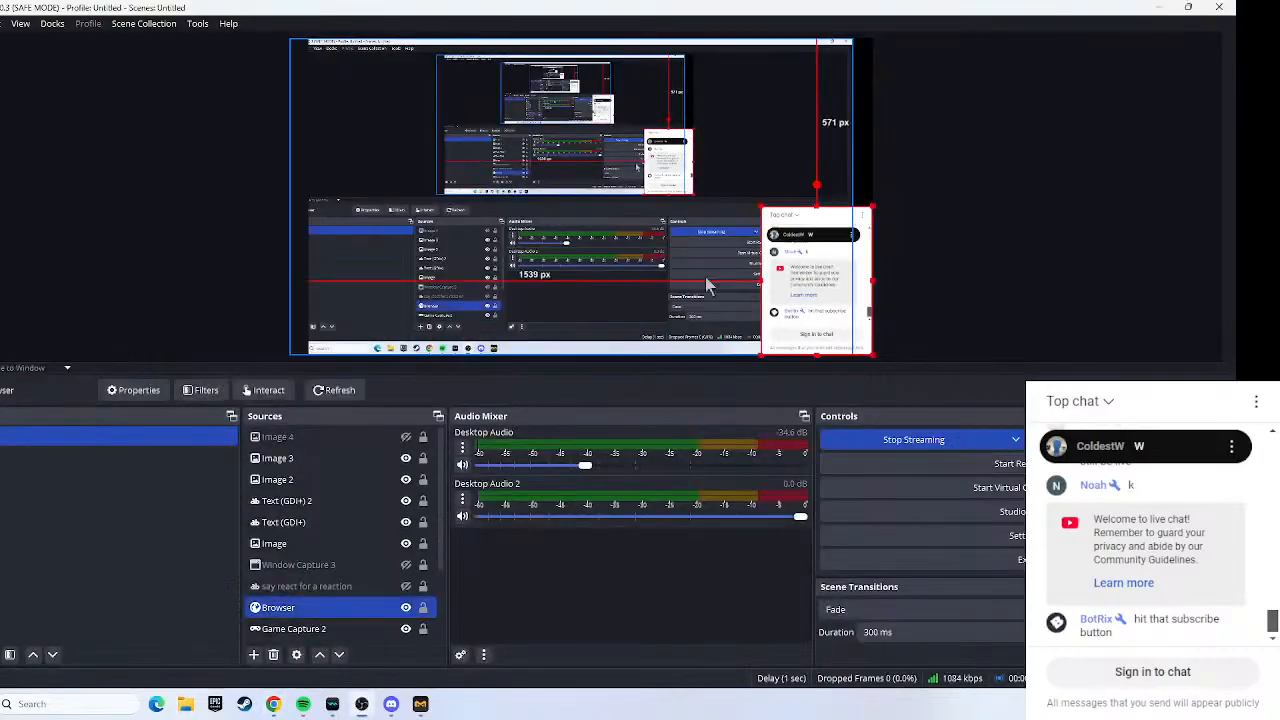
pyautogui.click(134, 390)
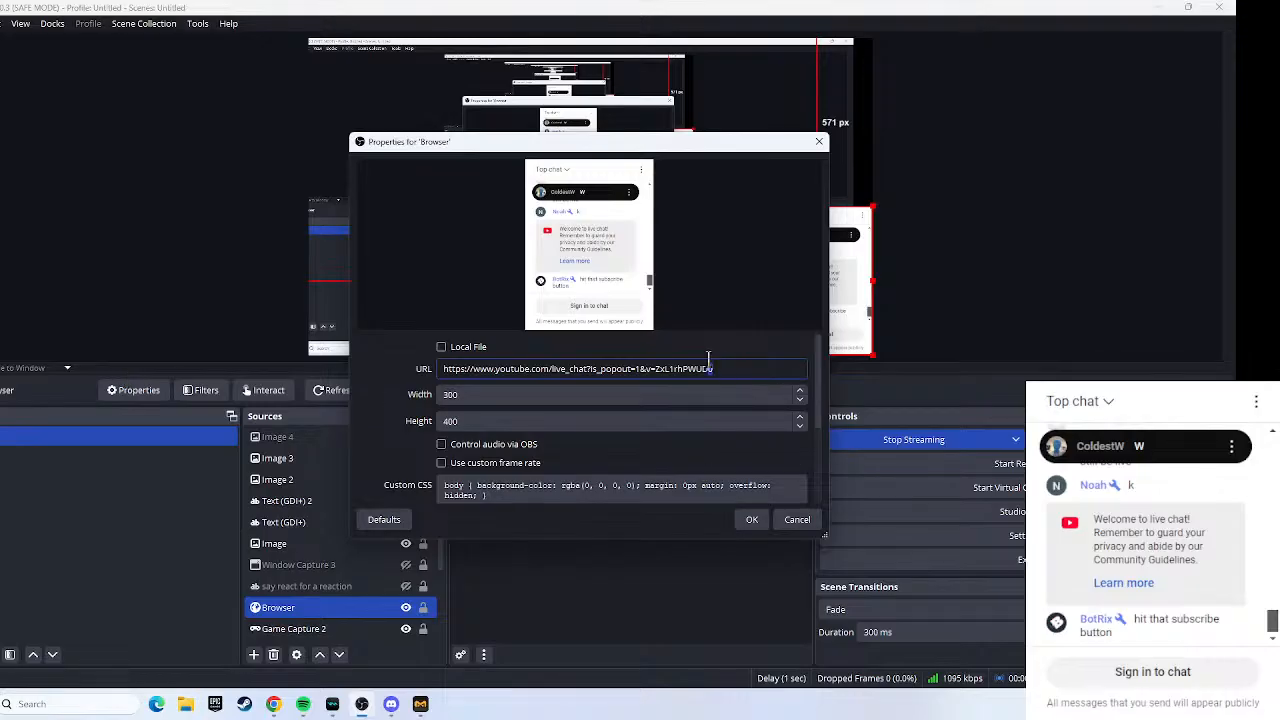
pyautogui.moveTo(422, 373); pyautogui.dragTo(733, 364)
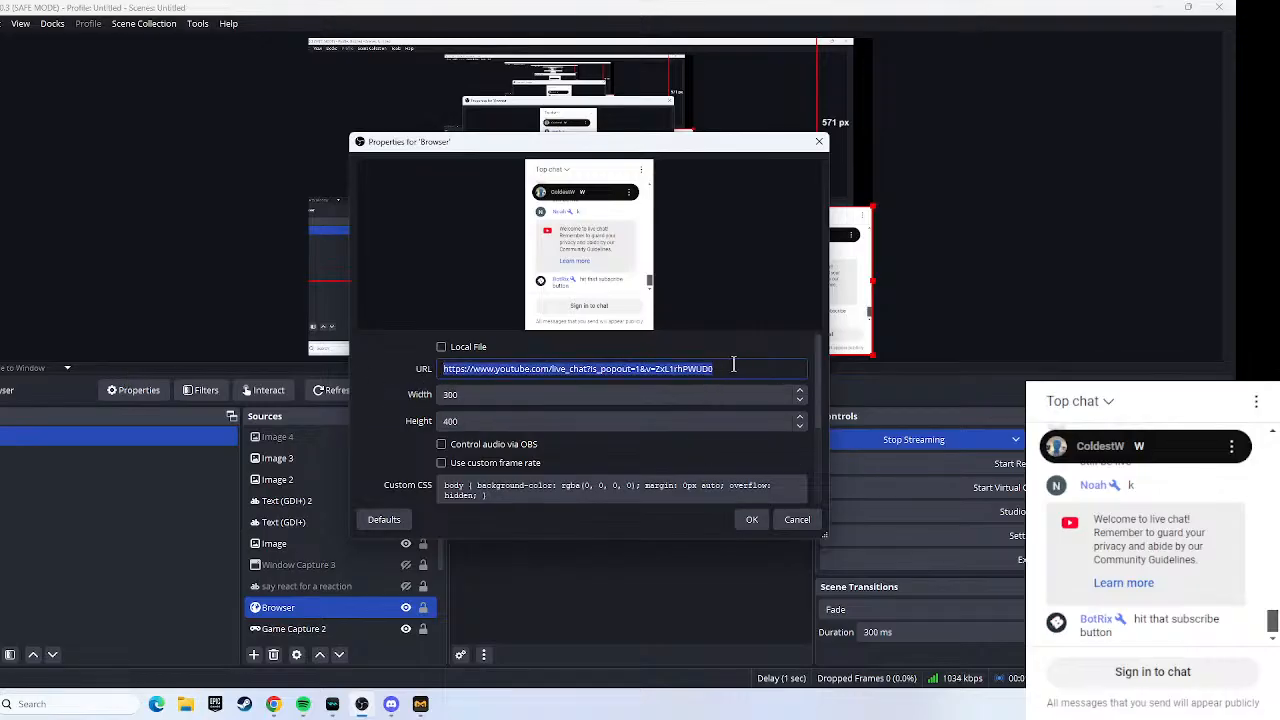
pyautogui.press('BackSpace')
pyautogui.hotkey('ctrl', 'v')
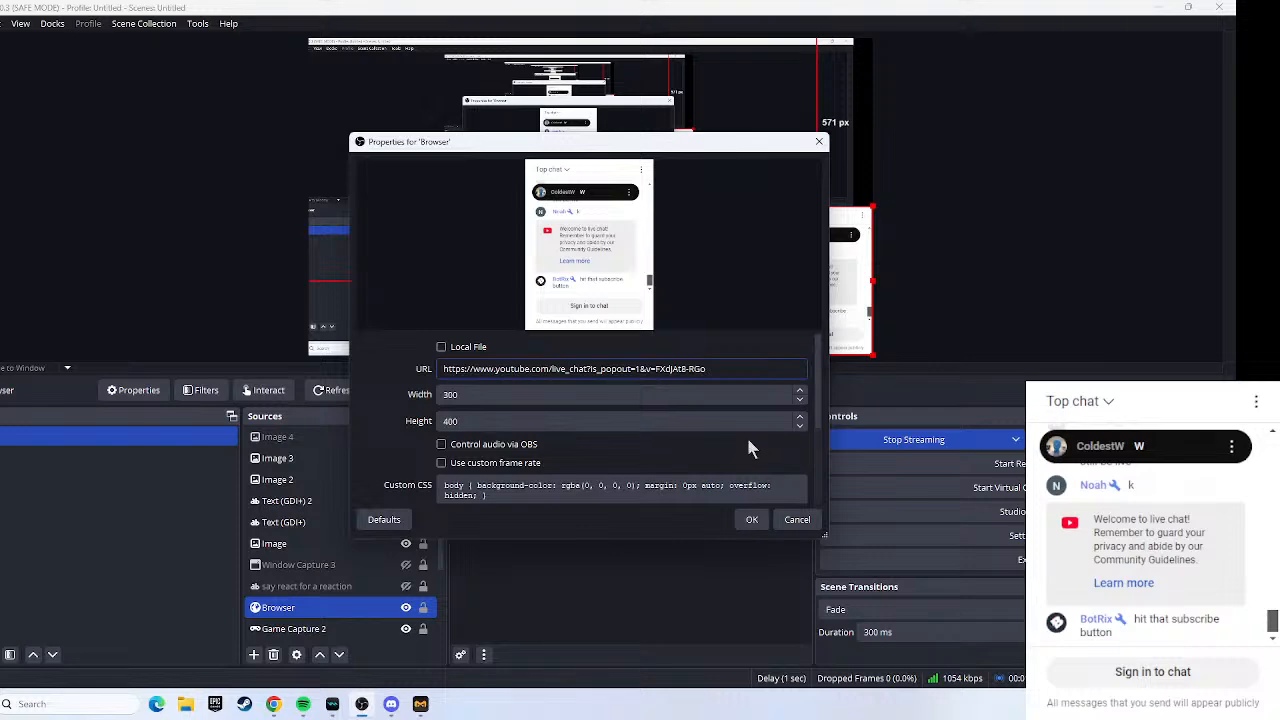
pyautogui.click(750, 519)
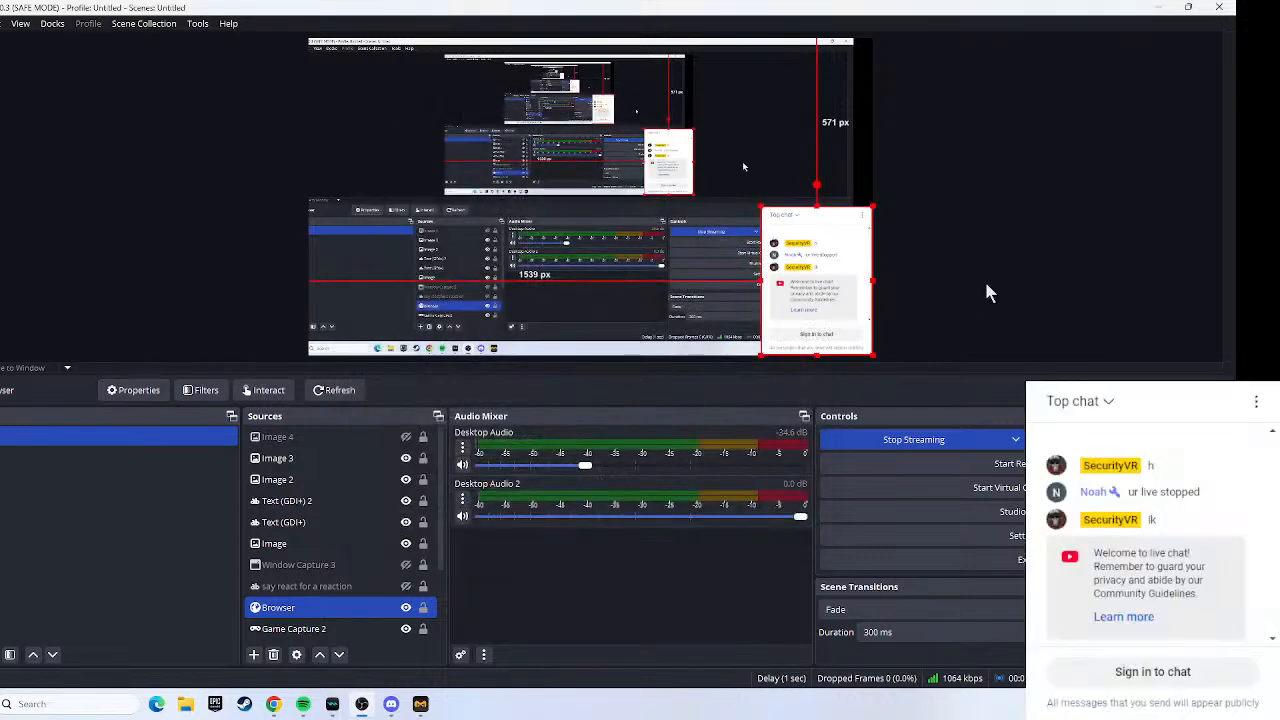
# Switch to the YouTube stream in Chrome and post "sorry" in its live chat.
pyautogui.click(273, 704)
pyautogui.click(994, 631)
pyautogui.write('so')
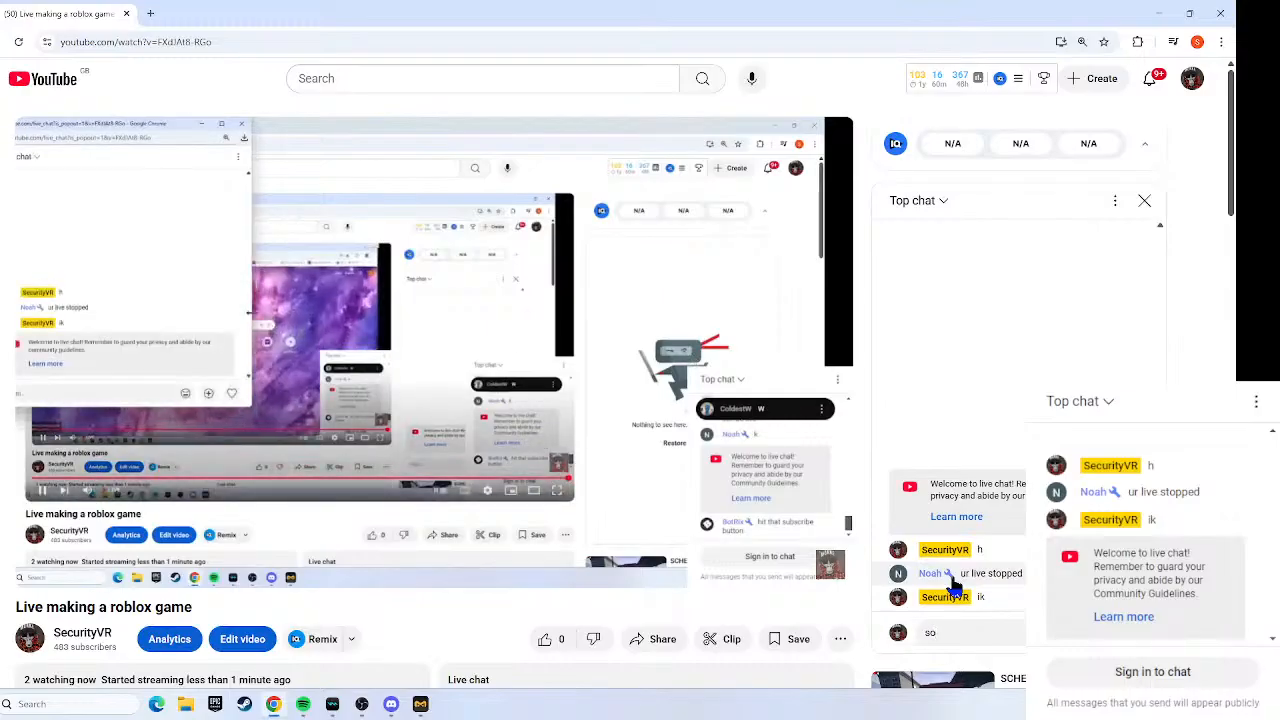
pyautogui.write('rry')
pyautogui.press('Return')
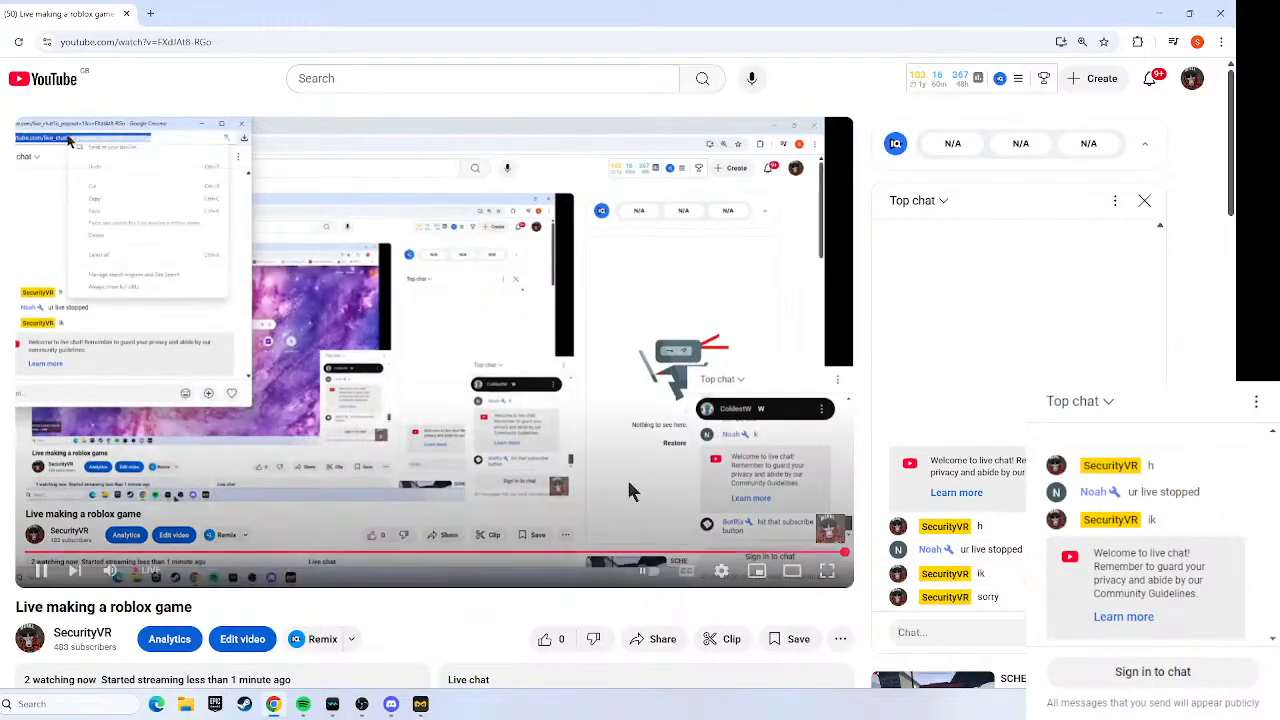
# Open the recent file HTZPLUSHIE from File Explorer in Blender and choose to wait for the program to respond.
pyautogui.click(187, 704)
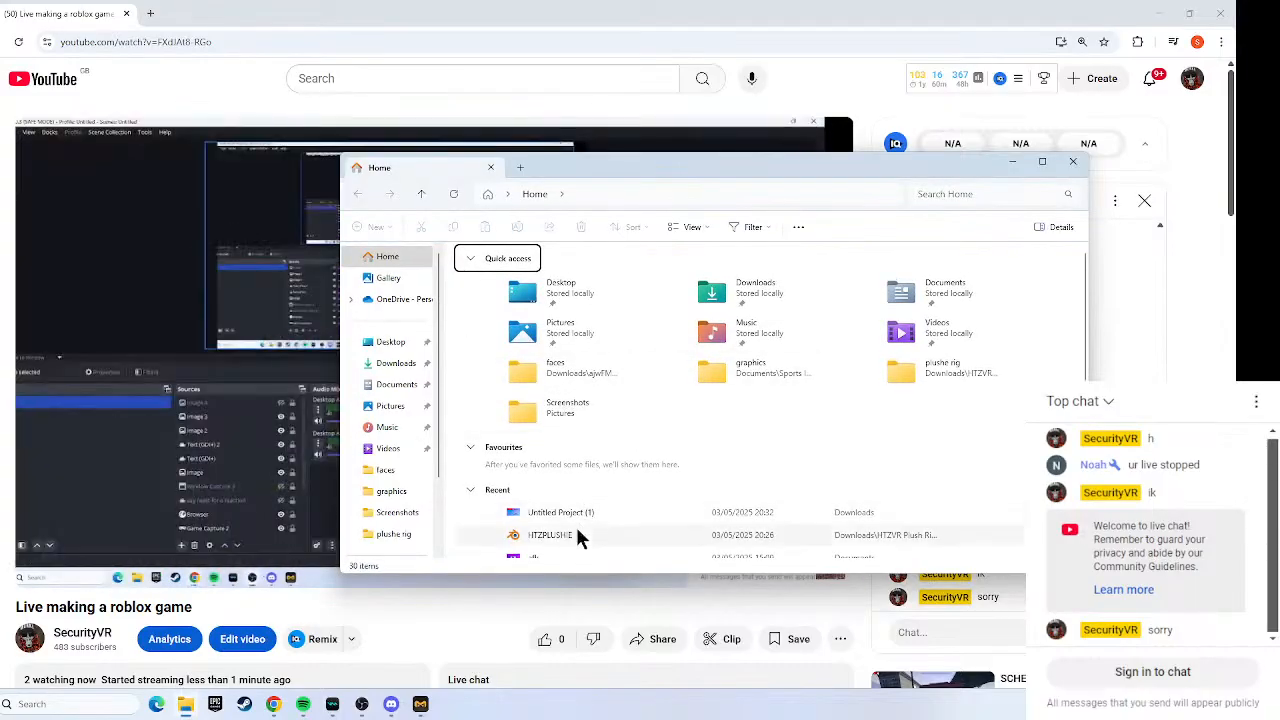
pyautogui.doubleClick(571, 533)
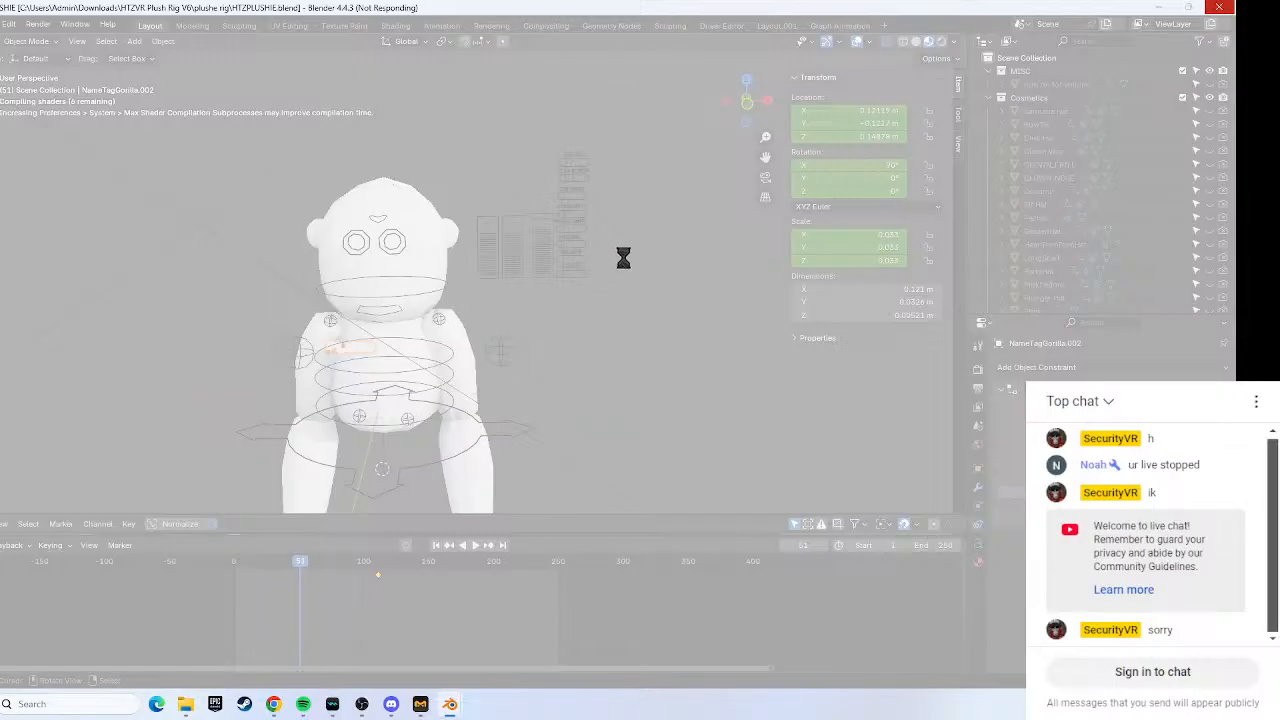
pyautogui.click(1200, 7)
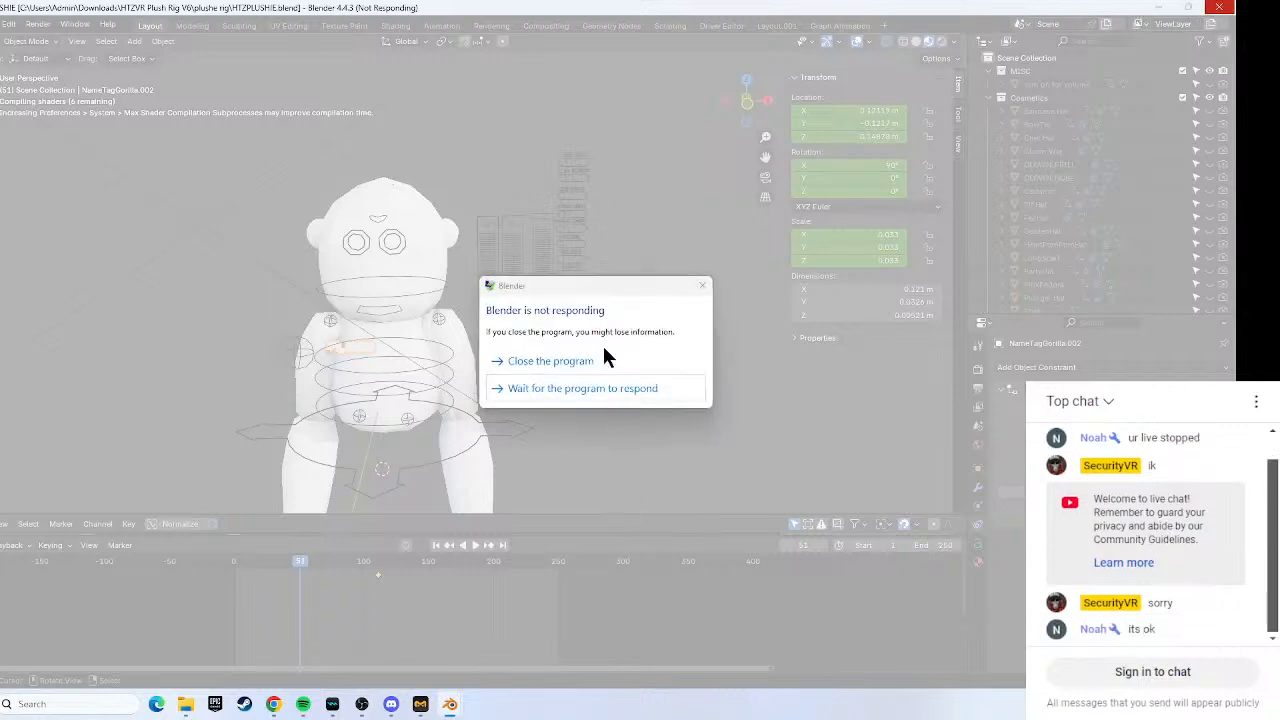
pyautogui.click(599, 386)
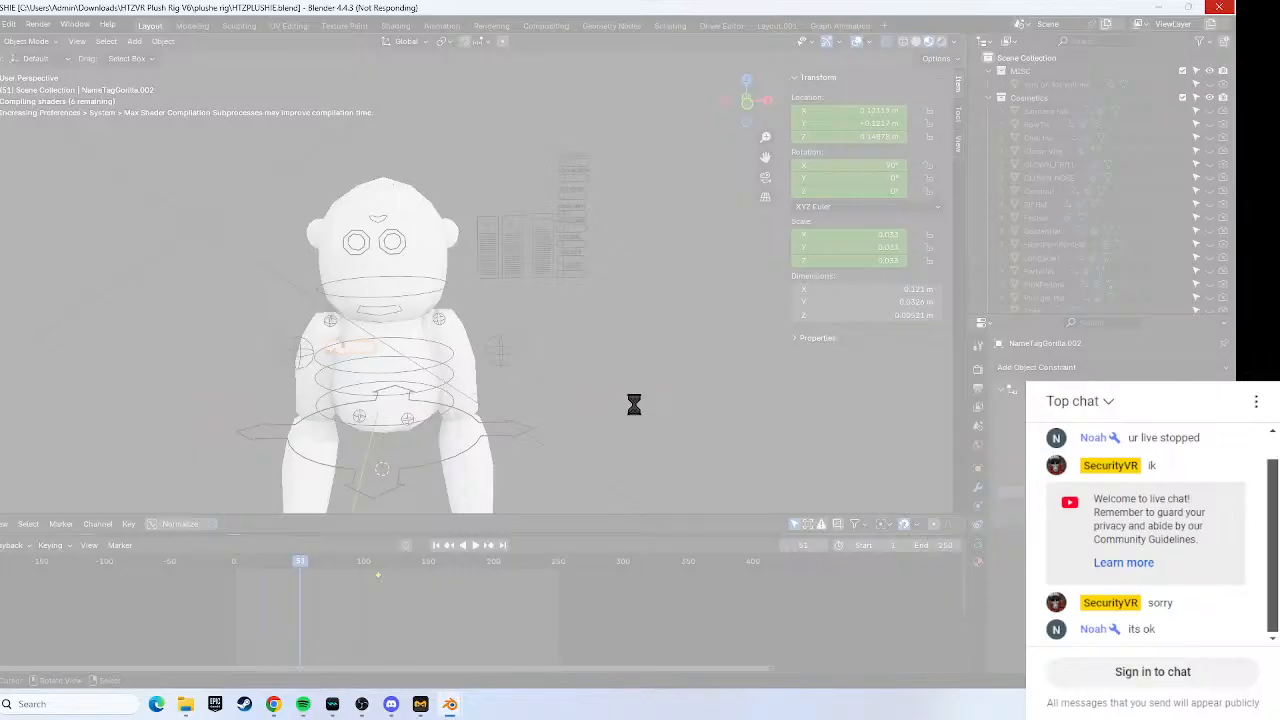
# Switch back to the YouTube stream and post "i dont think my pc can handle it" in the live chat.
pyautogui.click(272, 704)
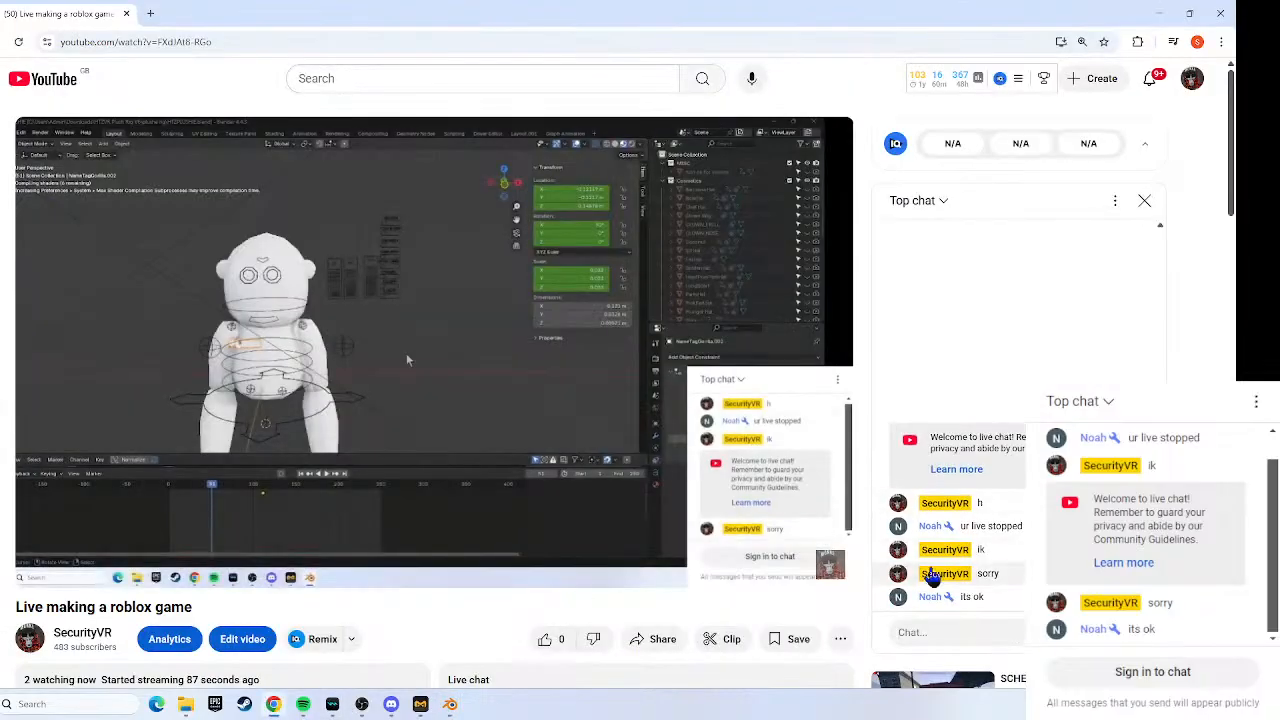
pyautogui.write('i dont think')
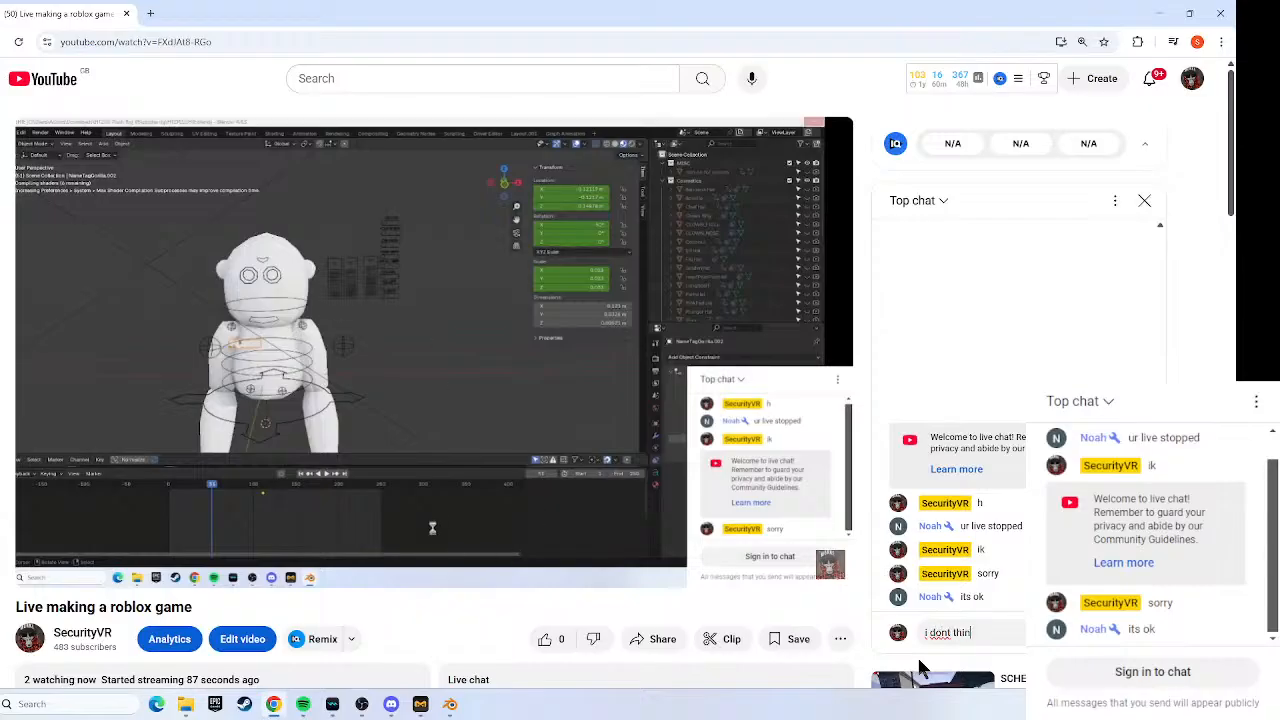
pyautogui.press('BackSpace')
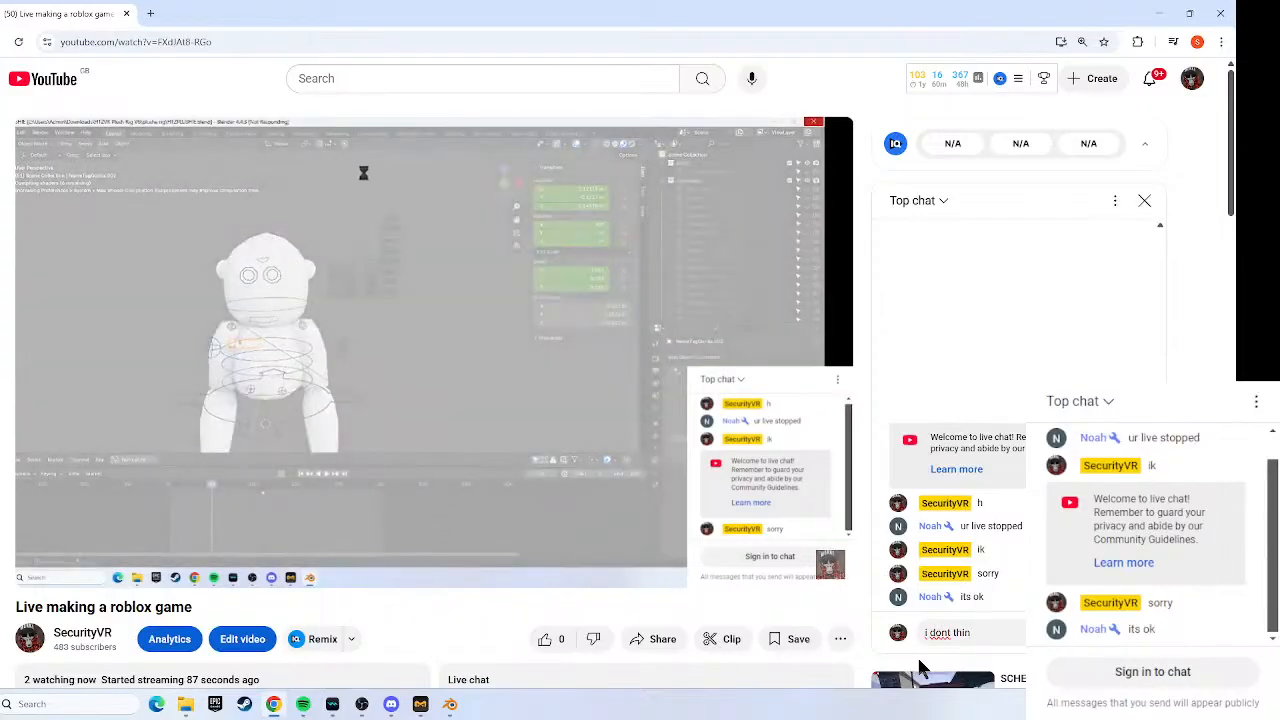
pyautogui.write('k my')
pyautogui.press('Return')
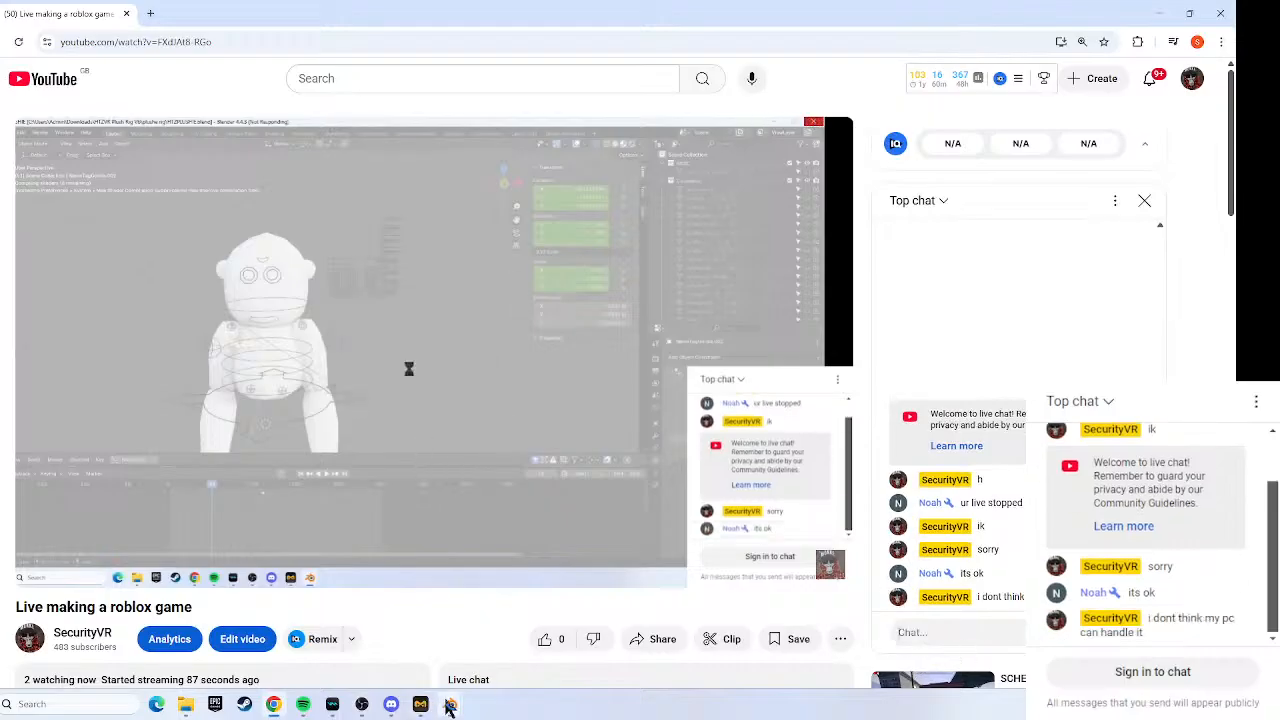
# Minimize Blender's Preferences window and post "it worked" in the YouTube stream's live chat.
pyautogui.moveTo(450, 706)
pyautogui.click(465, 648)
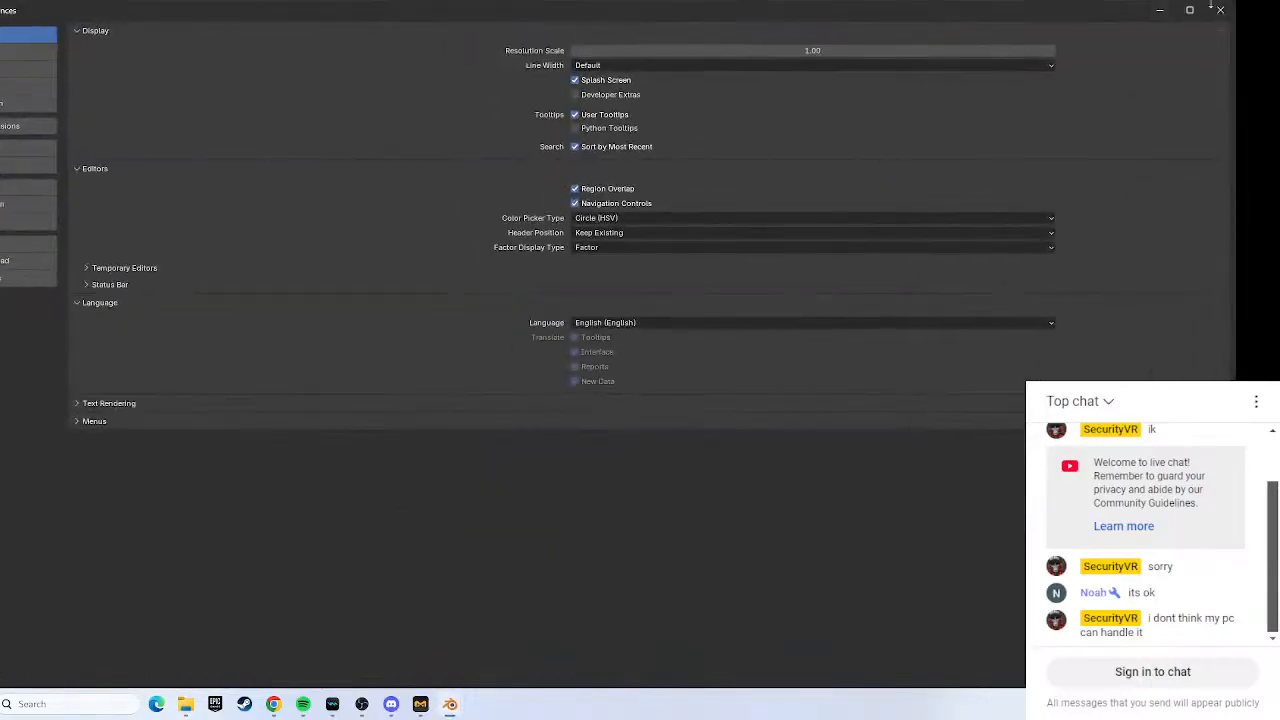
pyautogui.click(1159, 10)
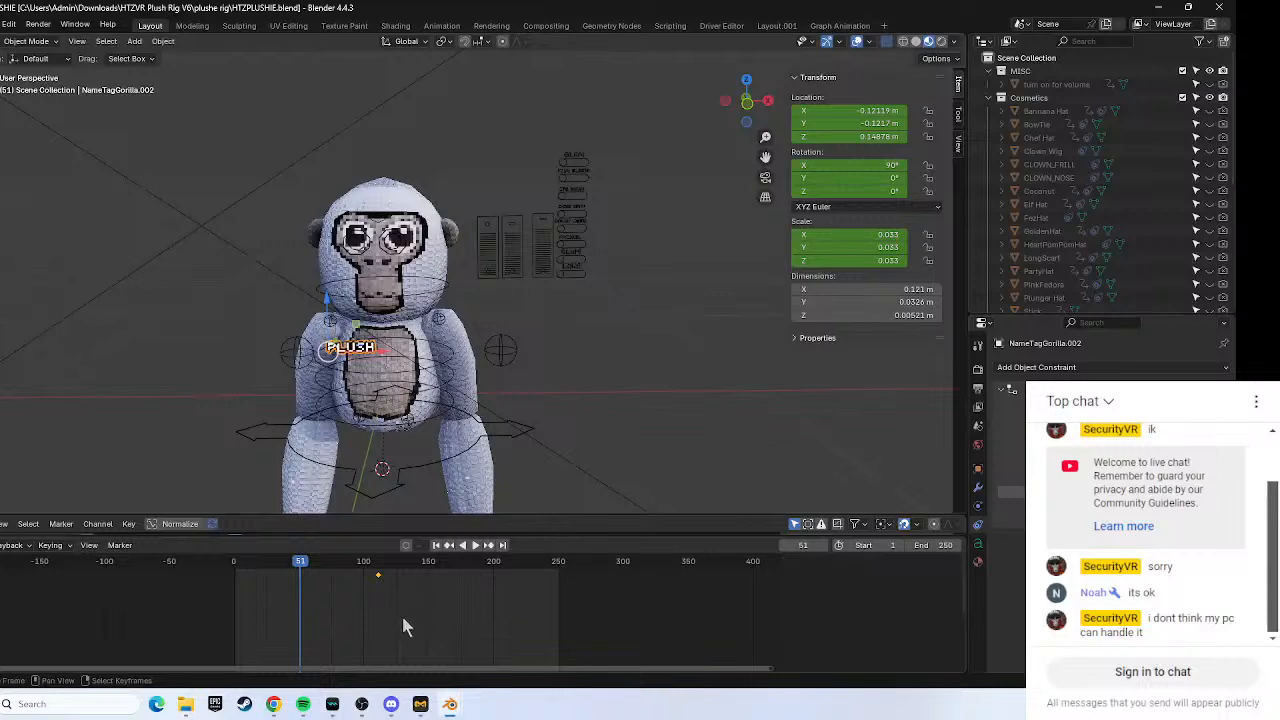
pyautogui.click(274, 704)
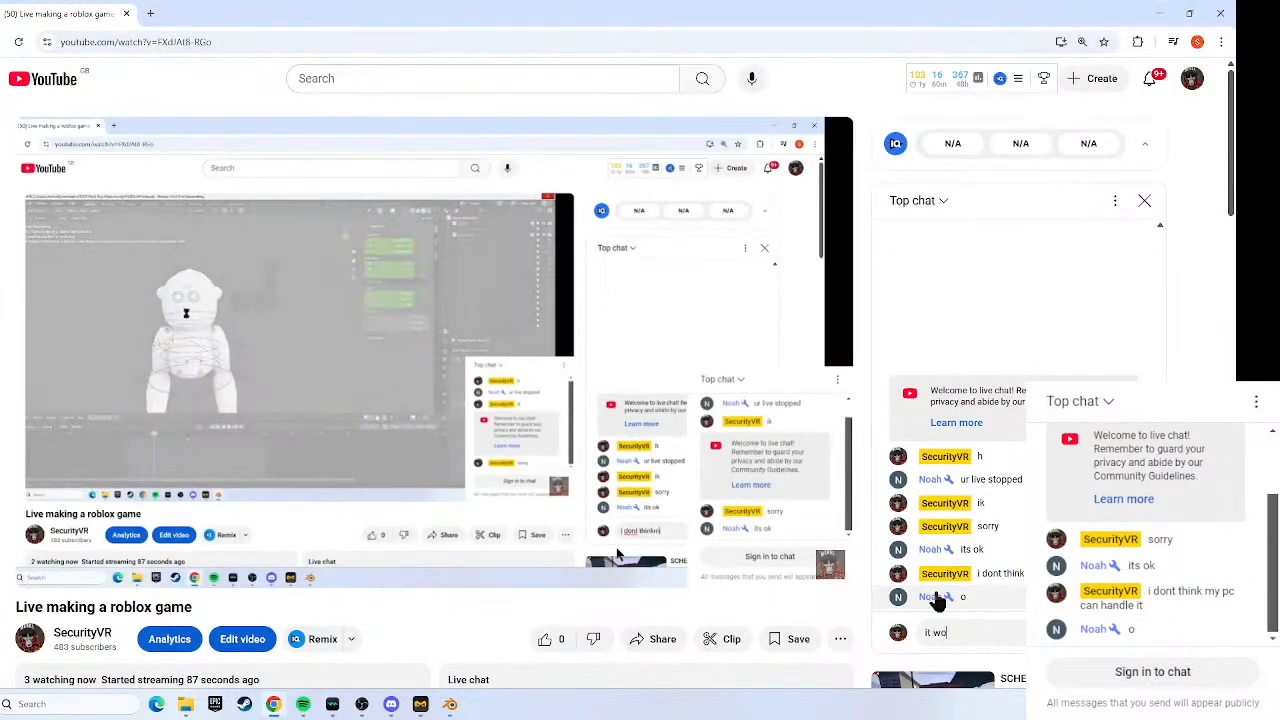
pyautogui.press('Return')
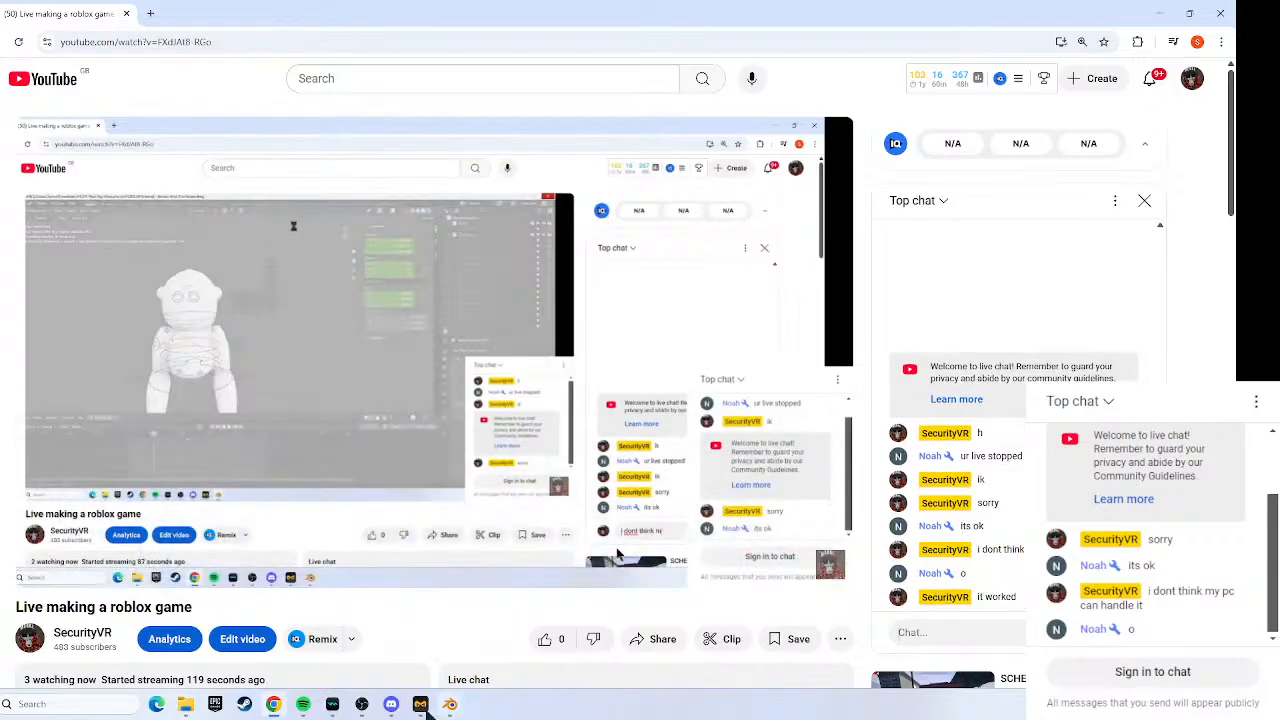
# Switch to Blender and close its Preferences window, leaving the HTZPLUSHIE project window open.
pyautogui.click(424, 705)
pyautogui.click(430, 706)
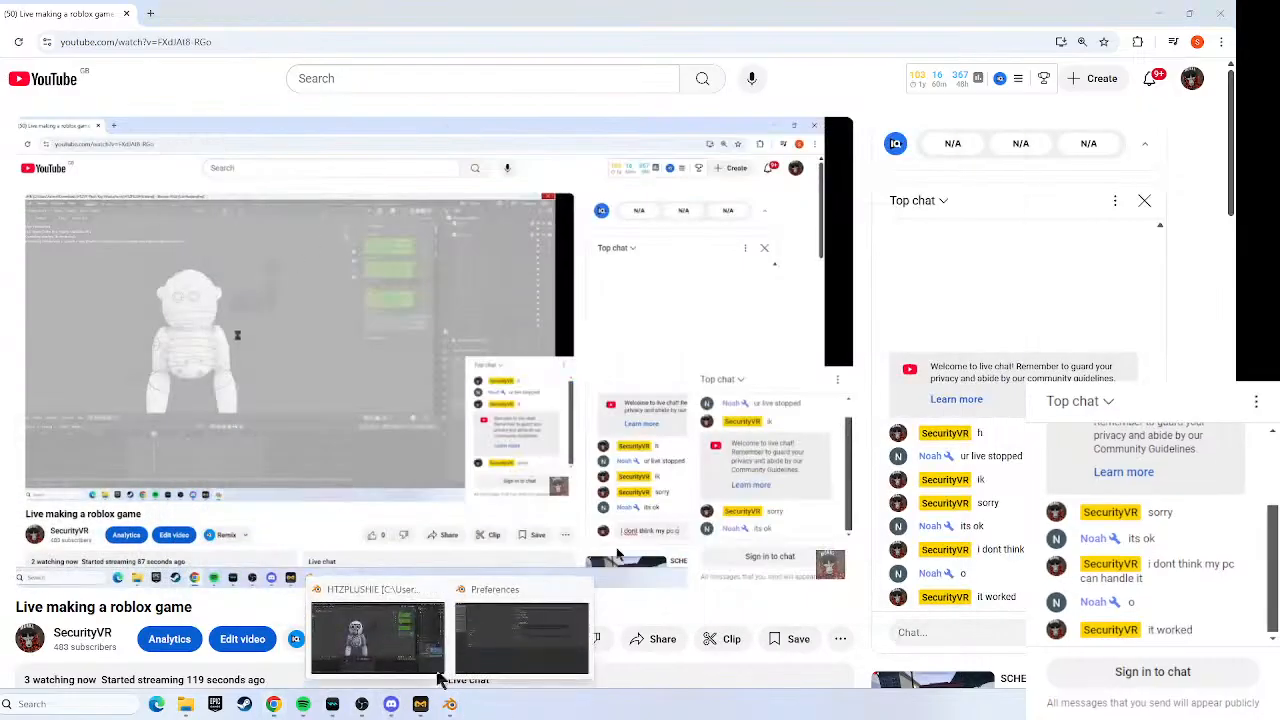
pyautogui.click(448, 705)
pyautogui.moveTo(448, 710)
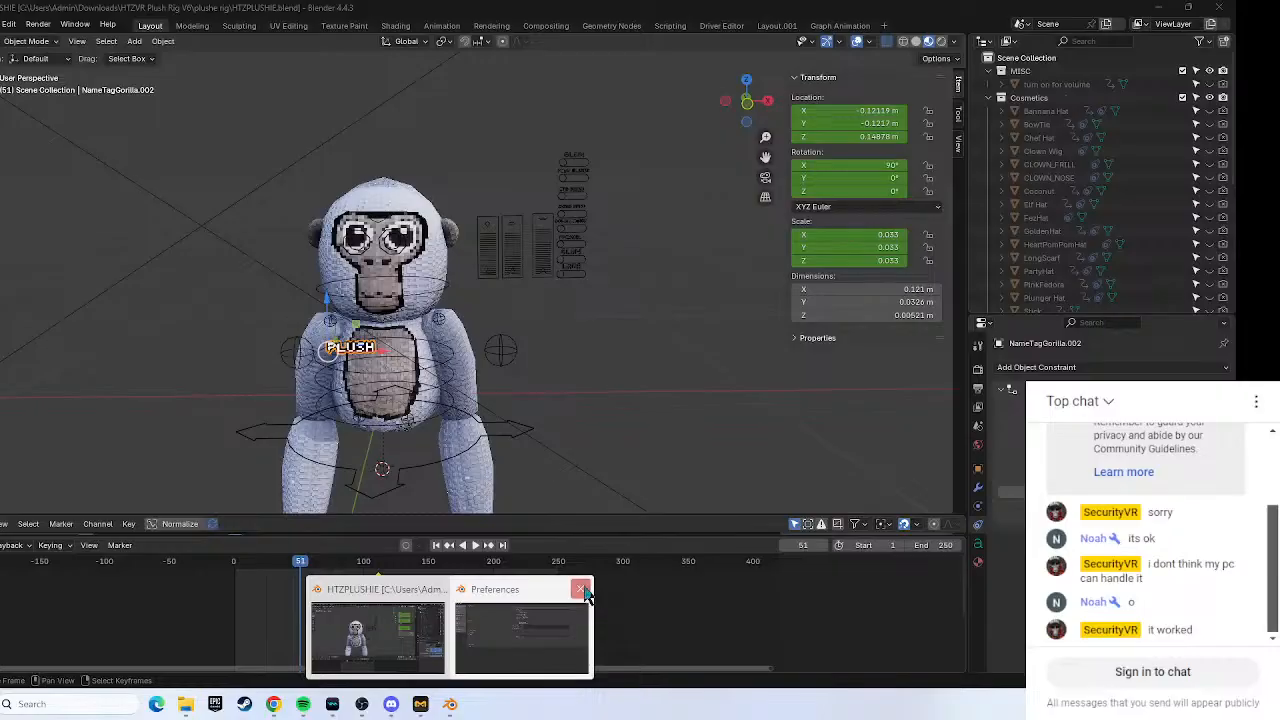
pyautogui.click(580, 589)
# Place the 3D cursor in the empty space beside the gorilla rig, deselect the name tag, and view the whole rig at an angle.
pyautogui.click(616, 349)
pyautogui.rightClick(559, 373)
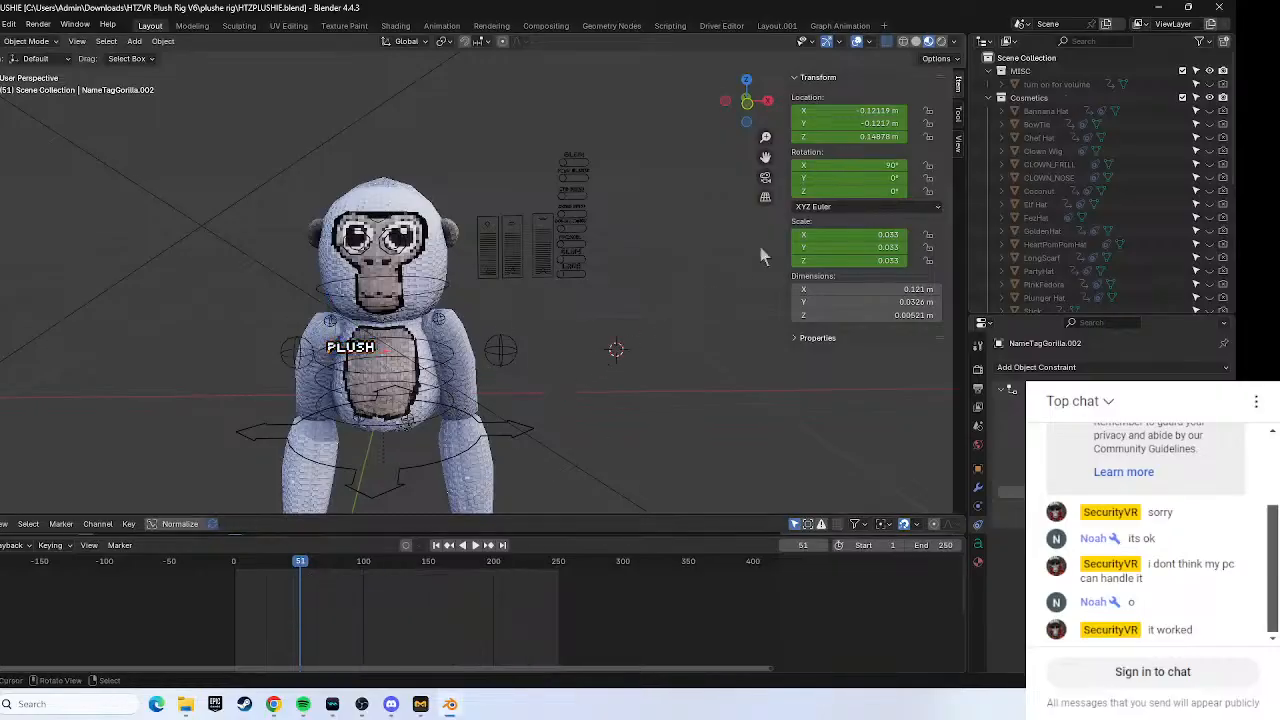
pyautogui.moveTo(747, 100); pyautogui.dragTo(679, 244)
pyautogui.moveTo(746, 110); pyautogui.dragTo(765, 138)
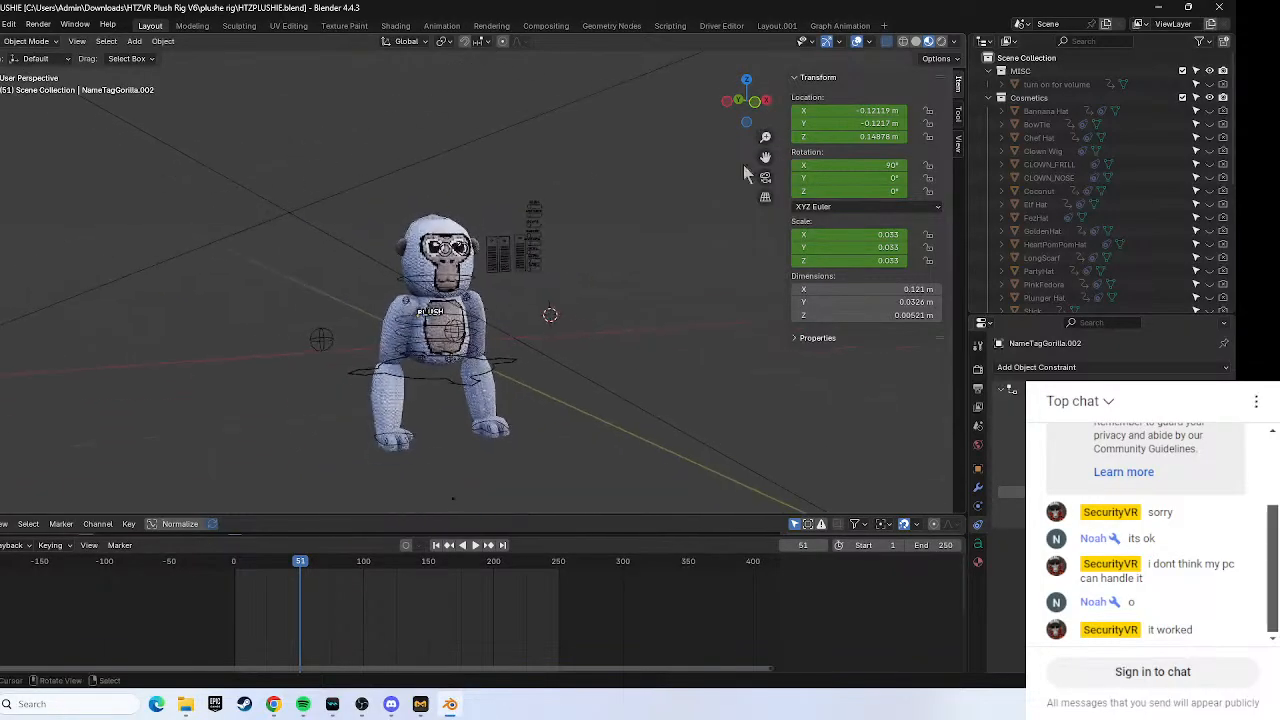
# Switch to Discord and open the how-to-get-plushie channel in PoohVr's server.
pyautogui.click(272, 704)
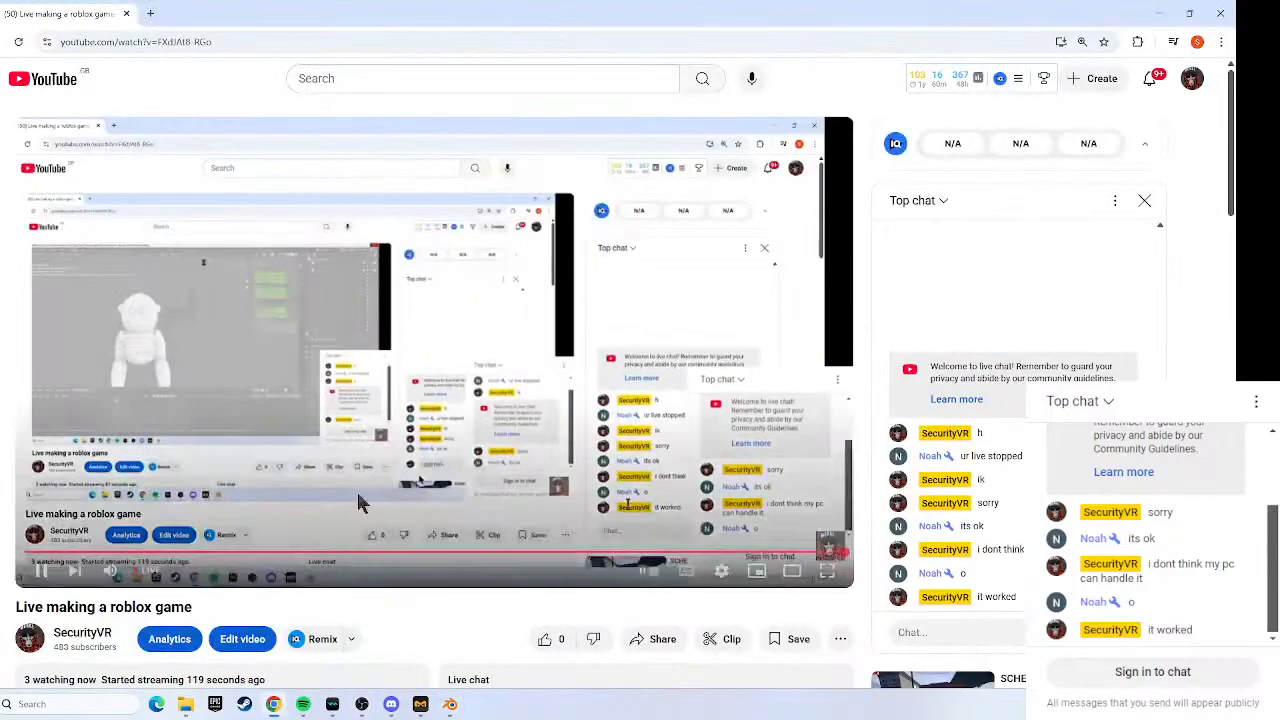
pyautogui.click(390, 704)
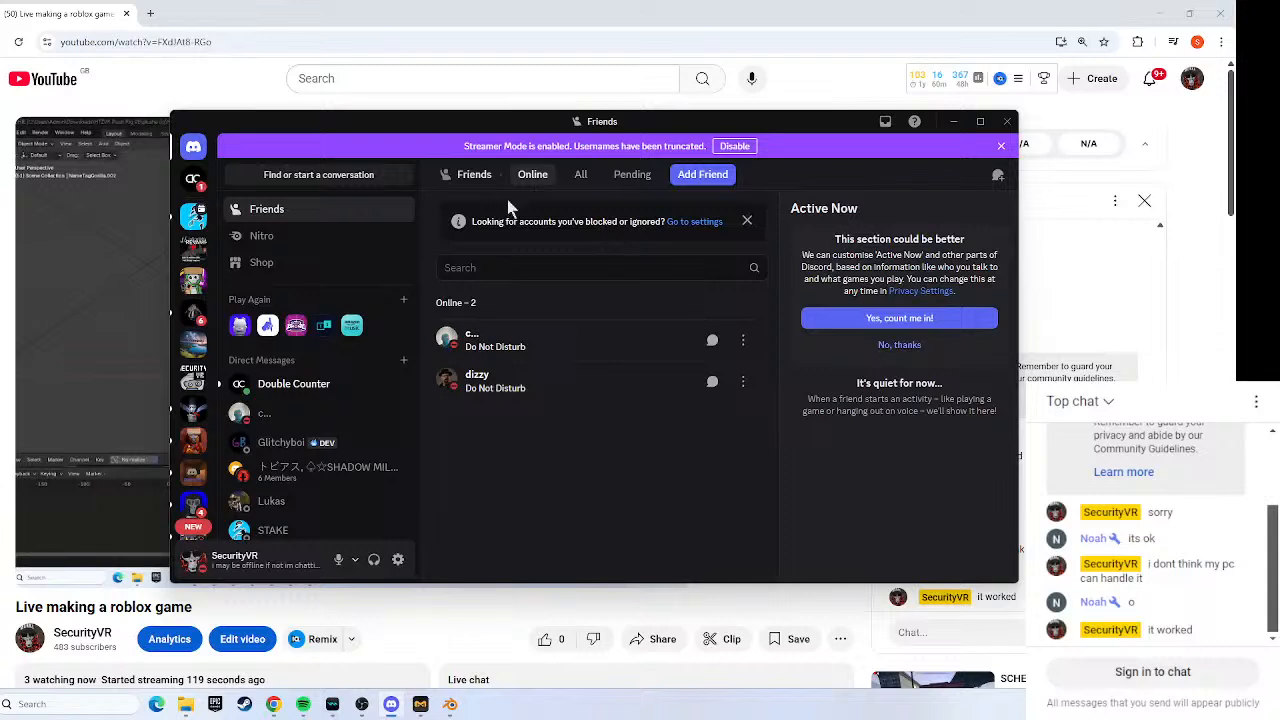
pyautogui.click(194, 181)
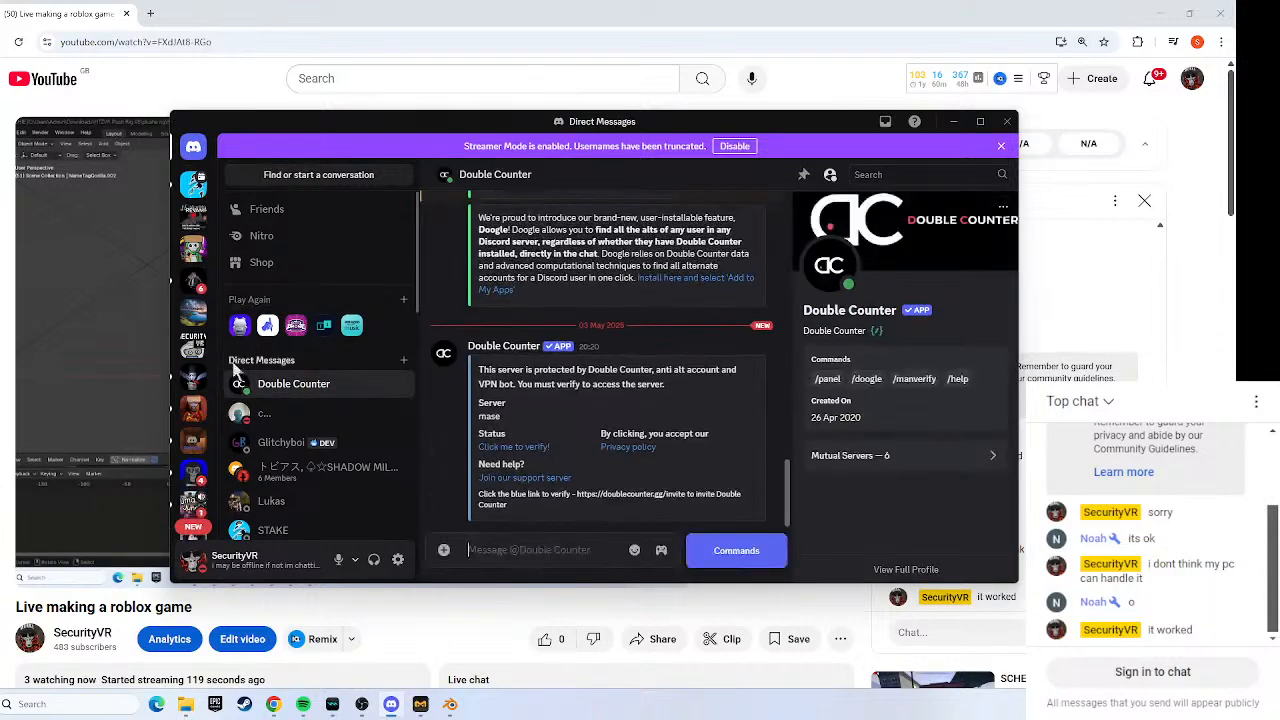
pyautogui.click(198, 414)
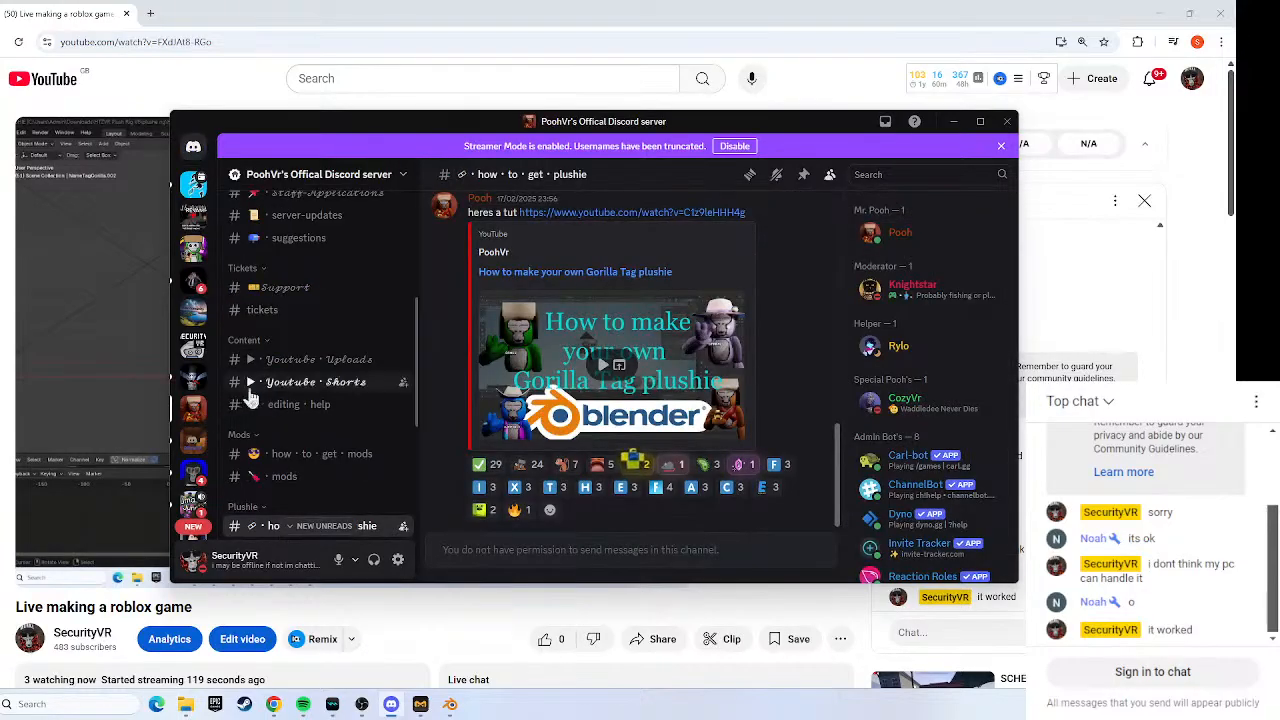
# Find the cosmetics post in the how-to-get-plushie channel and download the cosmetics from its Google Drive link.
pyautogui.scroll(4, 576, 287)
pyautogui.scroll(3, 576, 287)
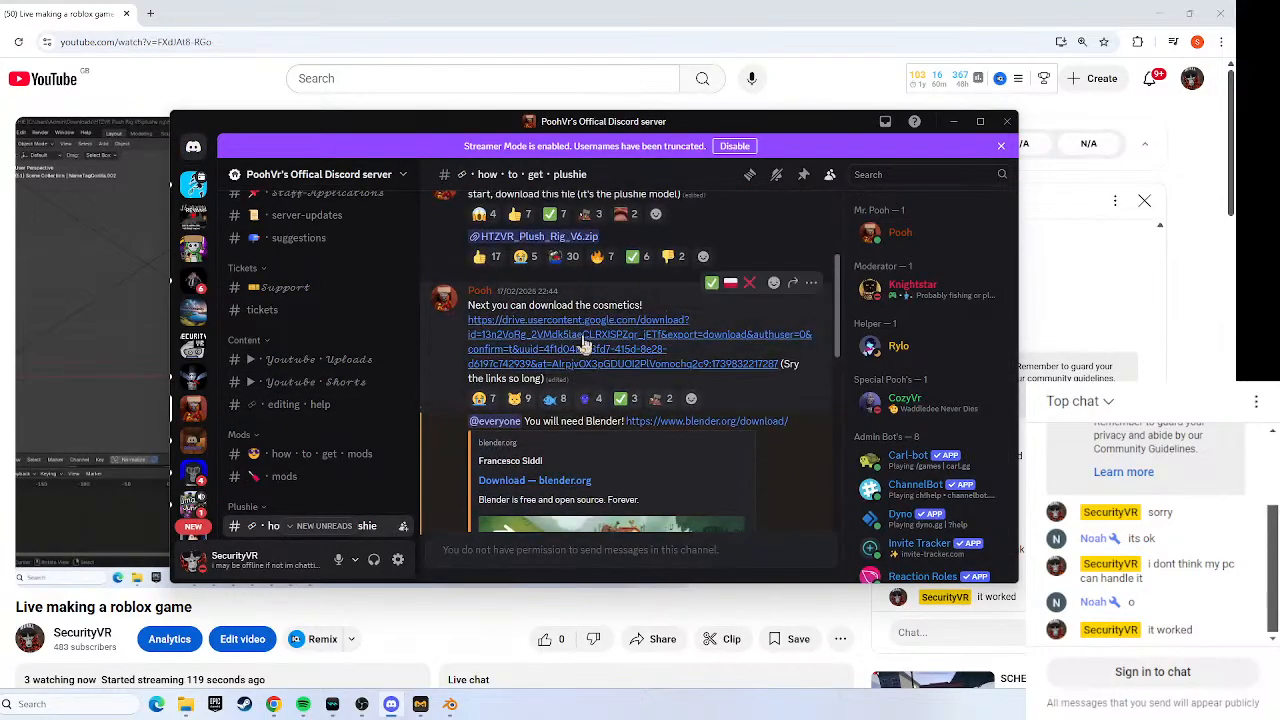
pyautogui.click(582, 336)
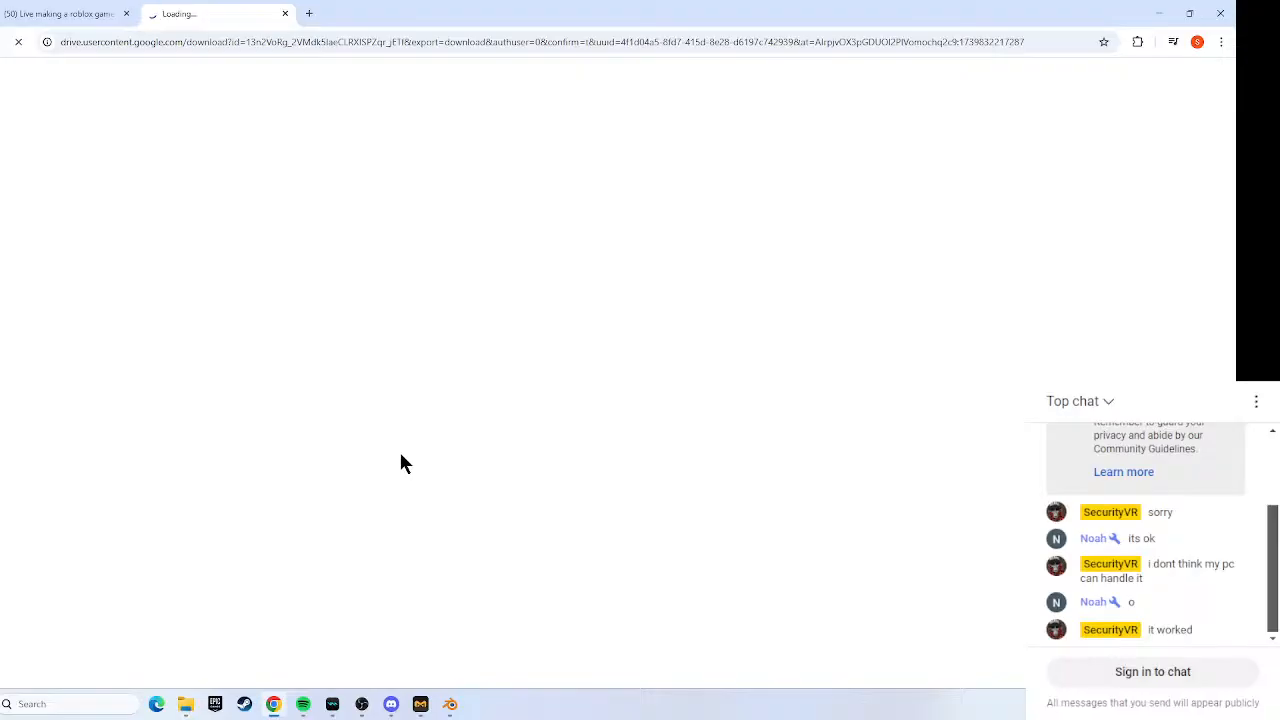
# Search YouTube for "how to make a gtag plush model in blender" and open PoohVr's "How to make your own Gorilla Tag plushie" video.
pyautogui.click(69, 12)
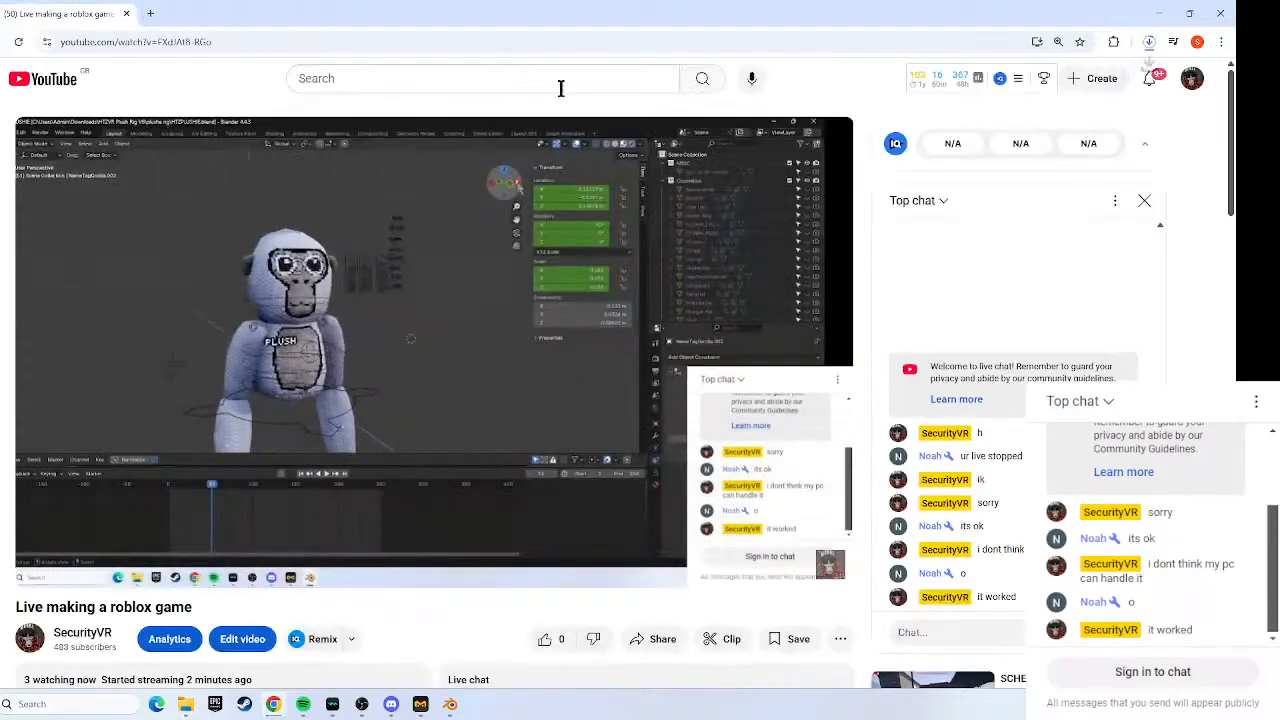
pyautogui.click(554, 82)
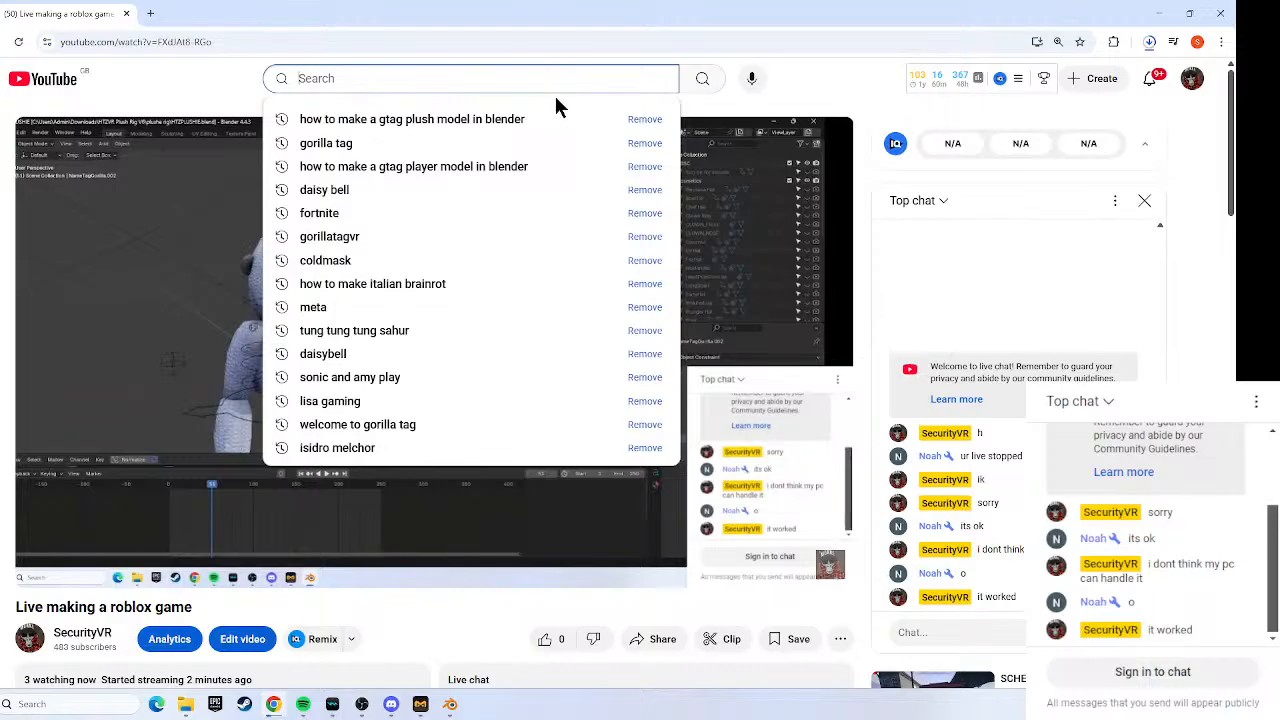
pyautogui.click(476, 119)
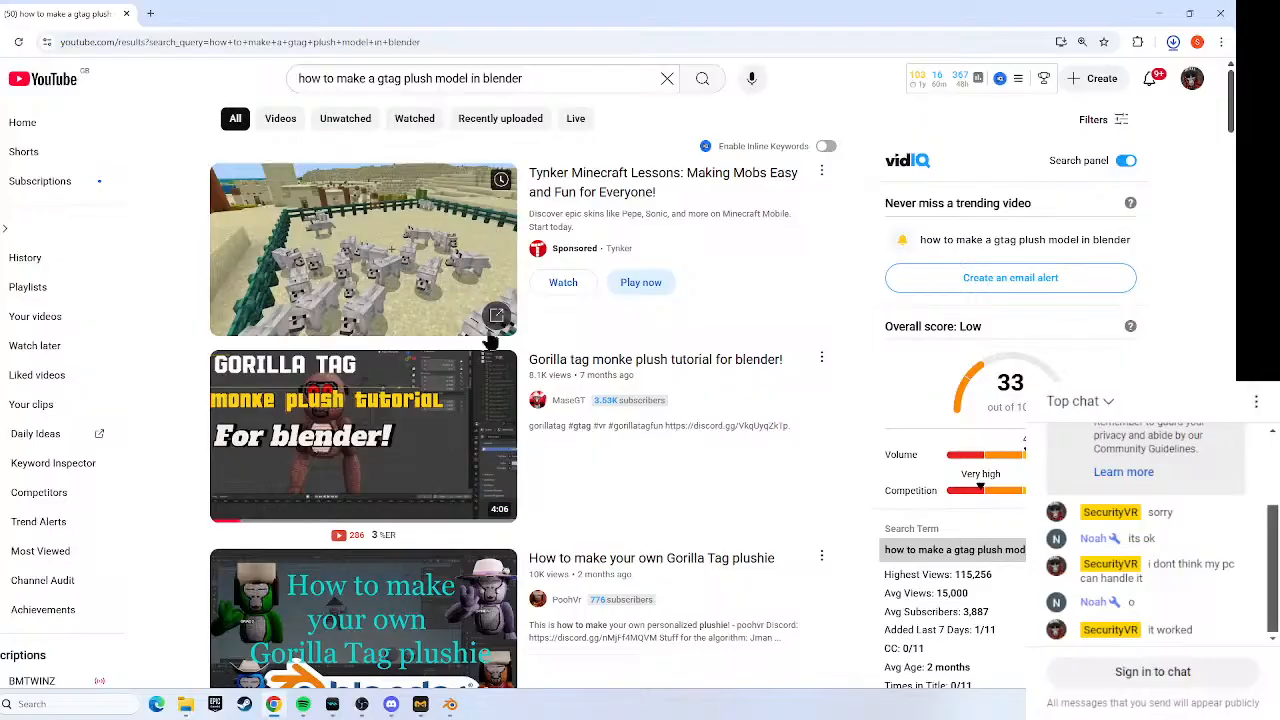
pyautogui.scroll(-2, 473, 427)
pyautogui.click(473, 427)
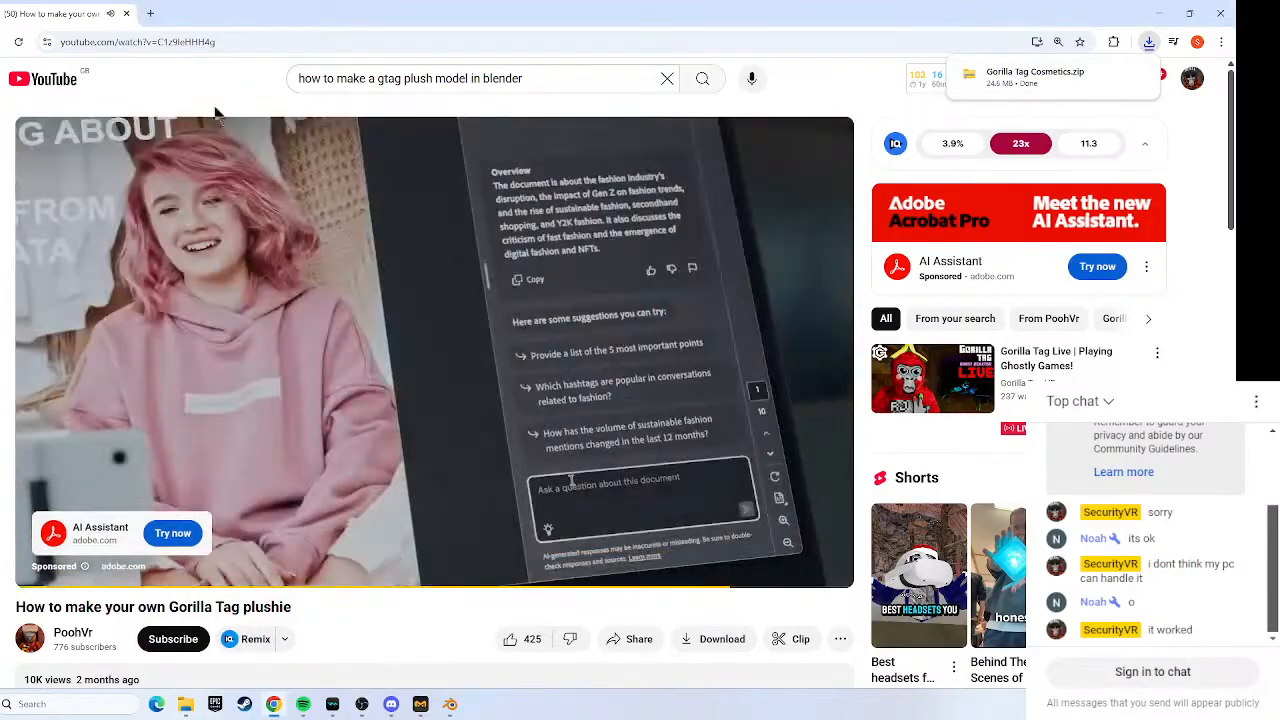
# Open YouTube in a new browser tab by searching Google for youtube, keeping the tutorial video open.
pyautogui.click(272, 704)
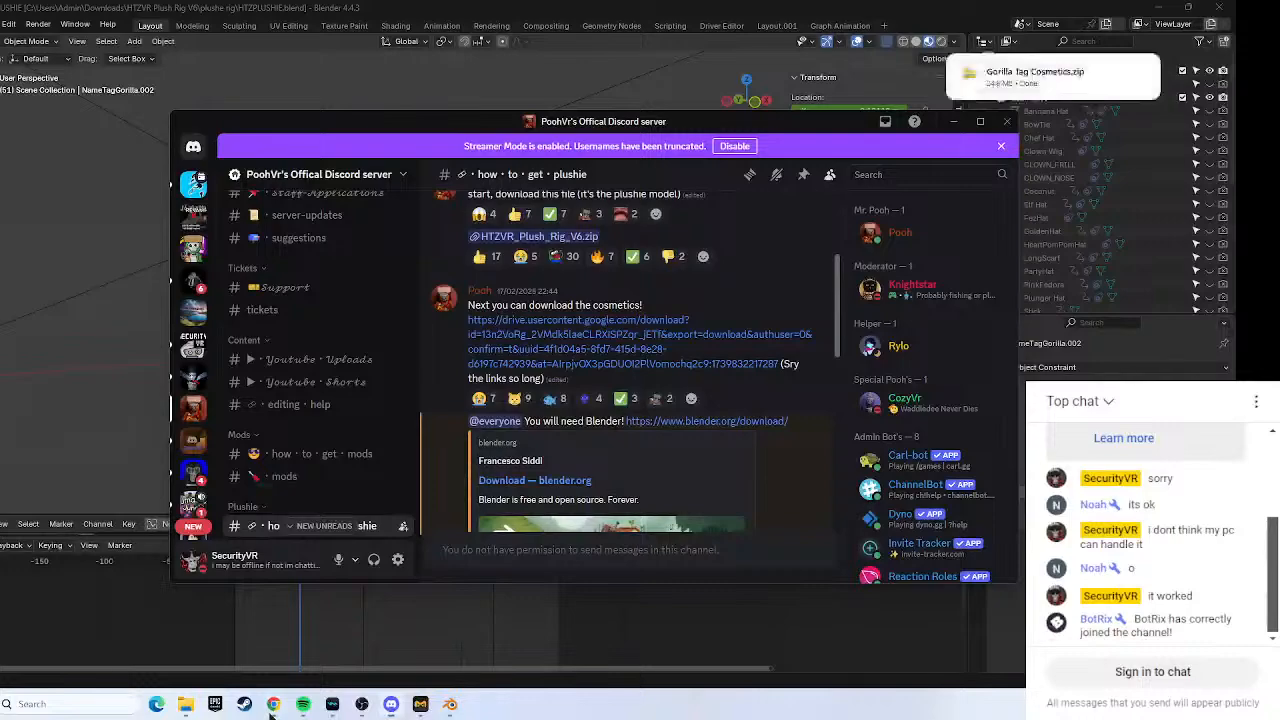
pyautogui.click(272, 704)
pyautogui.click(150, 13)
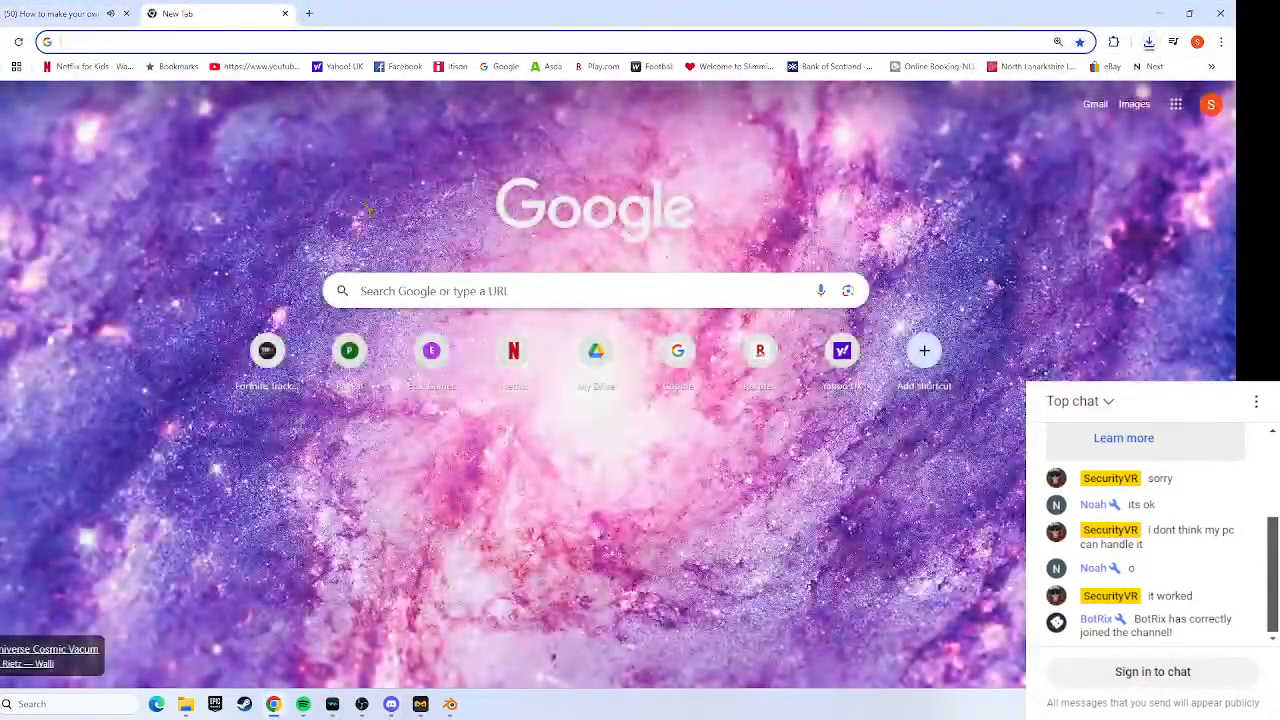
pyautogui.click(397, 284)
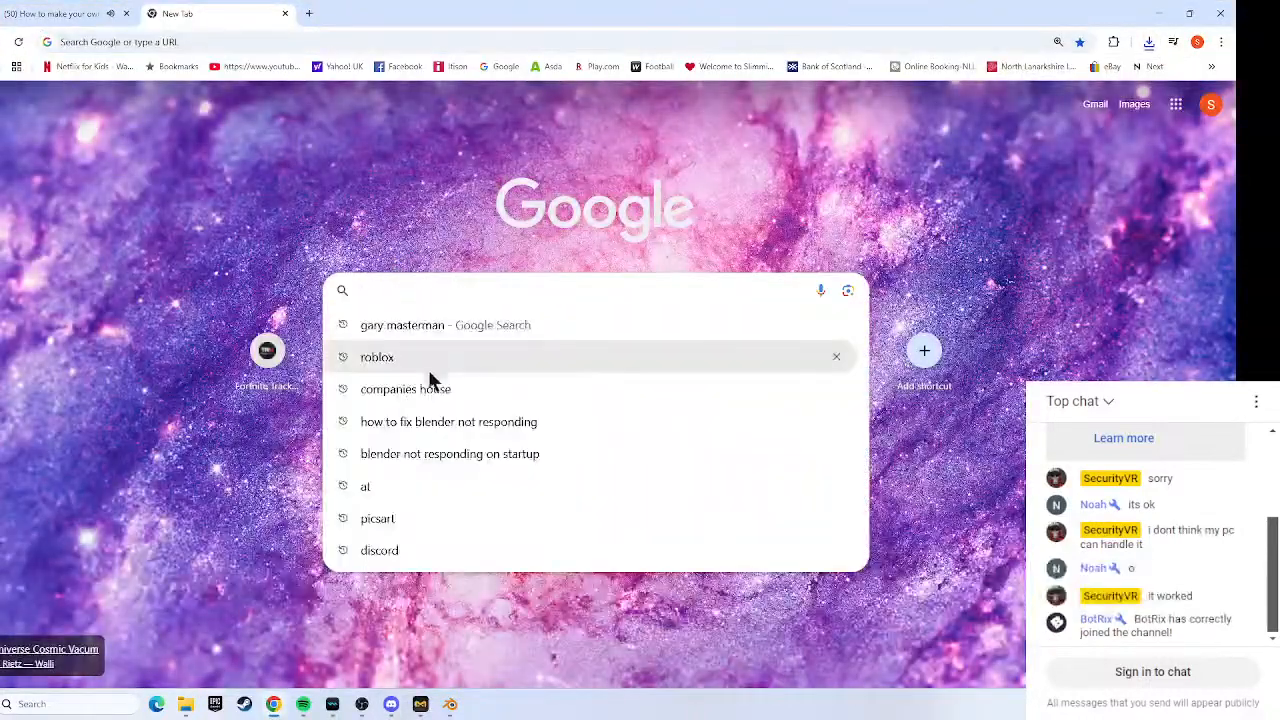
pyautogui.write('yo')
pyautogui.press('Return')
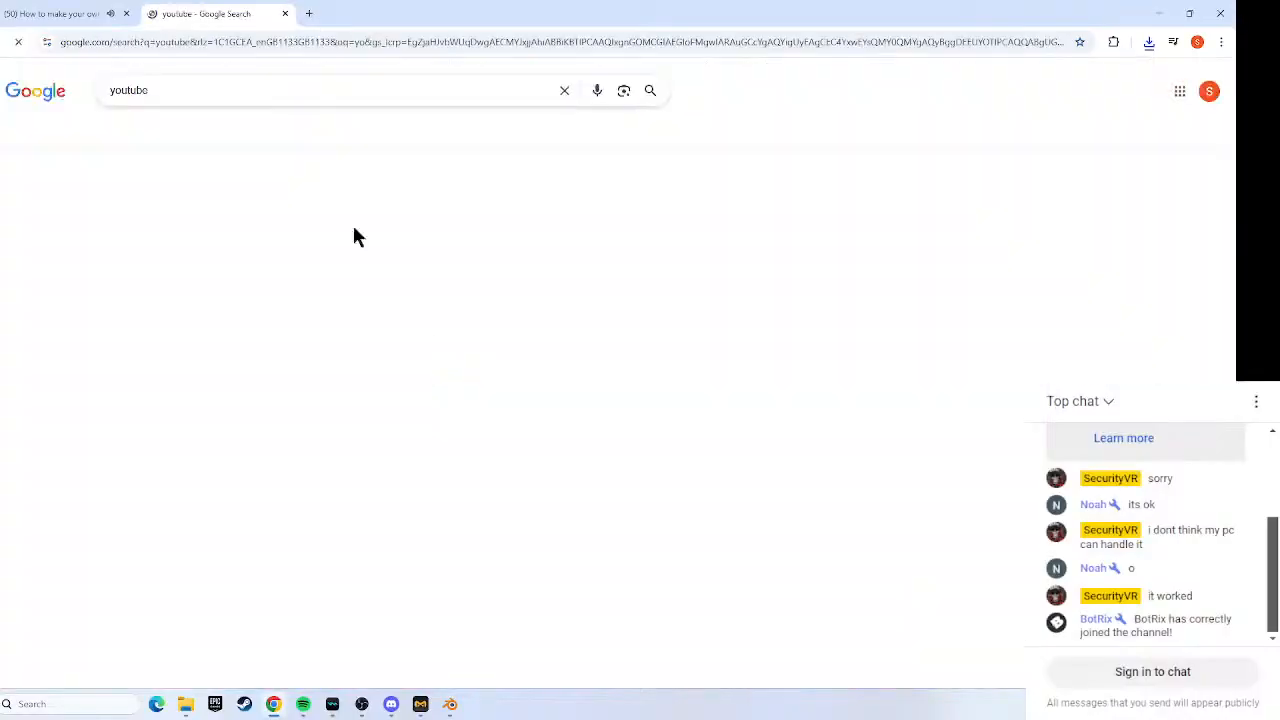
pyautogui.click(138, 205)
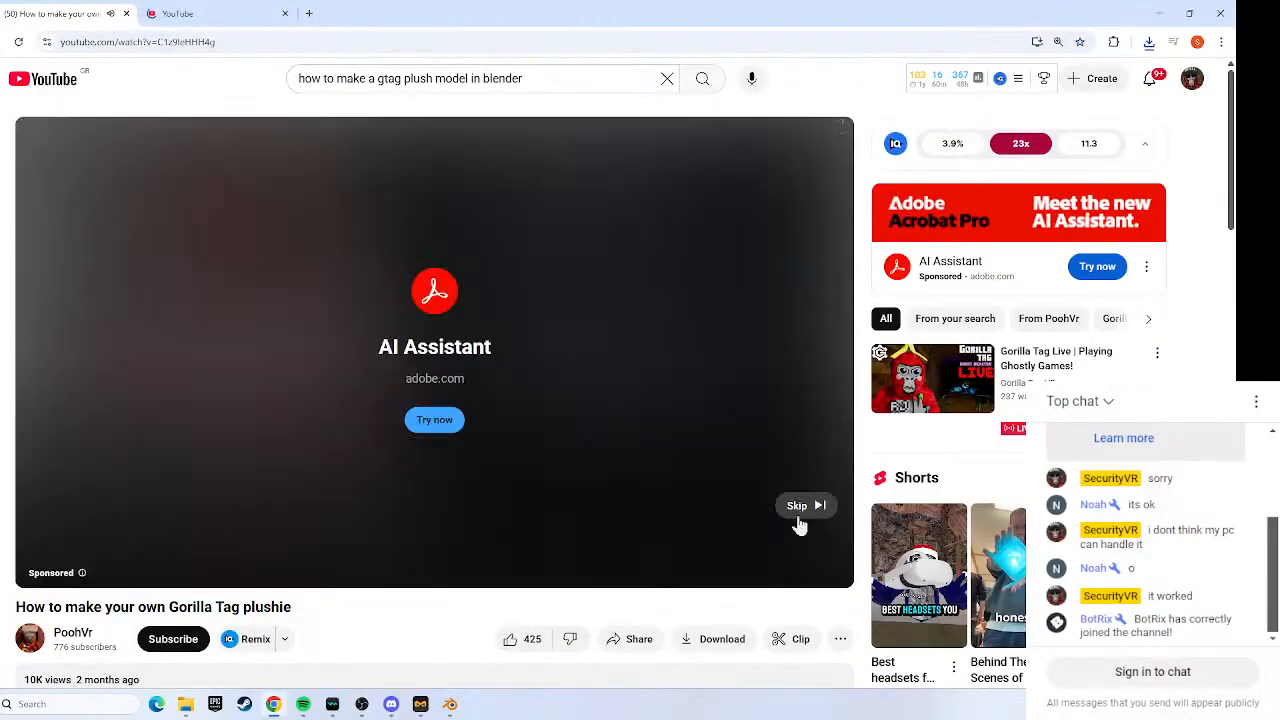
# Skip the ad on the plushie tutorial, go back to about 1:38 where the downloaded files are shown, and pause it.
pyautogui.click(806, 505)
pyautogui.click(263, 553)
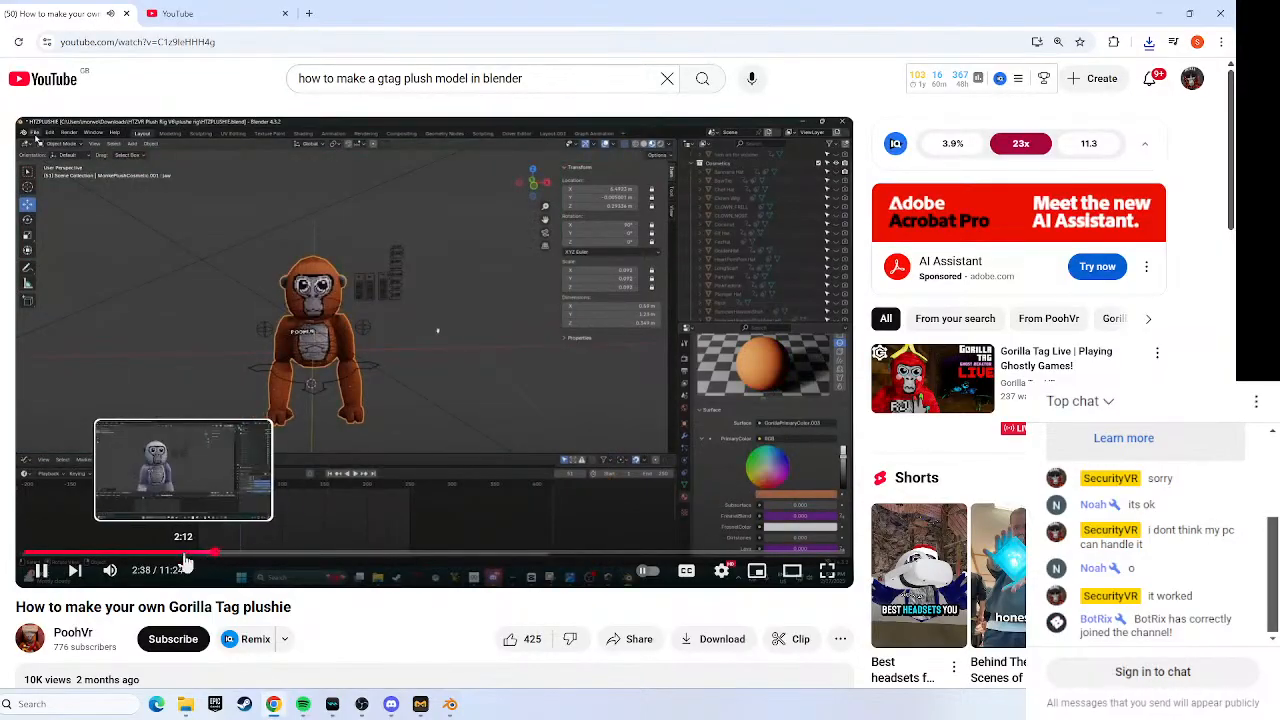
pyautogui.click(186, 553)
pyautogui.click(144, 553)
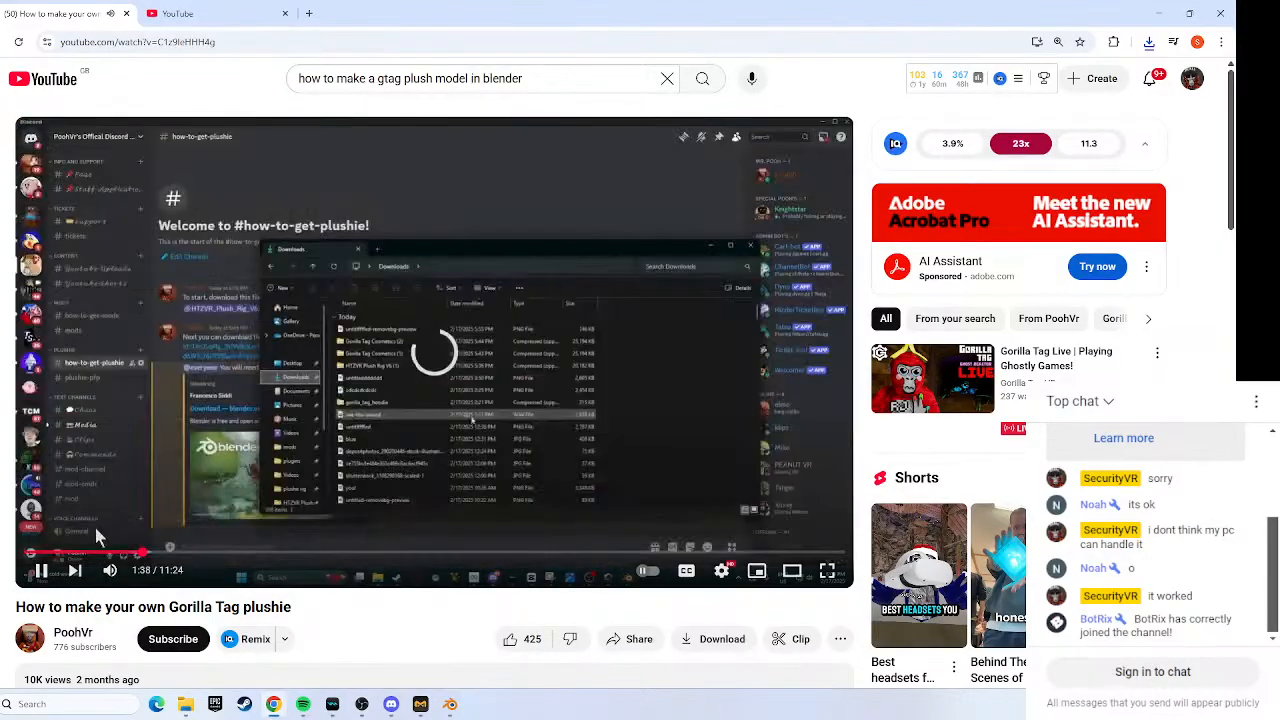
pyautogui.click(368, 407)
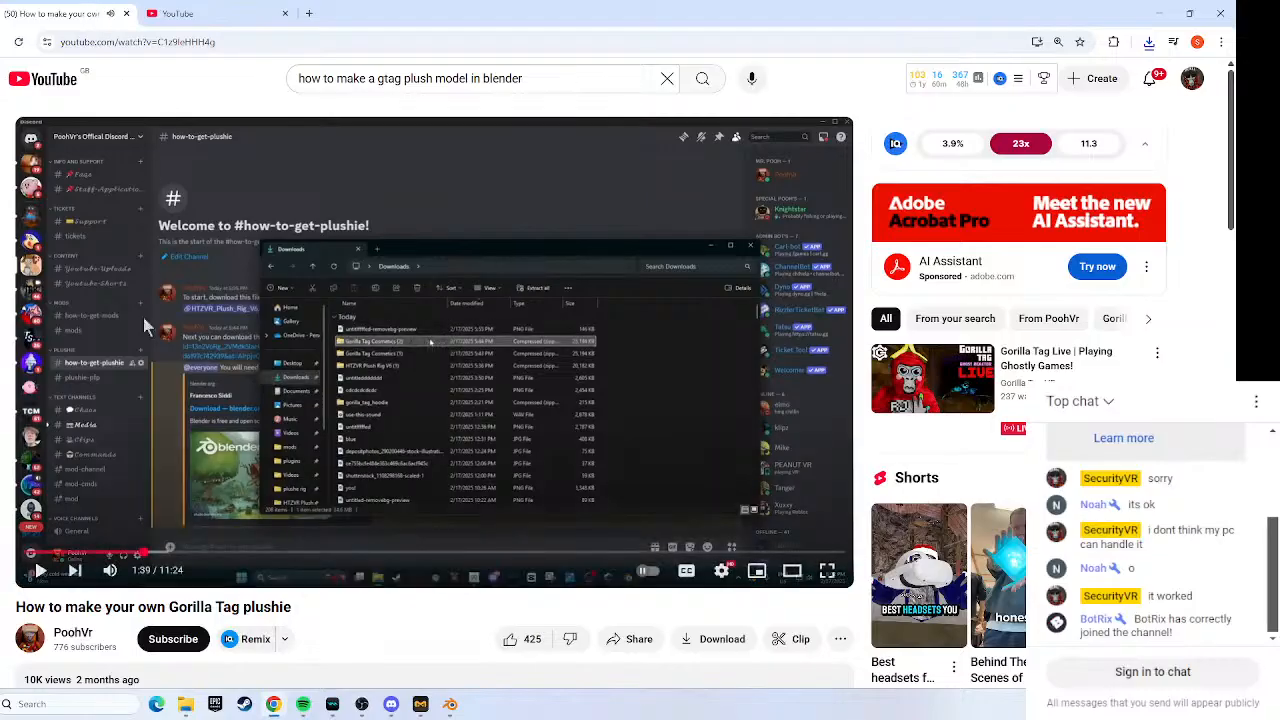
# Open the signed-in YouTube channel in the second tab and start its live stream "Live making a roblox game".
pyautogui.click(194, 11)
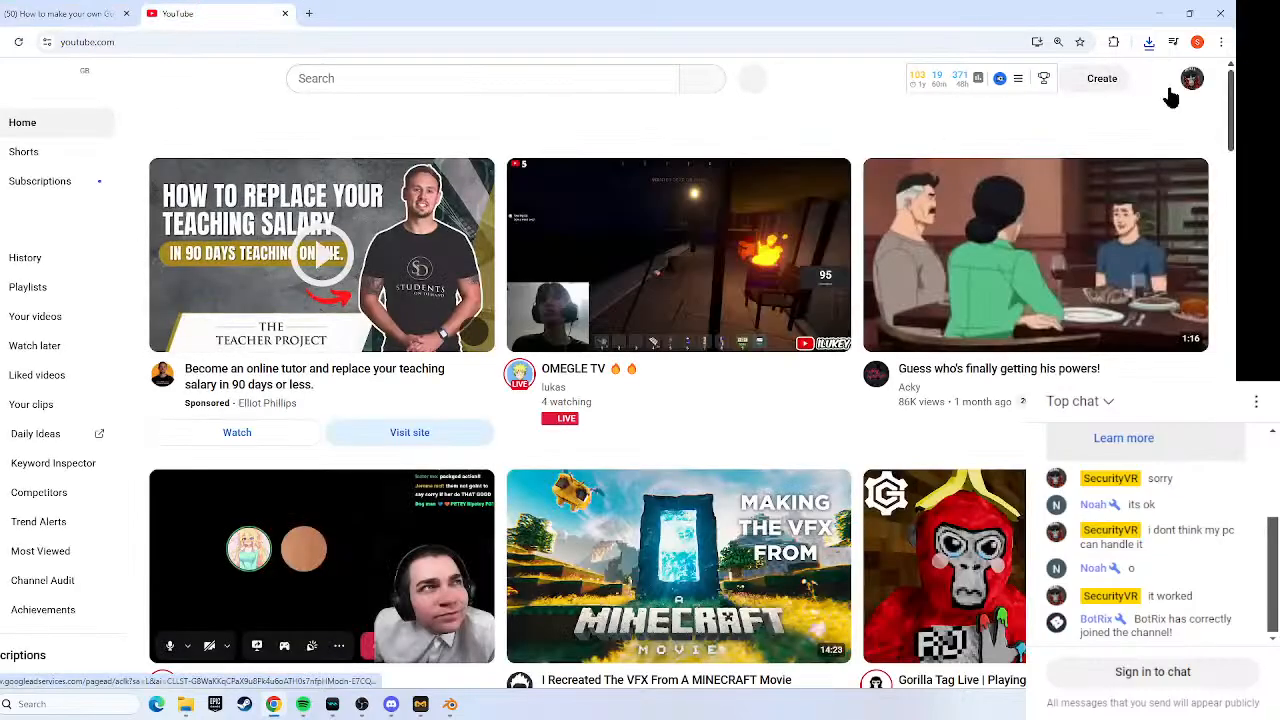
pyautogui.click(1190, 80)
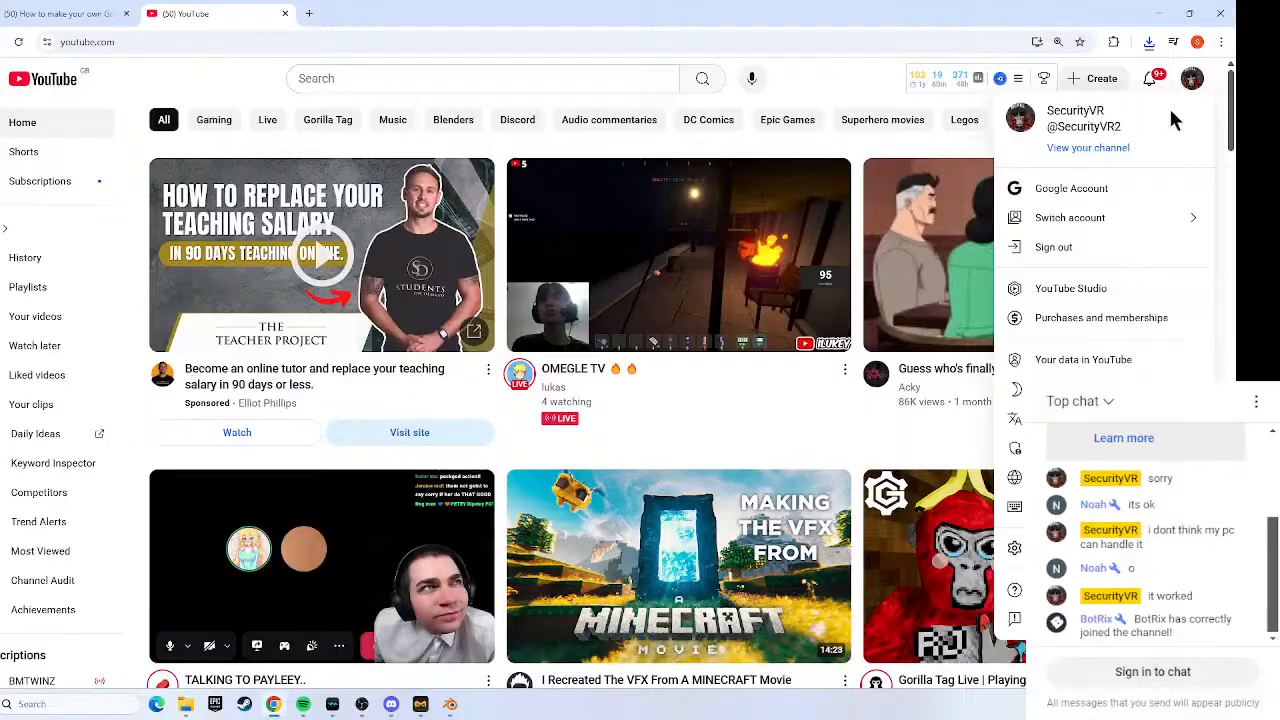
pyautogui.click(1098, 148)
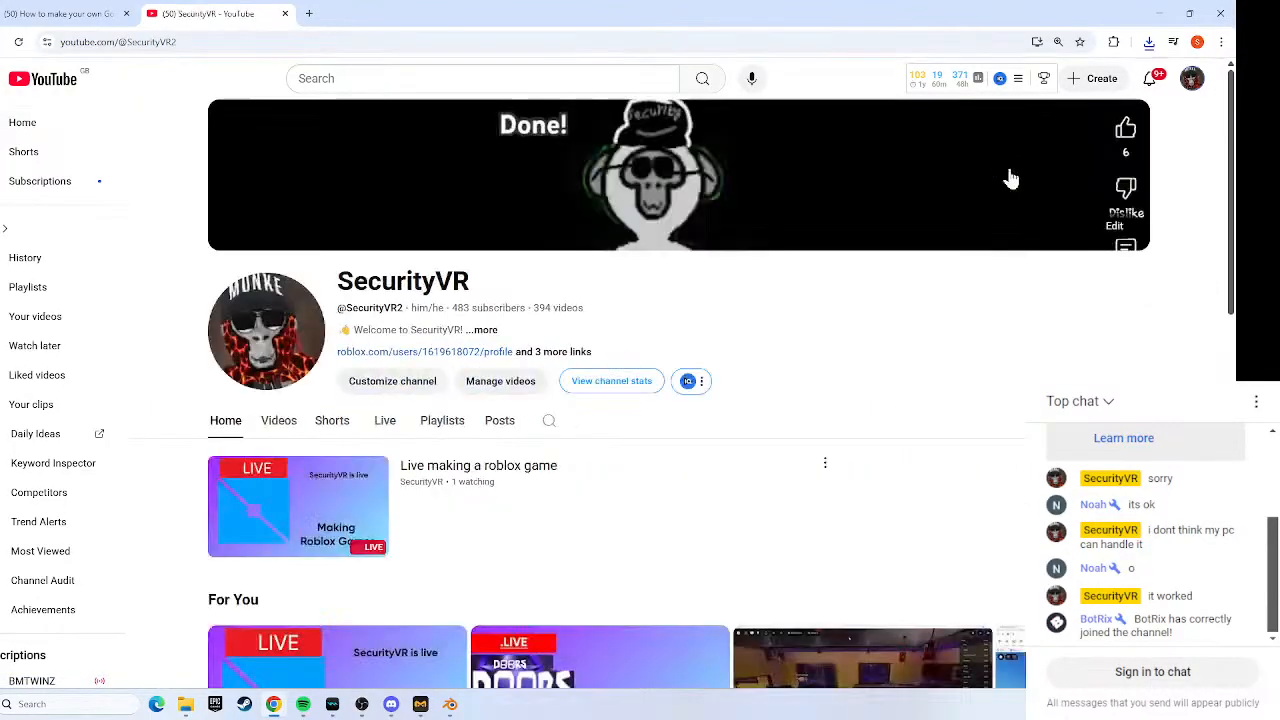
pyautogui.click(314, 492)
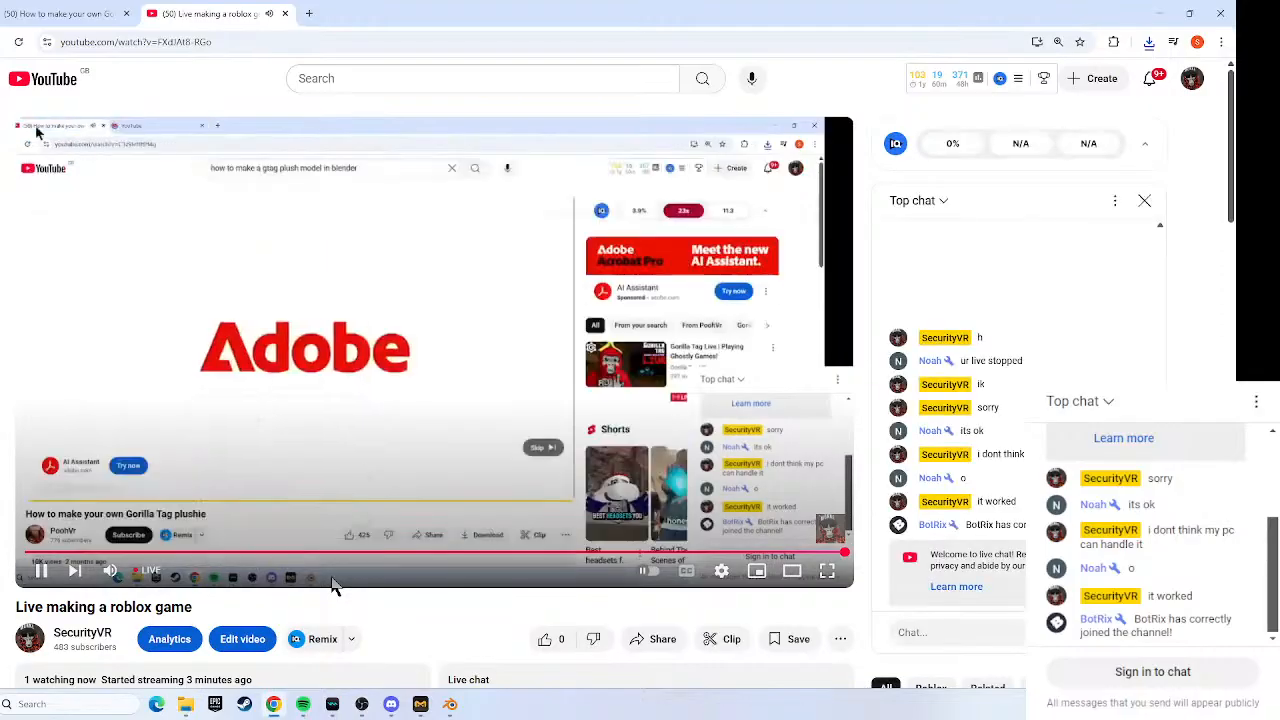
# Post "are you still here" in the stream's live chat.
pyautogui.click(982, 628)
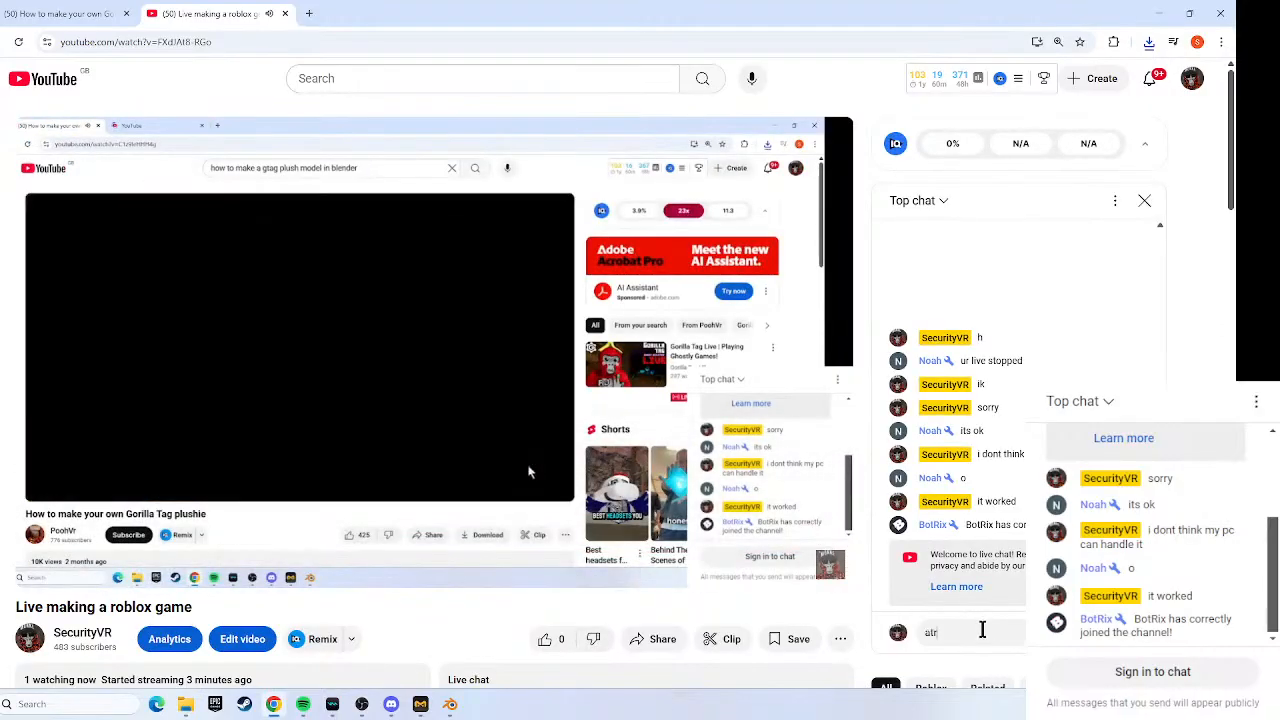
pyautogui.write('at')
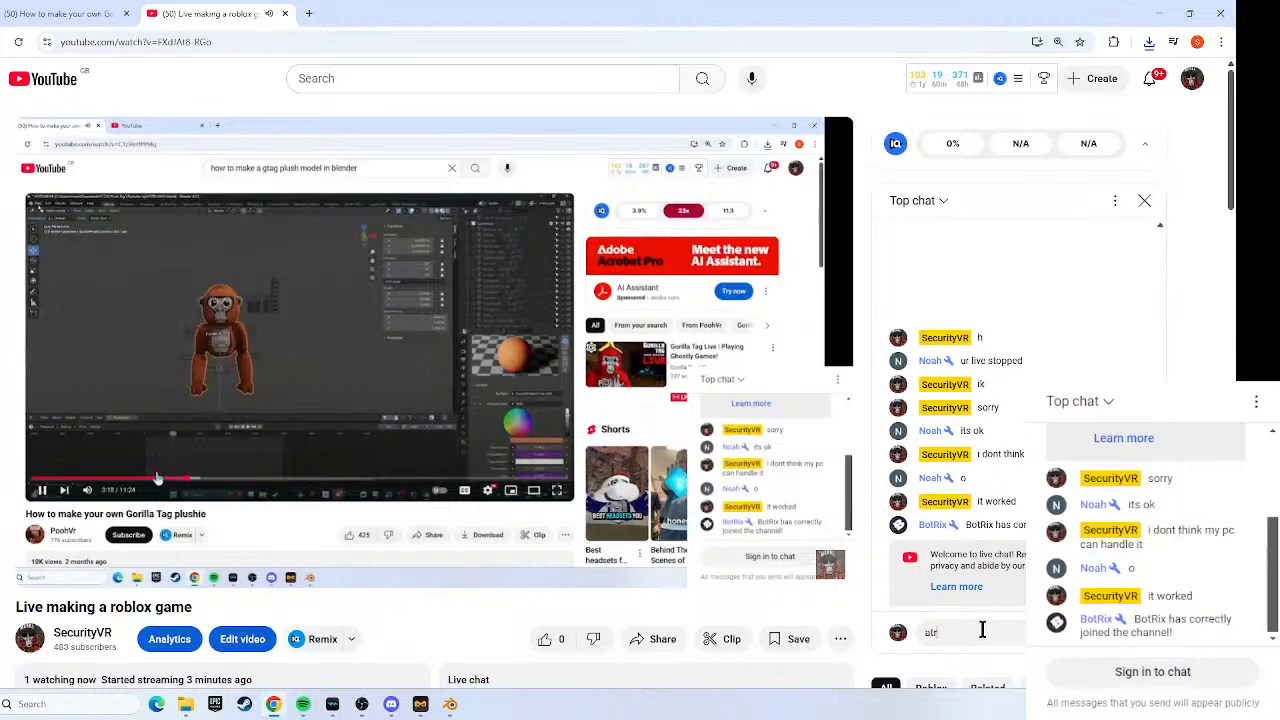
pyautogui.write('e')
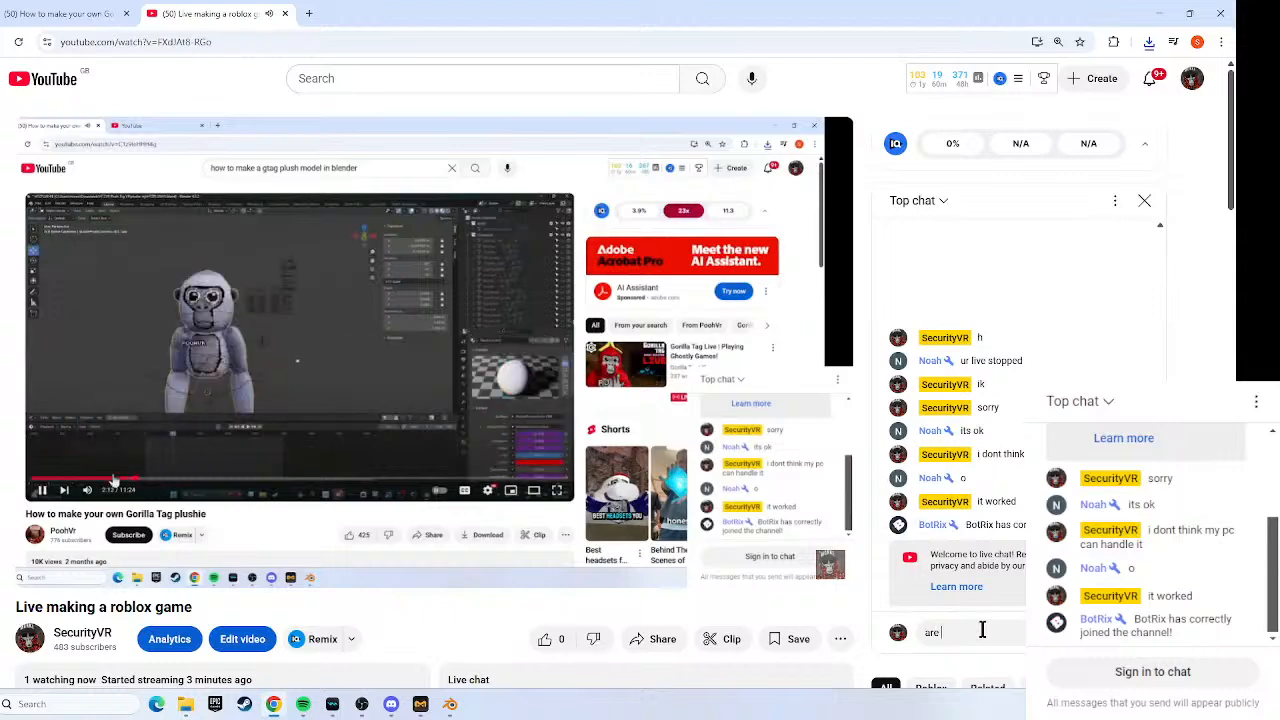
pyautogui.write(' you still here')
pyautogui.press('Return')
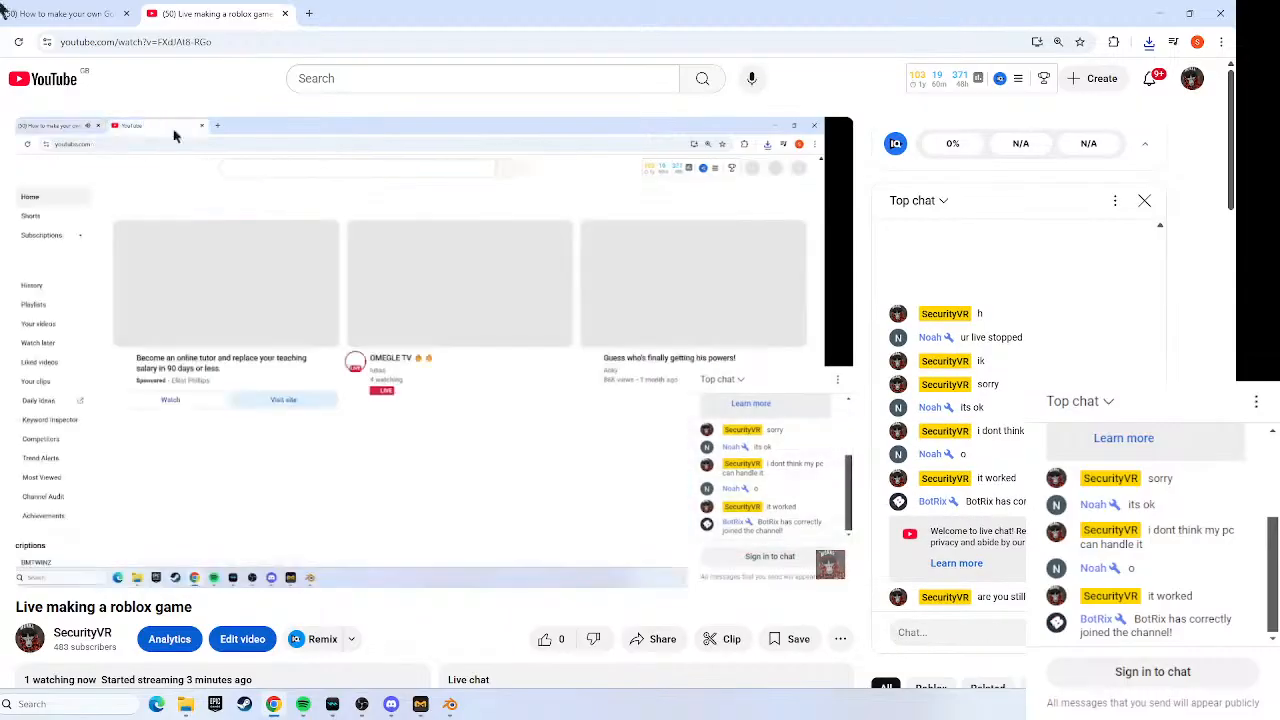
# Return to the plushie tutorial, play the part on extracting the cosmetics zip, and pause it at 1:42.
pyautogui.click(47, 10)
pyautogui.click(420, 343)
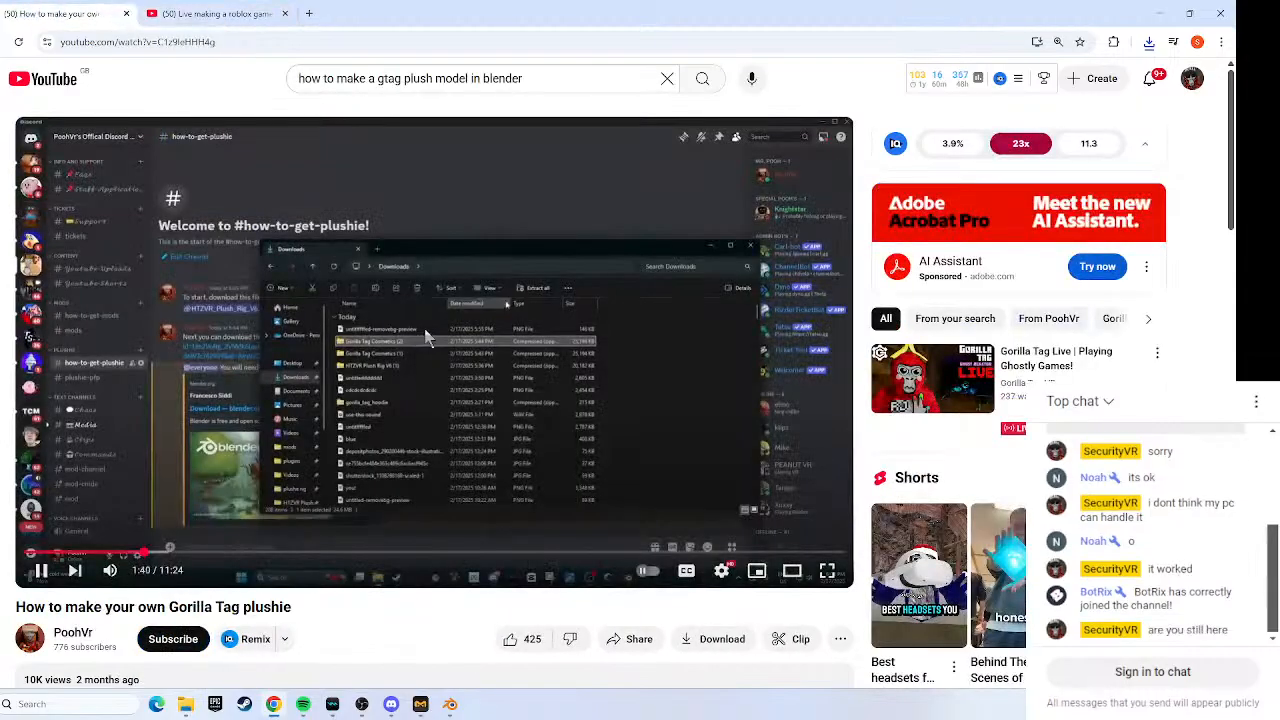
pyautogui.click(398, 326)
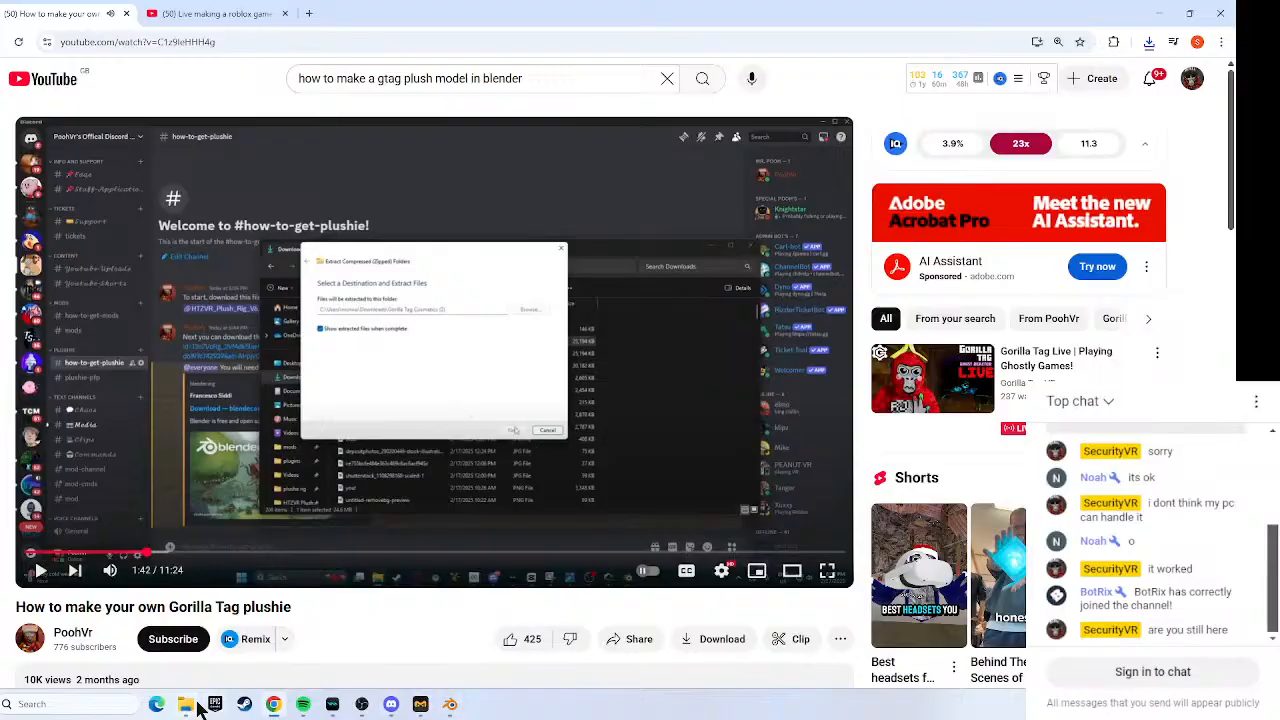
# Open File Explorer and browse from the OneDrive folder to the Desktop folder.
pyautogui.click(192, 706)
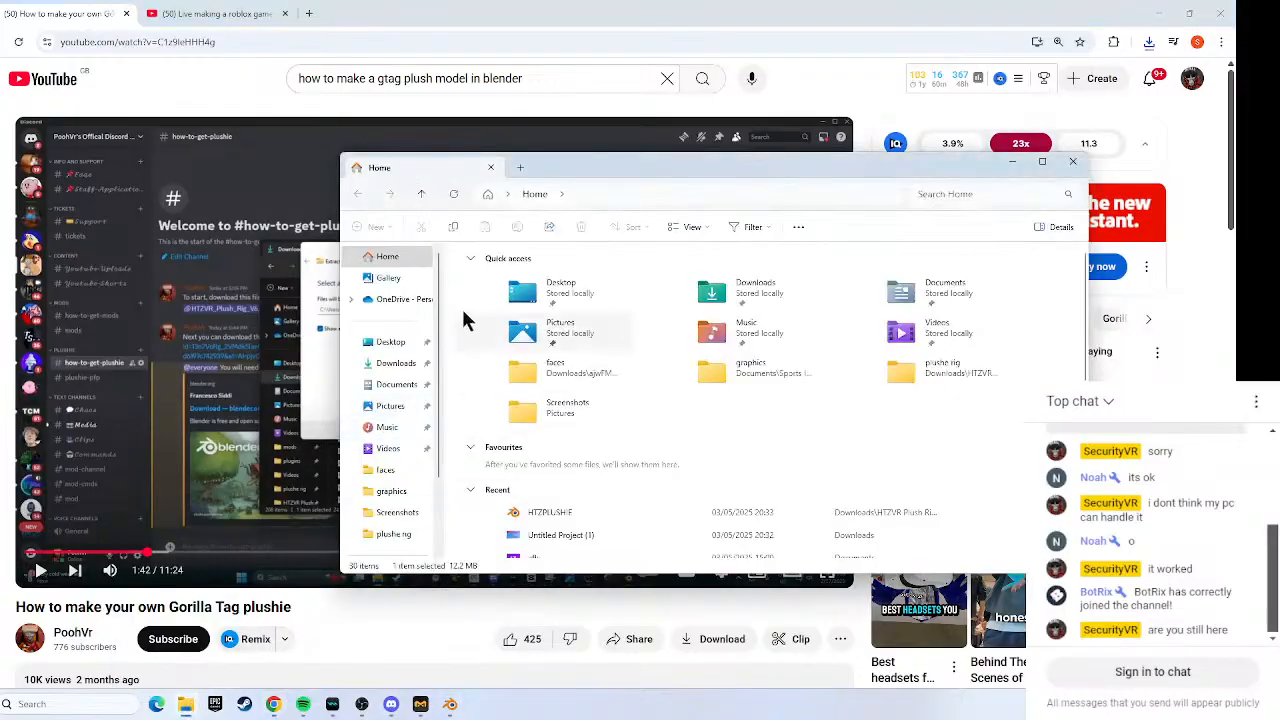
pyautogui.click(400, 301)
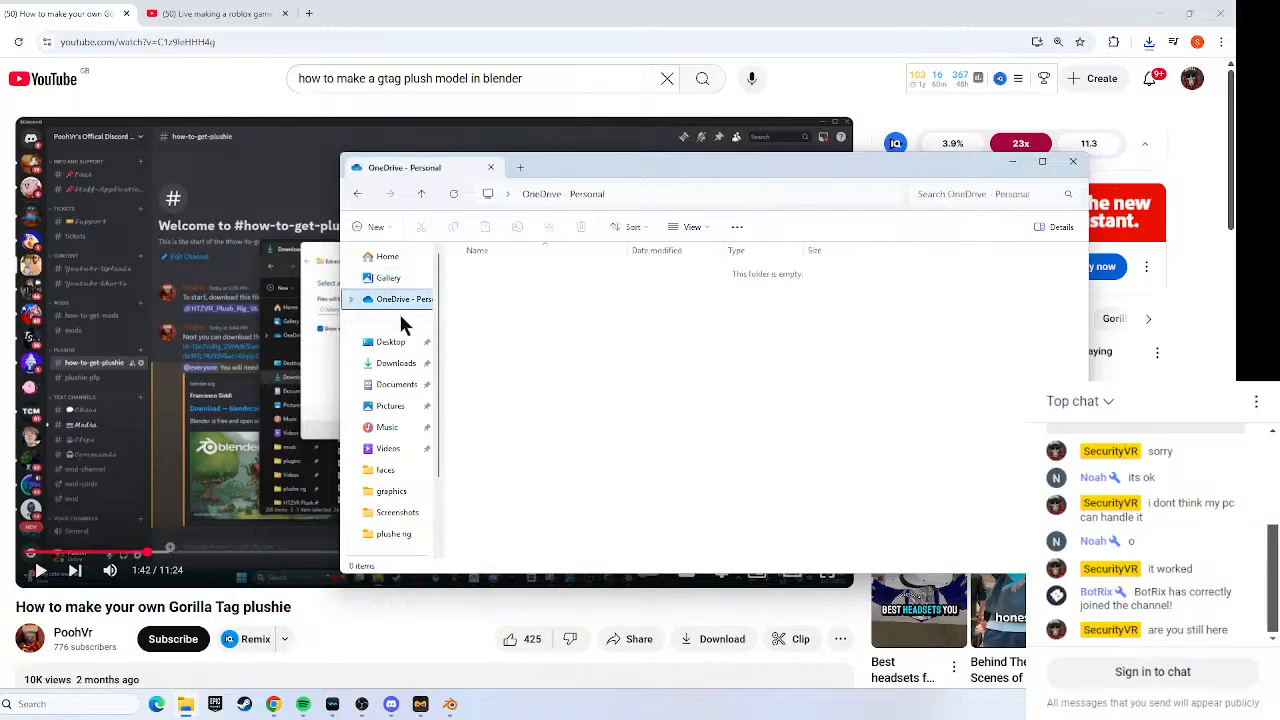
pyautogui.click(392, 343)
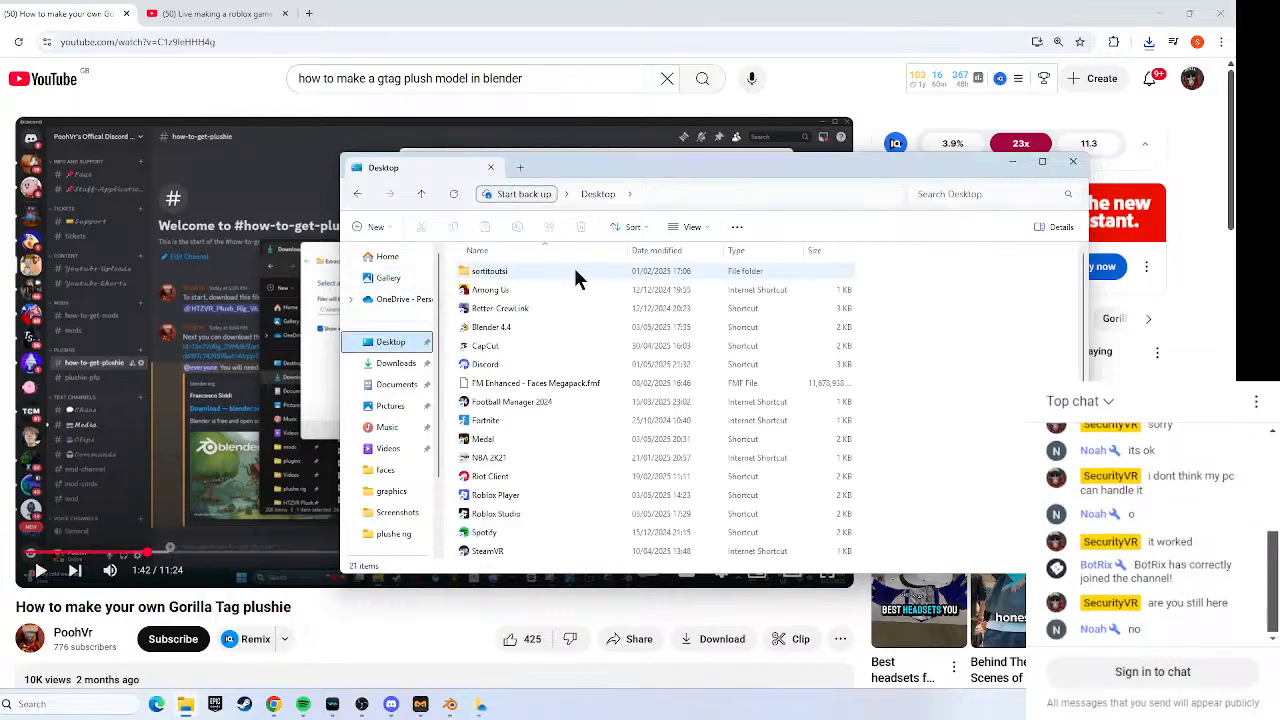
# Switch to the live stream tab and post "y", "e" and "a" as separate live chat messages.
pyautogui.click(212, 14)
pyautogui.click(8, 13)
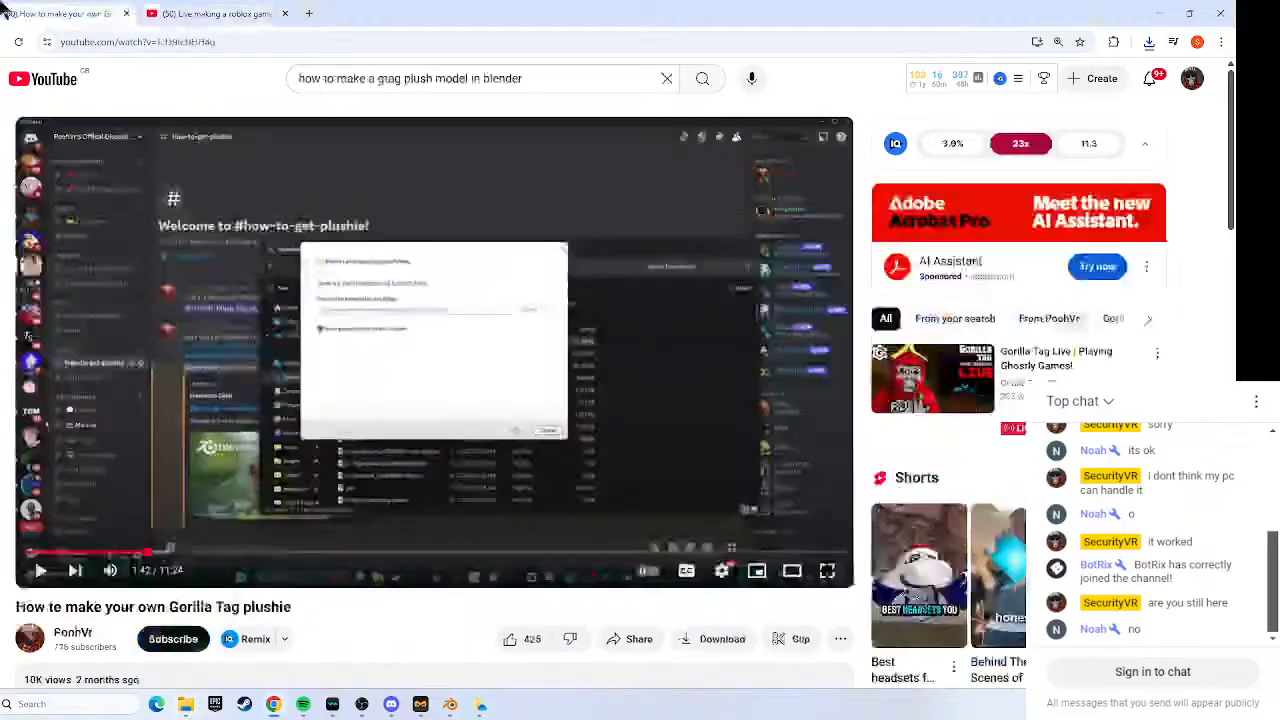
pyautogui.click(251, 13)
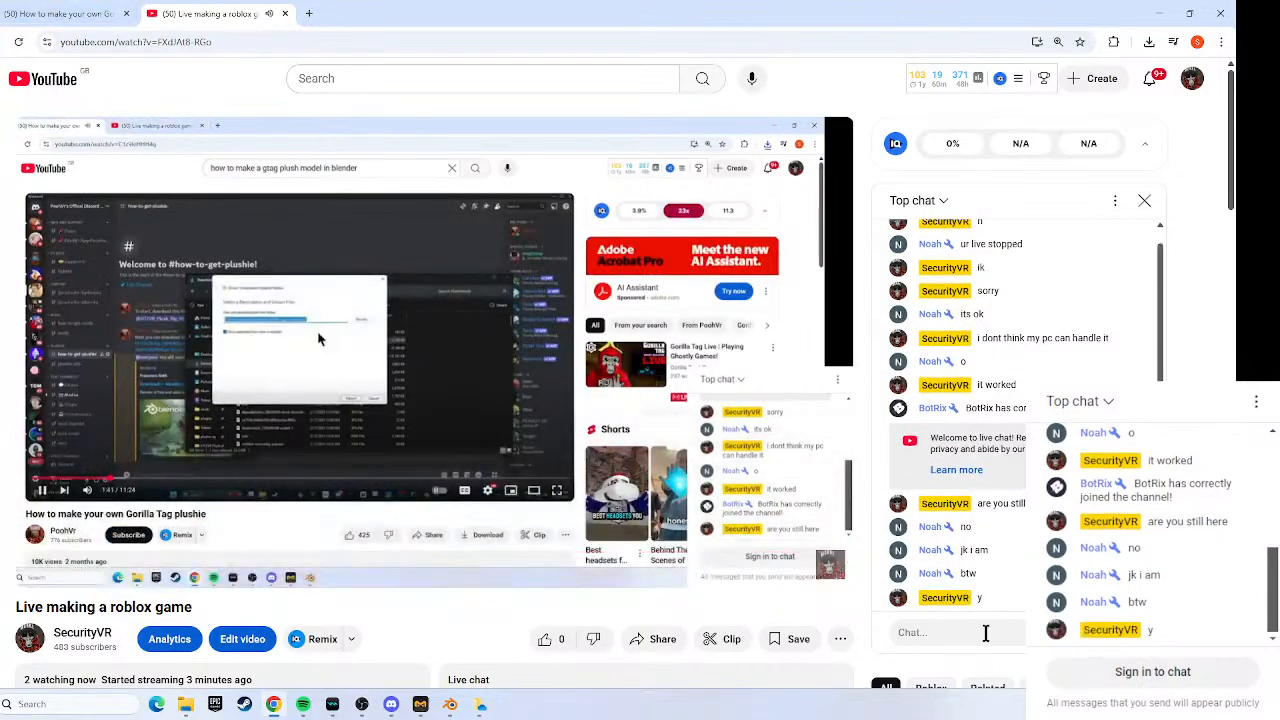
pyautogui.click(985, 633)
pyautogui.write('e')
pyautogui.press('Return')
pyautogui.write('a')
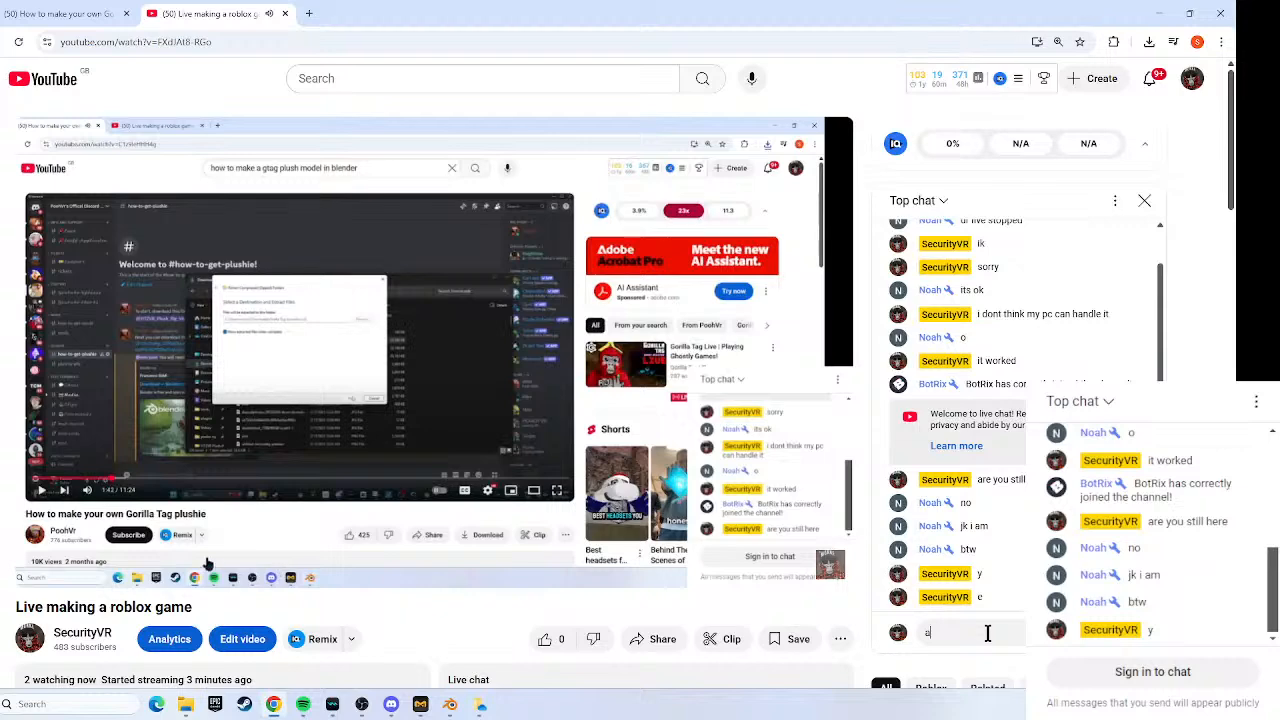
pyautogui.press('Return')
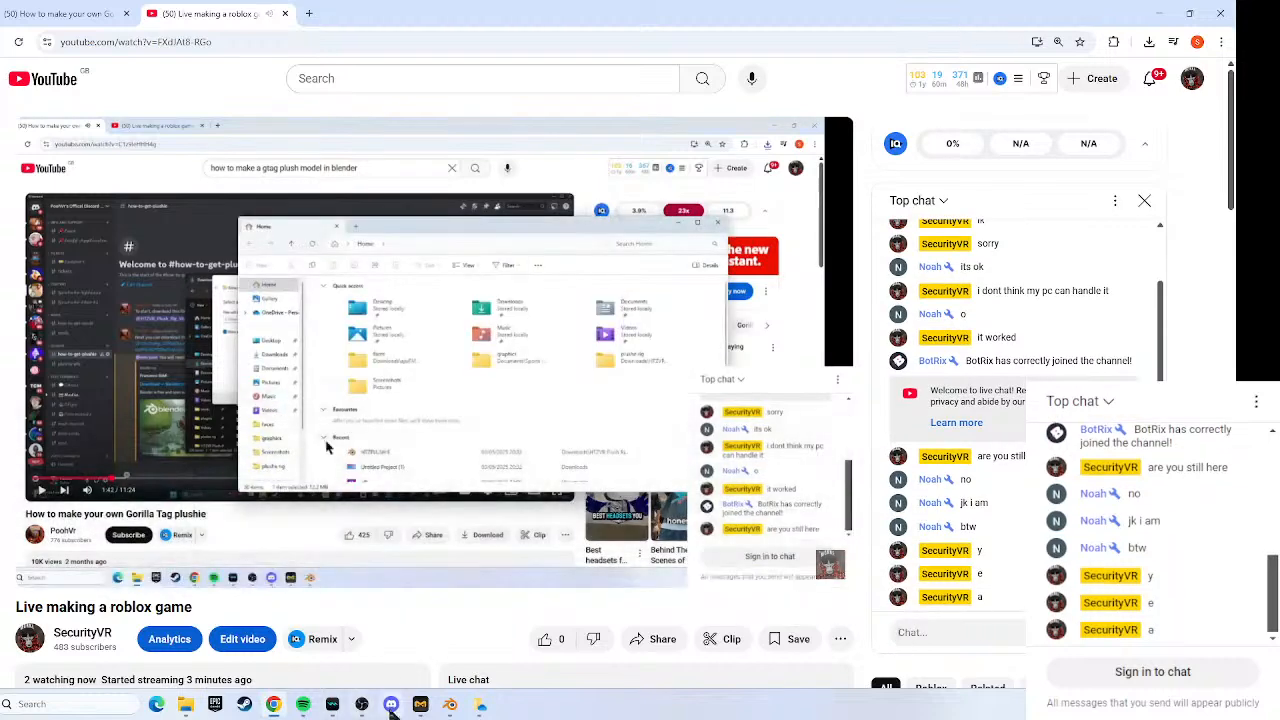
# Dismiss the OneDrive setup window and post "ik" in the stream's live chat.
pyautogui.click(480, 704)
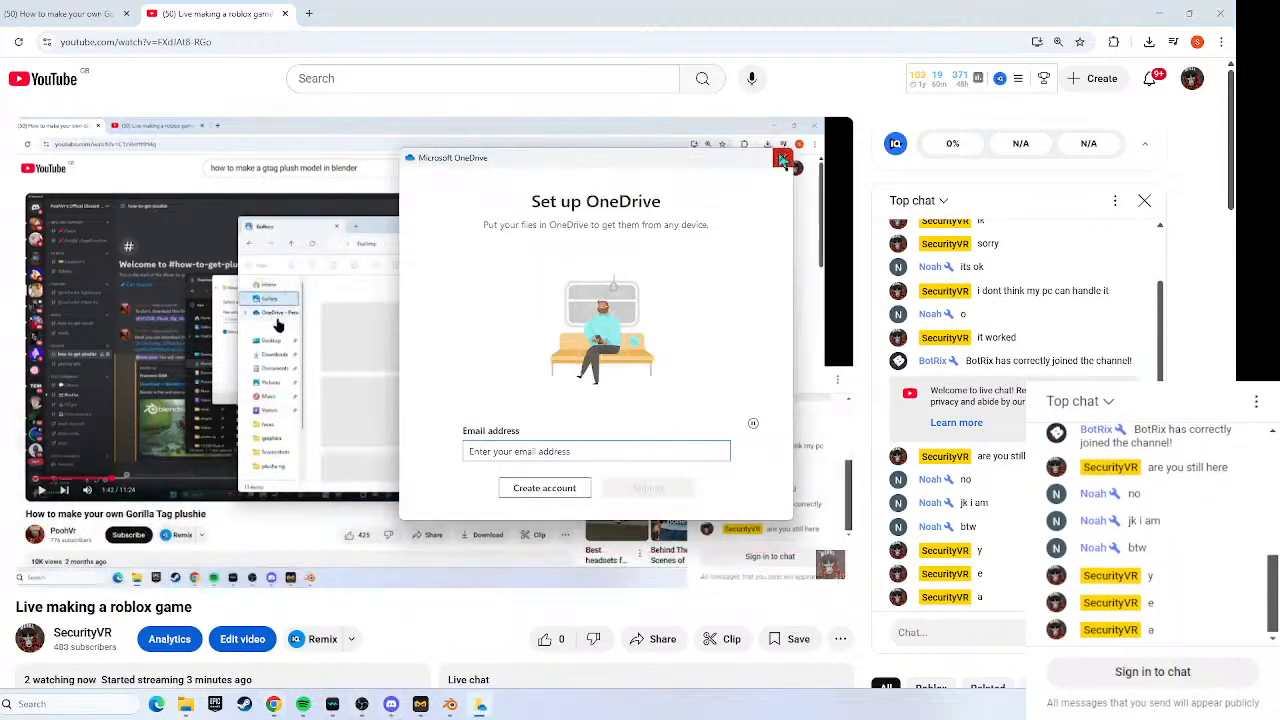
pyautogui.click(783, 161)
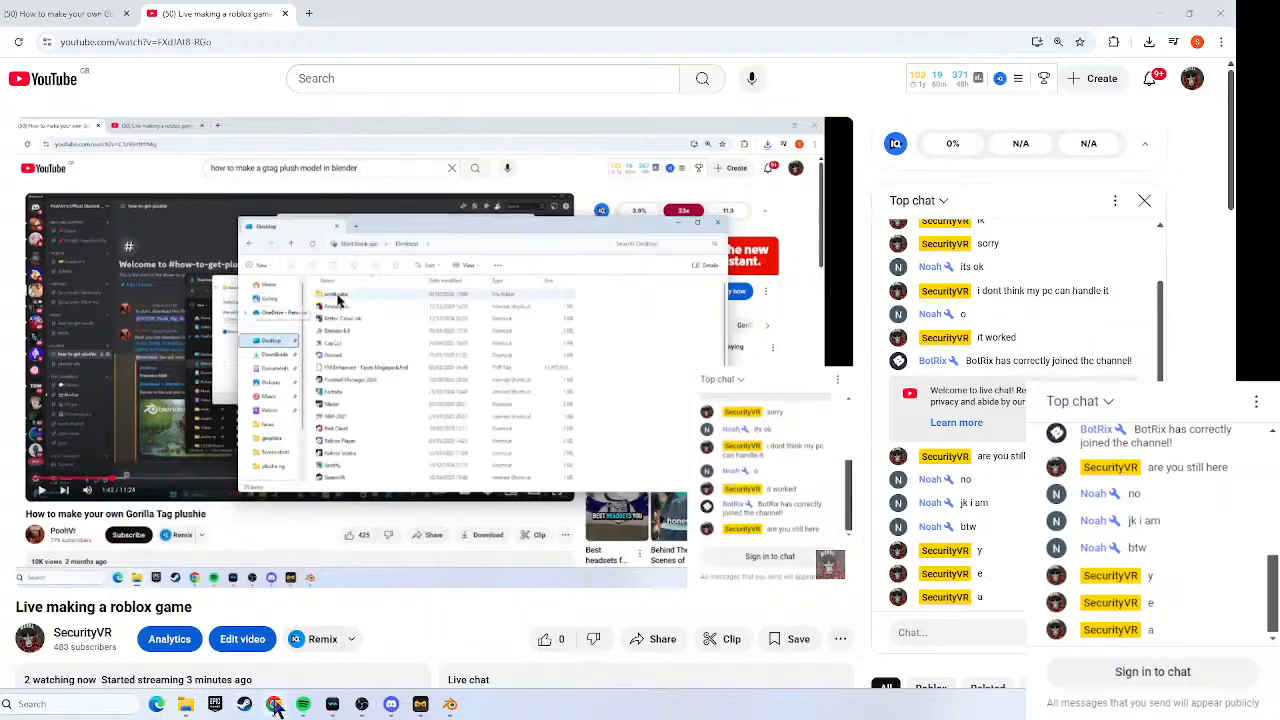
pyautogui.click(189, 705)
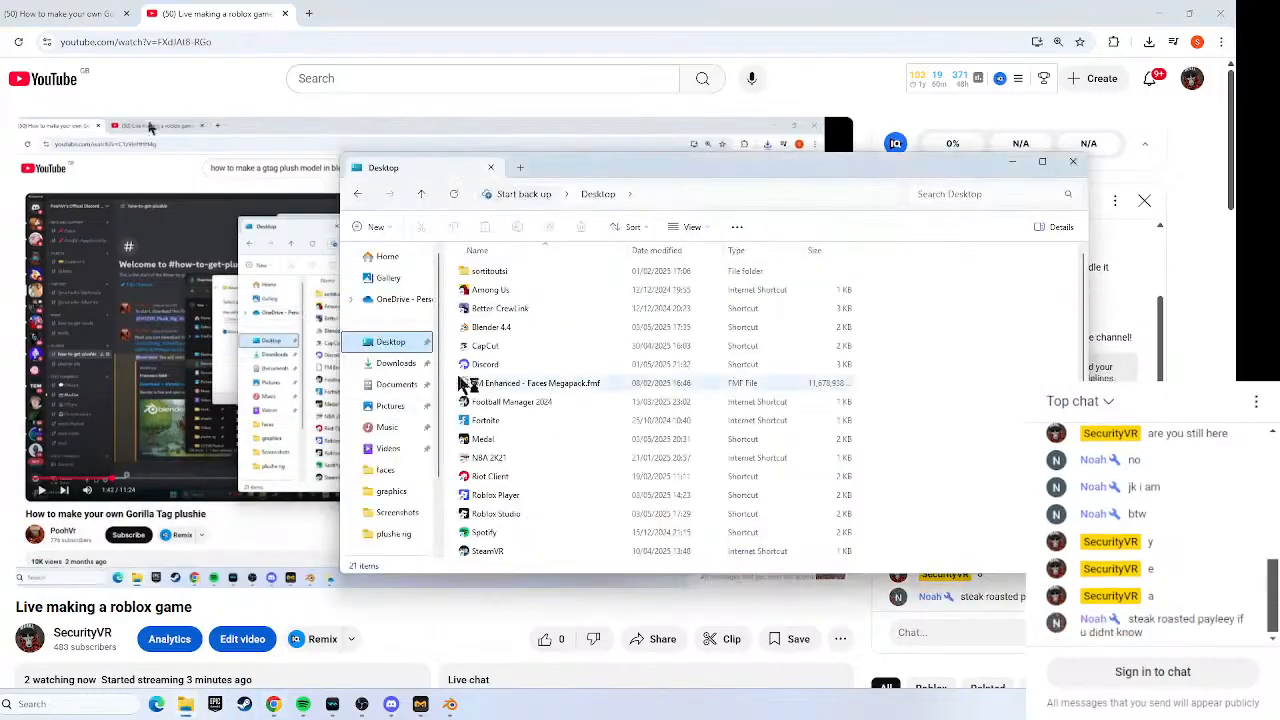
pyautogui.click(957, 641)
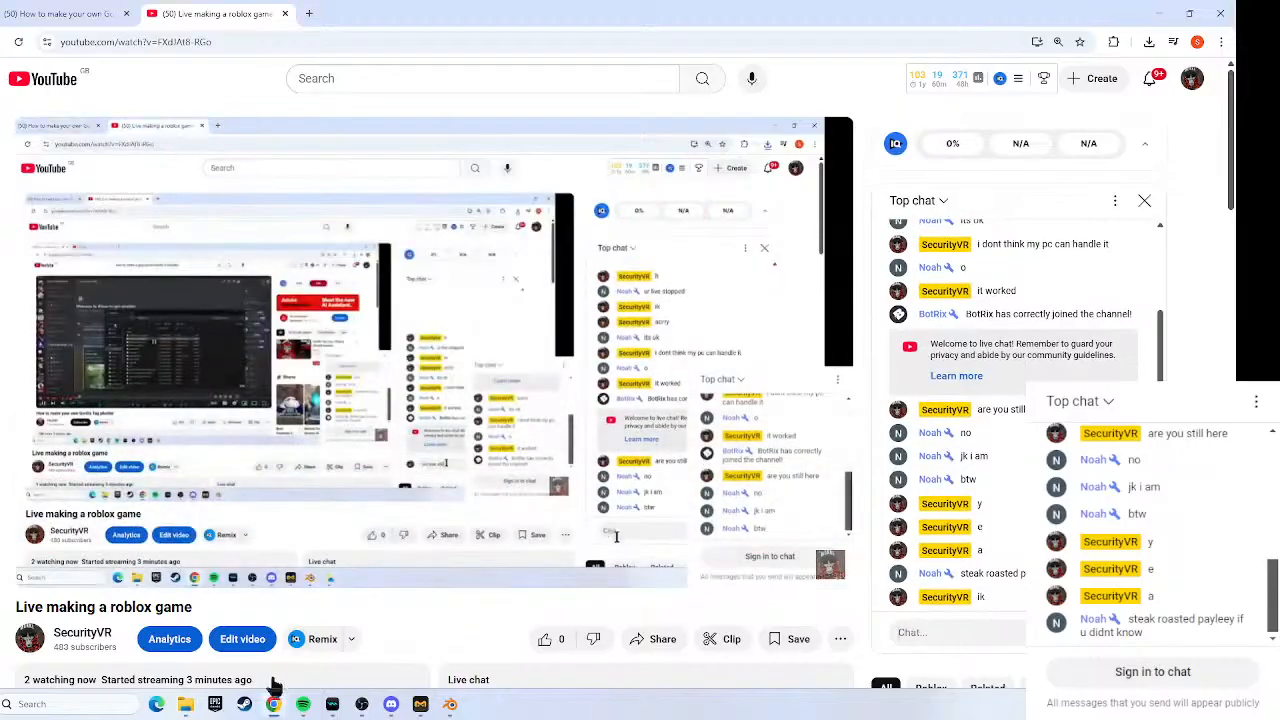
# Look through the recent files on File Explorer's Home page and minimize the window.
pyautogui.click(188, 704)
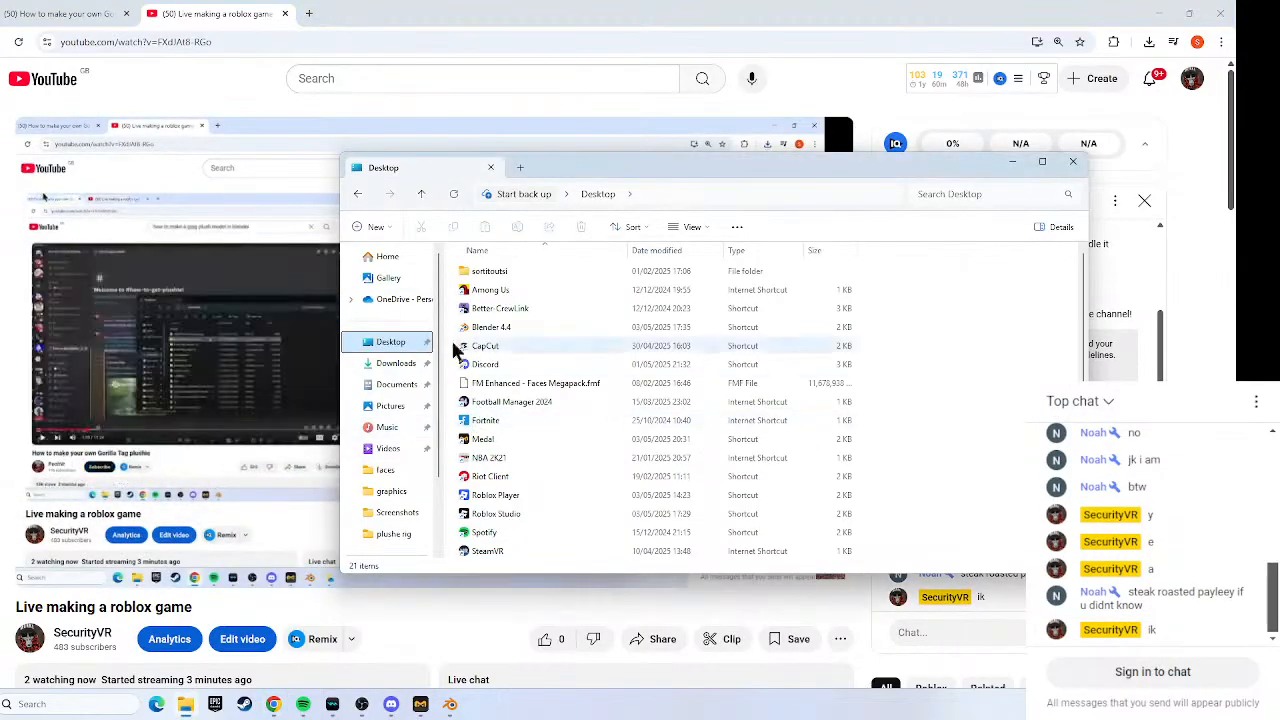
pyautogui.click(392, 262)
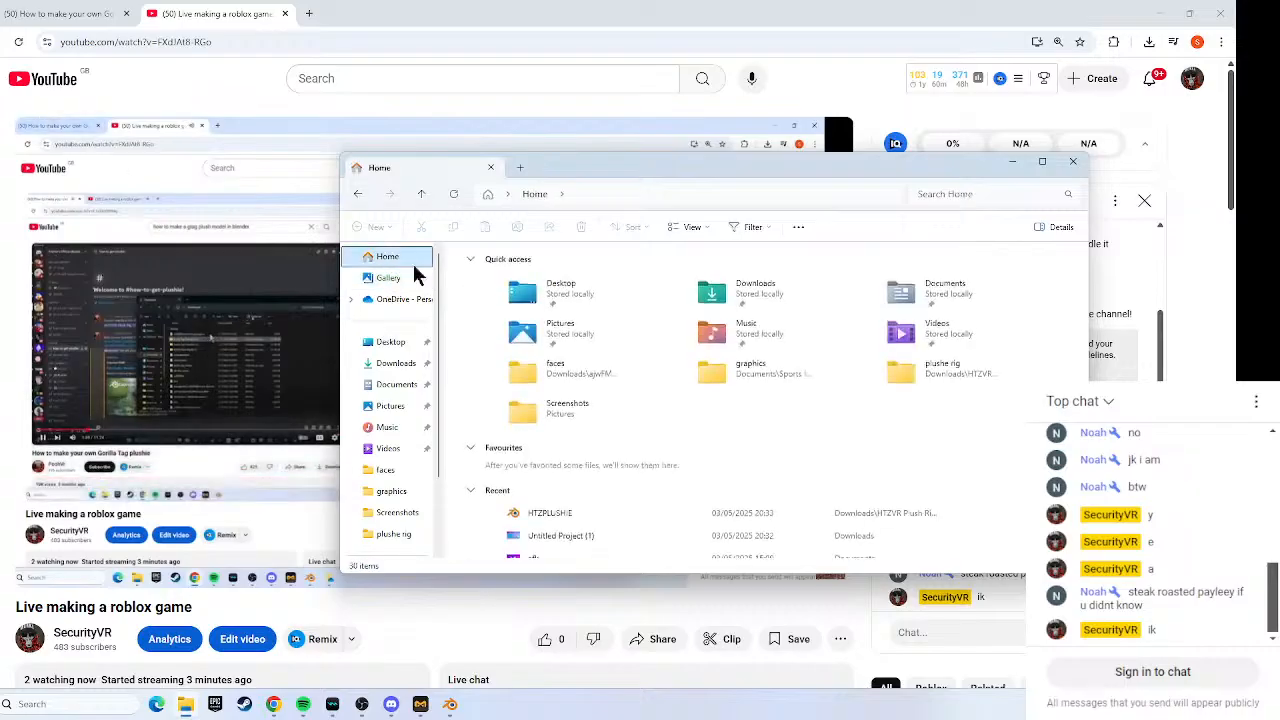
pyautogui.scroll(-2, 597, 439)
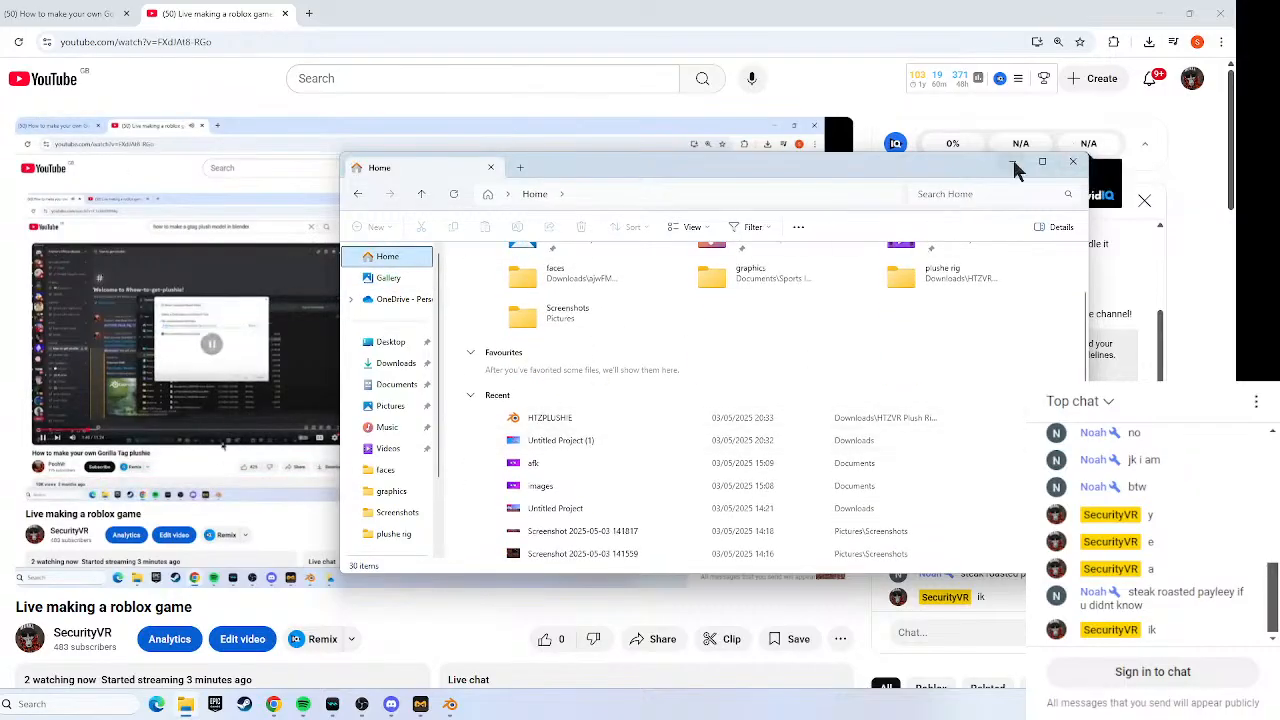
pyautogui.click(1014, 162)
# Open the downloaded Gorilla Tag Cosmetics archive, view its Cosmetics folder, and browse to the OneDrive and Desktop folders.
pyautogui.click(1149, 41)
pyautogui.click(1039, 106)
pyautogui.doubleClick(515, 288)
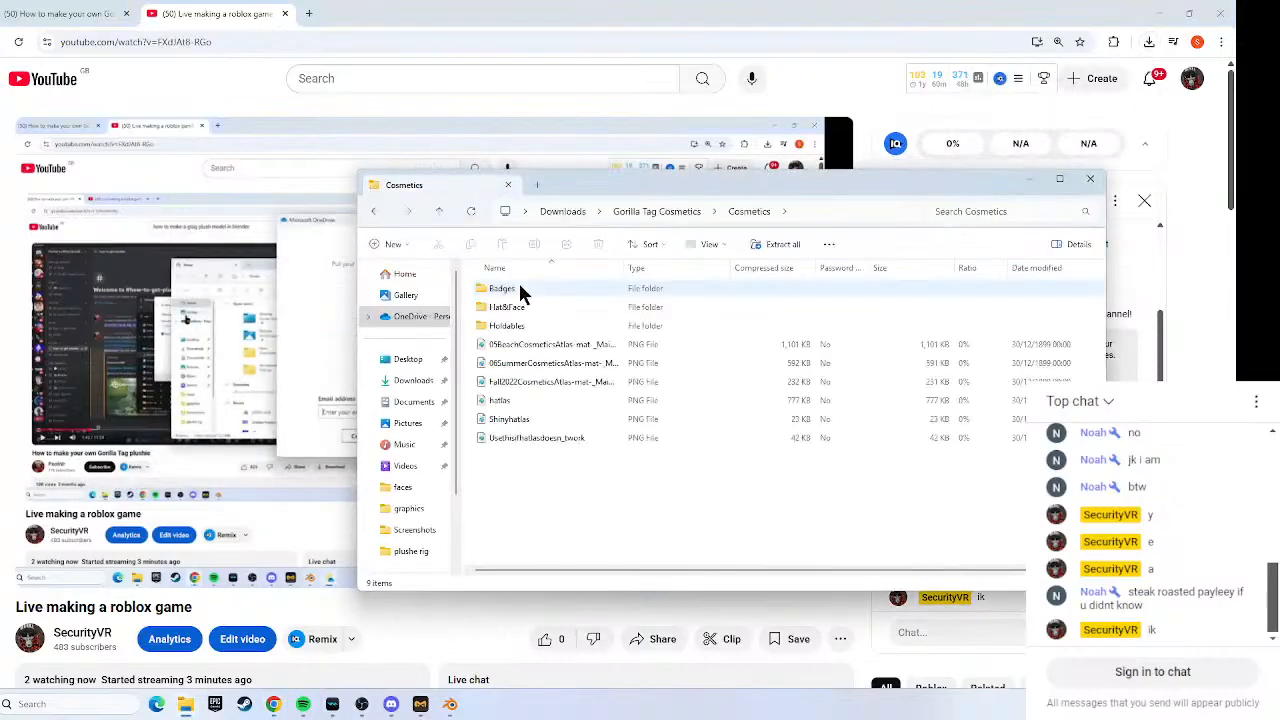
pyautogui.click(415, 320)
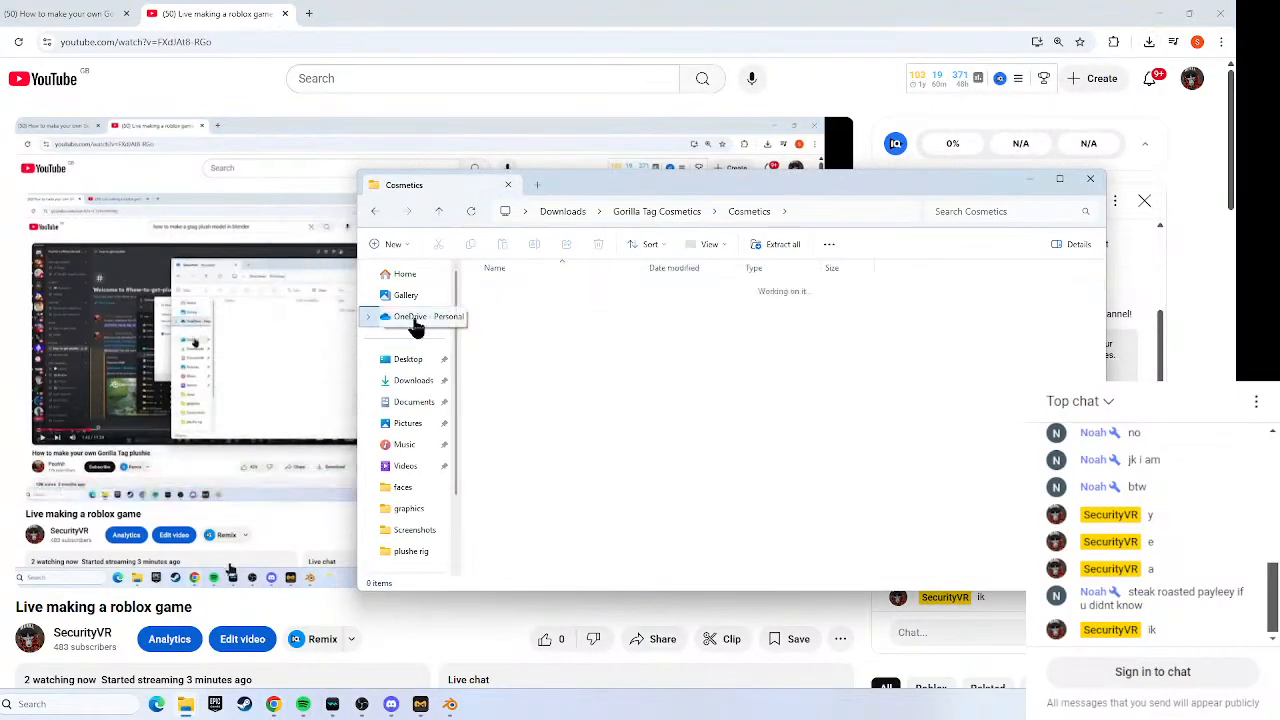
pyautogui.click(776, 158)
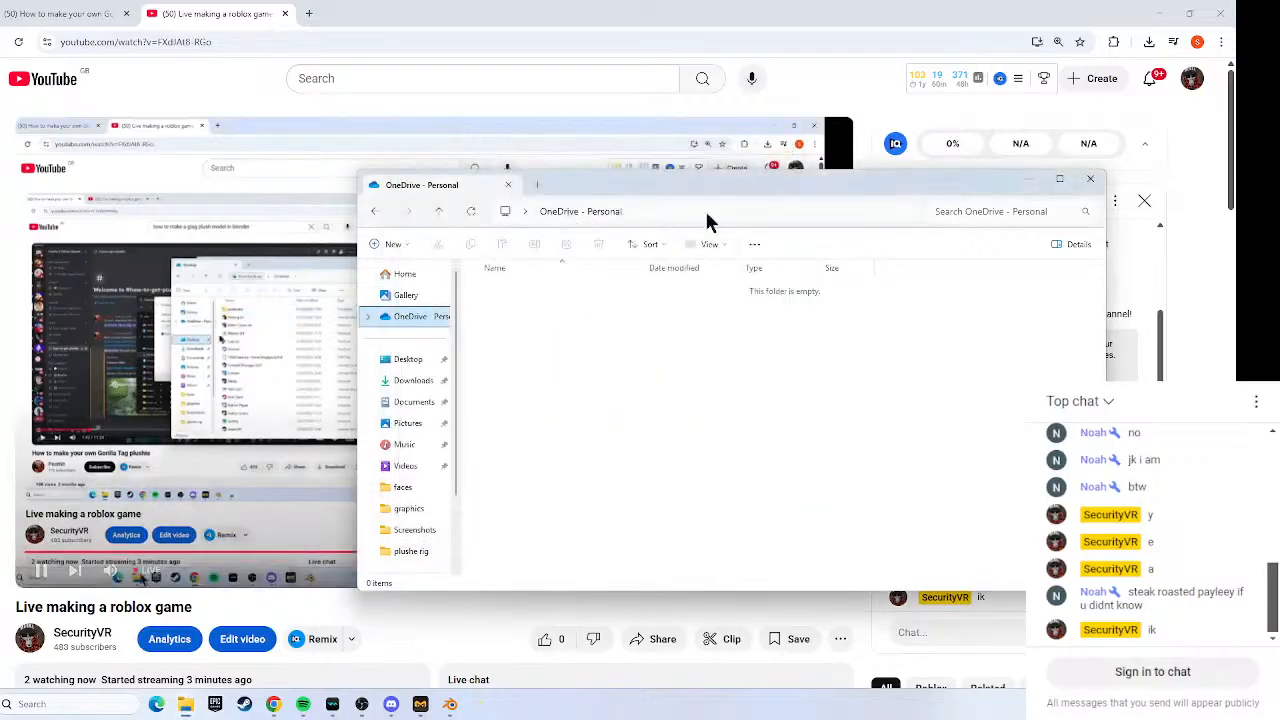
pyautogui.click(386, 359)
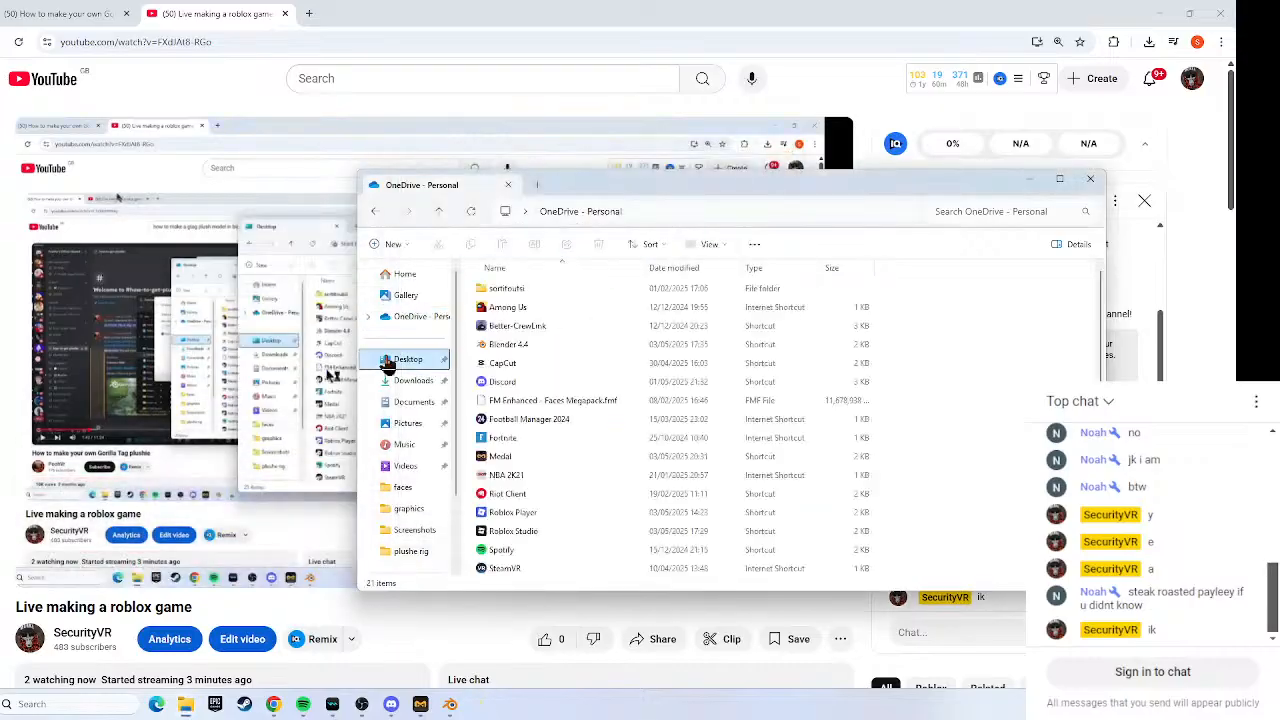
# Extract the Gorilla Tag Cosmetics zip from the recent files into the Downloads folder and minimize the extracted folder.
pyautogui.click(425, 278)
pyautogui.scroll(-1, 613, 407)
pyautogui.click(570, 487)
pyautogui.rightClick(568, 485)
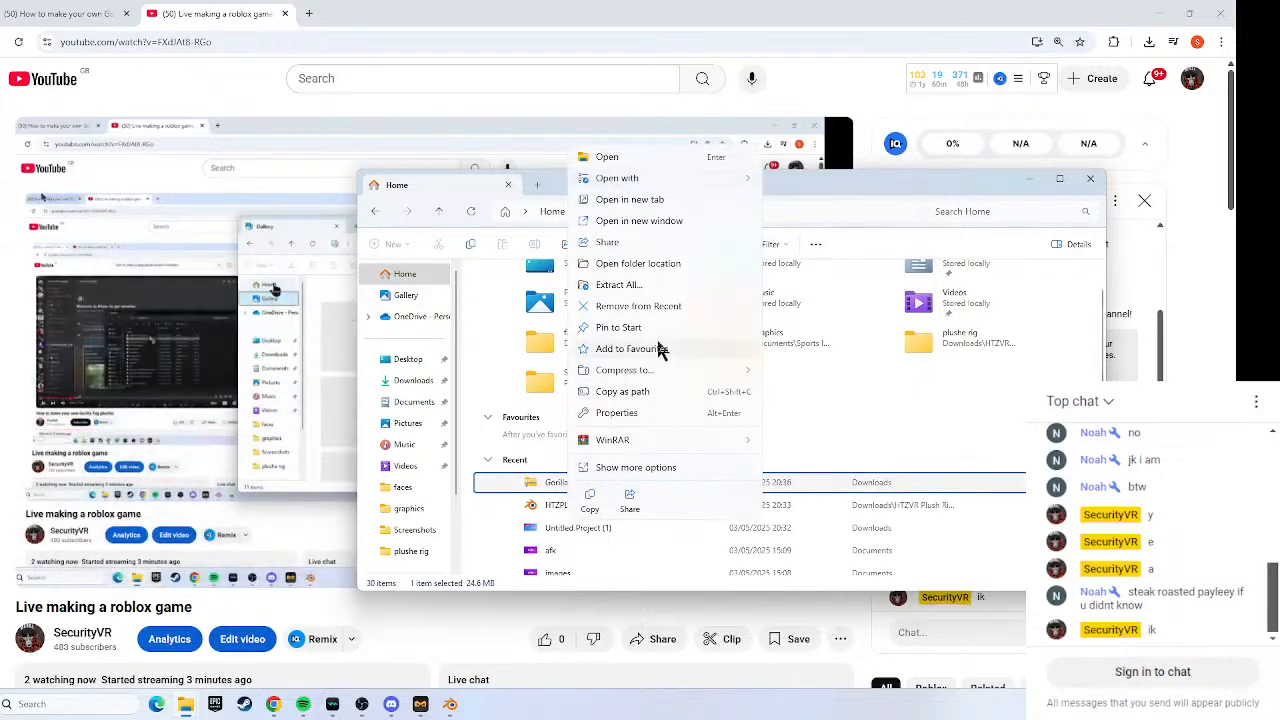
pyautogui.click(628, 285)
pyautogui.click(712, 480)
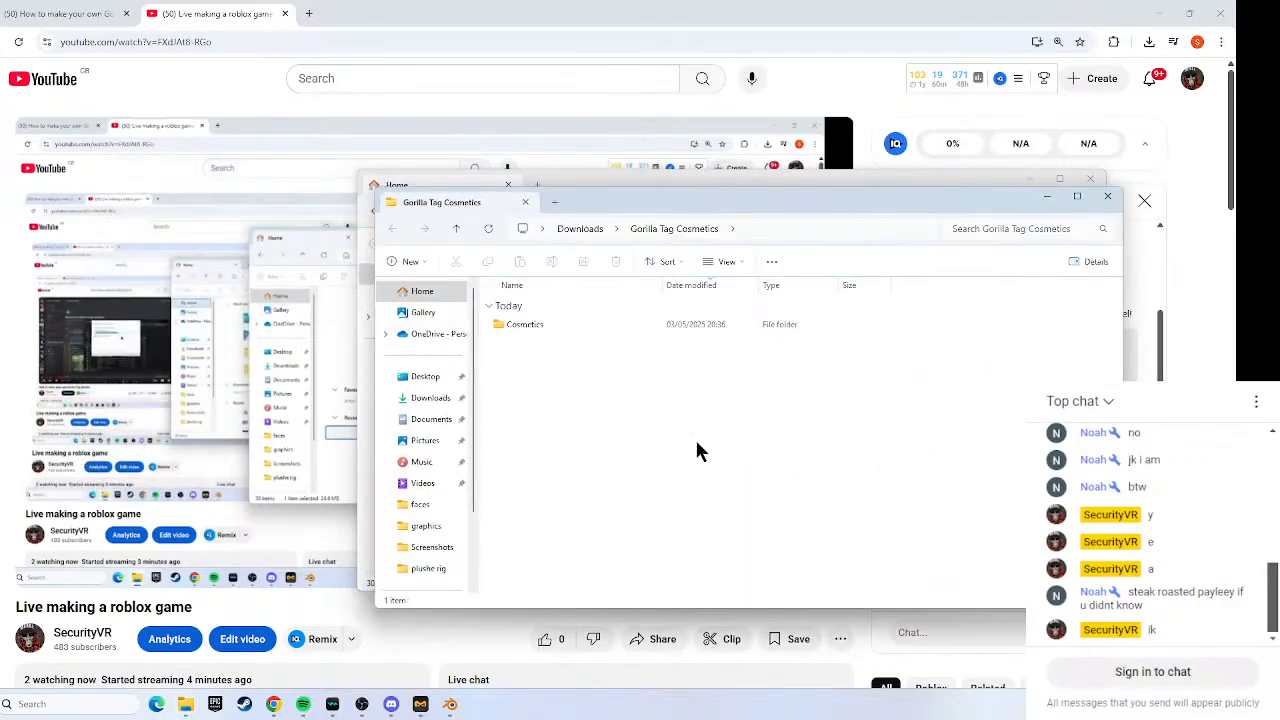
pyautogui.click(1046, 196)
# Return to the plushie tutorial, play it from 1:42 through the name tag editing part, and pause it.
pyautogui.click(95, 14)
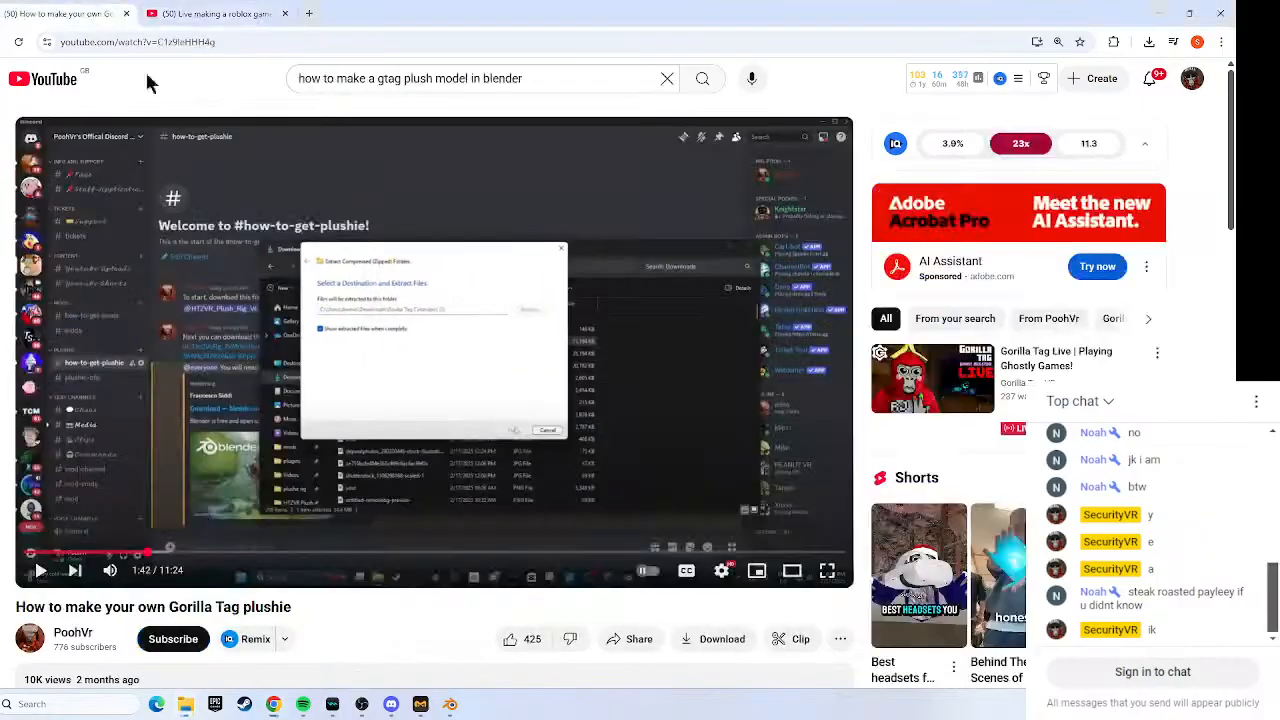
pyautogui.click(376, 195)
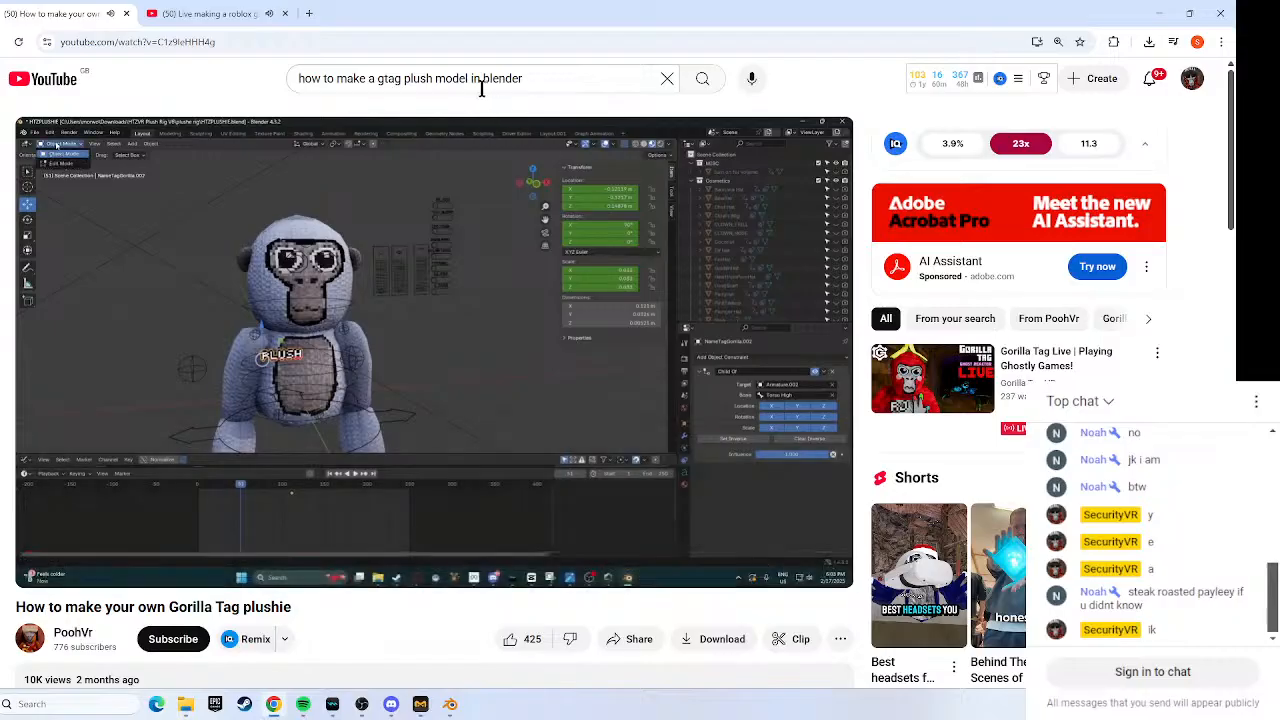
pyautogui.click(385, 405)
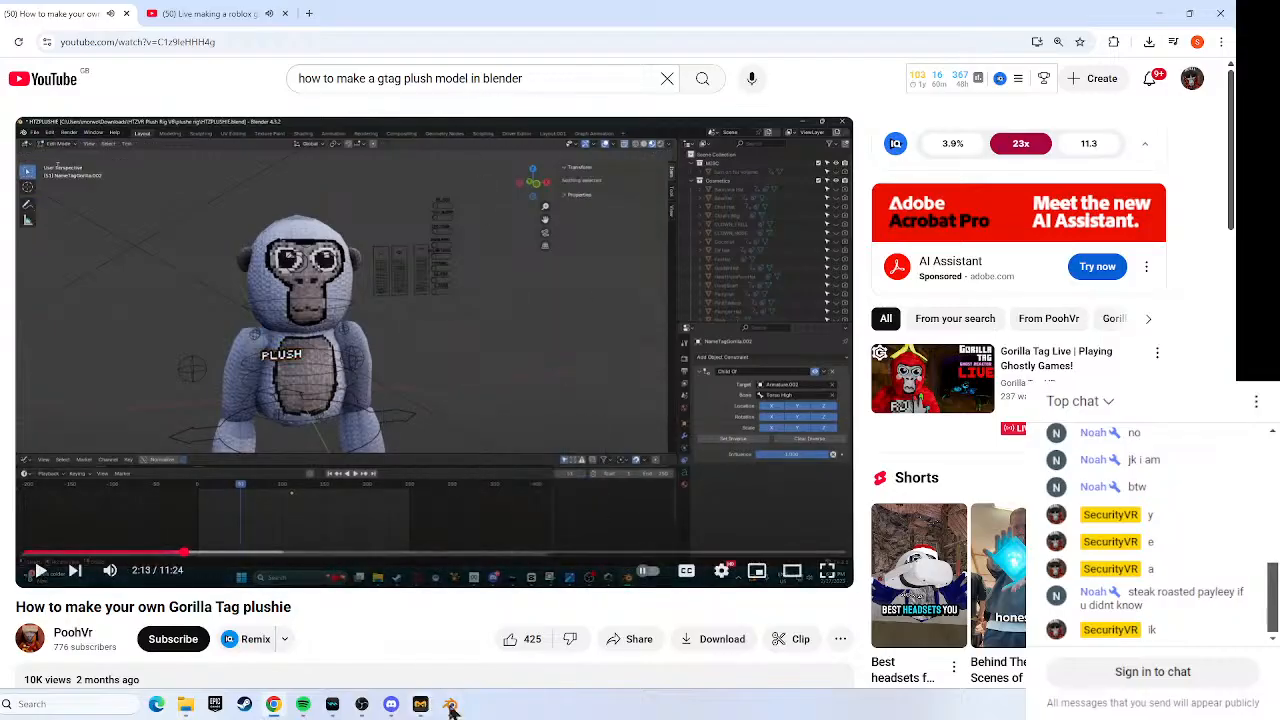
pyautogui.click(475, 489)
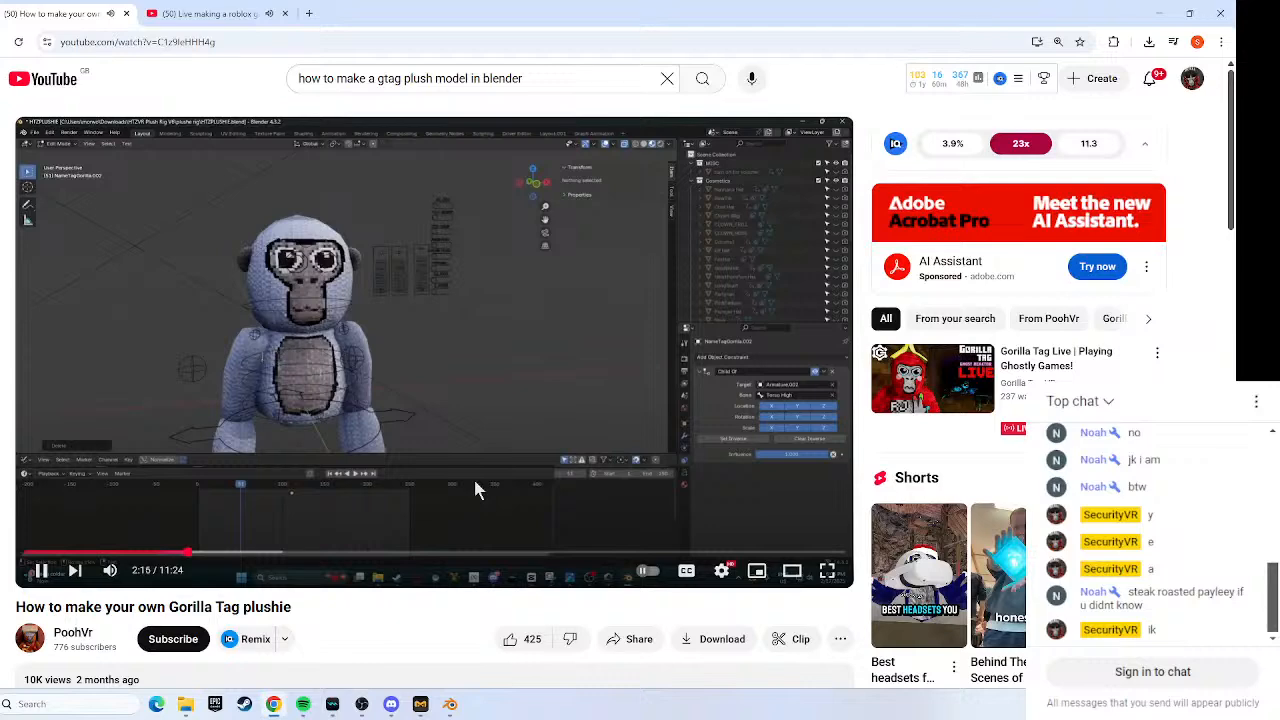
pyautogui.click(452, 394)
# Switch to Blender, frame the gorilla plushie close up, and try to select the PLUSH name tag on its chest.
pyautogui.click(459, 703)
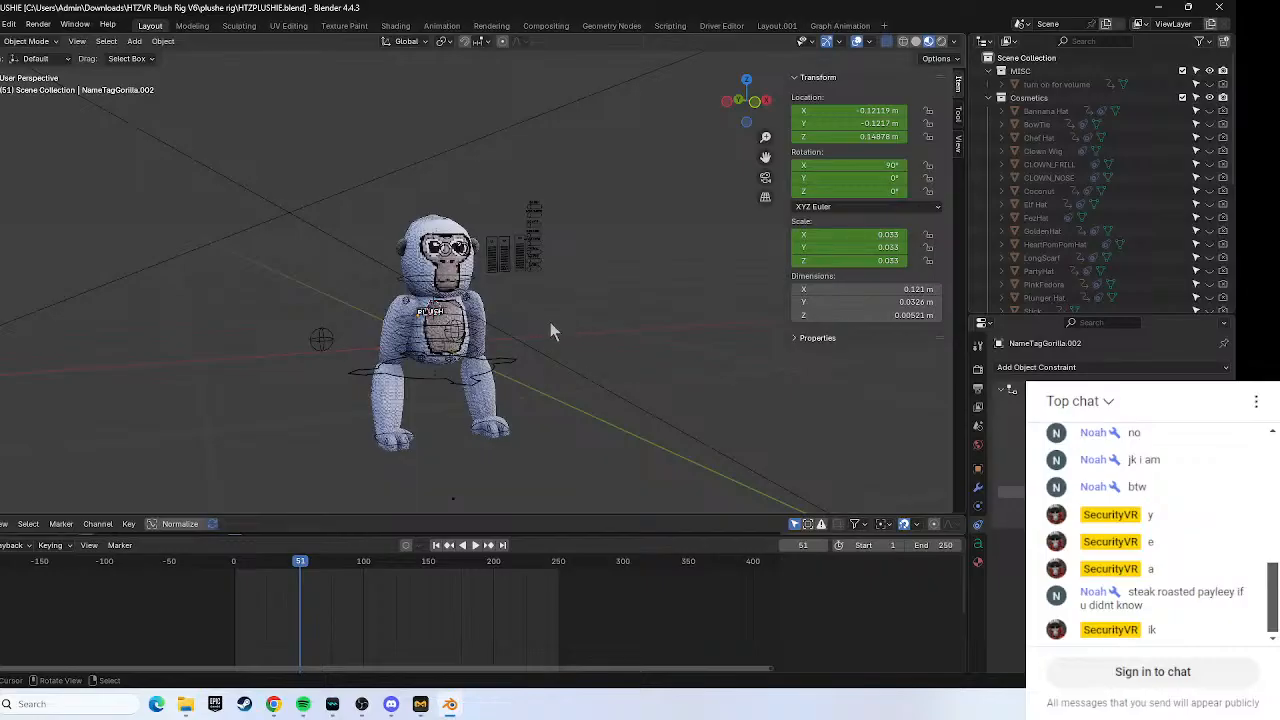
pyautogui.click(746, 79)
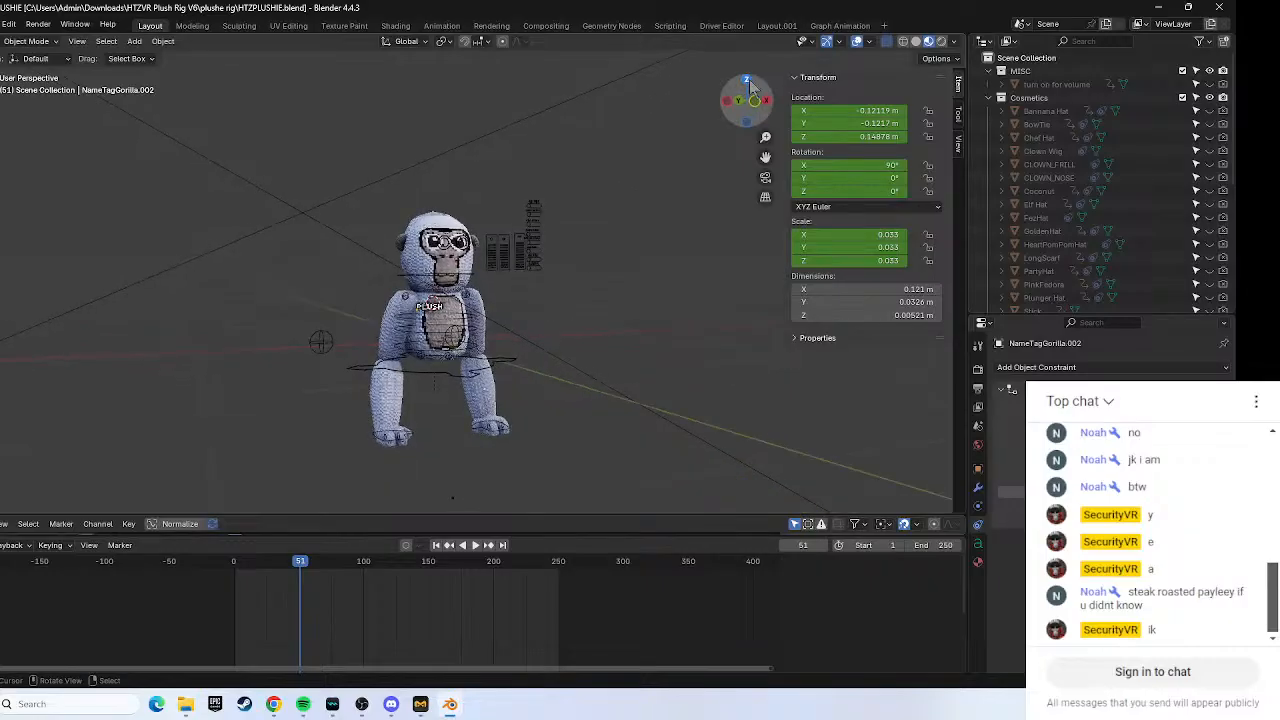
pyautogui.click(747, 122)
pyautogui.moveTo(736, 112); pyautogui.dragTo(764, 122)
pyautogui.moveTo(462, 276); pyautogui.dragTo(500, 310, button='right')
pyautogui.scroll(4, 523, 358)
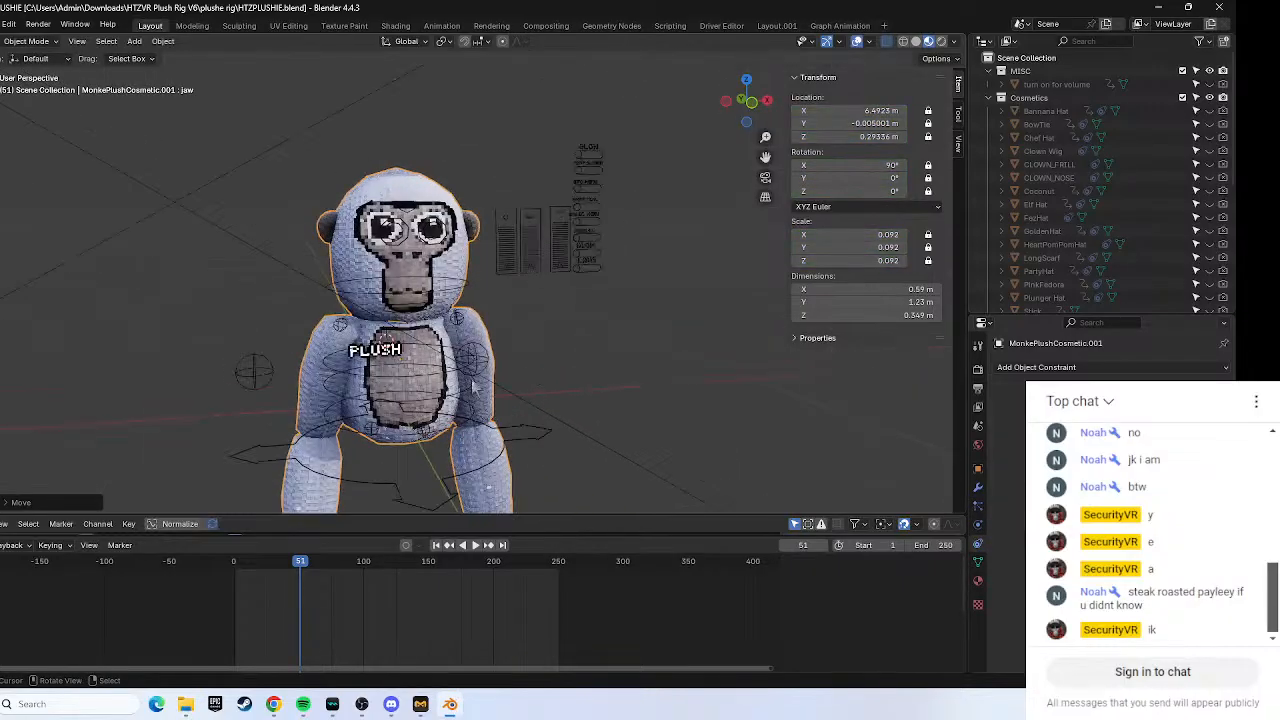
pyautogui.moveTo(368, 357); pyautogui.dragTo(383, 357, button='right')
pyautogui.moveTo(416, 350); pyautogui.dragTo(420, 350)
pyautogui.click(402, 354)
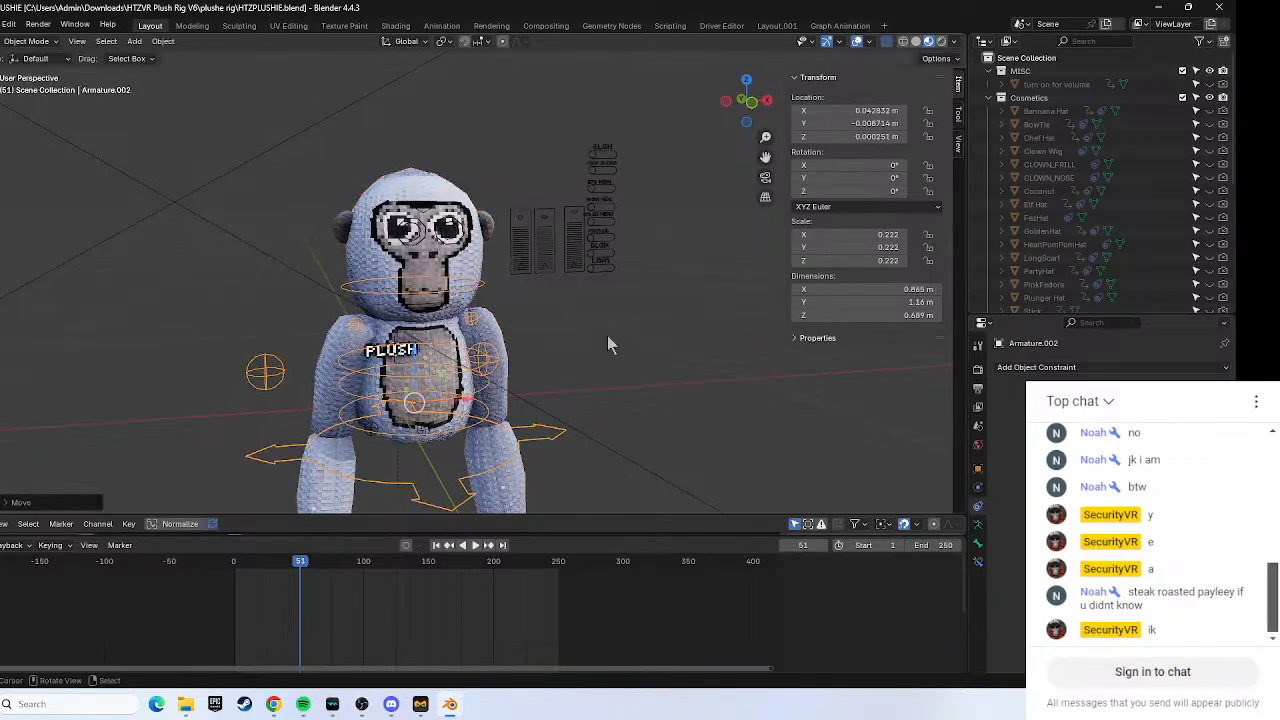
# Select the PLUSH name tag on the plushie's chest and put it in Edit Mode.
pyautogui.rightClick(400, 352)
pyautogui.click(52, 60)
pyautogui.click(52, 60)
pyautogui.click(30, 41)
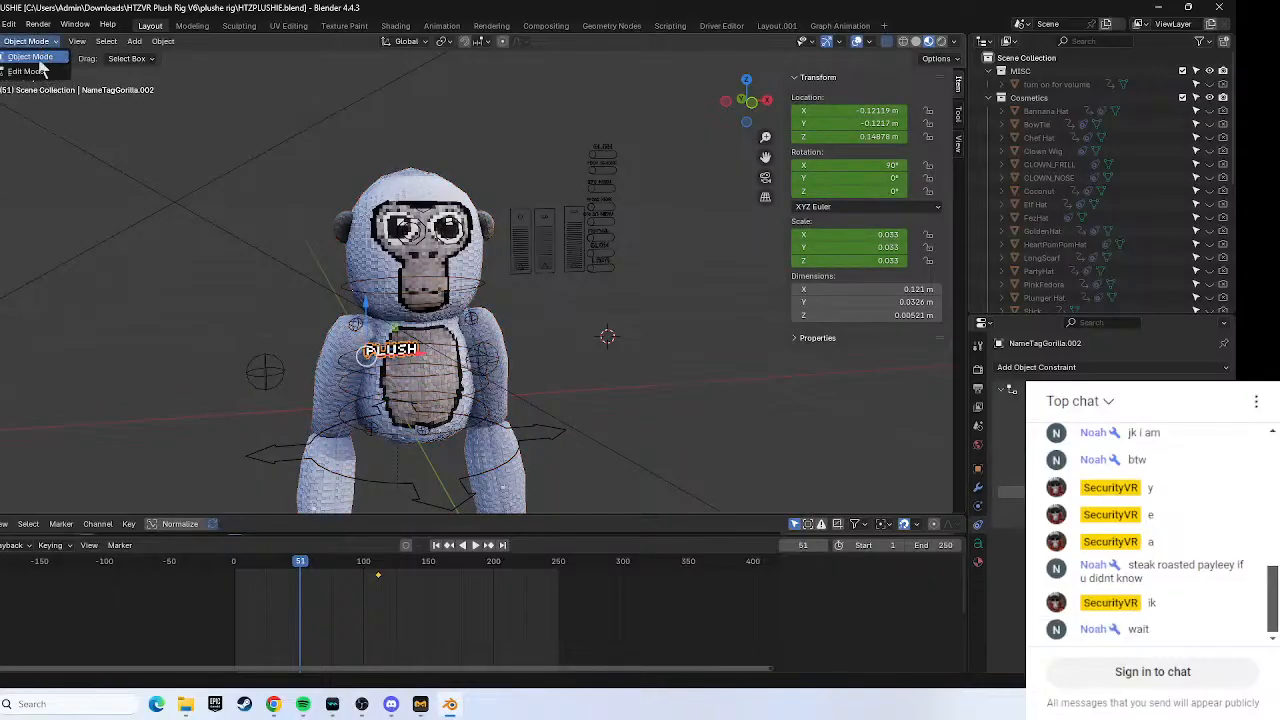
pyautogui.click(36, 71)
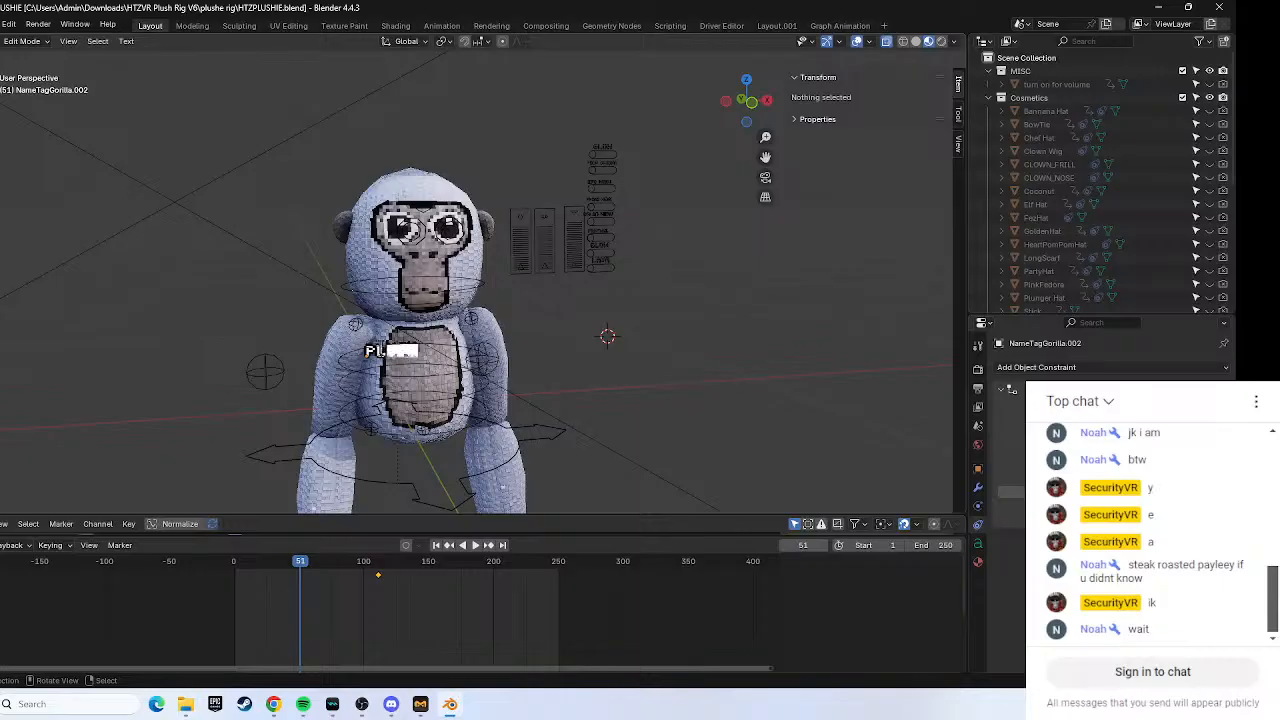
# Replace the name tag's text with "SecurityVR".
pyautogui.press('BackSpace')
pyautogui.press('BackSpace')
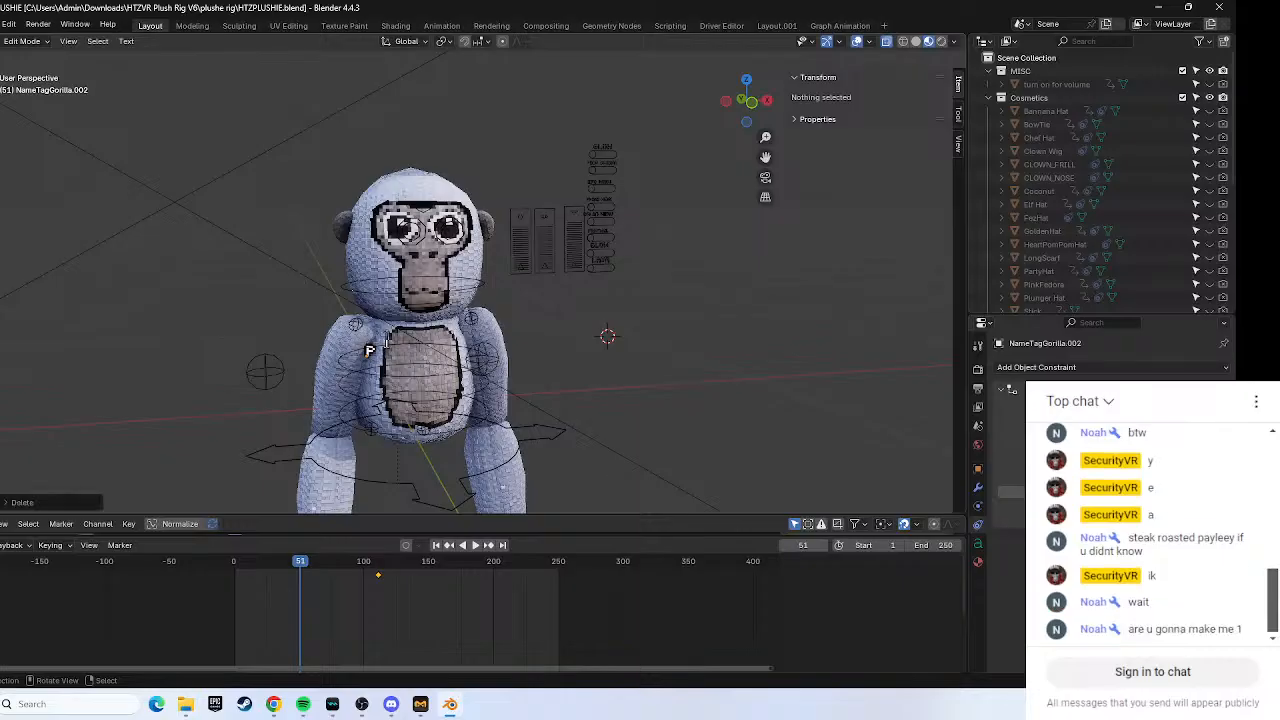
pyautogui.press('BackSpace')
pyautogui.write('S')
pyautogui.write('r')
pyautogui.press('BackSpace')
pyautogui.write('ecu')
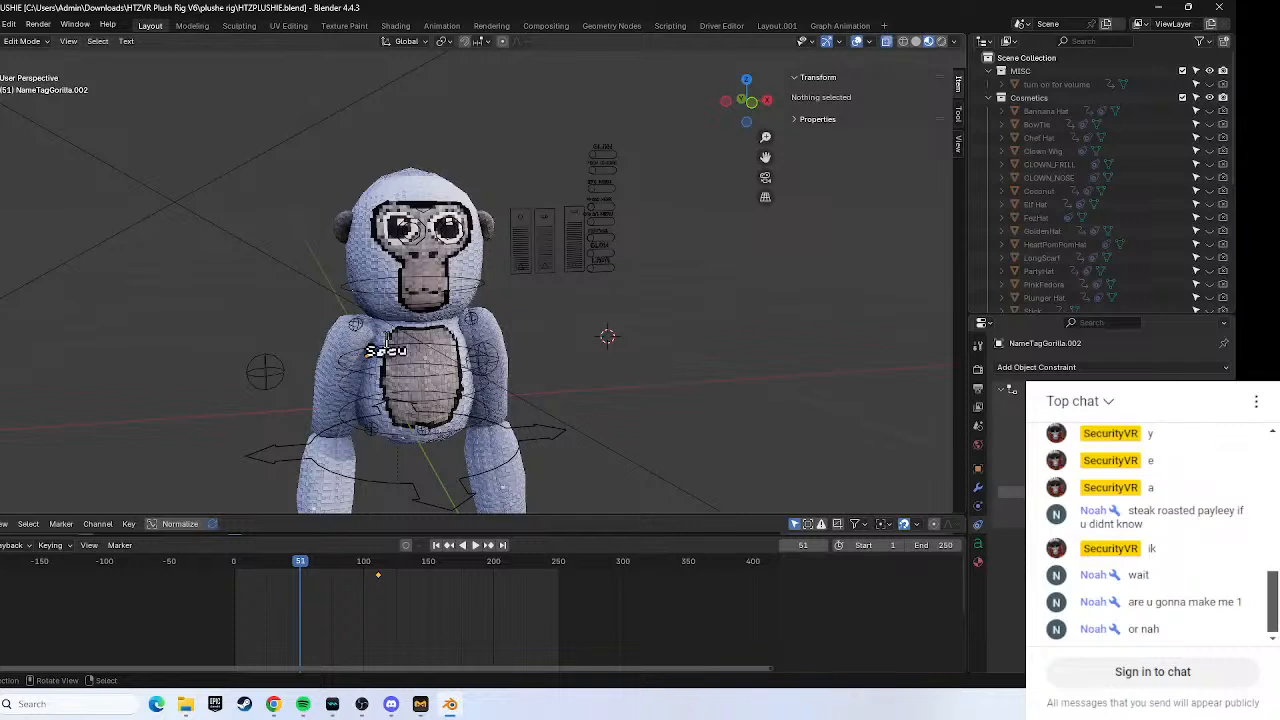
pyautogui.press('BackSpace')
pyautogui.press('BackSpace')
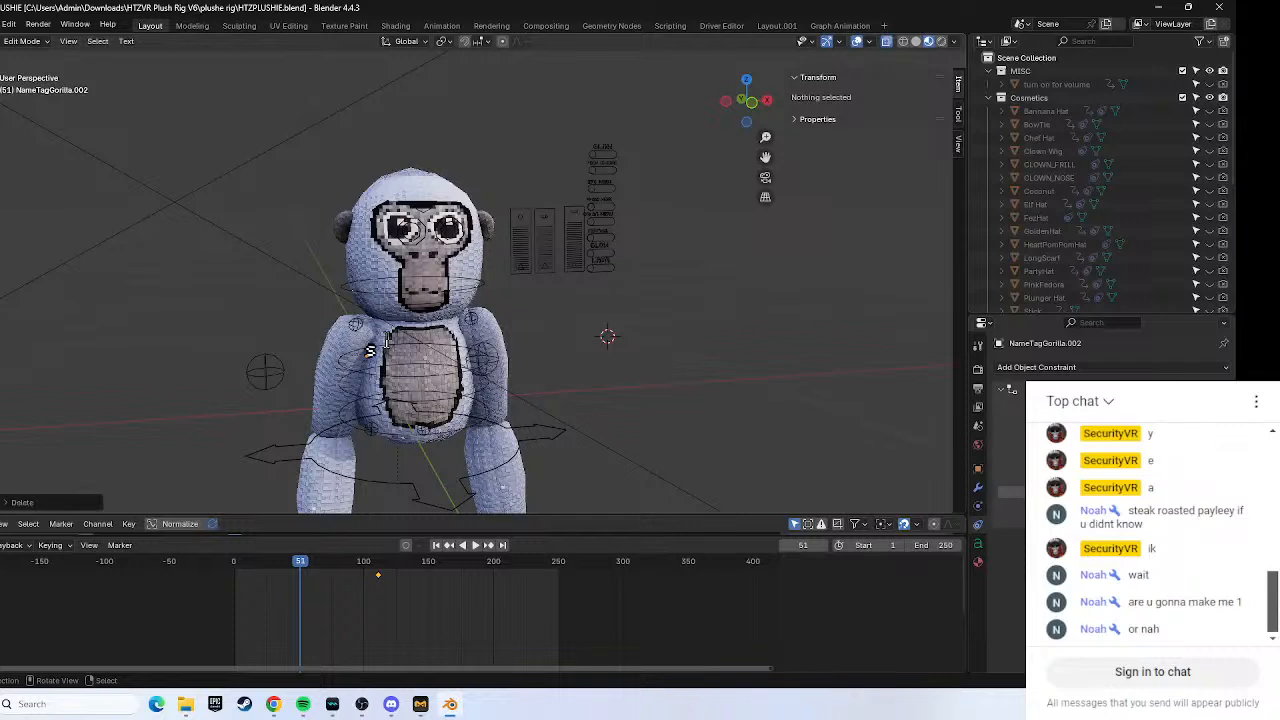
pyautogui.write('ecurityVR')
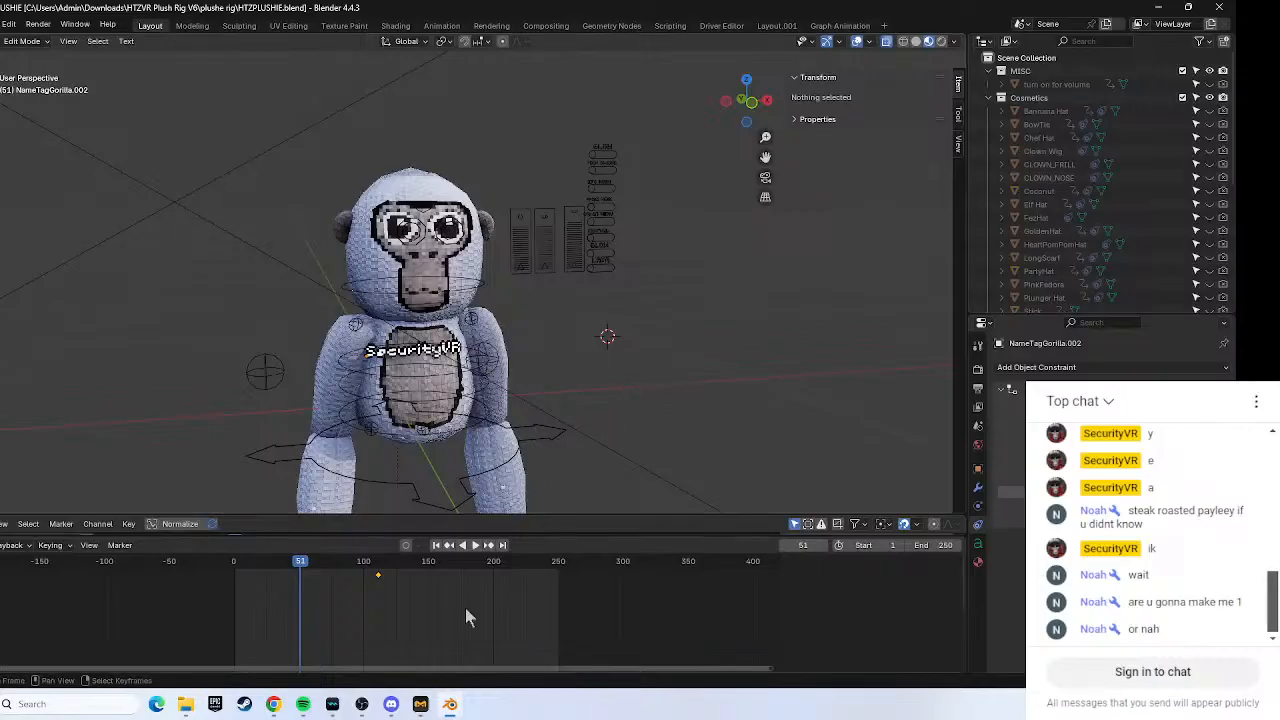
# Return to the plushie tutorial in the browser, play the end of the name tag part, and pause it at 2:25.
pyautogui.click(273, 704)
pyautogui.click(477, 386)
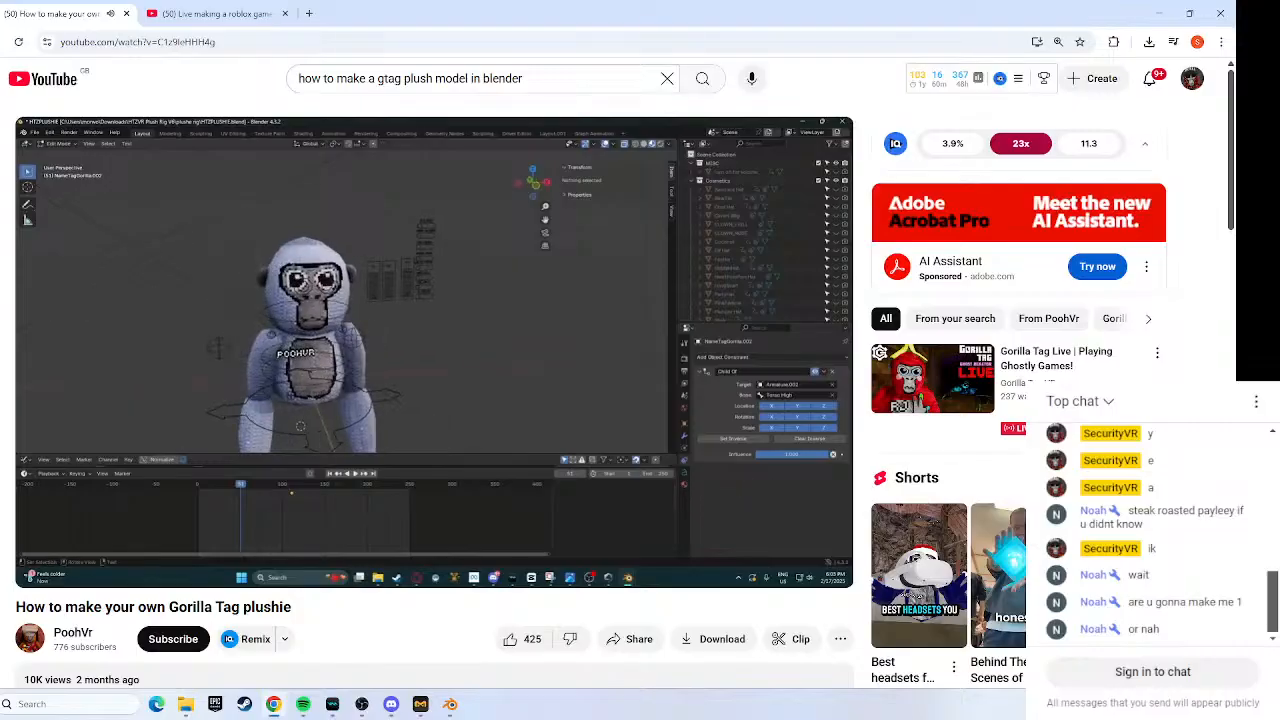
pyautogui.click(370, 284)
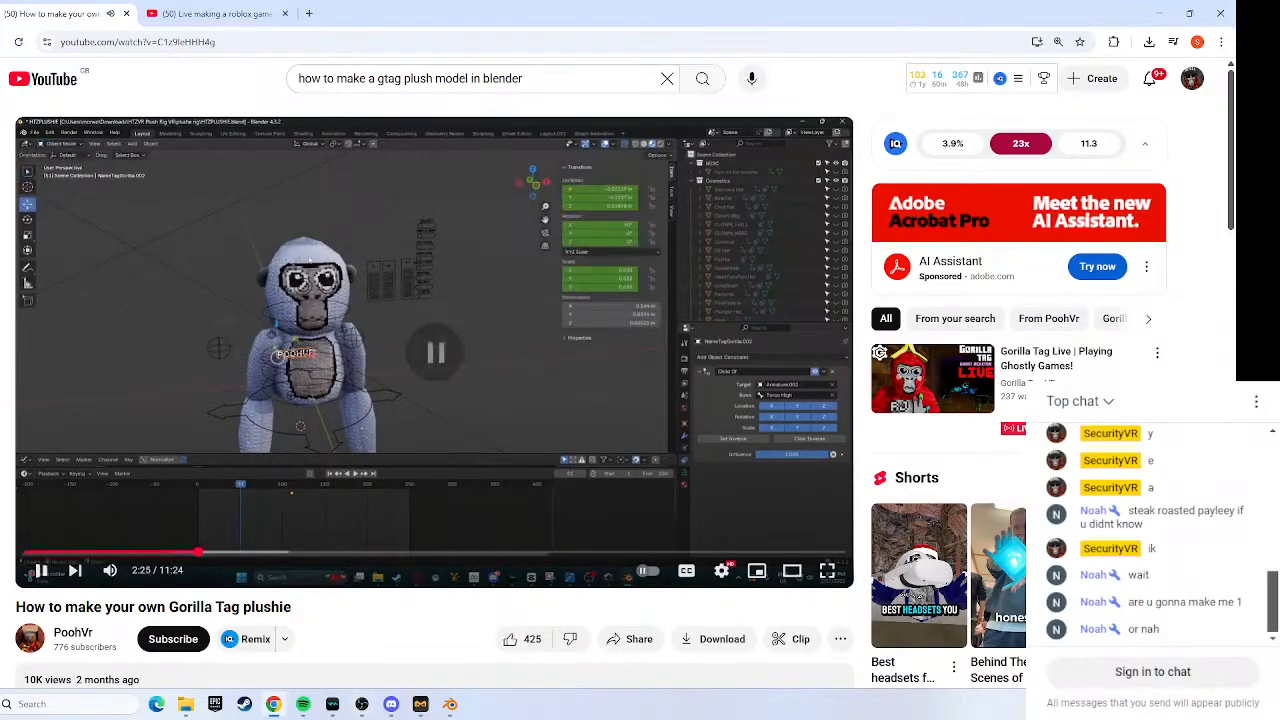
# Switch to Blender and set the name tag back to Object Mode.
pyautogui.click(450, 704)
pyautogui.click(36, 25)
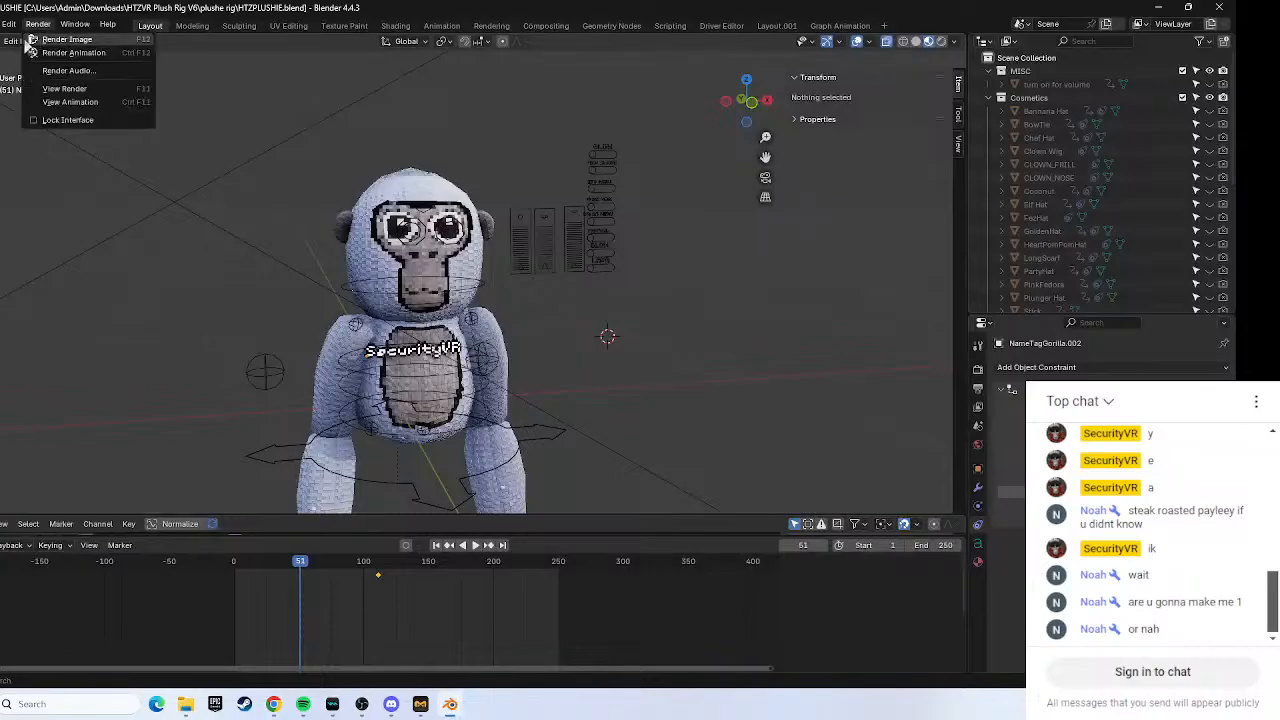
pyautogui.click(40, 38)
pyautogui.click(27, 42)
pyautogui.click(42, 59)
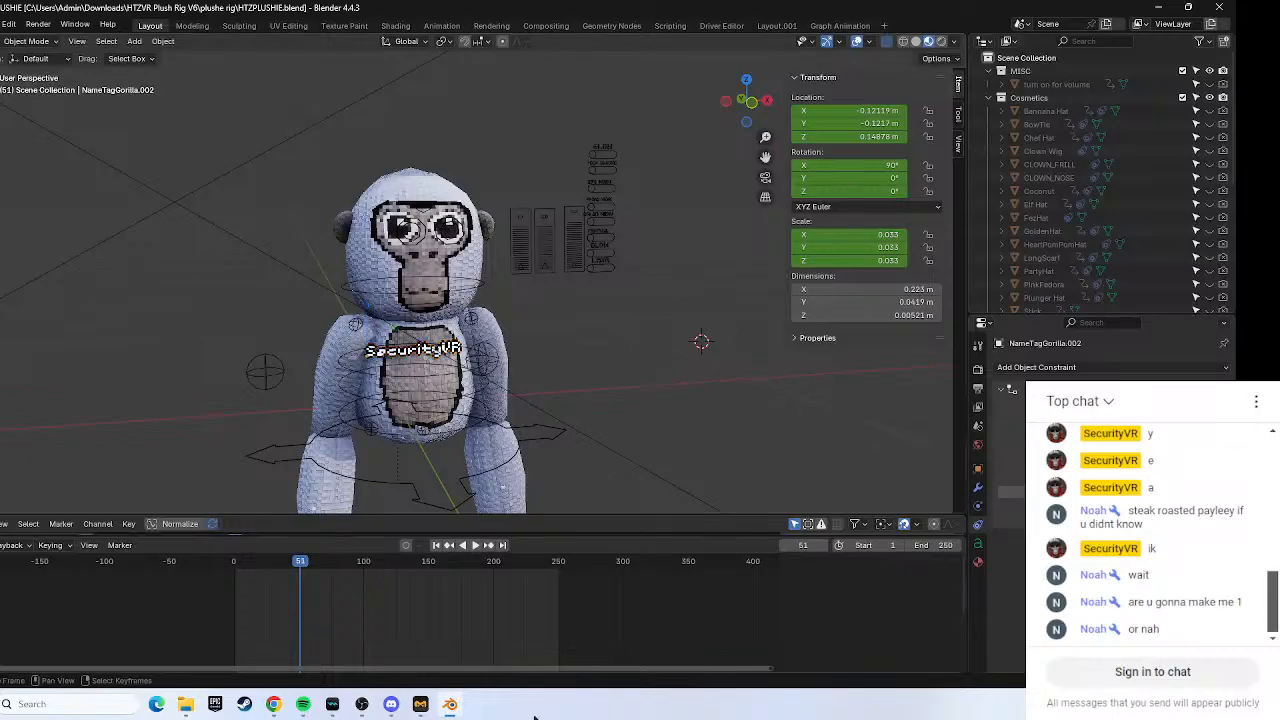
# Switch to the live stream tab in the browser and post "MAYBE", "oops" and "caps" as separate live chat messages.
pyautogui.click(272, 703)
pyautogui.click(215, 13)
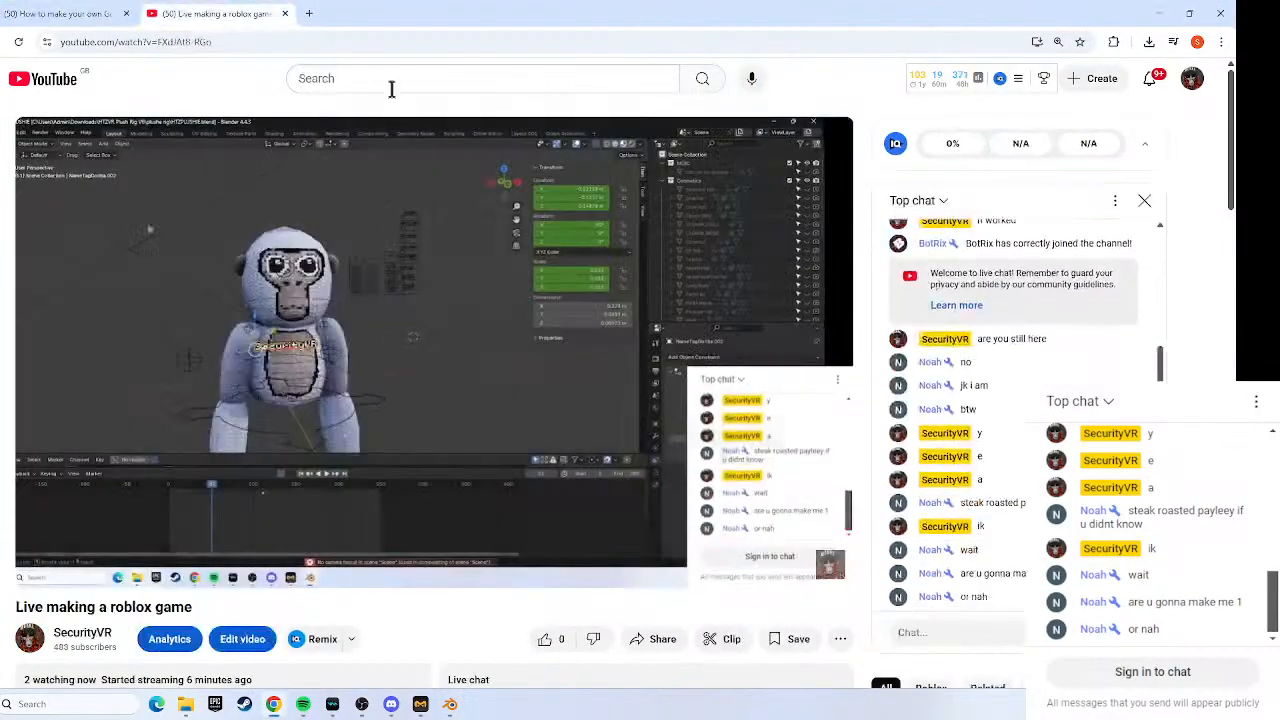
pyautogui.click(943, 632)
pyautogui.write('MAYBE')
pyautogui.press('Return')
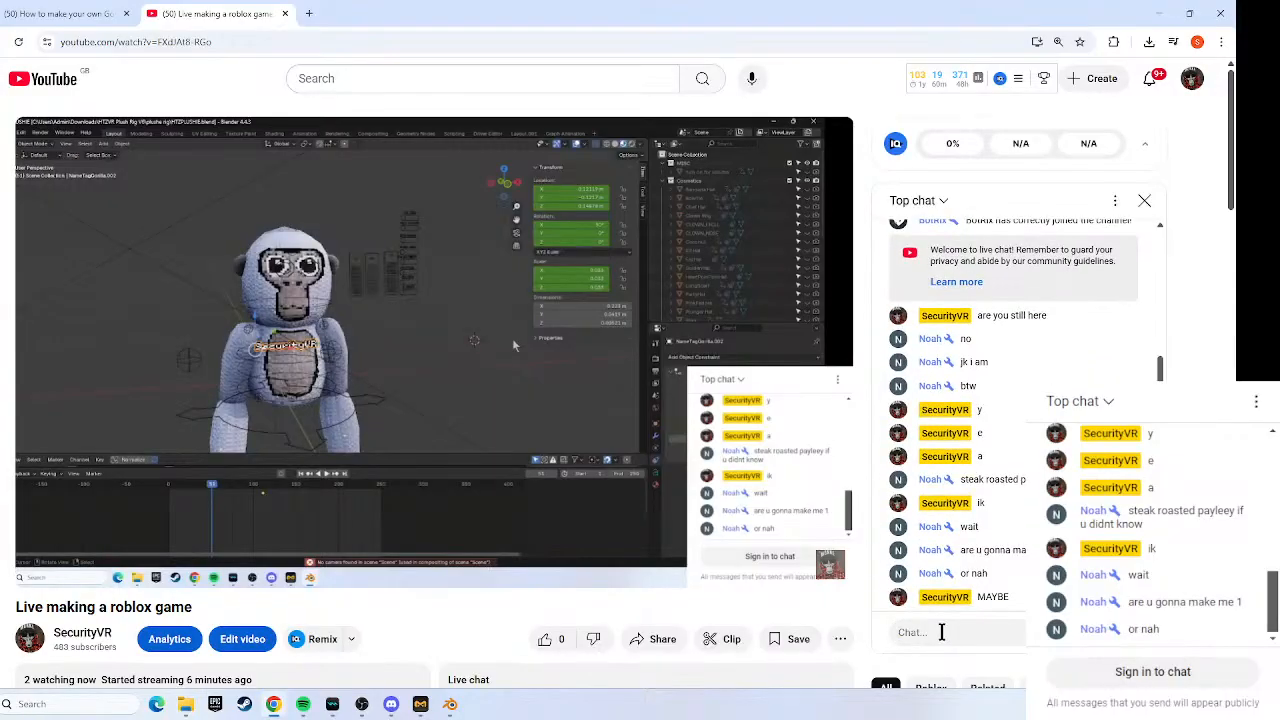
pyautogui.write('oops')
pyautogui.press('Return')
pyautogui.write('caps')
pyautogui.press('Return')
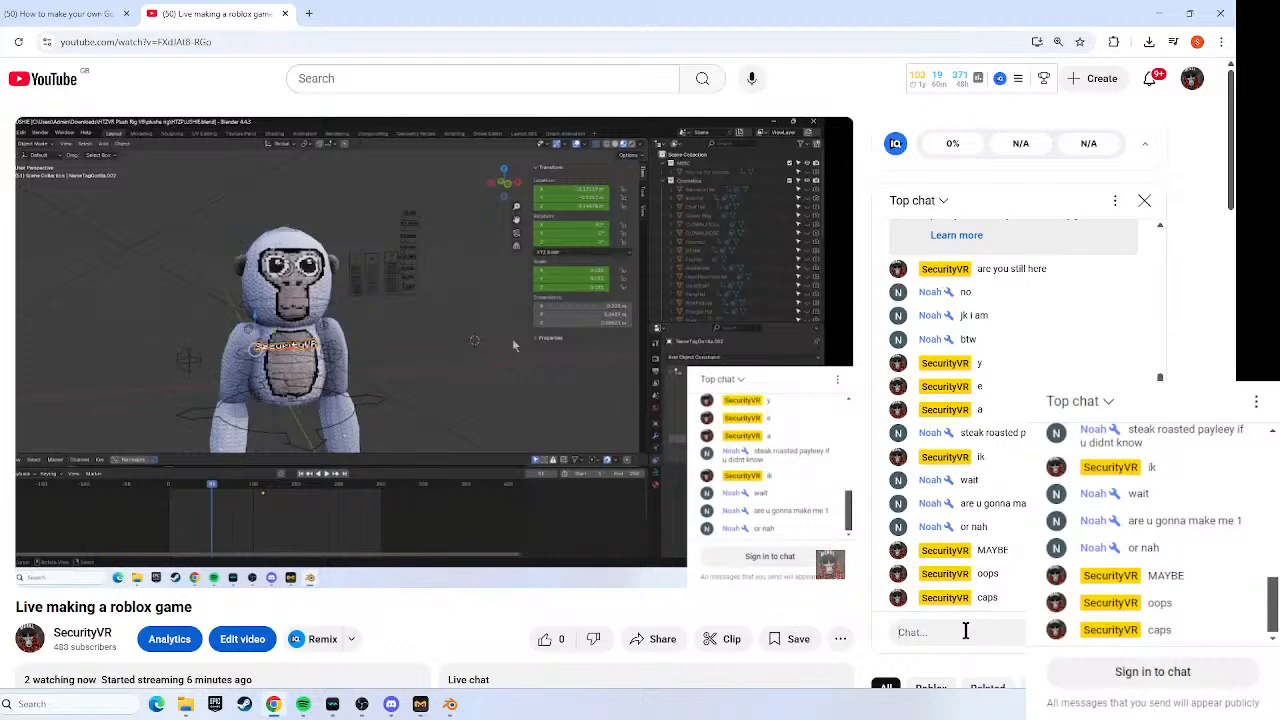
# Switch to the plushie tutorial tab, play the part on the body's fur material color, and pause it at 2:43.
pyautogui.click(65, 13)
pyautogui.click(297, 161)
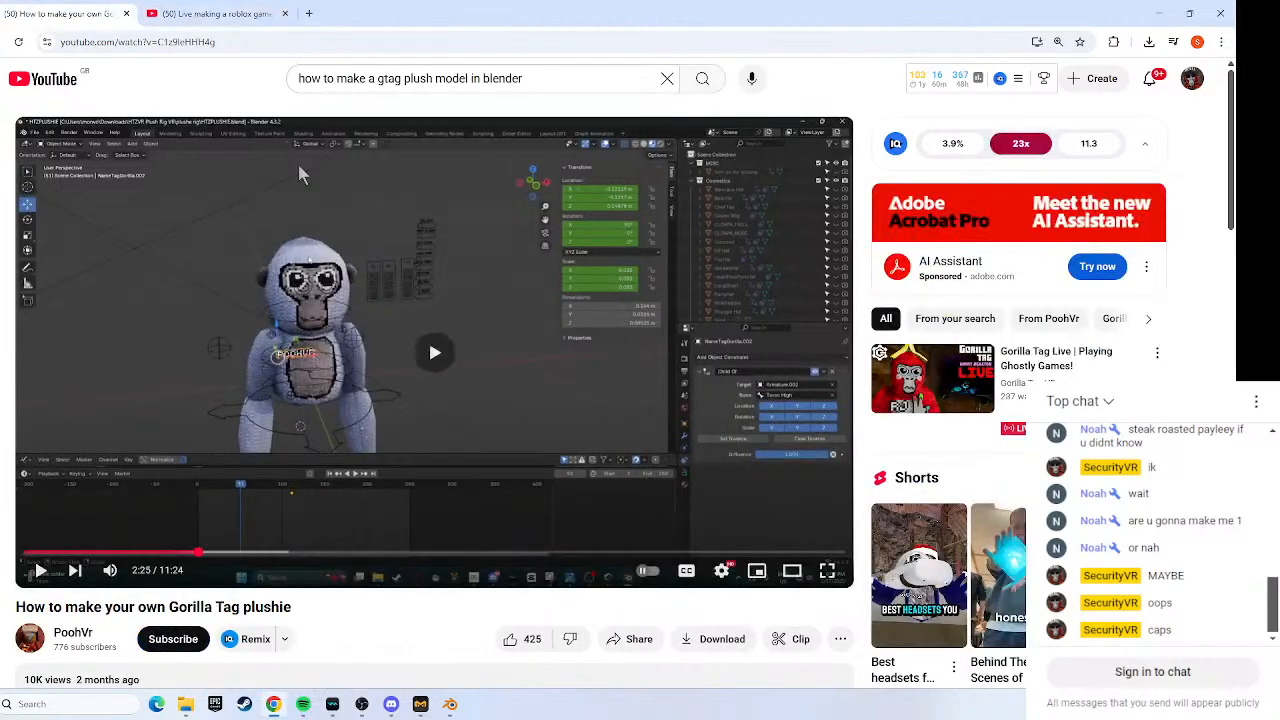
pyautogui.rightClick(492, 267)
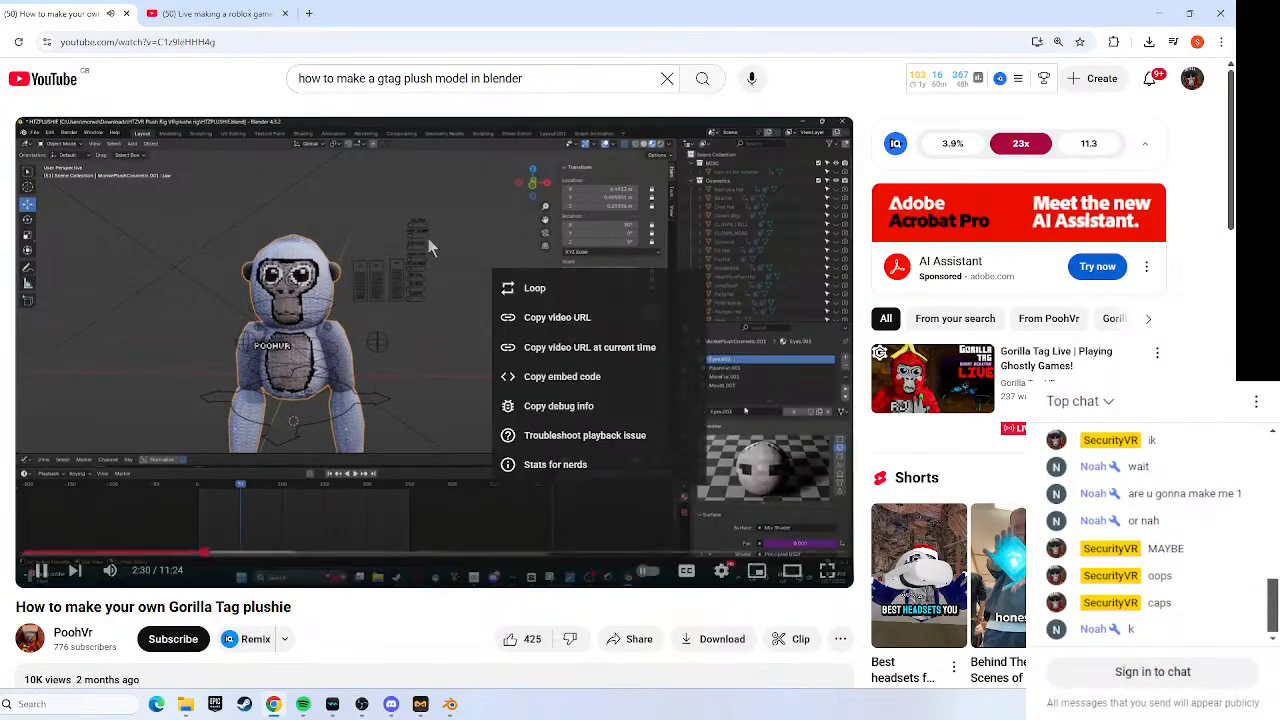
pyautogui.click(501, 612)
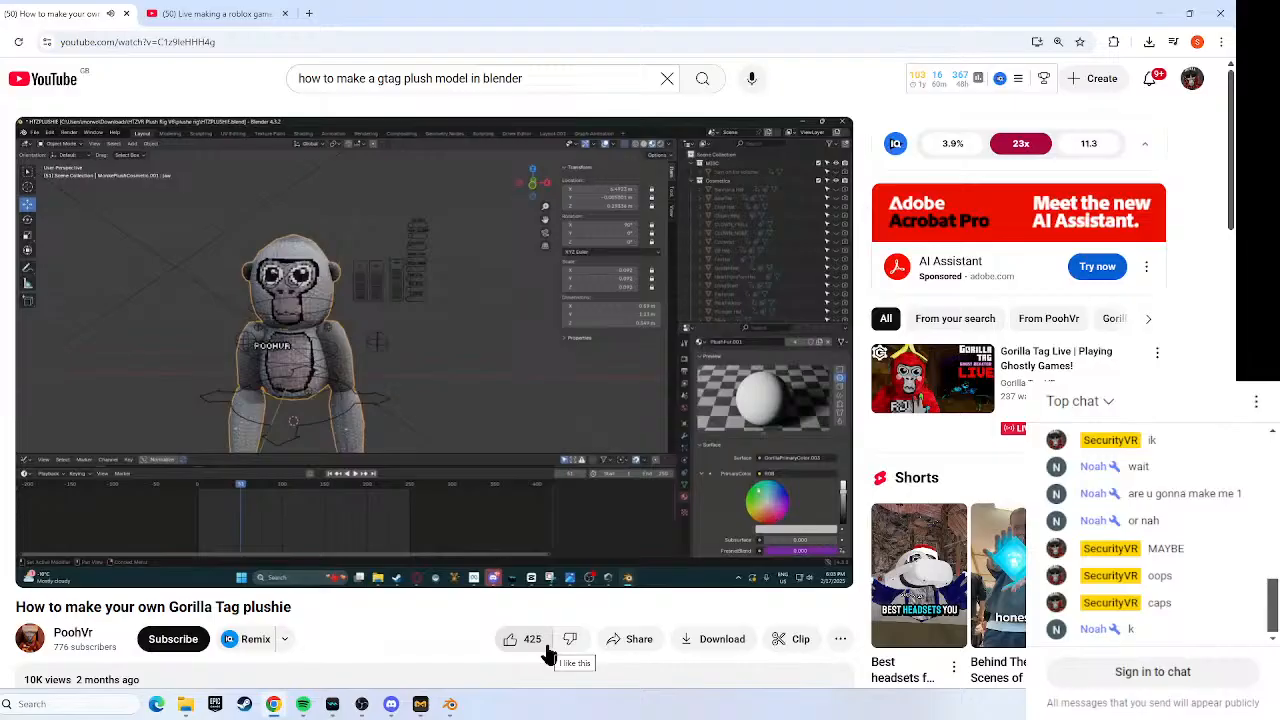
pyautogui.click(500, 524)
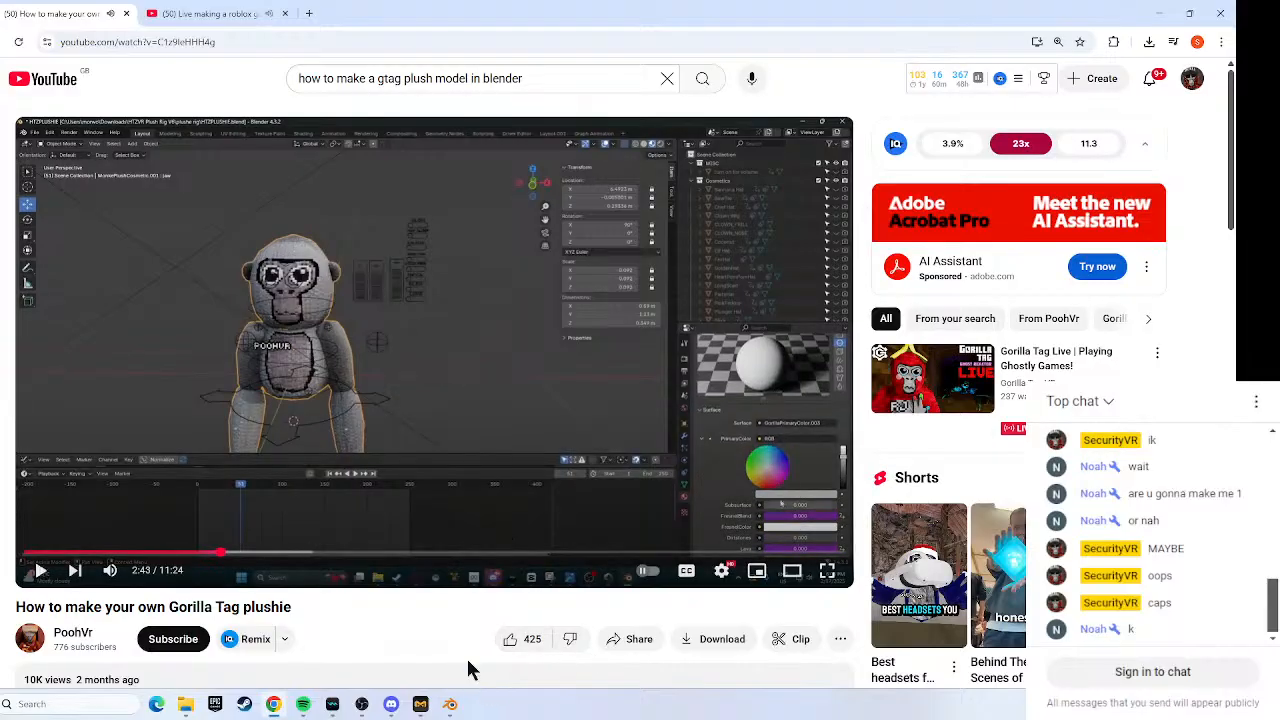
# Switch to Blender, select the gorilla rig, and look through its property categories for the material settings.
pyautogui.click(450, 704)
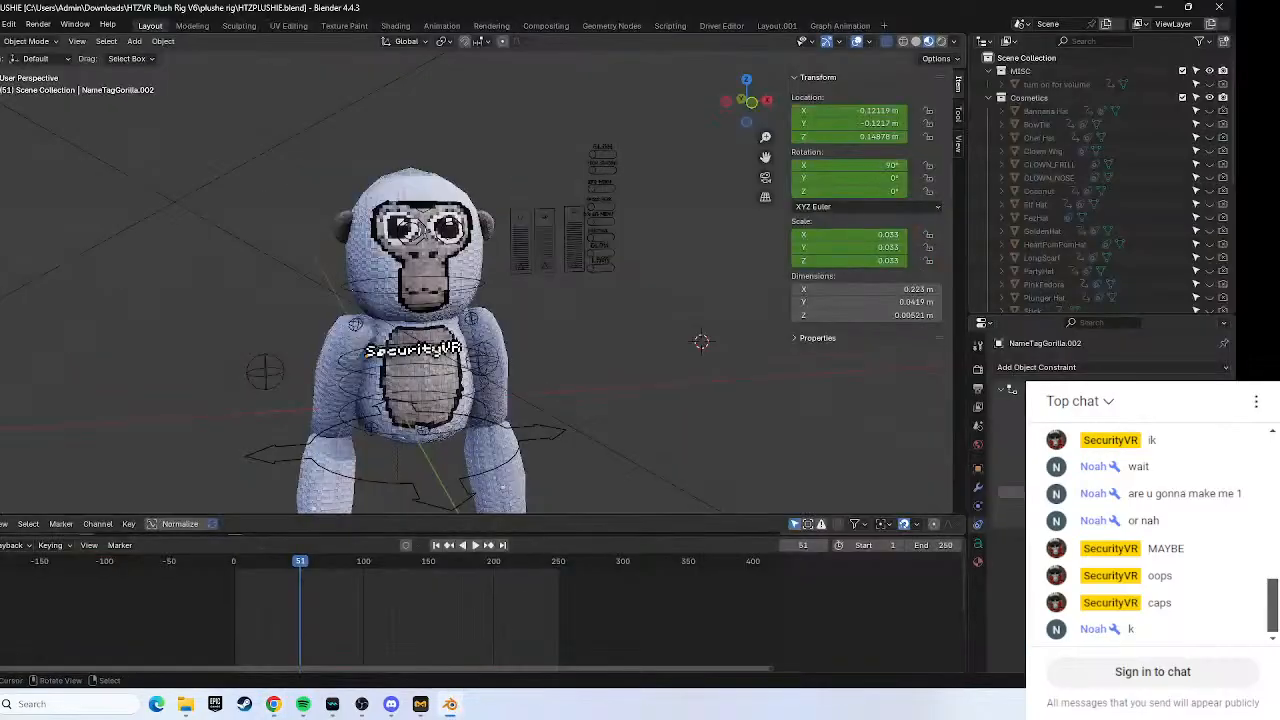
pyautogui.click(407, 228)
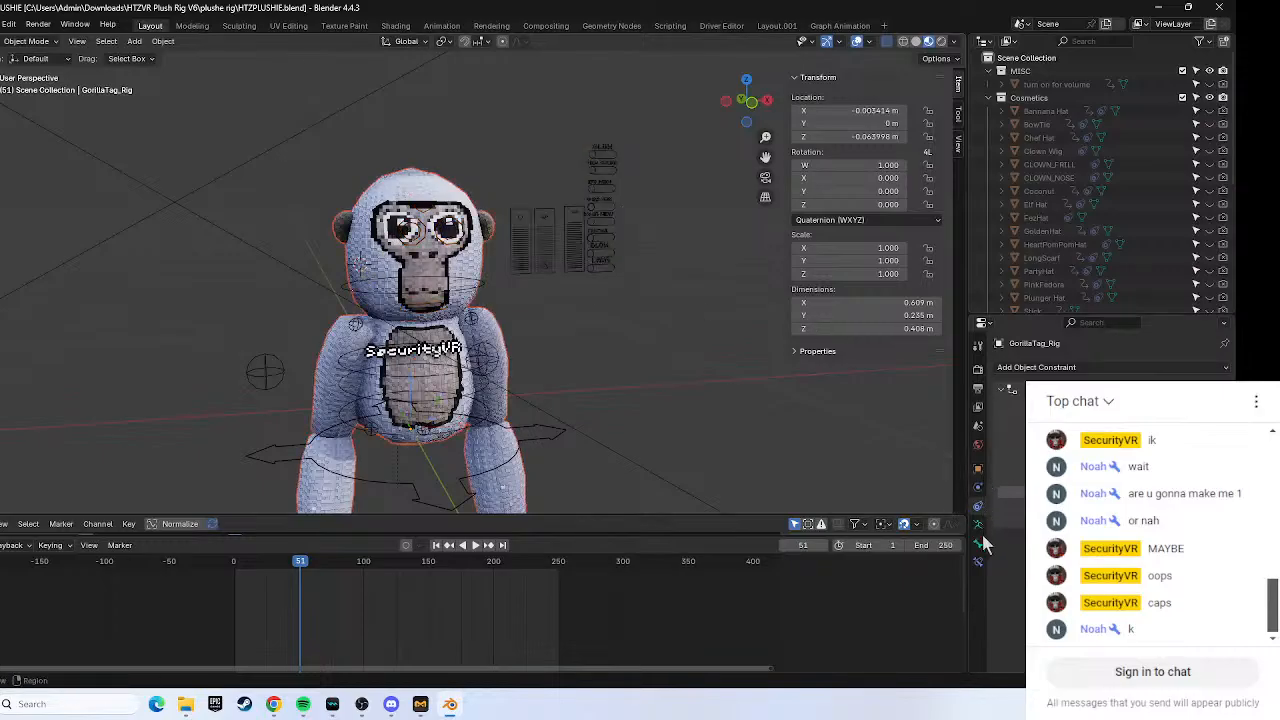
pyautogui.click(978, 444)
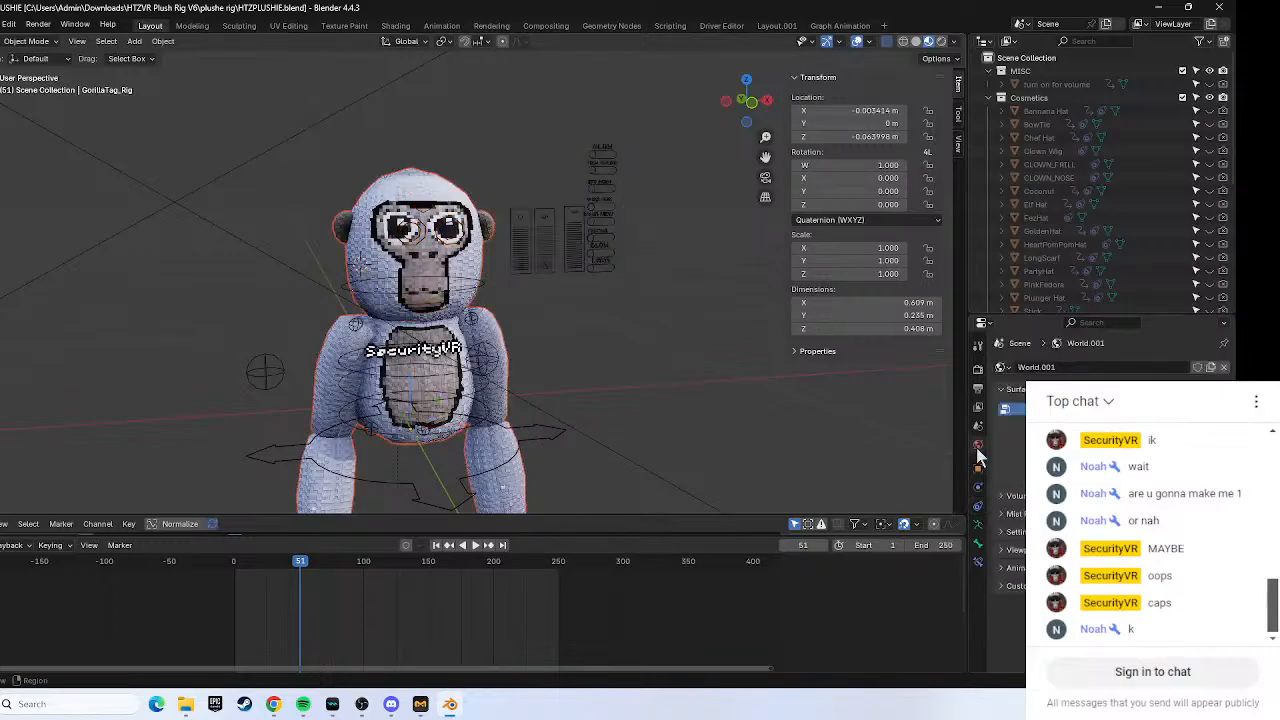
pyautogui.click(978, 524)
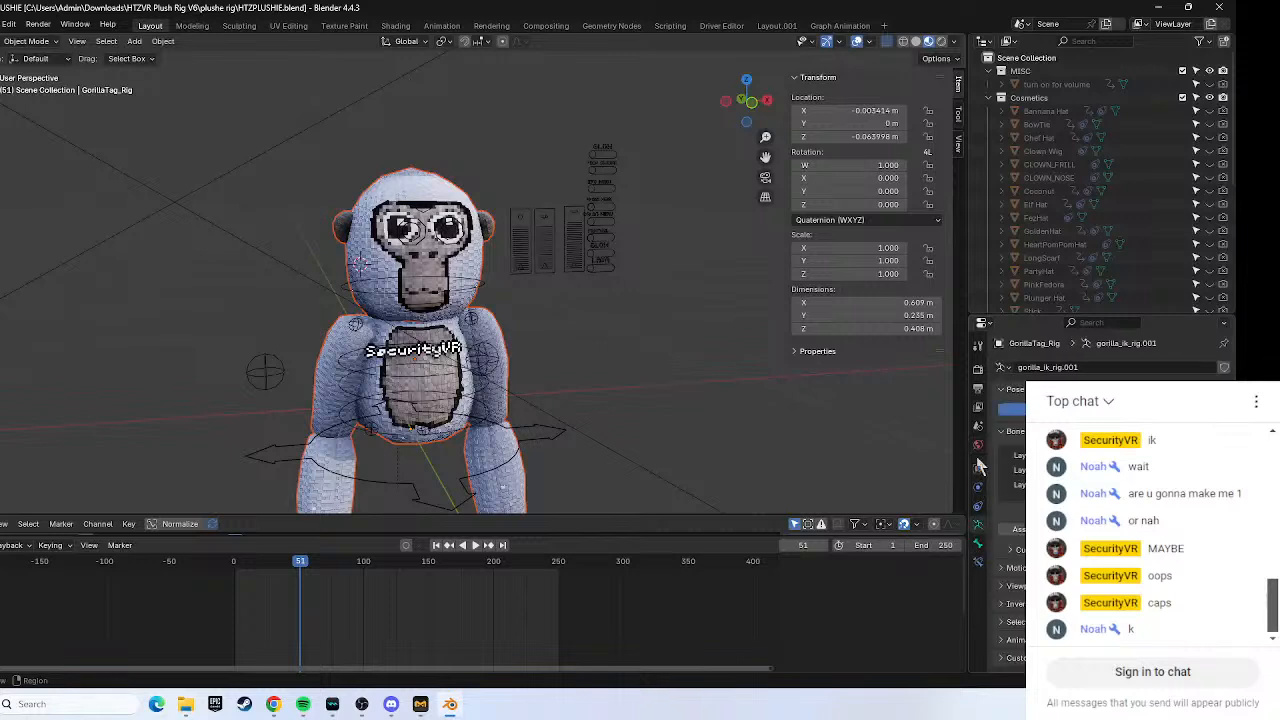
pyautogui.click(978, 369)
pyautogui.click(978, 388)
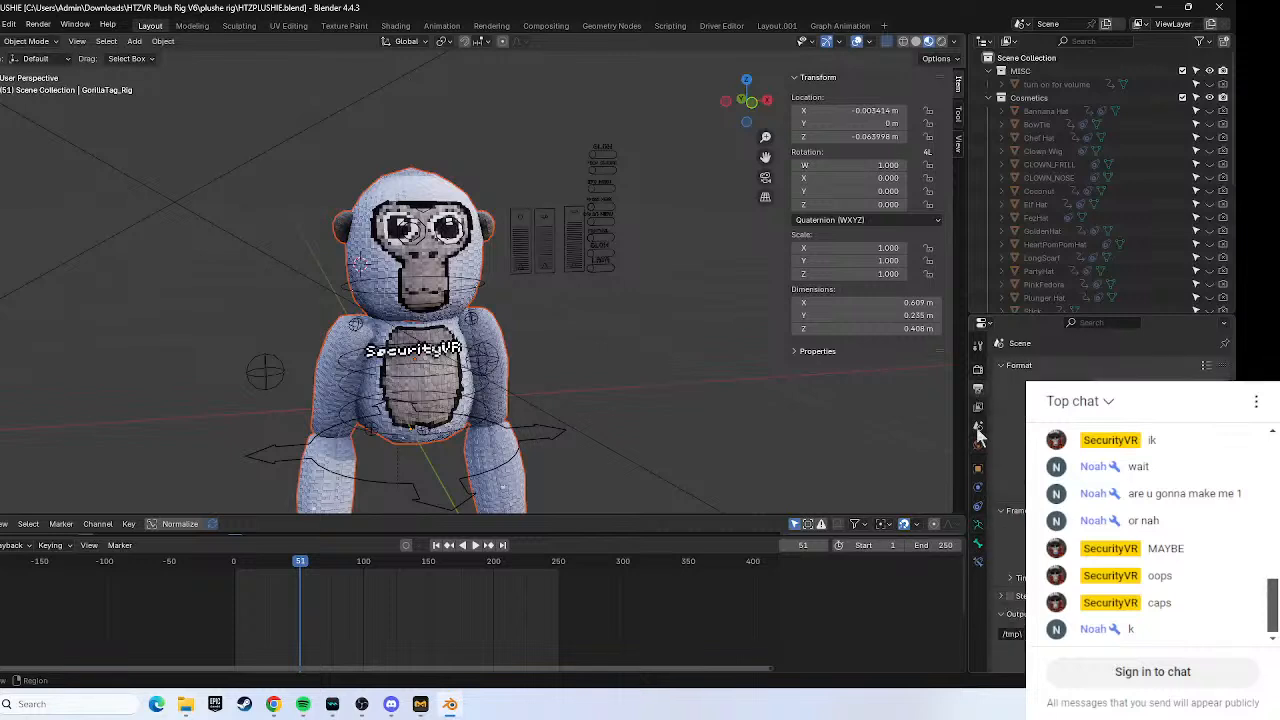
pyautogui.click(977, 562)
pyautogui.click(978, 545)
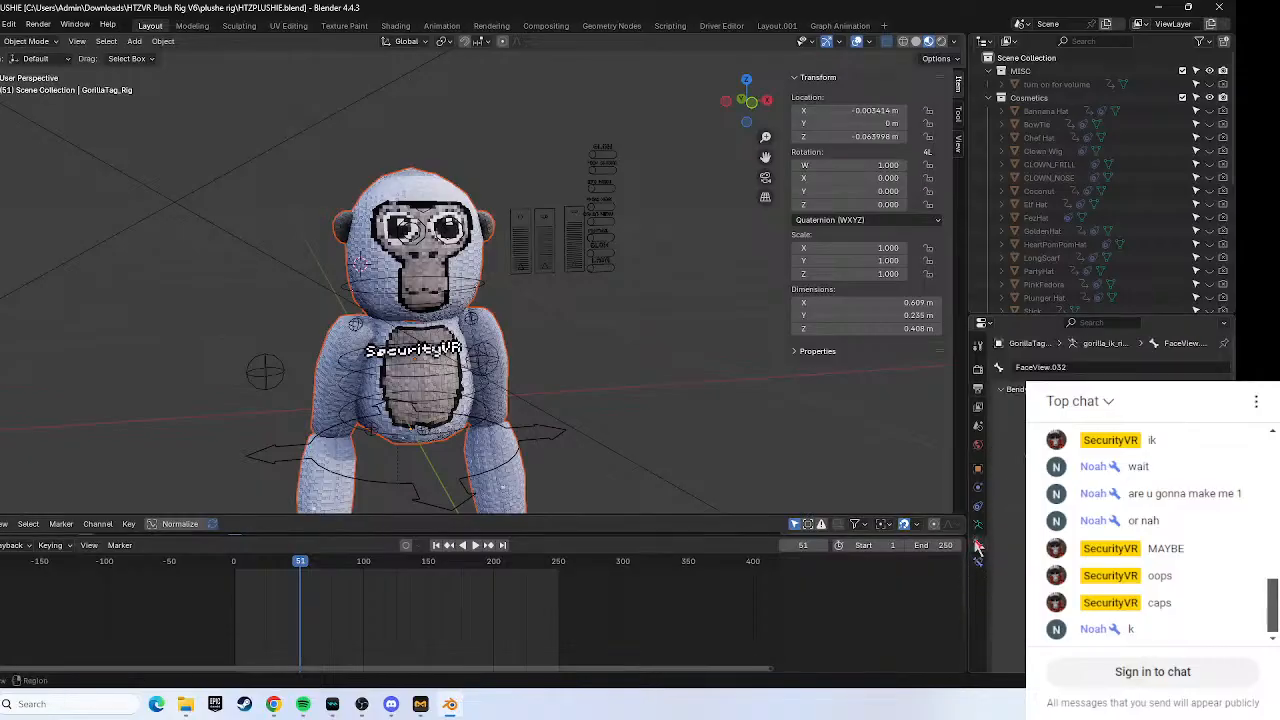
pyautogui.click(977, 522)
pyautogui.click(978, 487)
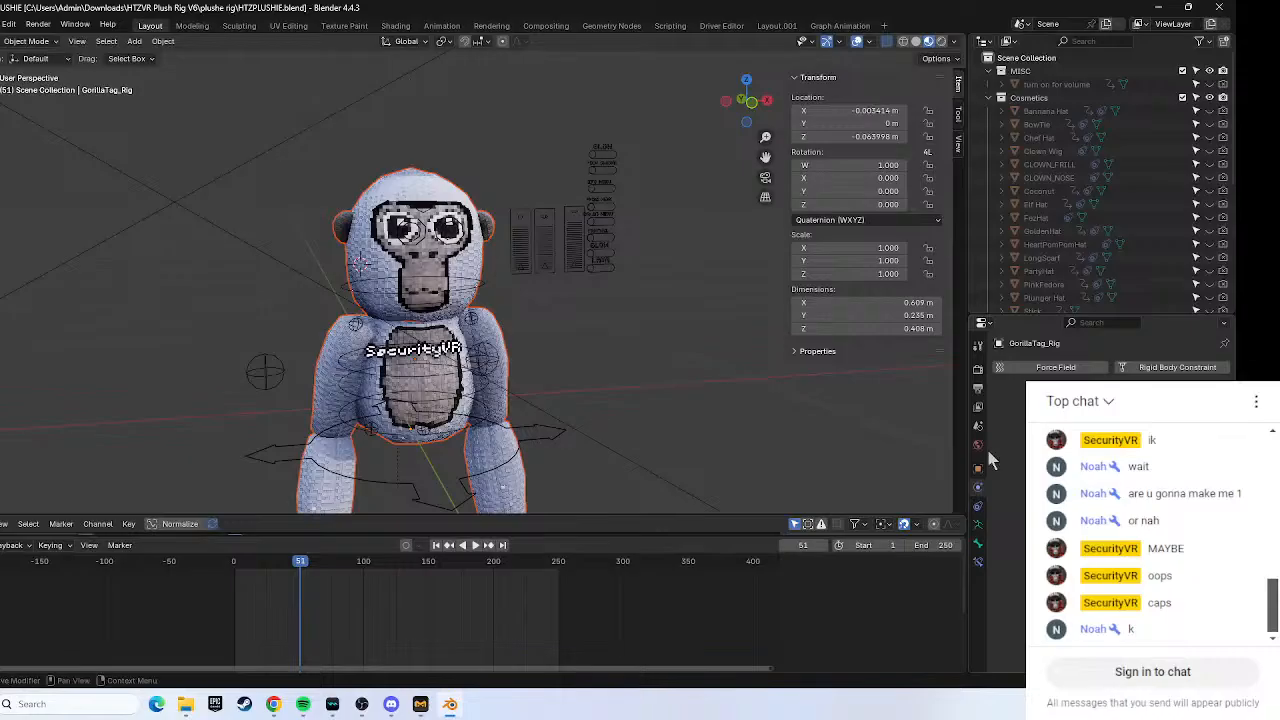
pyautogui.click(978, 467)
# Select the plush body mesh MonkePlushCosmetic.001 and open its material properties.
pyautogui.click(370, 284)
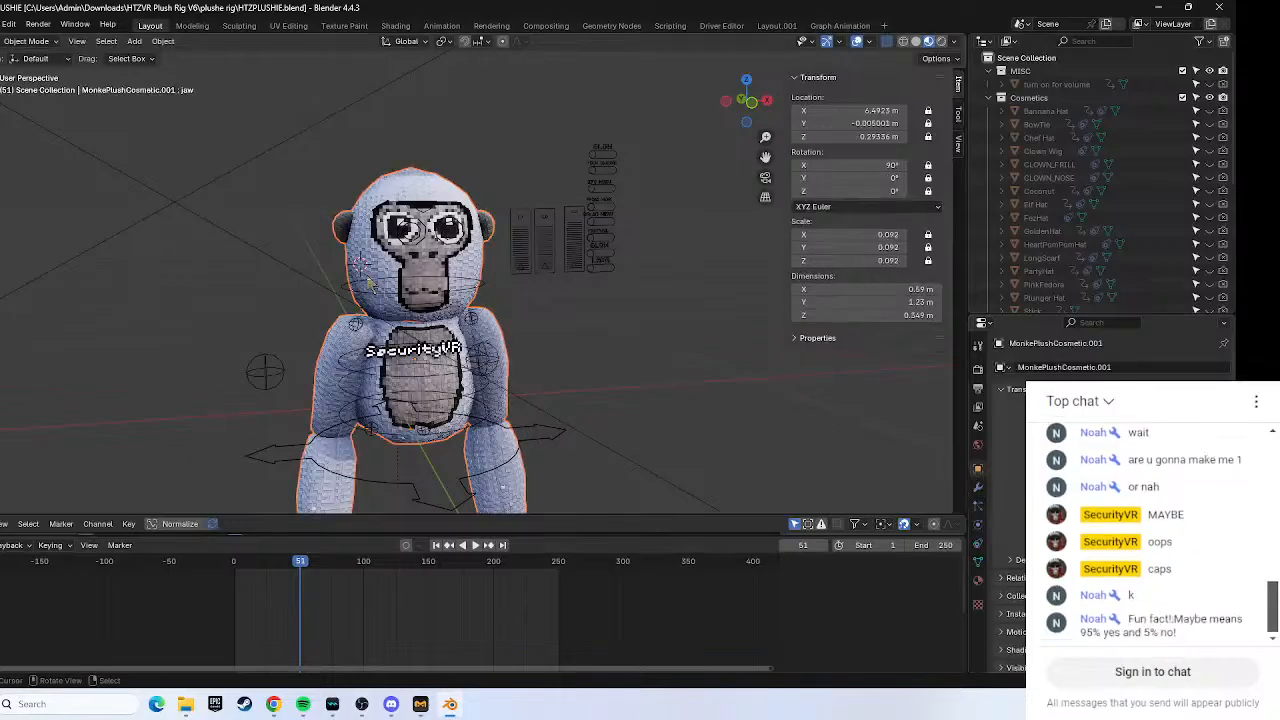
pyautogui.press('g')
pyautogui.click(370, 284)
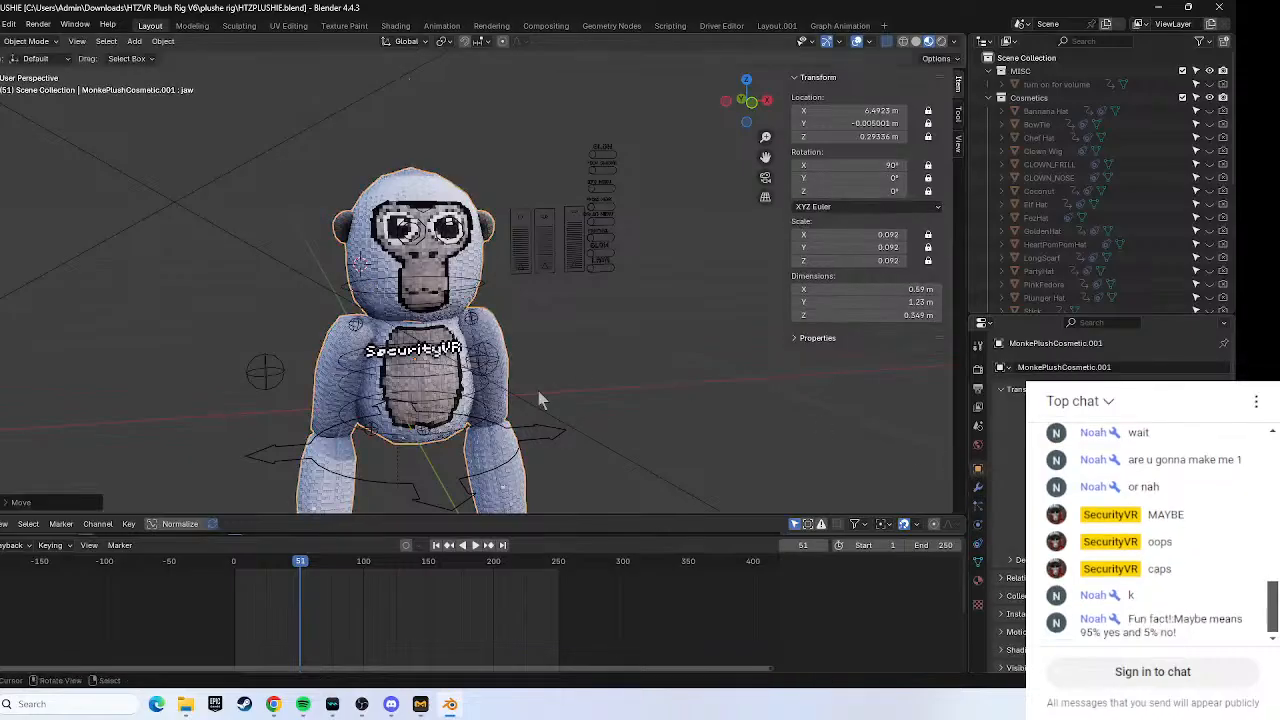
pyautogui.click(978, 582)
pyautogui.scroll(-1, 1010, 480)
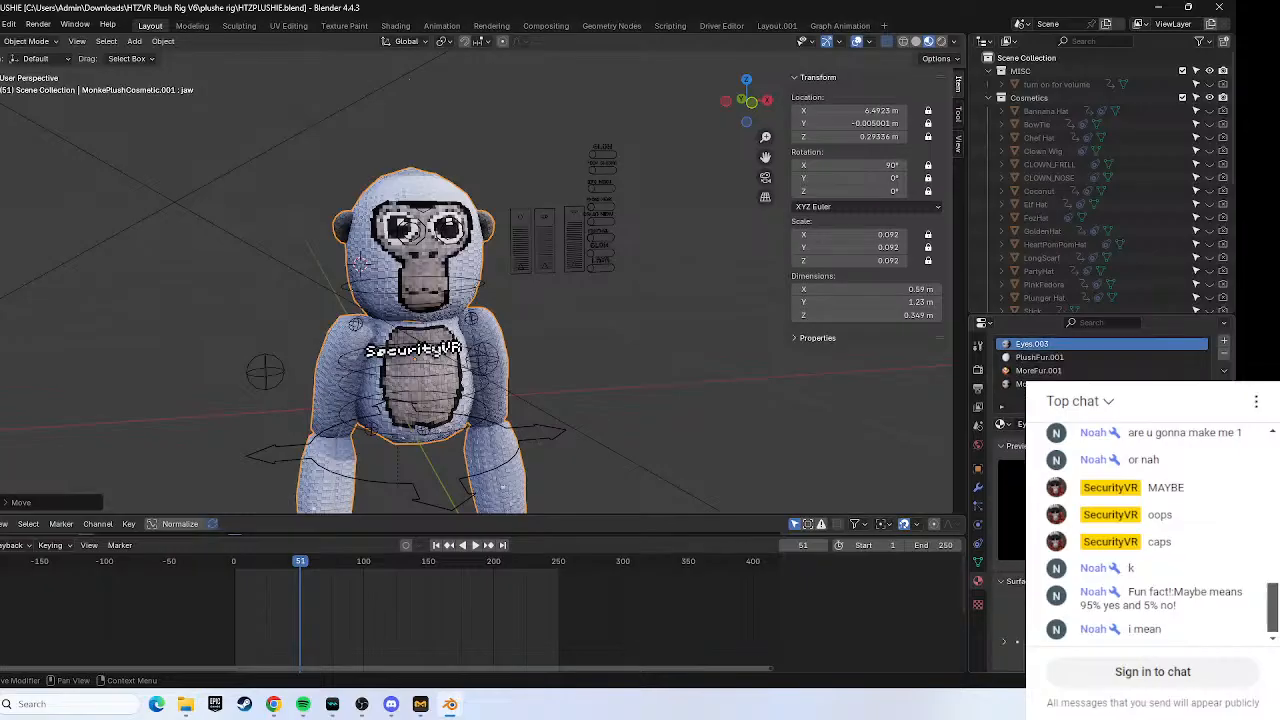
pyautogui.click(1130, 604)
pyautogui.press('Escape')
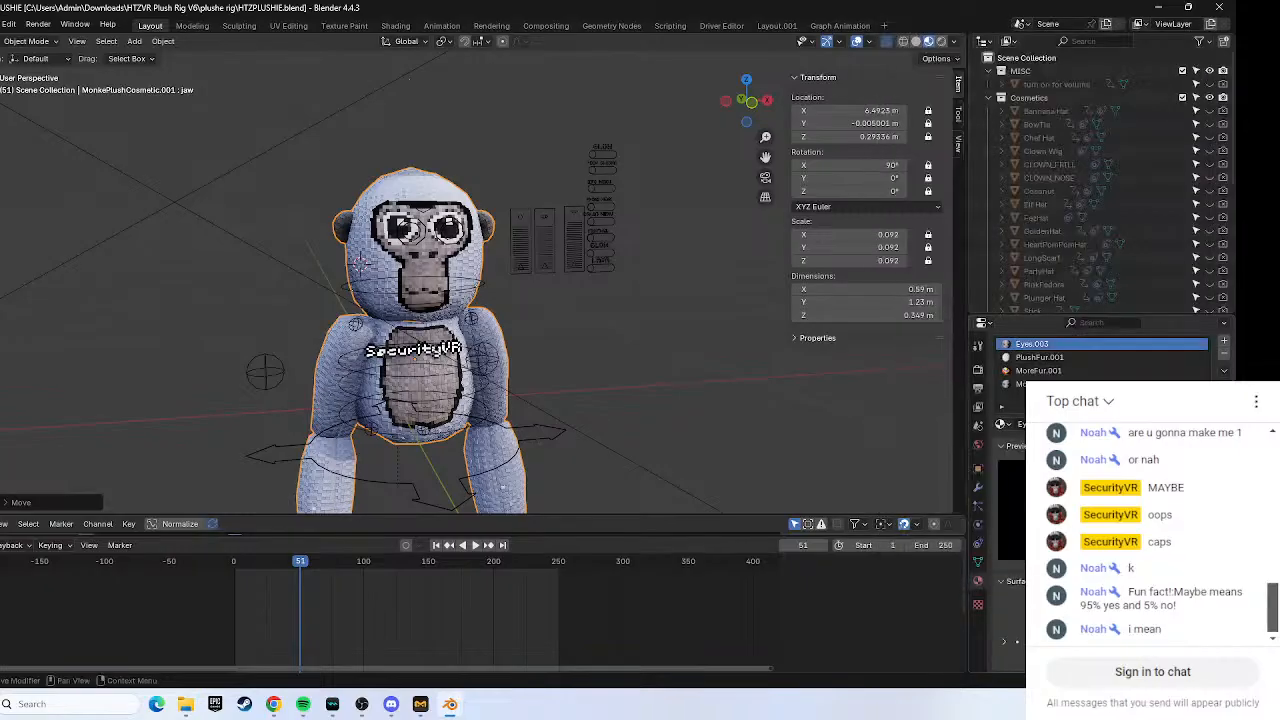
pyautogui.scroll(1, 1010, 480)
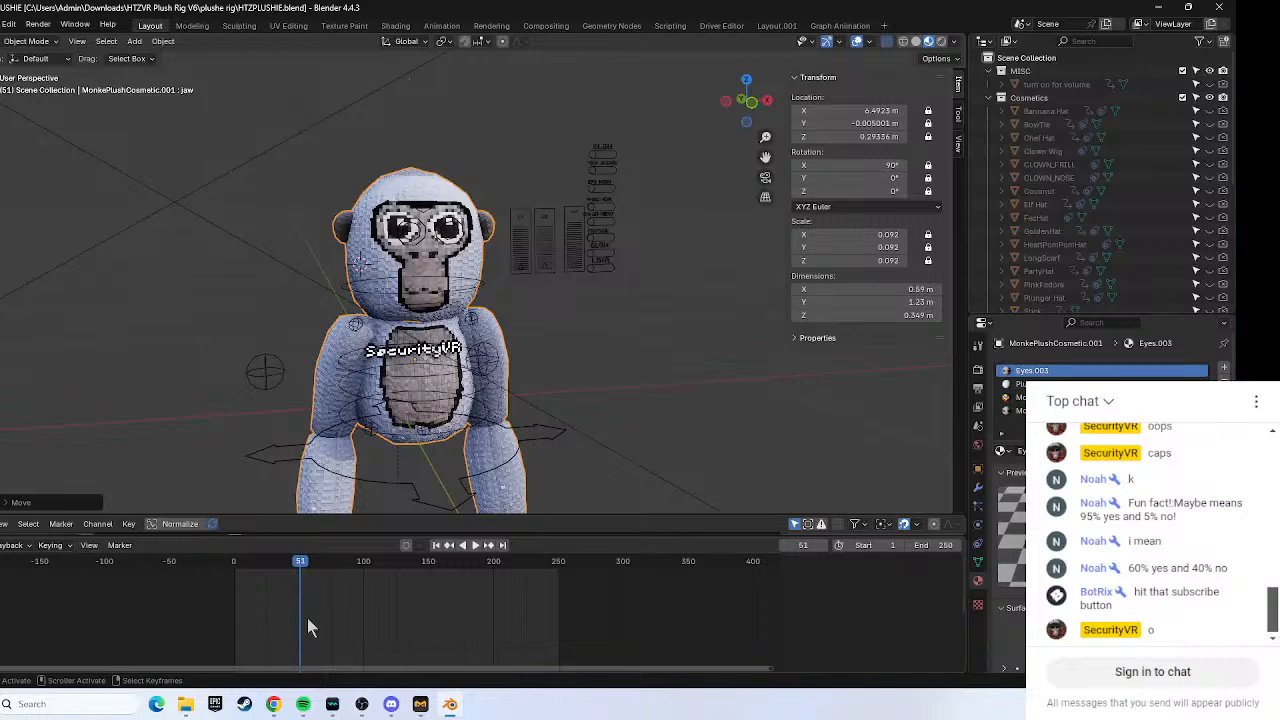
# Return to the tutorial in the browser, rewind it to 2:25, replay the body material part, and pause it.
pyautogui.click(273, 704)
pyautogui.click(432, 233)
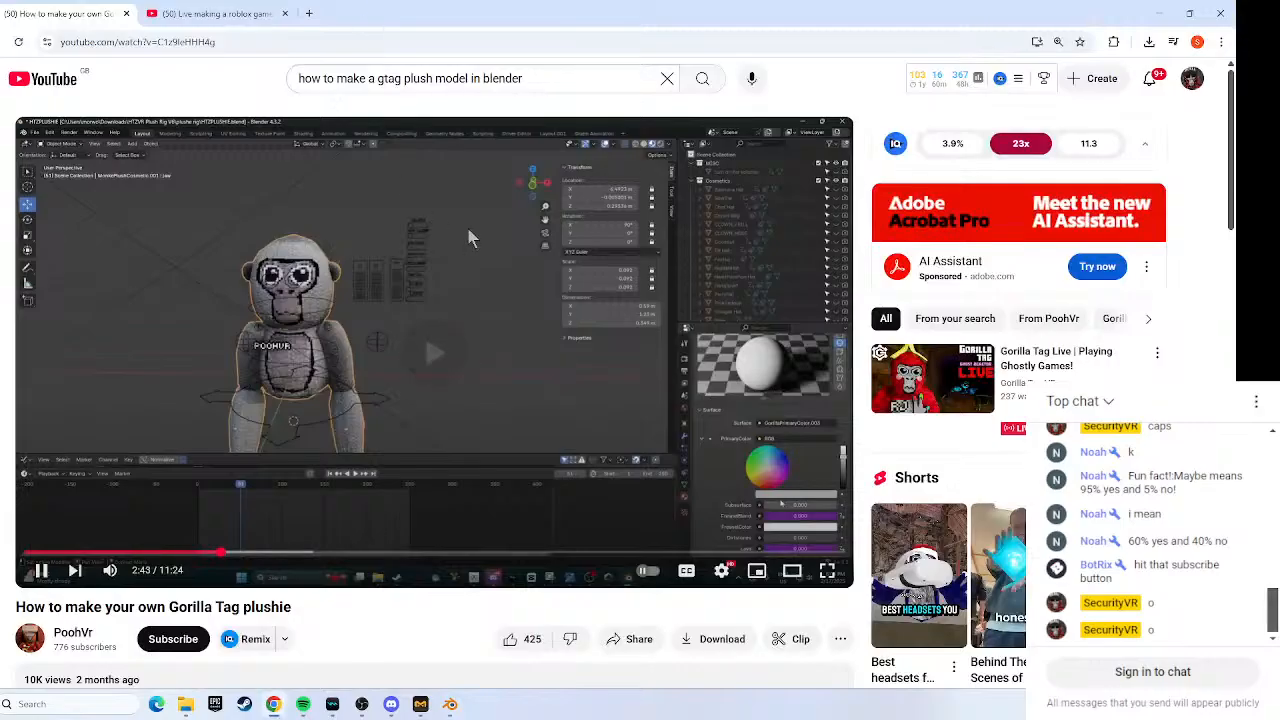
pyautogui.click(214, 552)
pyautogui.click(199, 552)
pyautogui.click(397, 430)
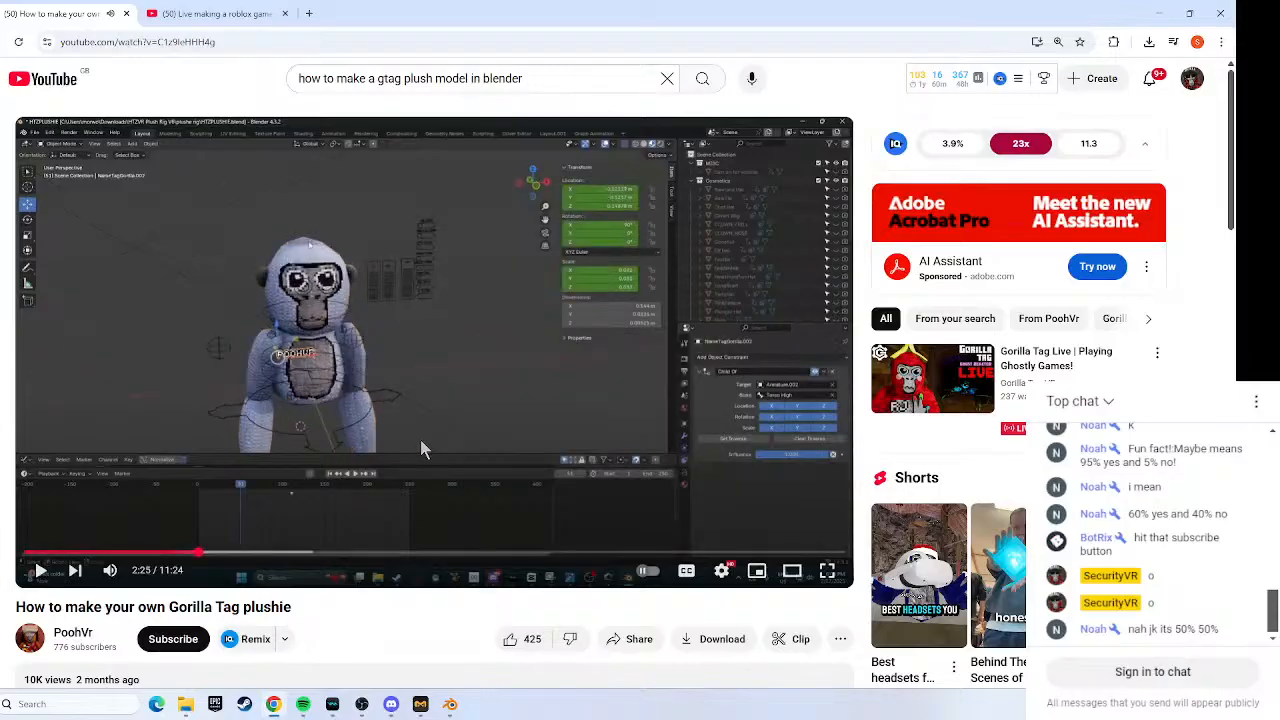
pyautogui.click(448, 418)
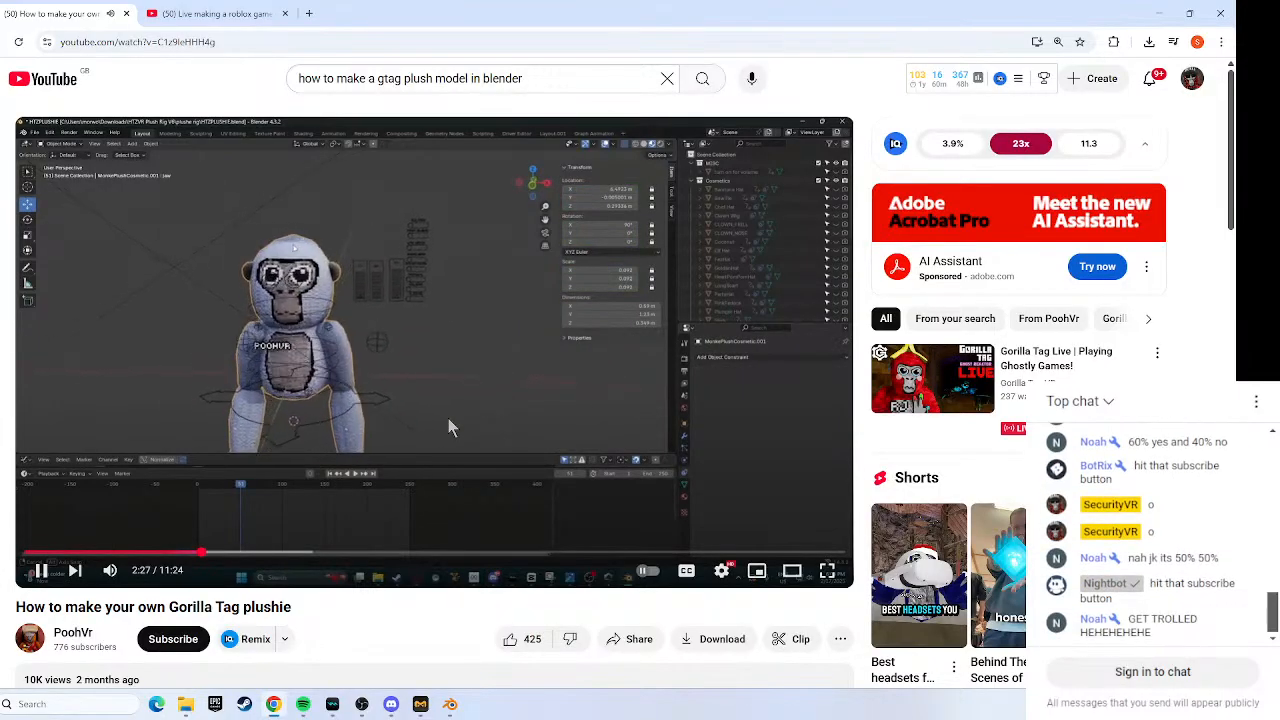
pyautogui.click(476, 344)
# Switch to Blender, select the PlushFur.001 material of the plush body, and assign an RGB node to its color input.
pyautogui.click(450, 704)
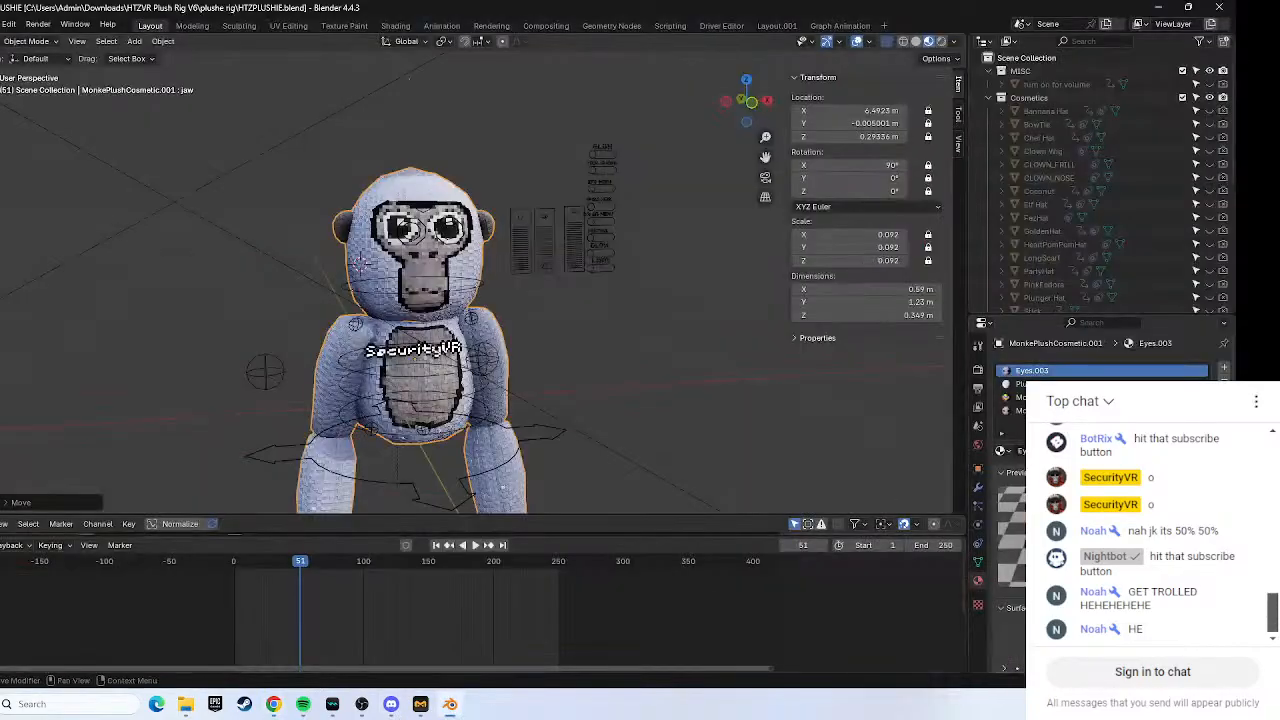
pyautogui.click(1080, 384)
pyautogui.scroll(-1, 1100, 480)
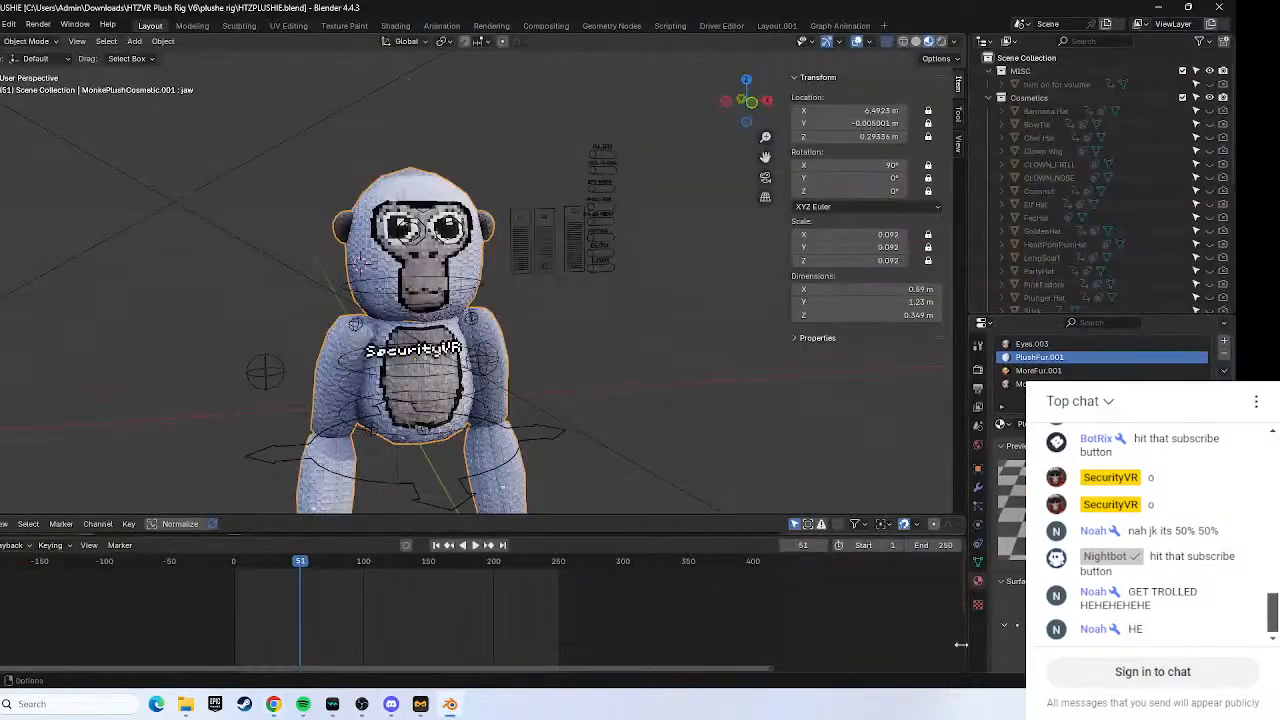
pyautogui.click(1120, 625)
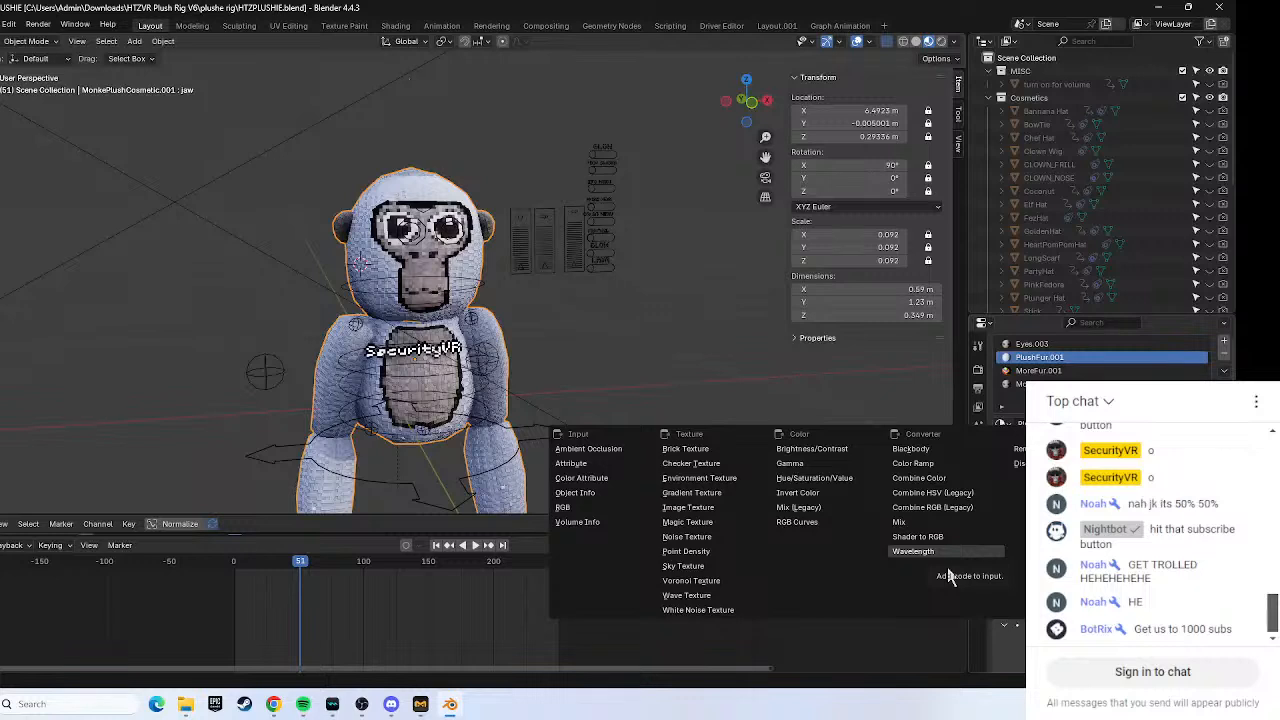
pyautogui.click(571, 507)
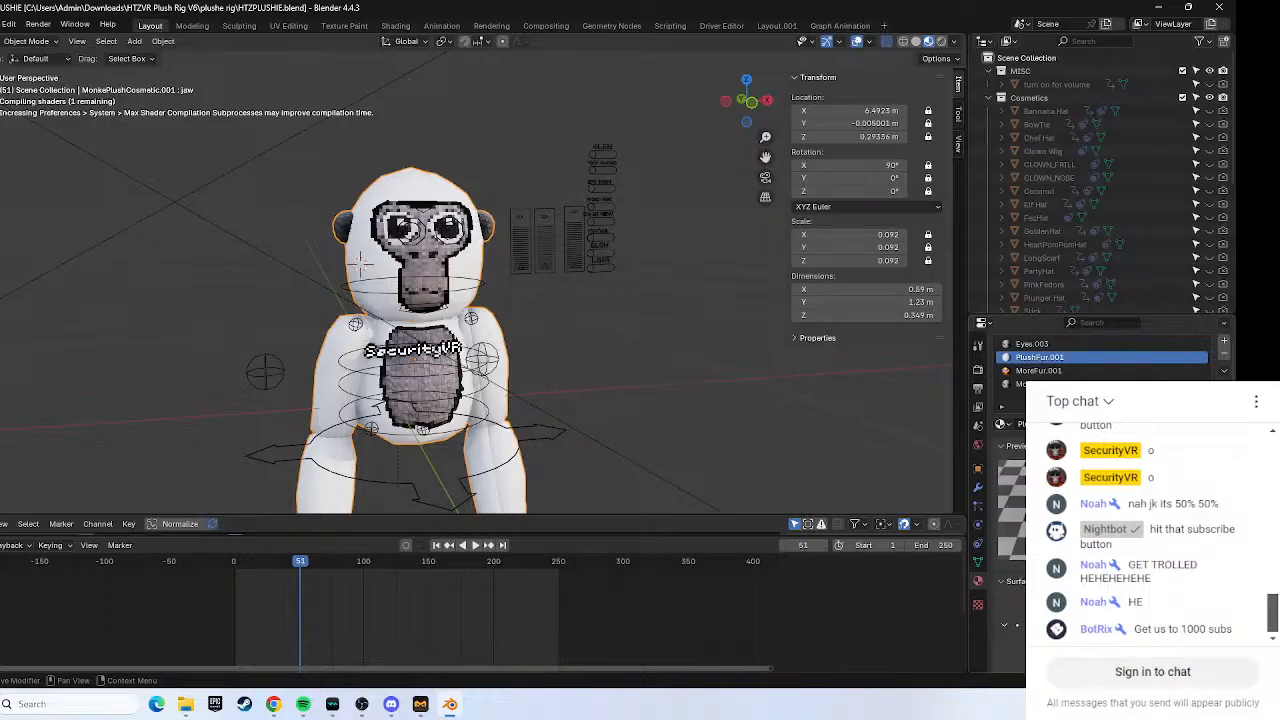
pyautogui.scroll(-5, 359, 264)
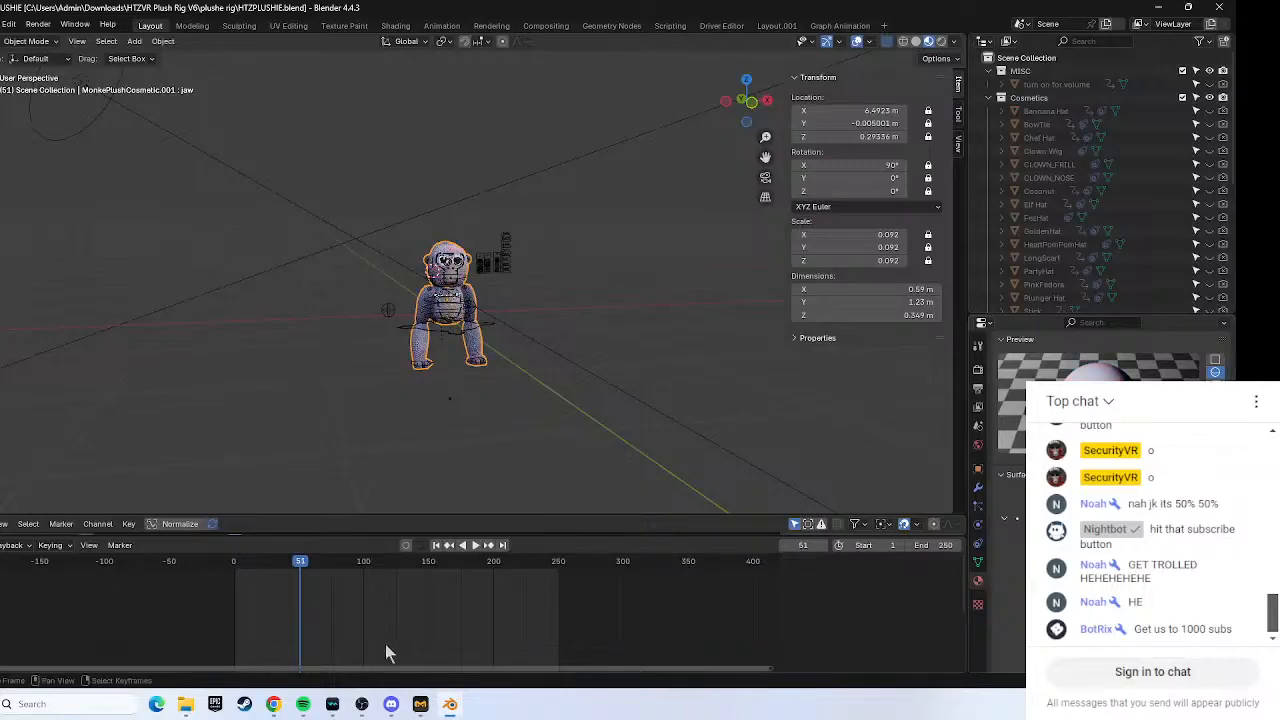
pyautogui.scroll(5, 590, 345)
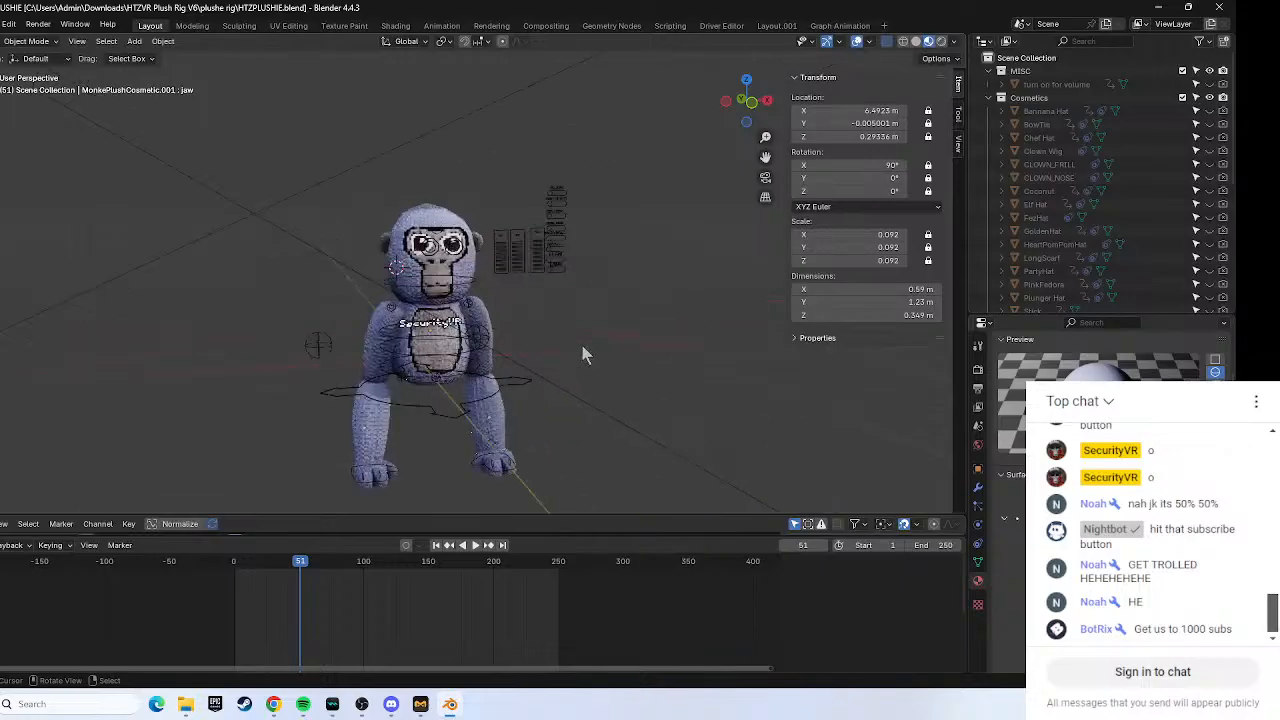
# Return to the tutorial in the browser, play the part on choosing the fur color, and pause it at 2:49.
pyautogui.click(358, 699)
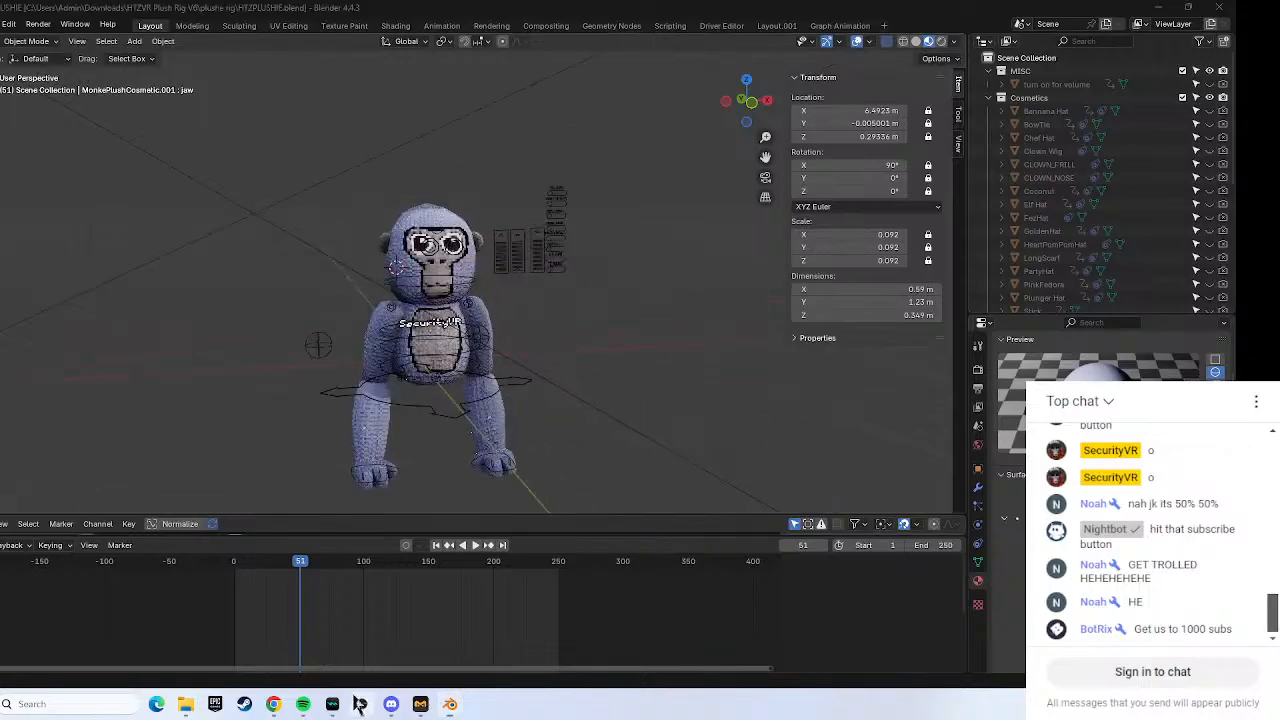
pyautogui.click(359, 702)
pyautogui.click(274, 703)
pyautogui.click(230, 146)
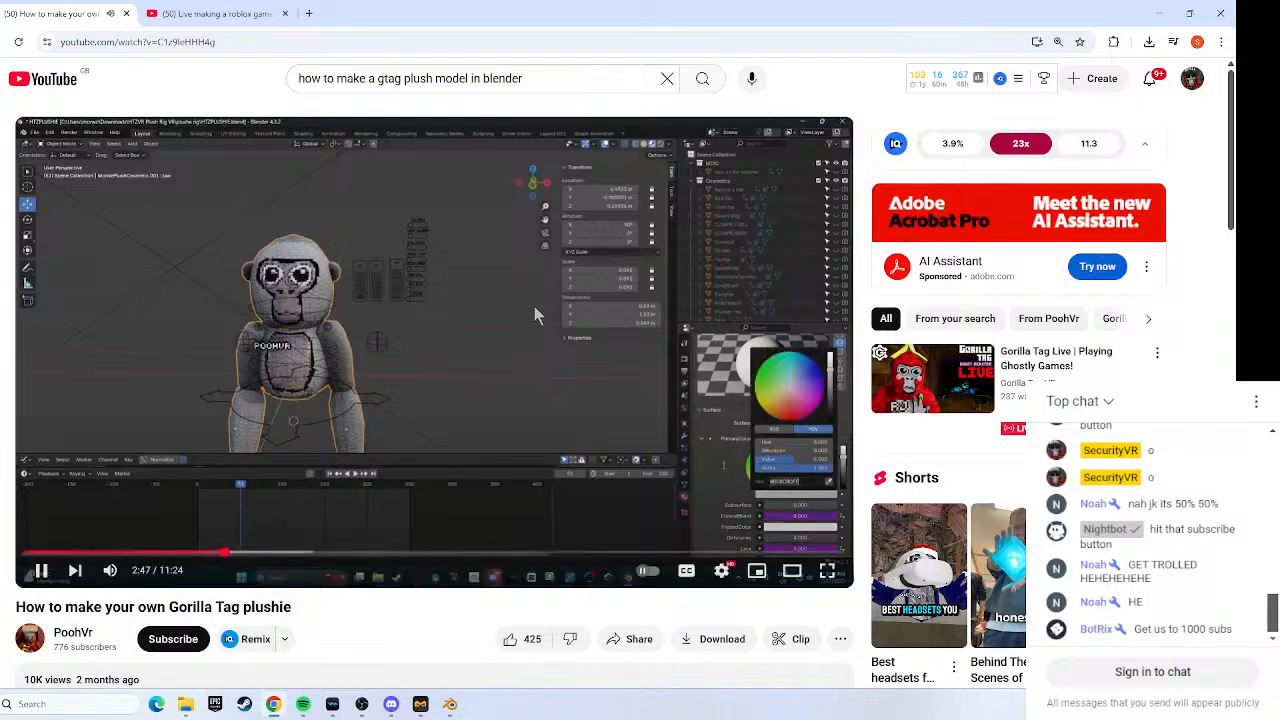
pyautogui.click(560, 316)
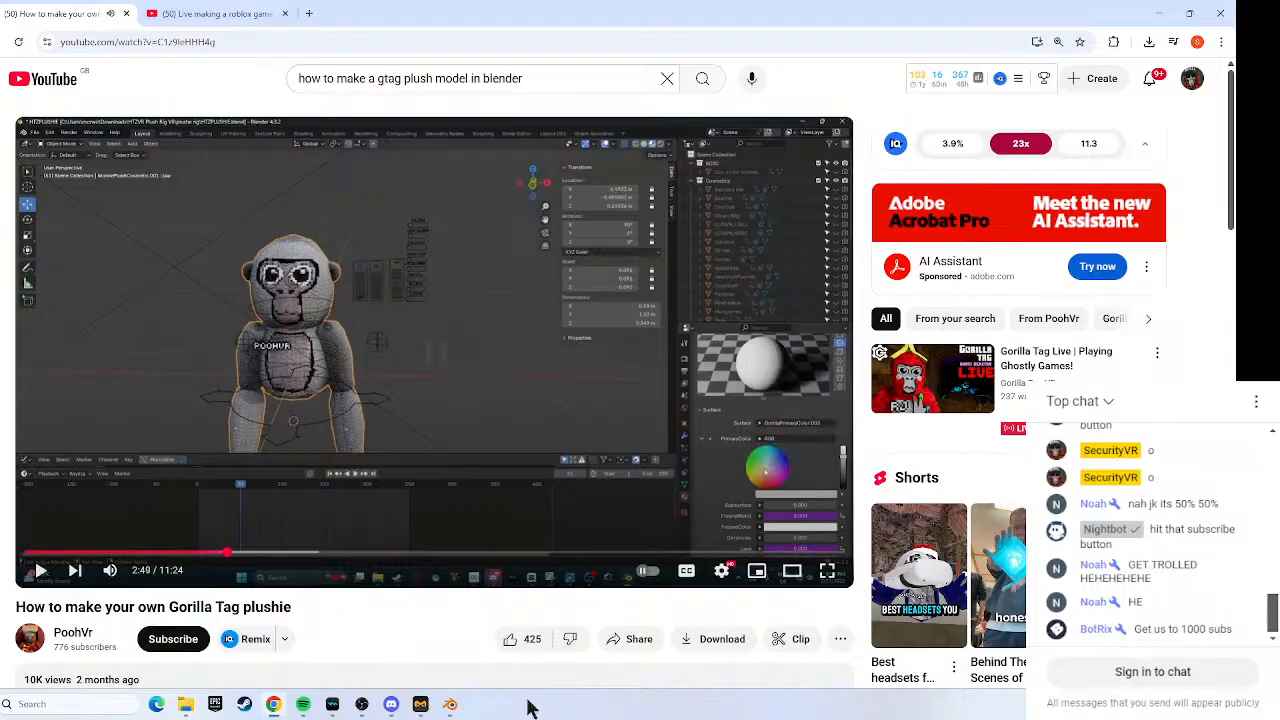
# Search Google for "grey color code" in a new browser tab.
pyautogui.click(309, 13)
pyautogui.click(471, 288)
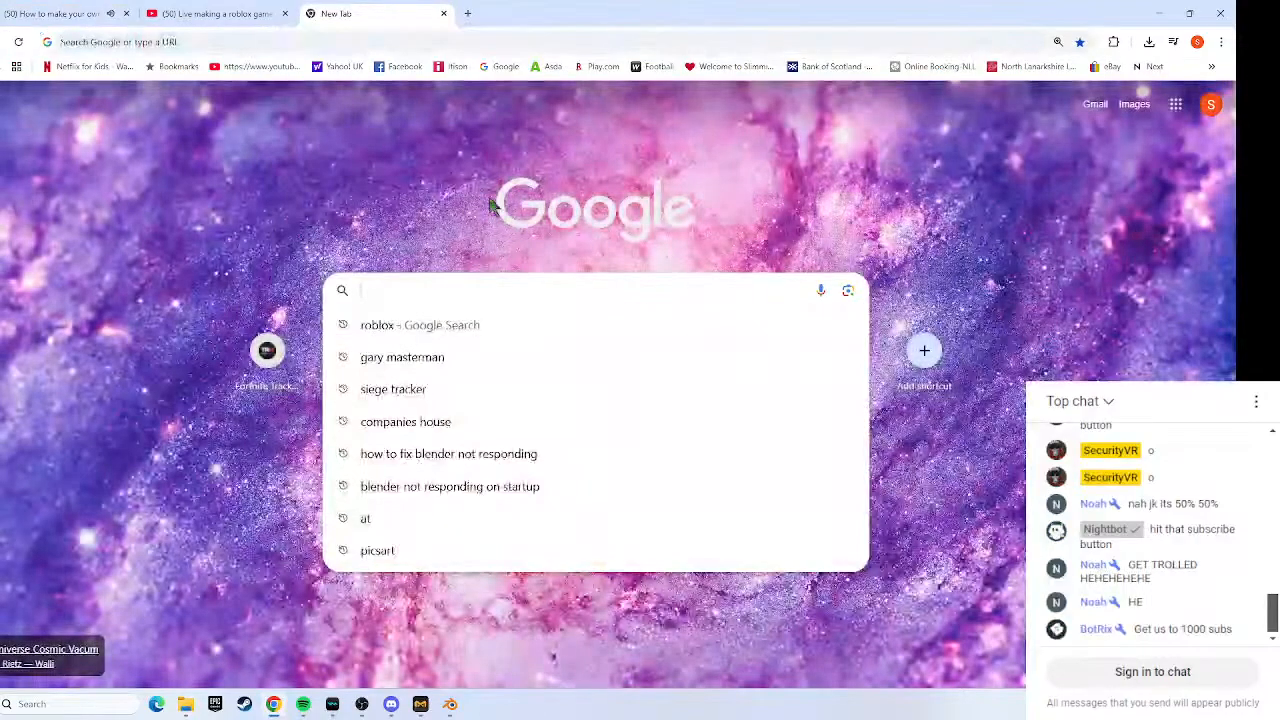
pyautogui.write('grey')
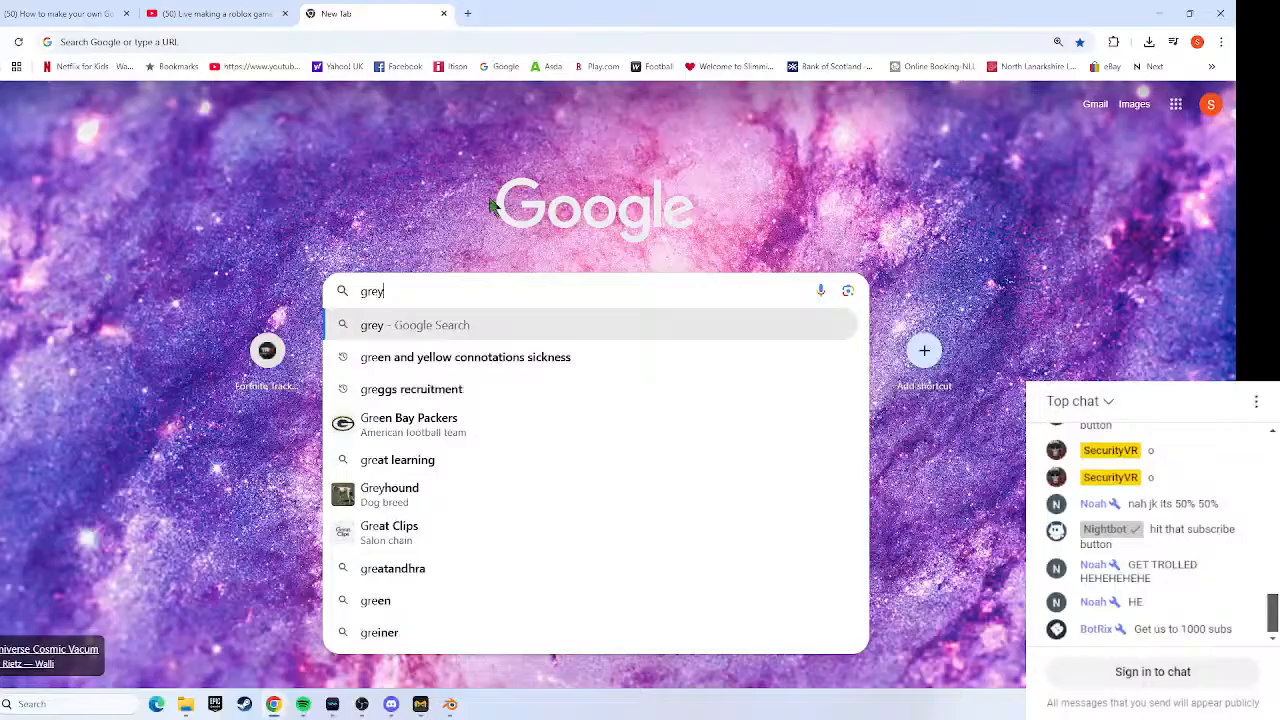
pyautogui.write(' color code')
pyautogui.press('Return')
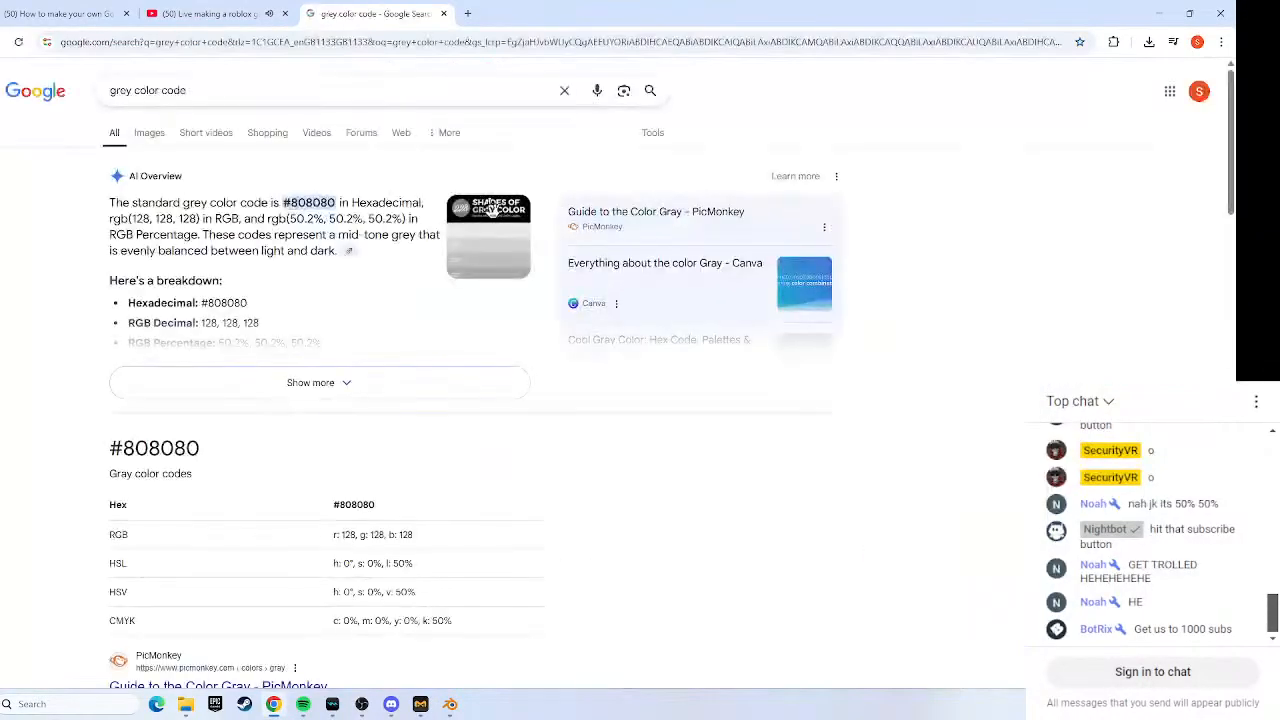
# Copy the standard grey hex code 808080 from the AI Overview in the search results.
pyautogui.moveTo(293, 204); pyautogui.dragTo(330, 205)
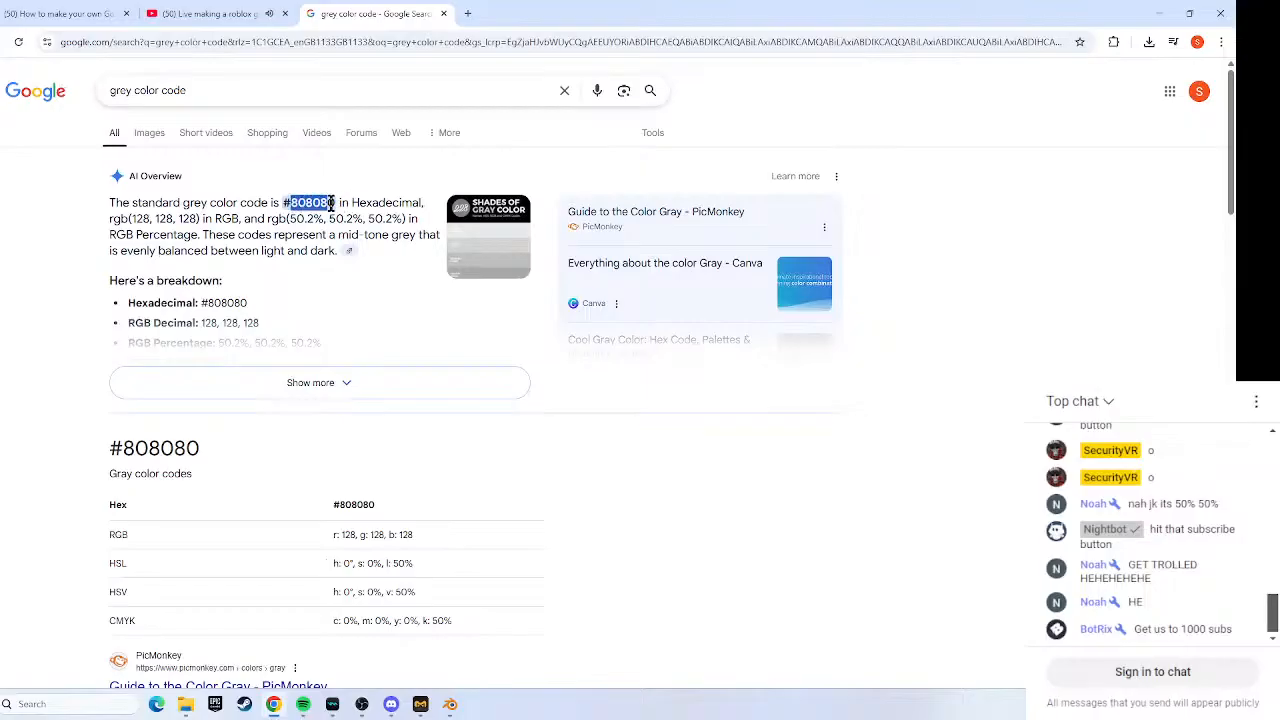
pyautogui.click(319, 195)
pyautogui.moveTo(290, 203); pyautogui.dragTo(338, 203)
pyautogui.click(323, 201)
pyautogui.click(263, 382)
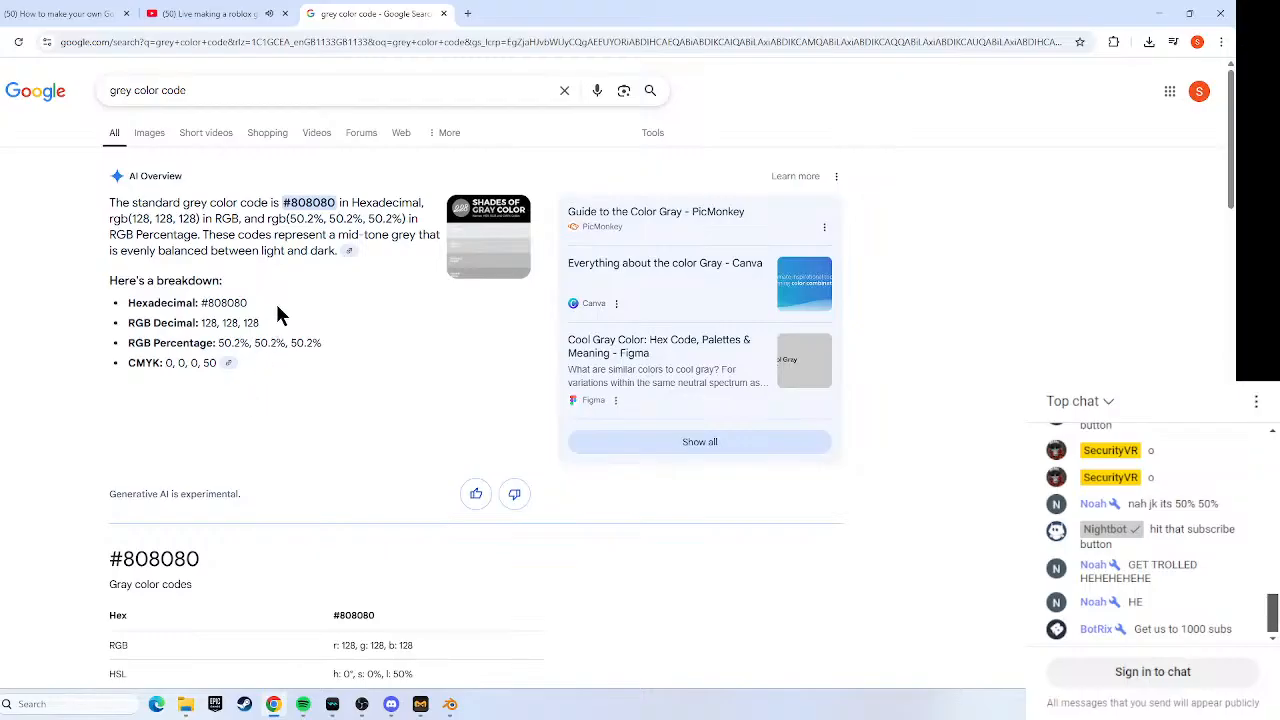
pyautogui.moveTo(290, 202); pyautogui.dragTo(334, 202)
pyautogui.rightClick(334, 202)
pyautogui.click(366, 219)
# Switch to Blender and open the color picker of the plush fur's primary color.
pyautogui.click(450, 704)
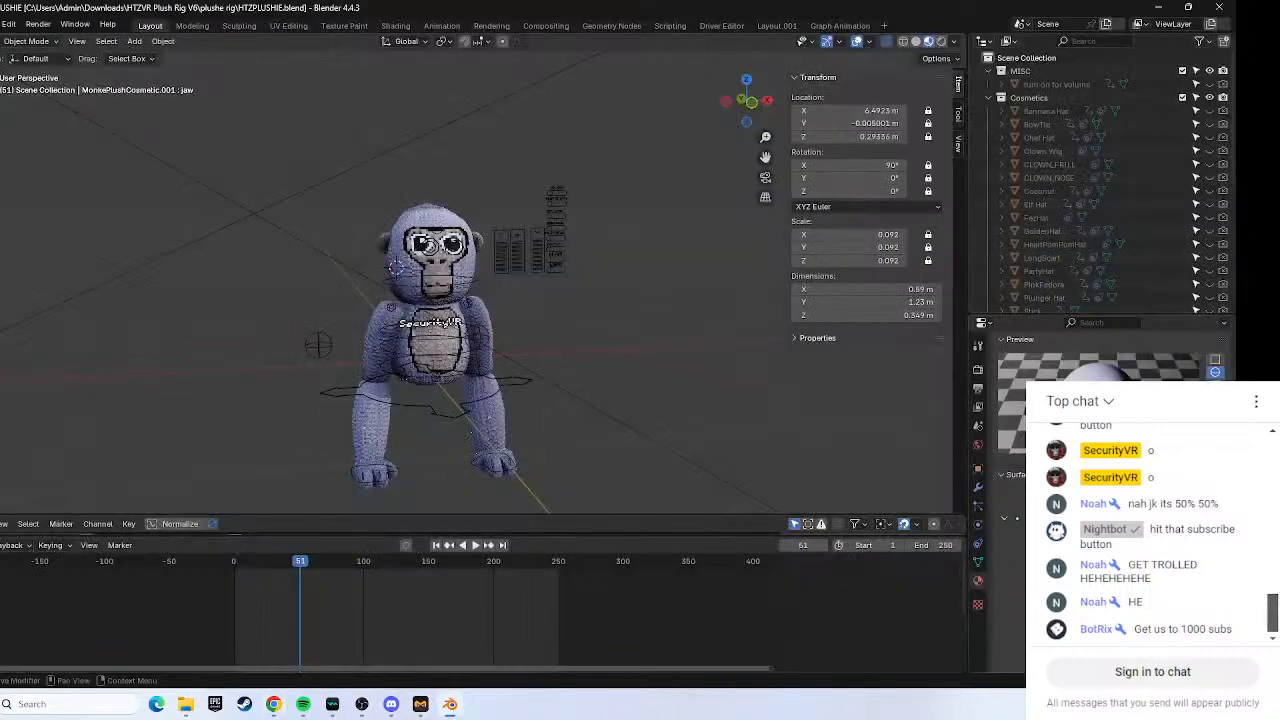
pyautogui.scroll(-1, 1110, 490)
pyautogui.click(1142, 491)
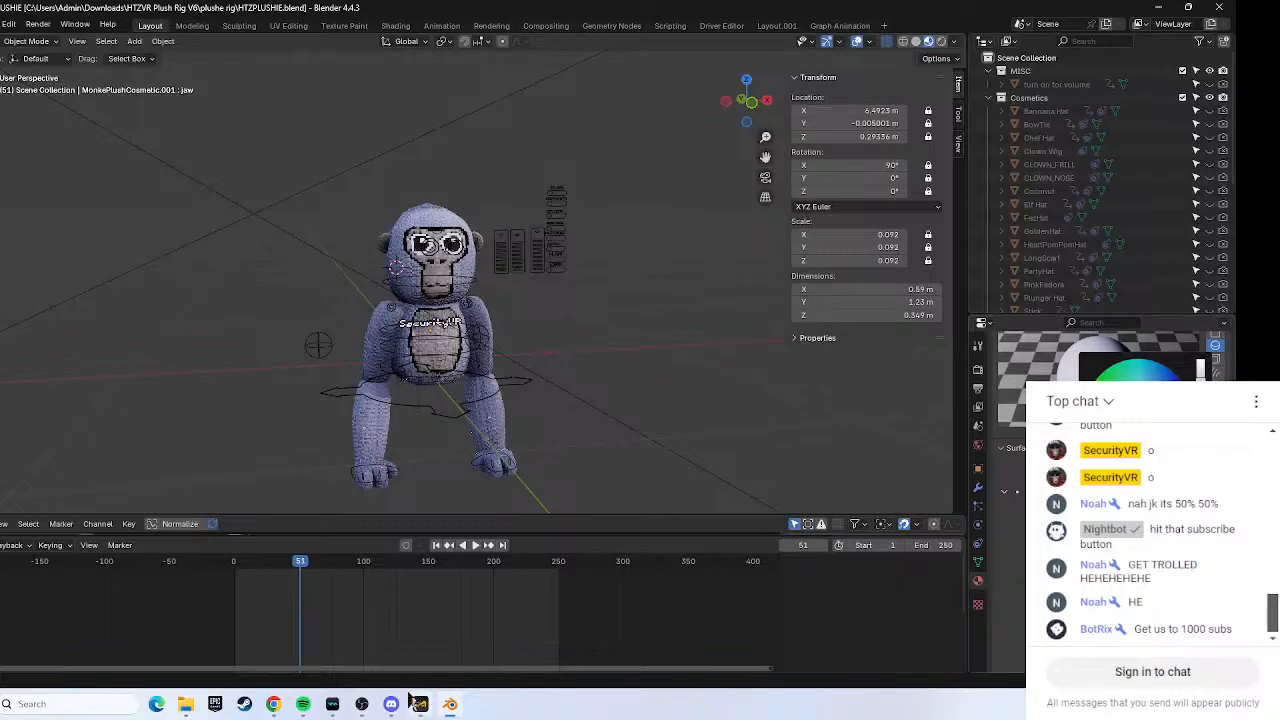
# Return to the Google results in the browser and copy the grey hex code #808080, including the hash sign, from the AI Overview.
pyautogui.click(275, 706)
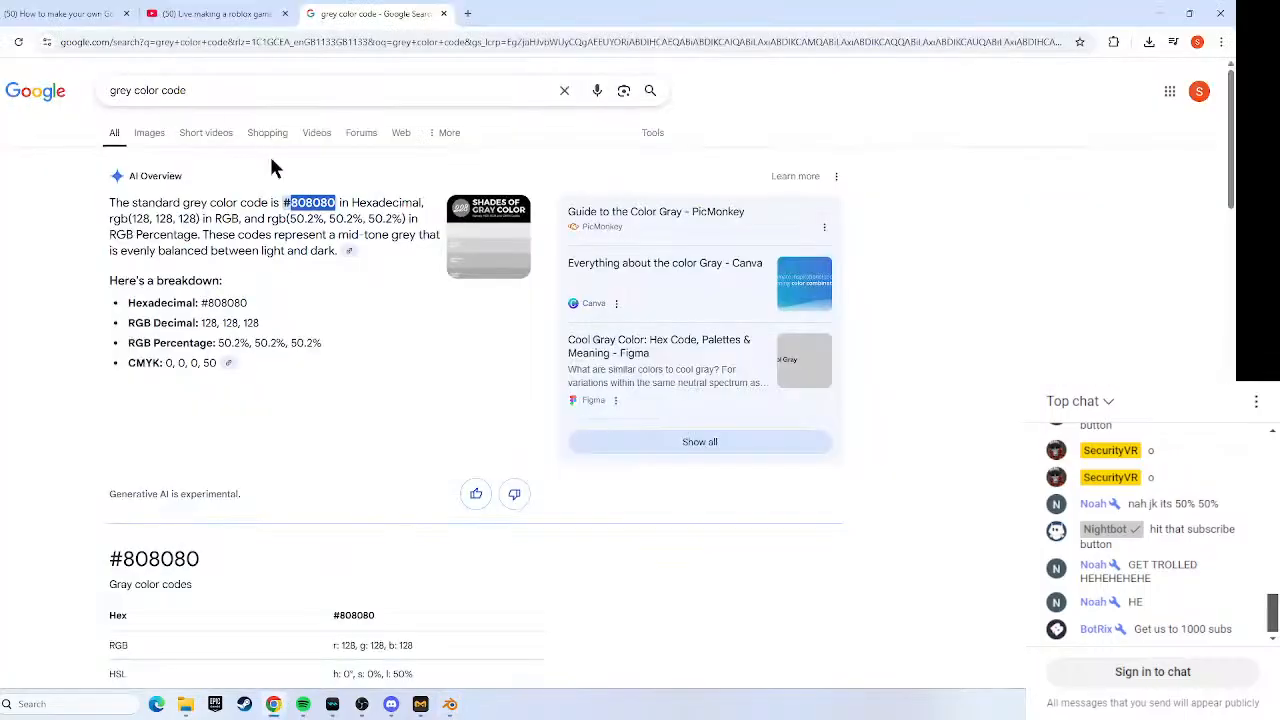
pyautogui.moveTo(283, 202); pyautogui.dragTo(338, 202)
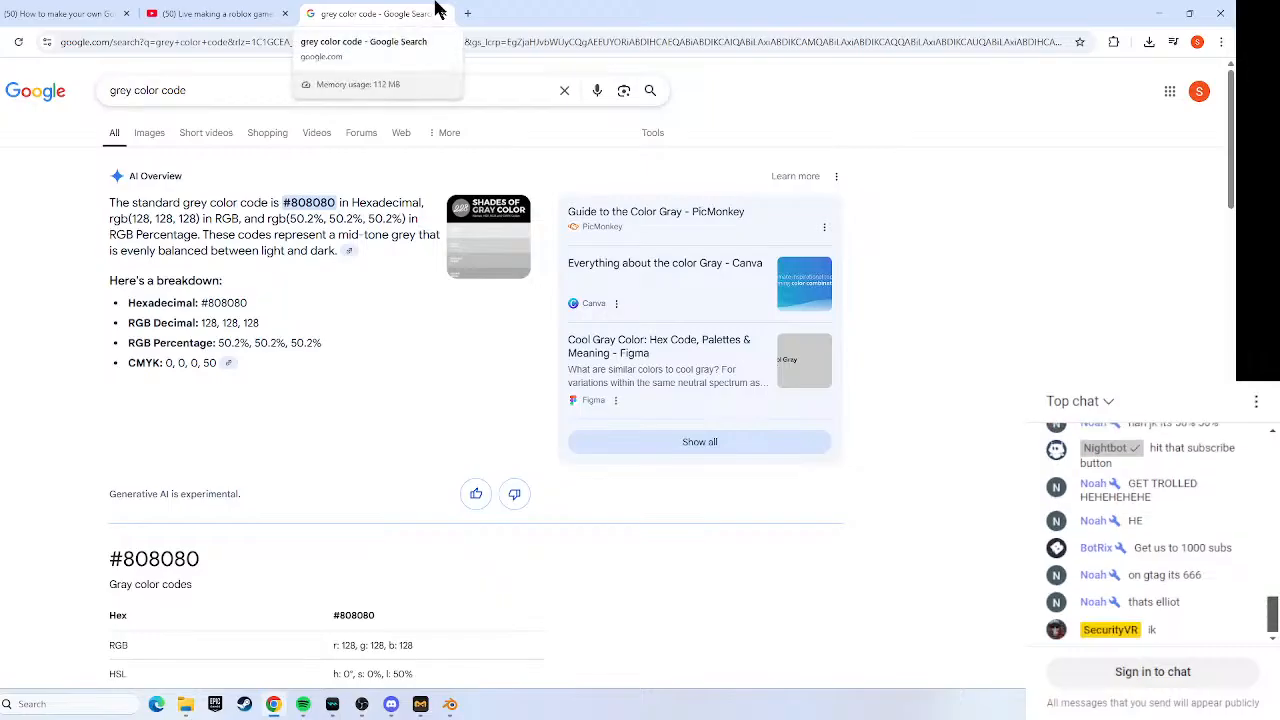
pyautogui.rightClick(338, 206)
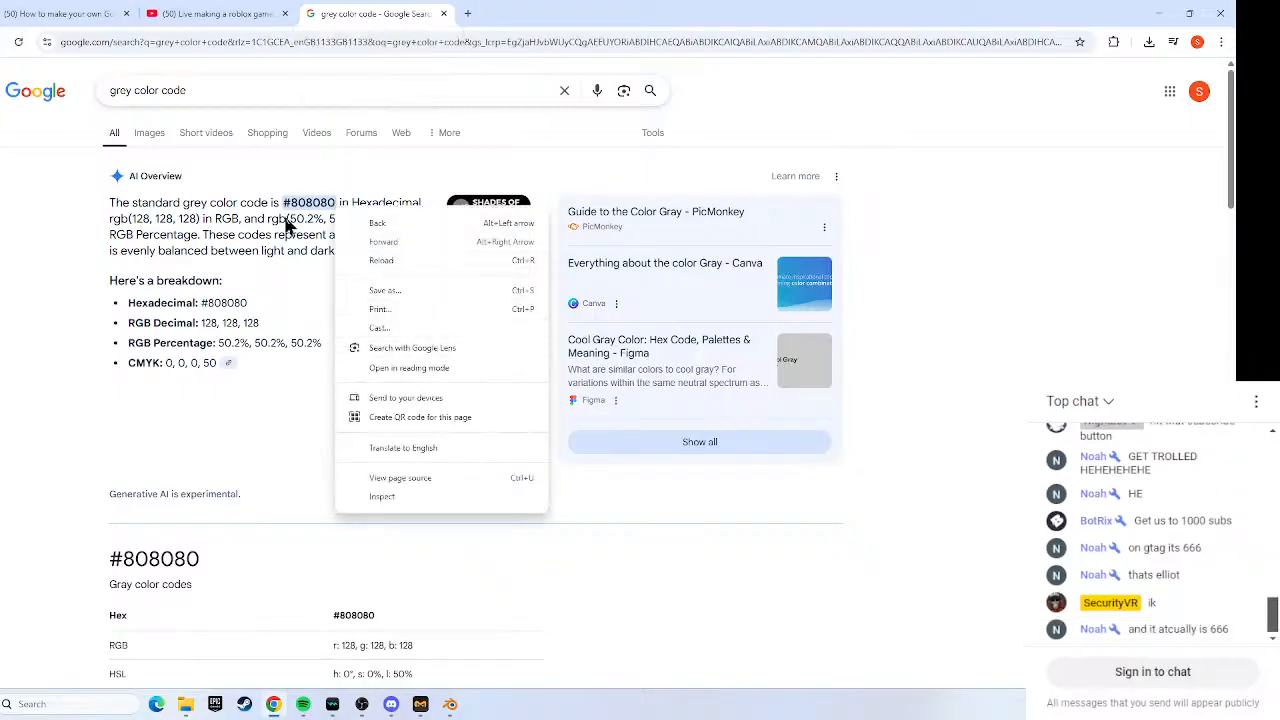
pyautogui.click(286, 215)
pyautogui.moveTo(284, 205); pyautogui.dragTo(335, 205)
pyautogui.rightClick(323, 203)
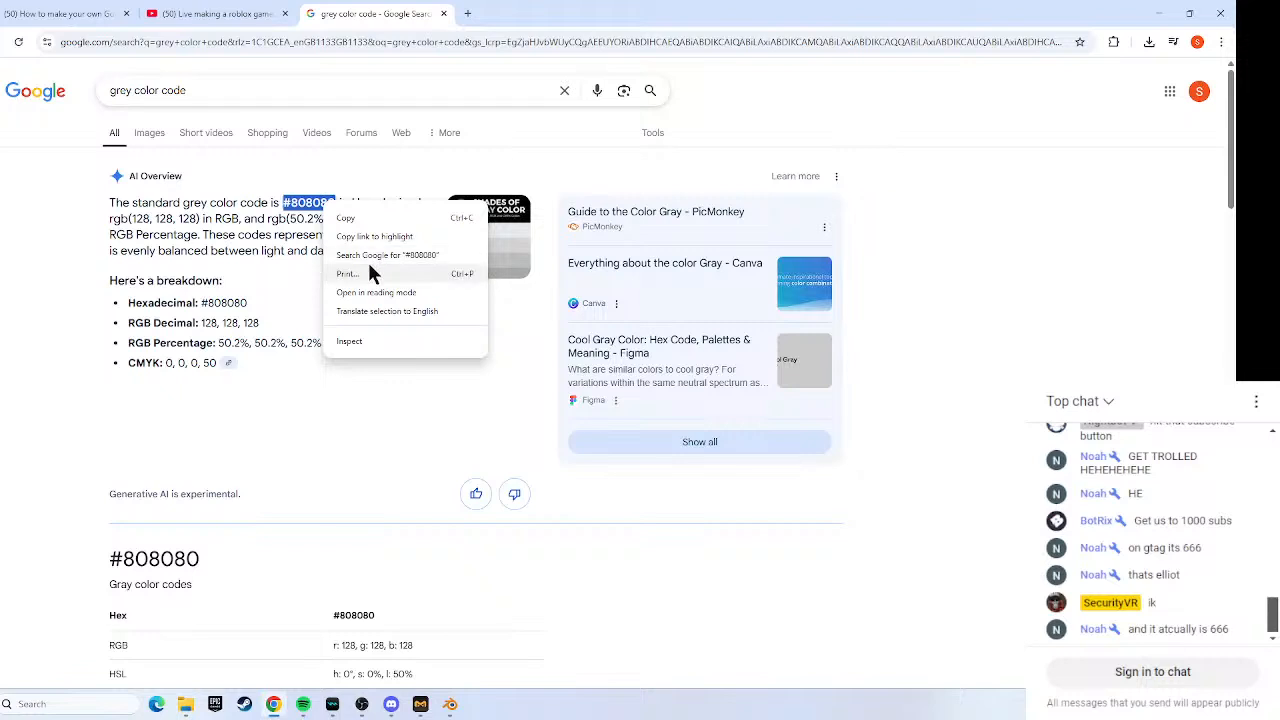
pyautogui.click(360, 218)
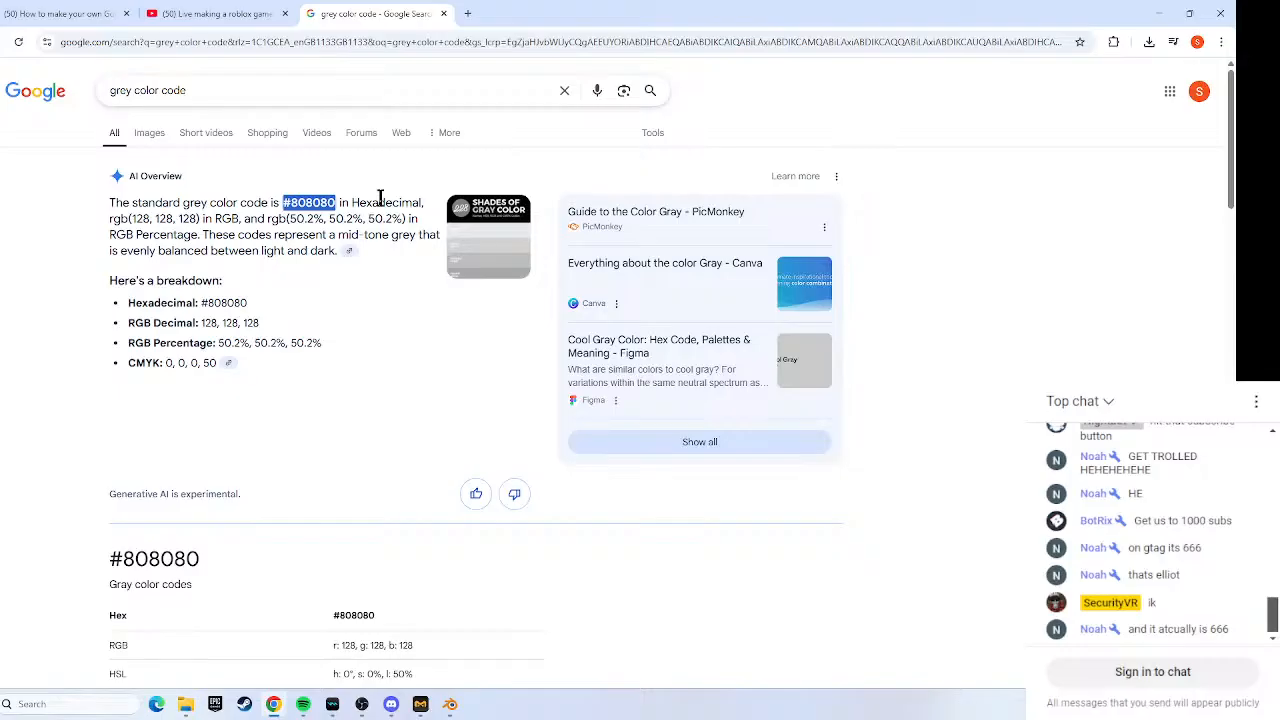
# Switch to Blender, set the plush fur color to the grey #808080, and view the model from the front.
pyautogui.click(450, 704)
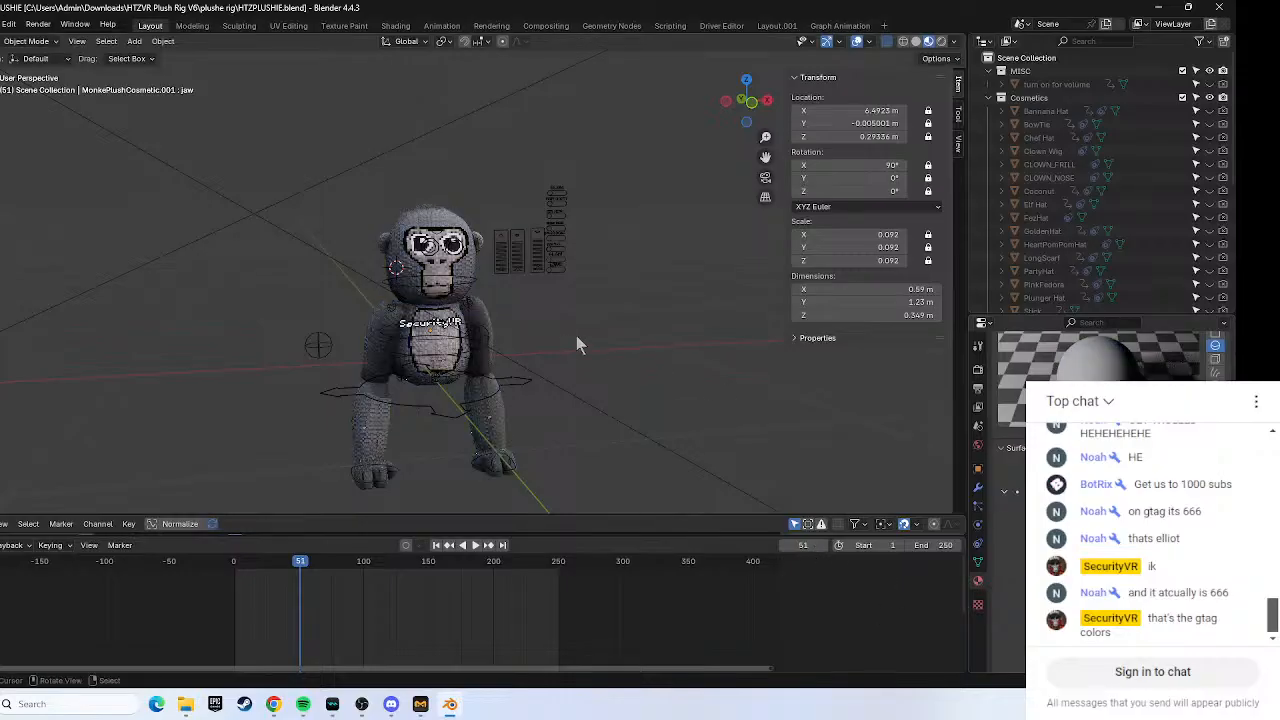
pyautogui.scroll(1, 707, 346)
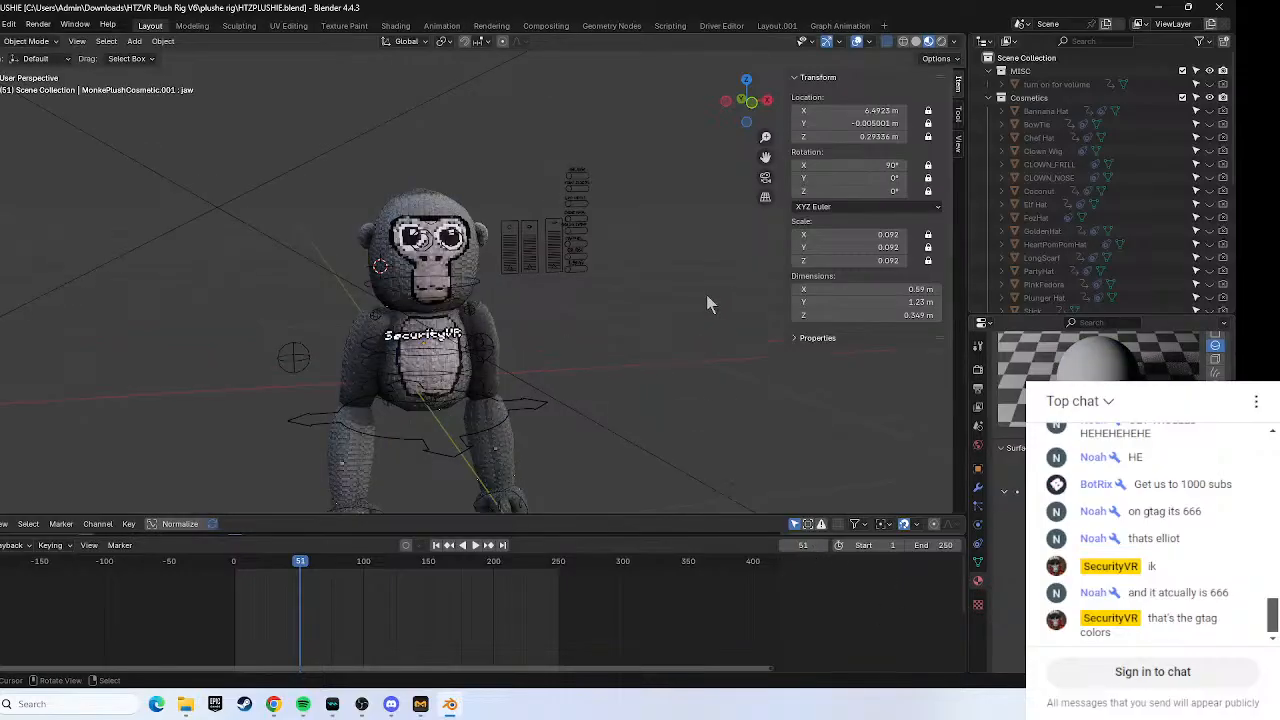
pyautogui.click(752, 105)
pyautogui.moveTo(758, 122)
pyautogui.mouseDown()
pyautogui.moveTo(678, 124)
pyautogui.moveTo(895, 108)
pyautogui.moveTo(950, 122)
pyautogui.moveTo(730, 122)
pyautogui.moveTo(745, 108)
pyautogui.mouseUp()
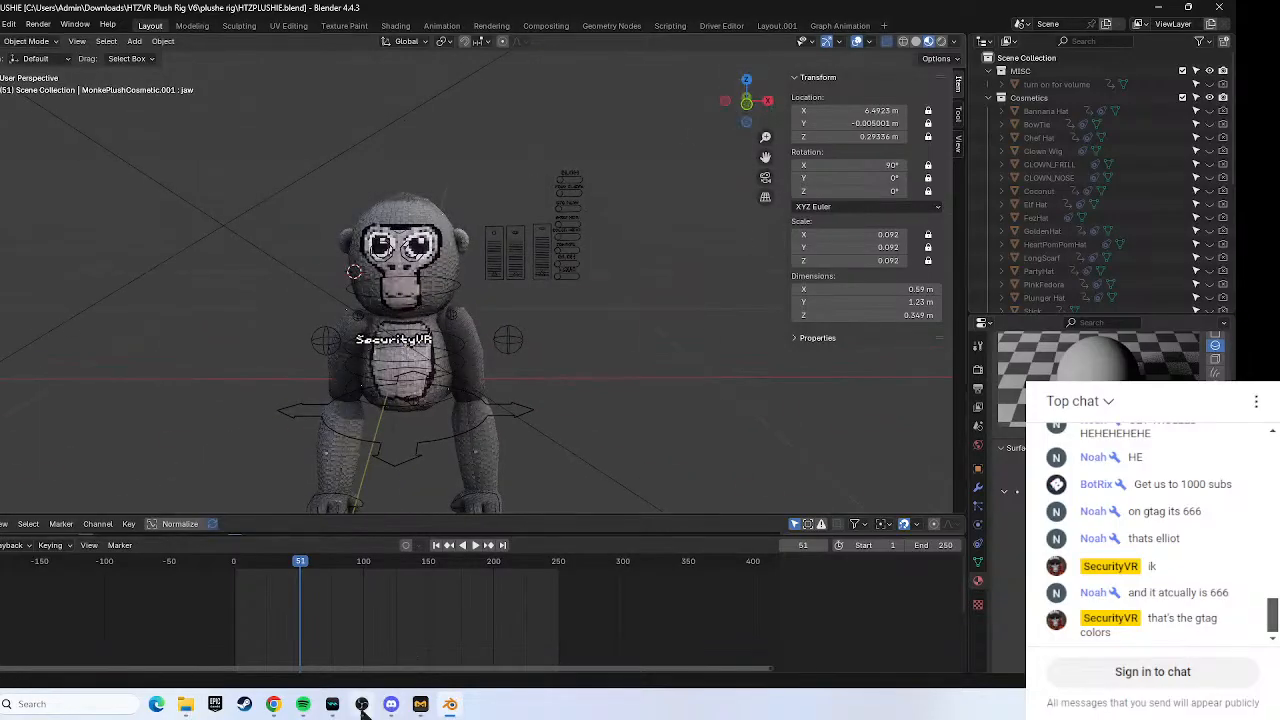
# Return to the plushie tutorial in the browser, play the part on enabling cosmetics, and pause it at 3:03.
pyautogui.click(273, 704)
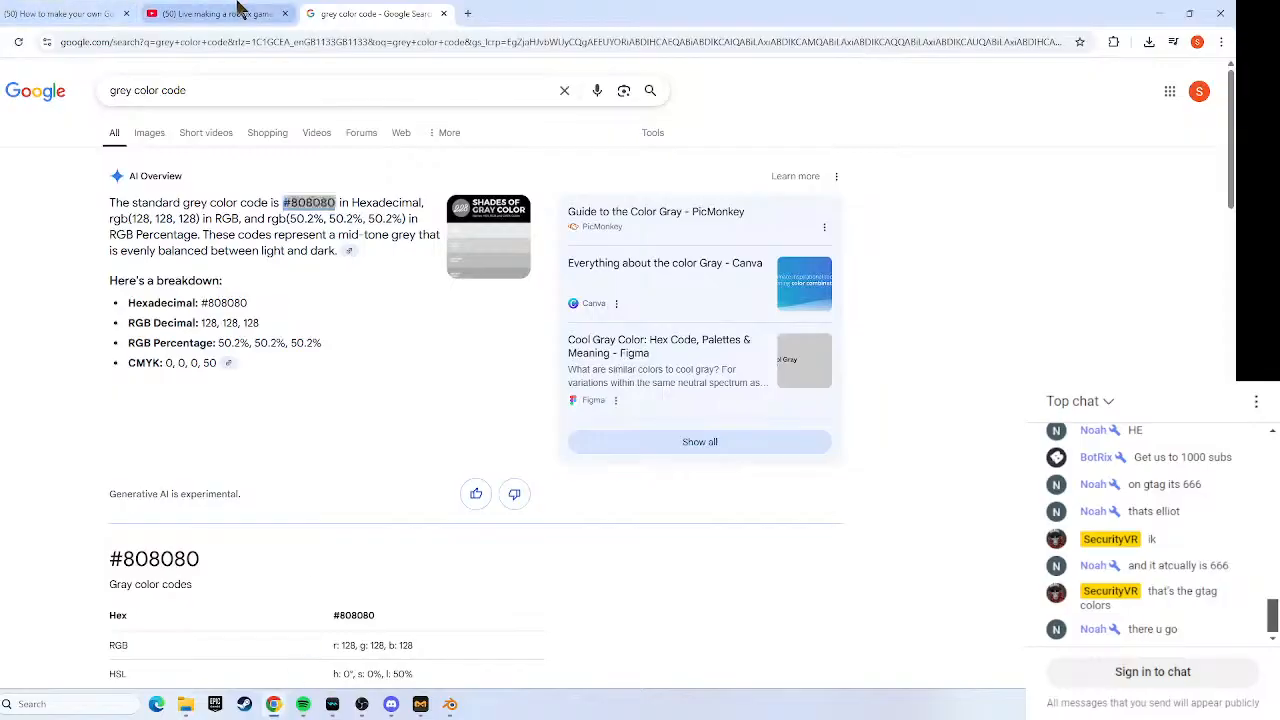
pyautogui.click(230, 13)
pyautogui.click(86, 12)
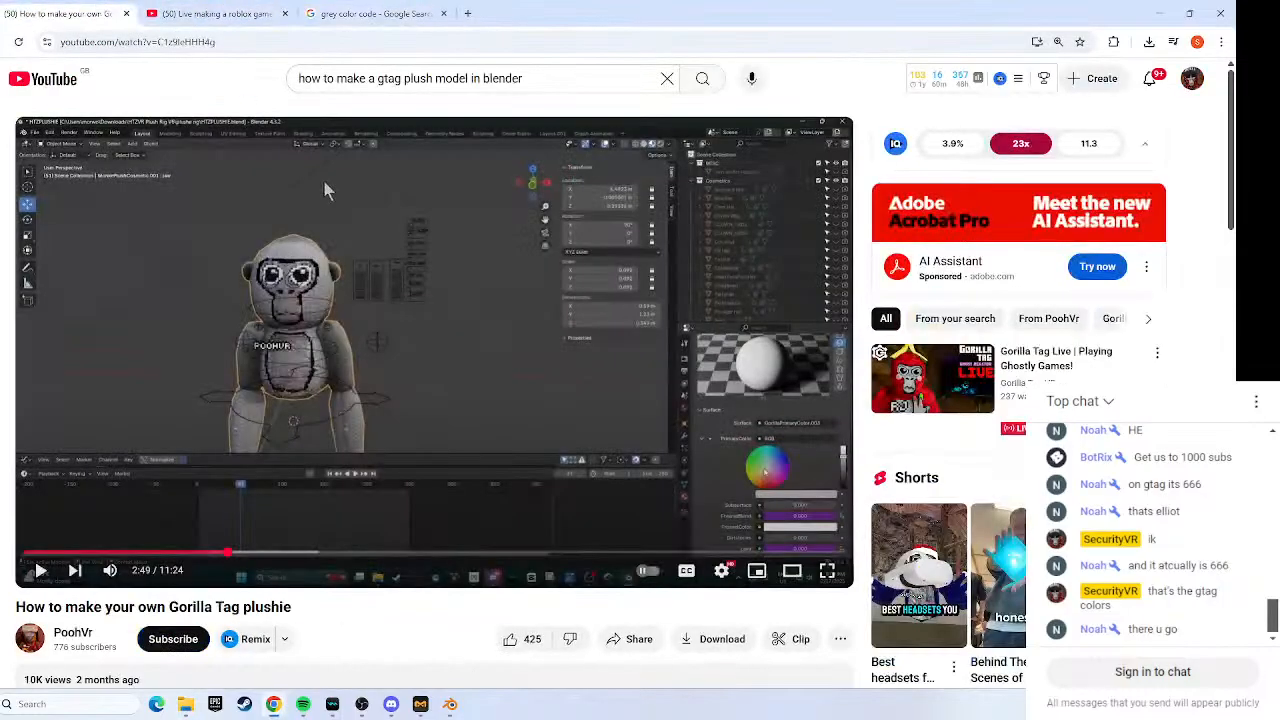
pyautogui.click(345, 204)
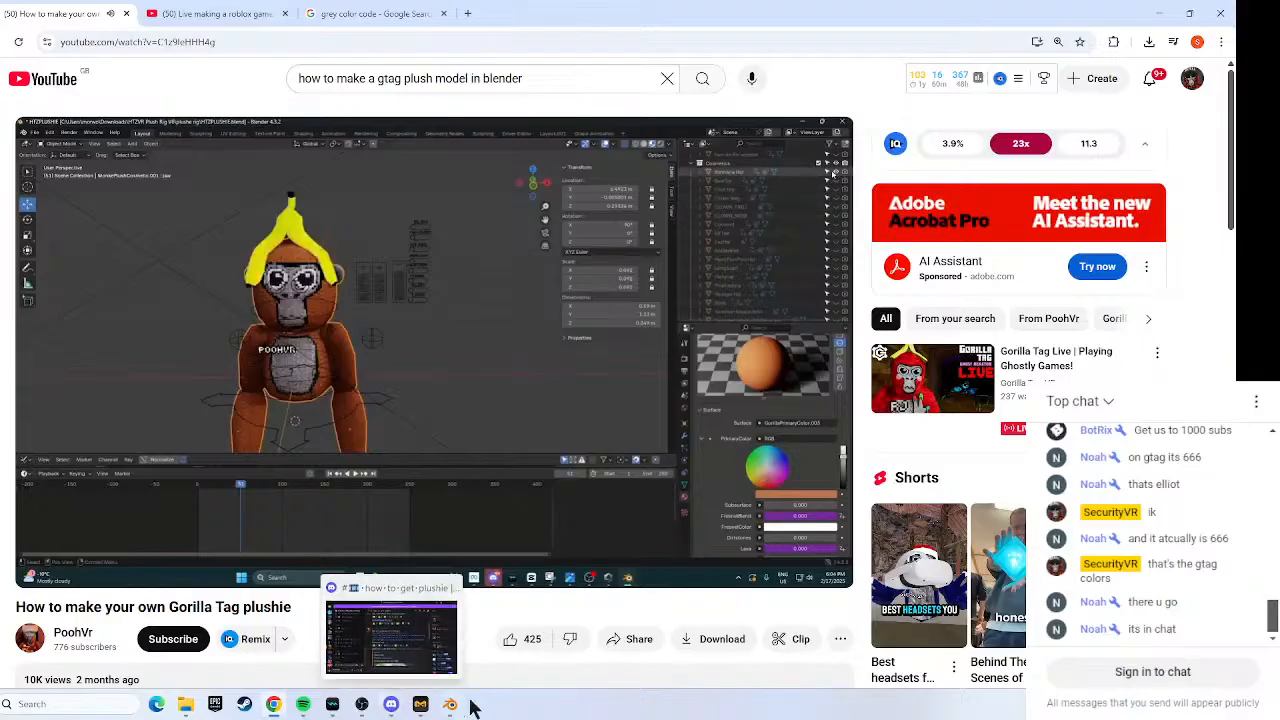
pyautogui.click(510, 528)
pyautogui.moveTo(395, 708)
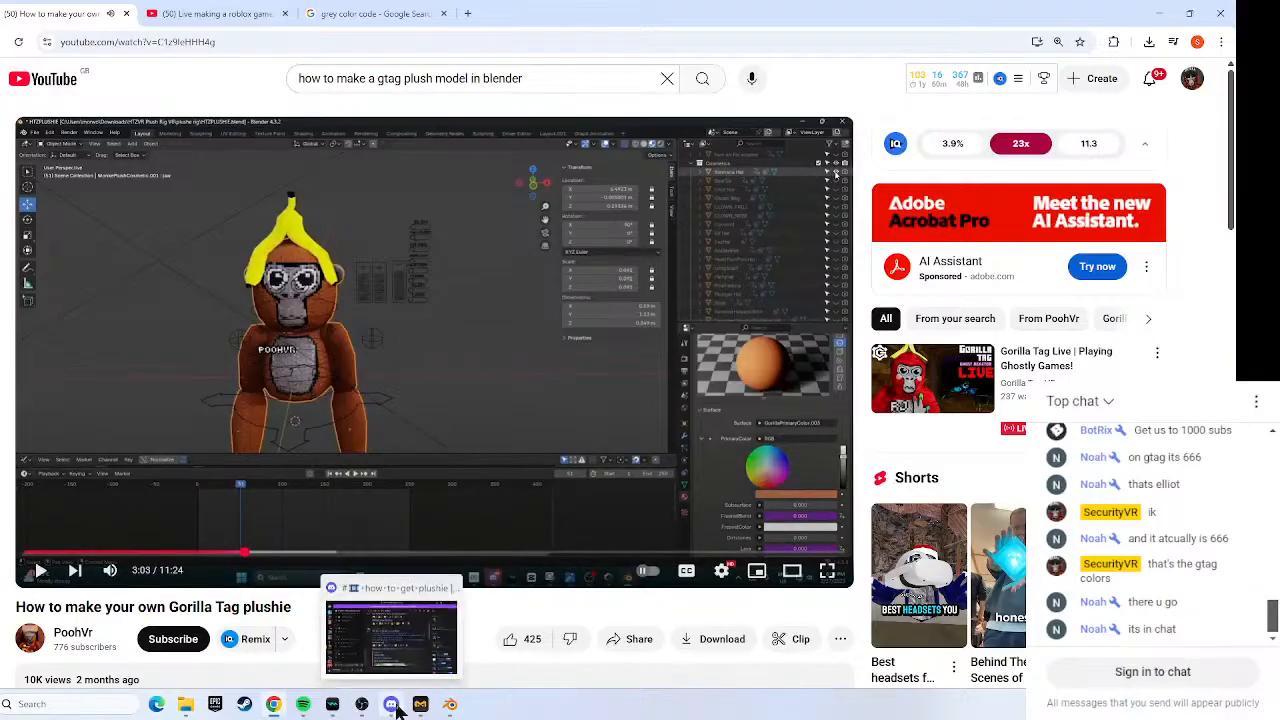
# Switch to Blender and make the BowTie object in the Cosmetics collection visible on the plush.
pyautogui.click(450, 704)
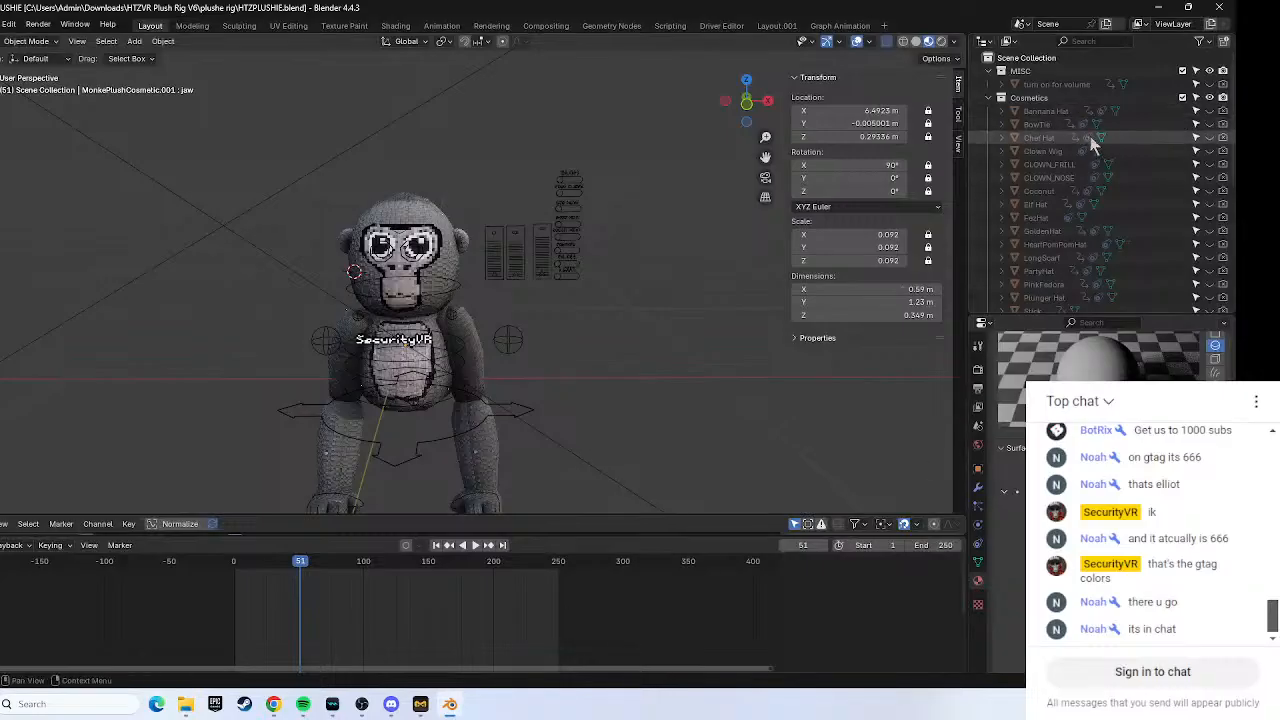
pyautogui.click(1209, 125)
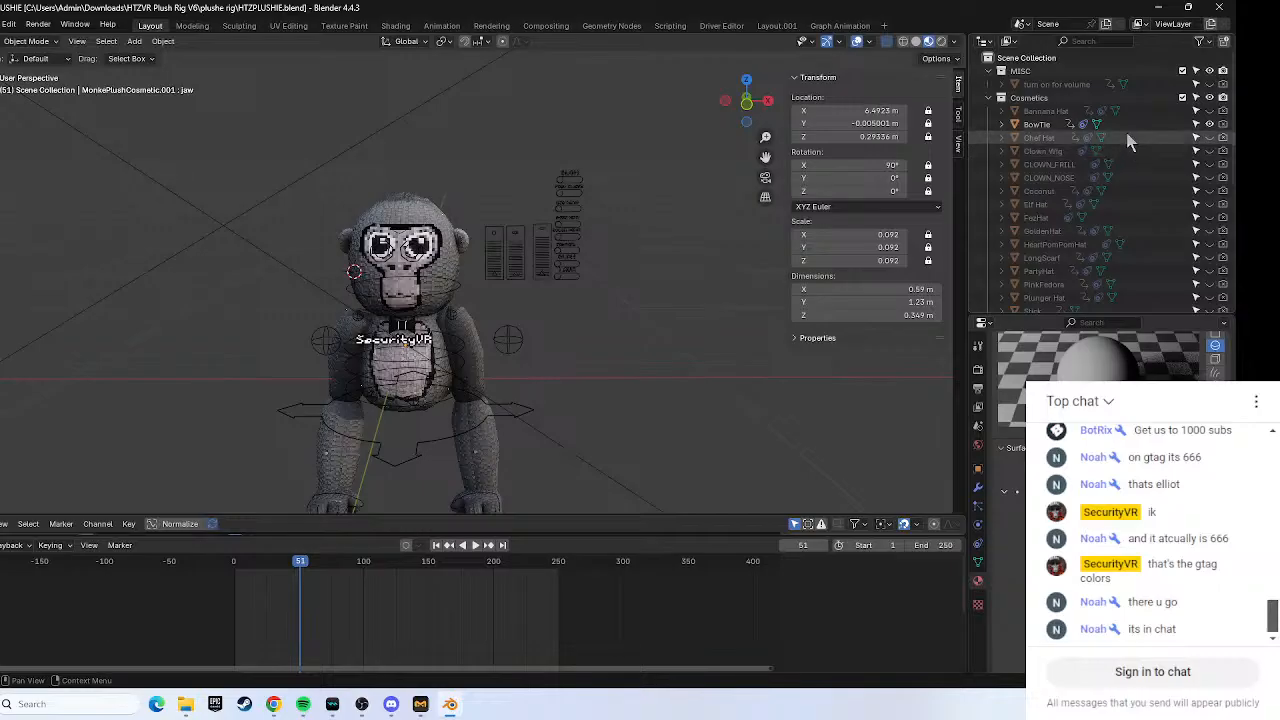
# Try the TopHat cosmetic on the plush by making it visible, and hide it again.
pyautogui.scroll(-2, 1127, 172)
pyautogui.scroll(-2, 1131, 240)
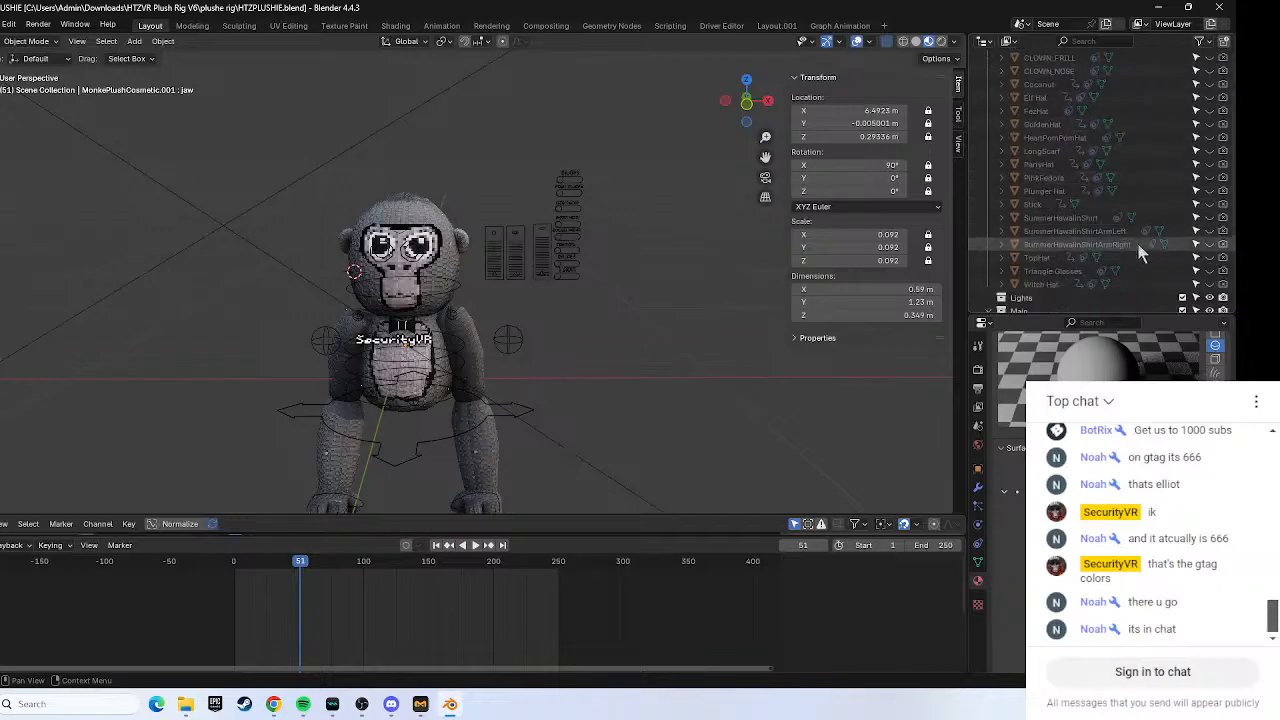
pyautogui.click(1131, 258)
pyautogui.click(1210, 258)
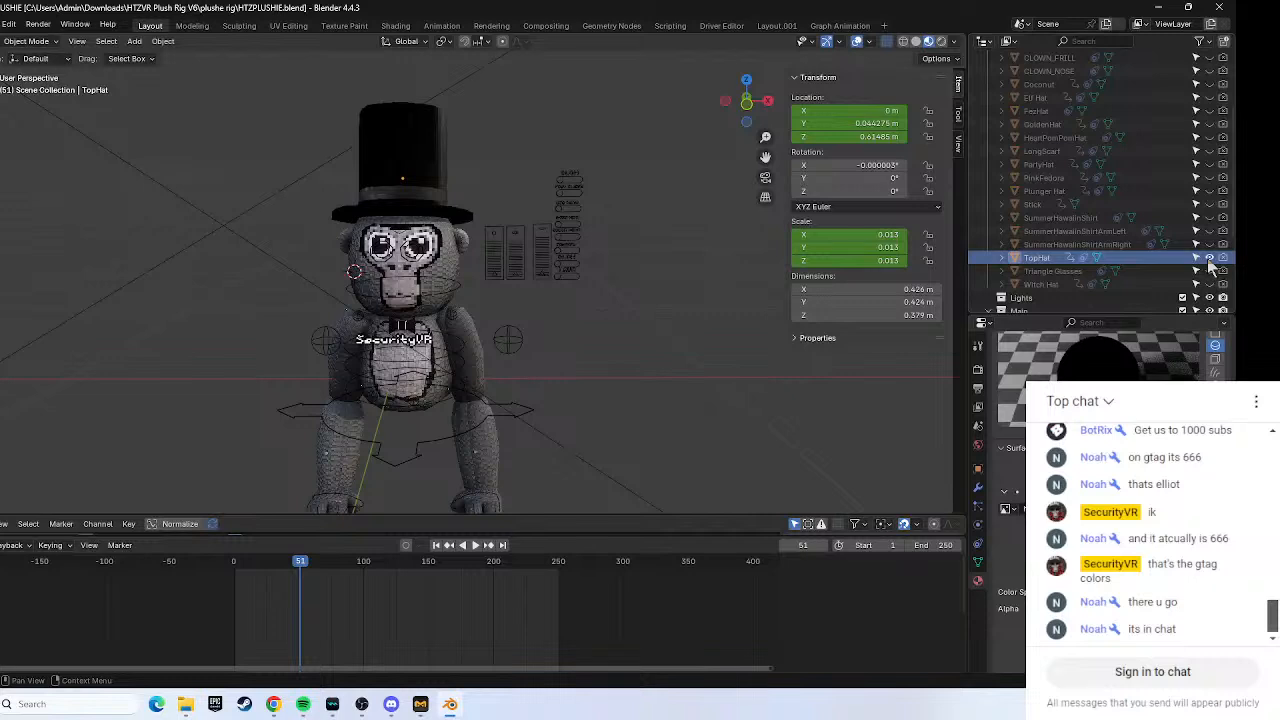
pyautogui.scroll(-1, 1160, 265)
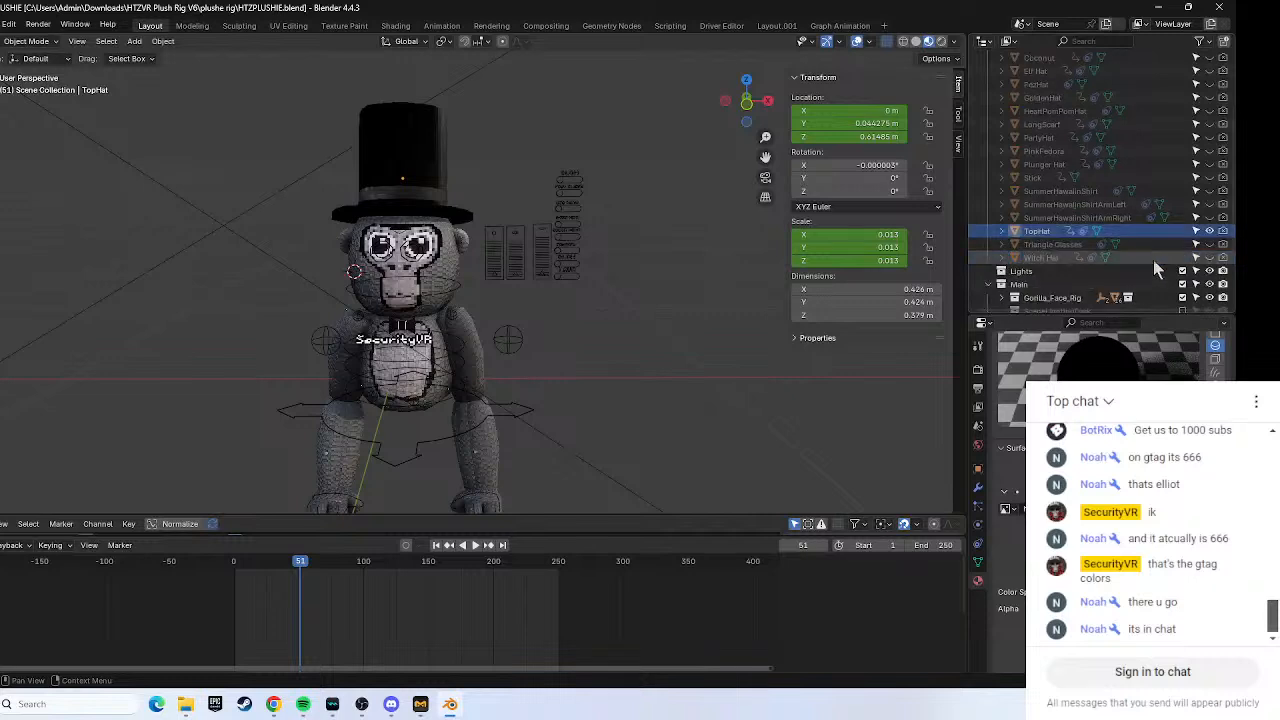
pyautogui.click(1209, 231)
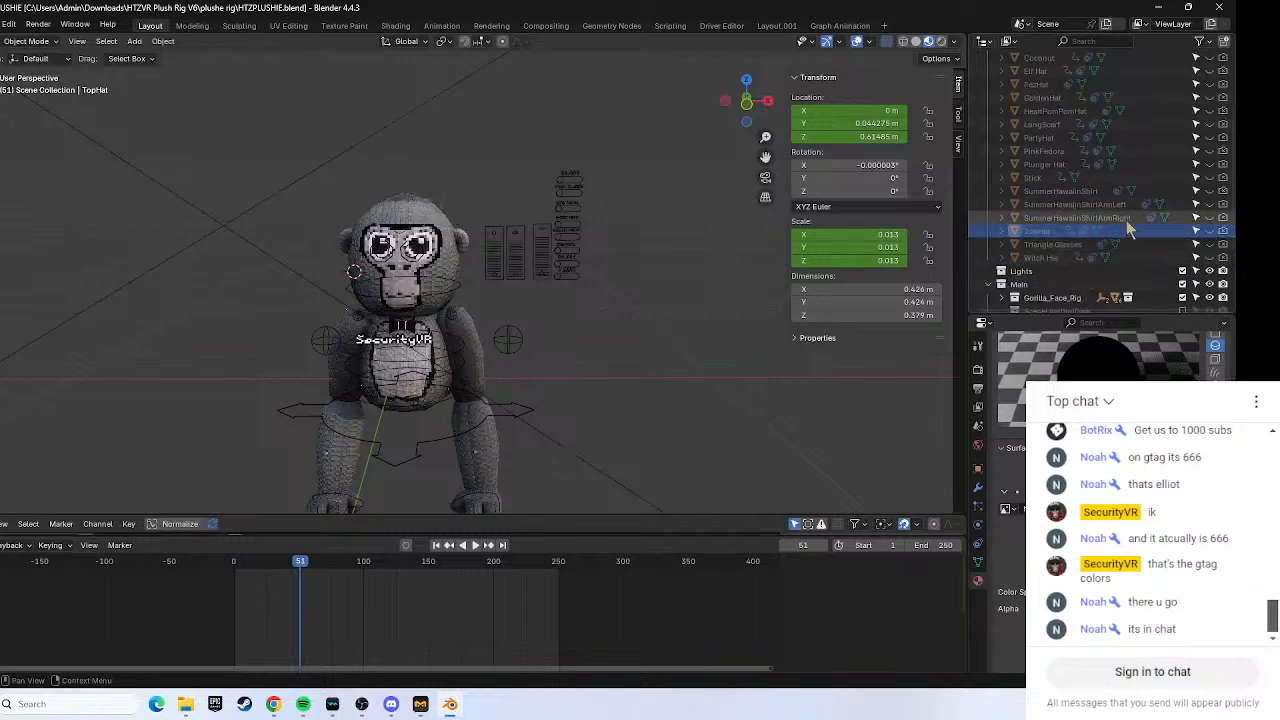
# Browse the Cosmetics collection for another accessory and make the Stick object visible on the plush.
pyautogui.scroll(1, 1128, 228)
pyautogui.scroll(1, 1128, 228)
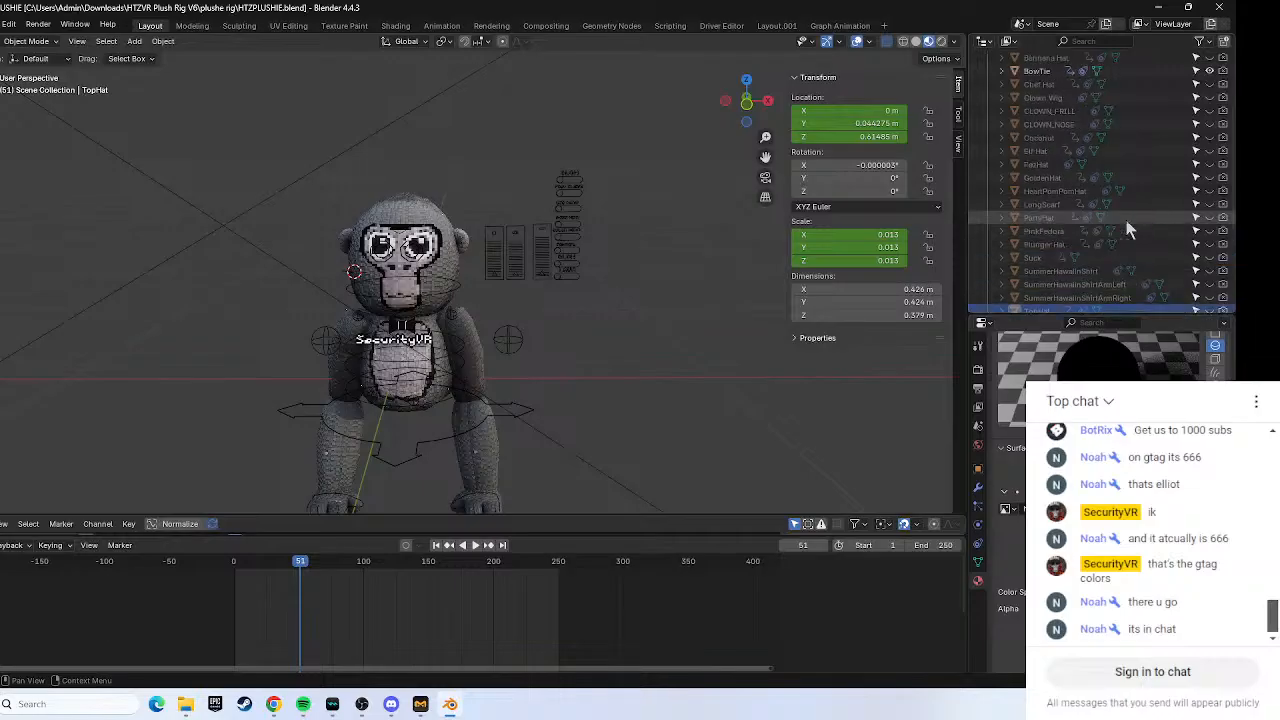
pyautogui.scroll(-2, 1126, 220)
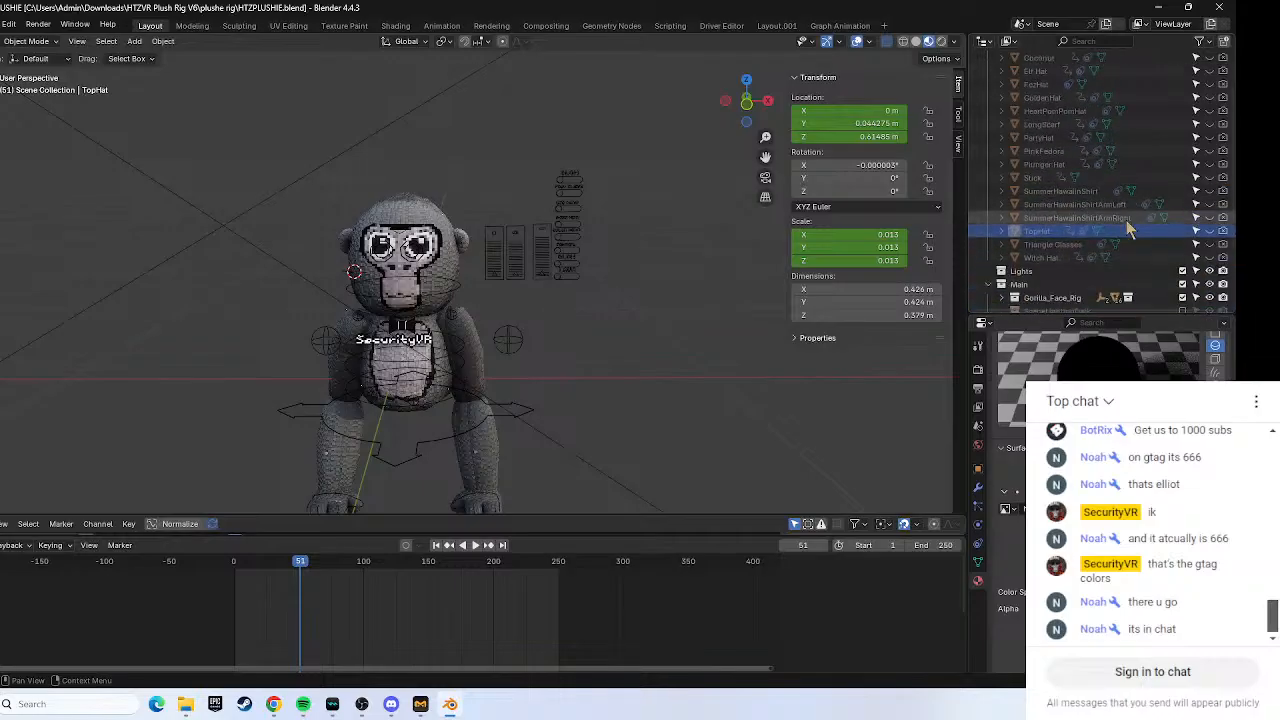
pyautogui.scroll(3, 1126, 224)
pyautogui.scroll(2, 1100, 218)
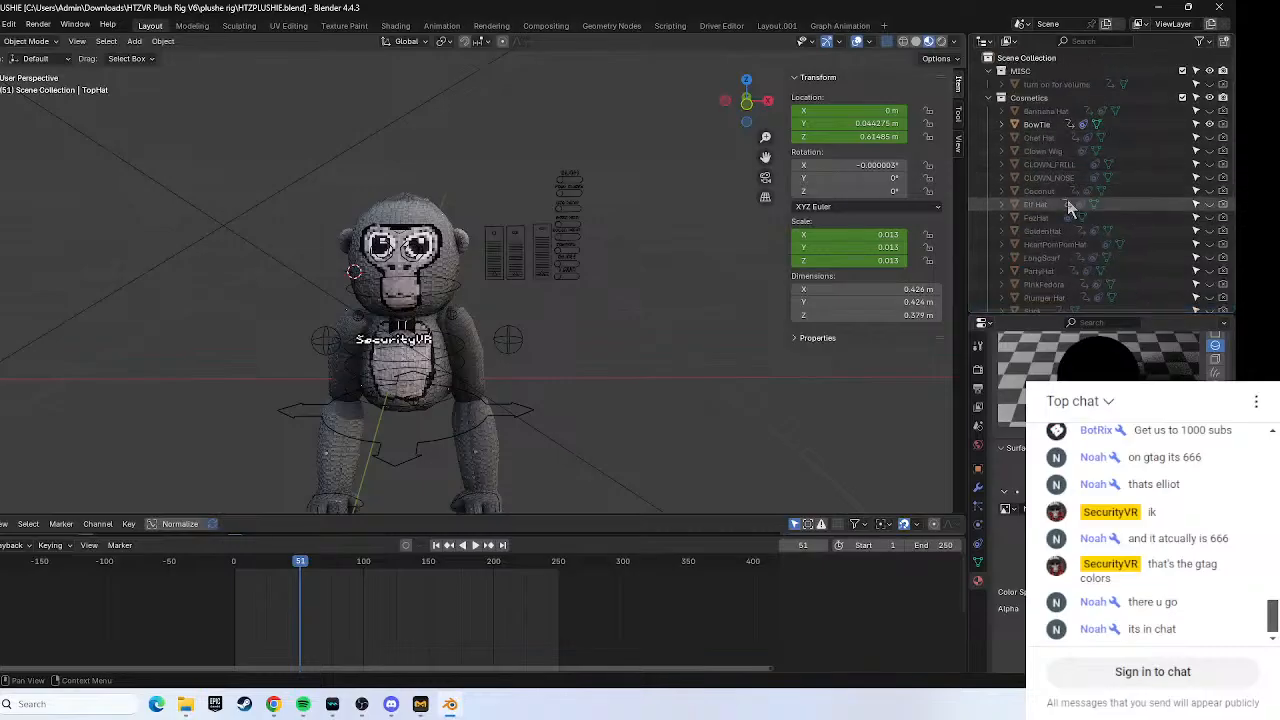
pyautogui.scroll(-1, 1054, 212)
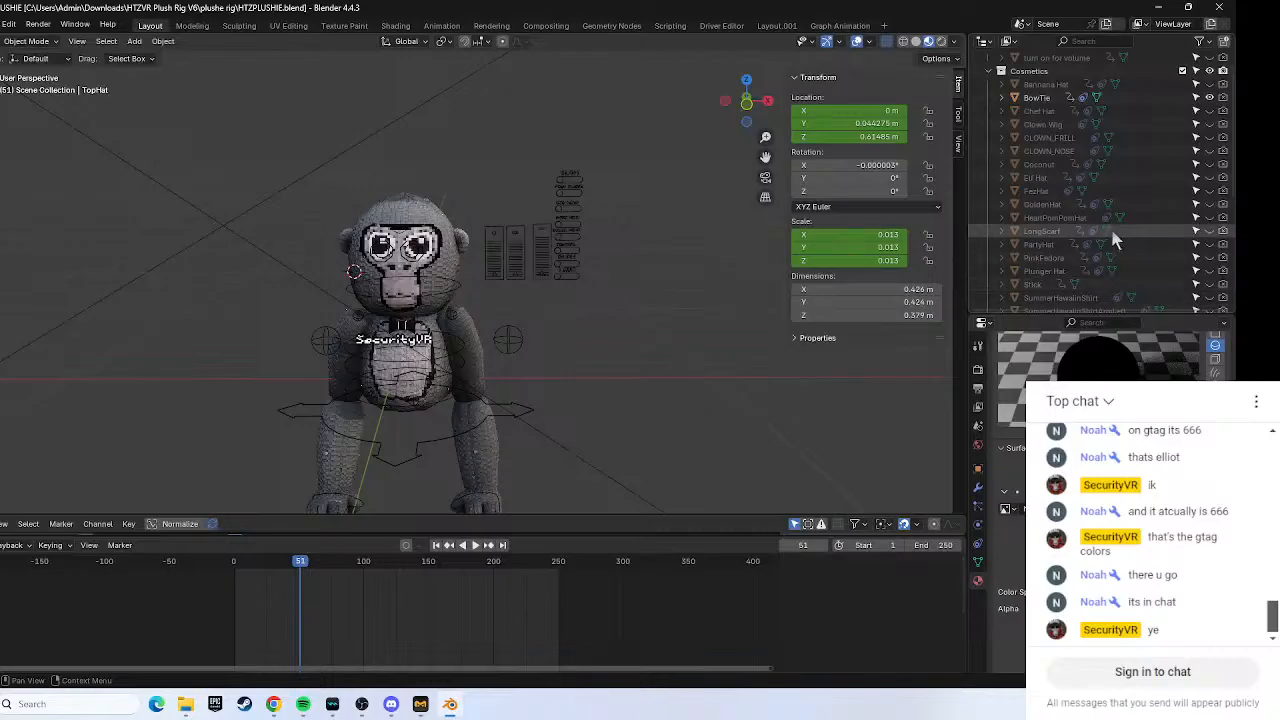
pyautogui.click(1062, 296)
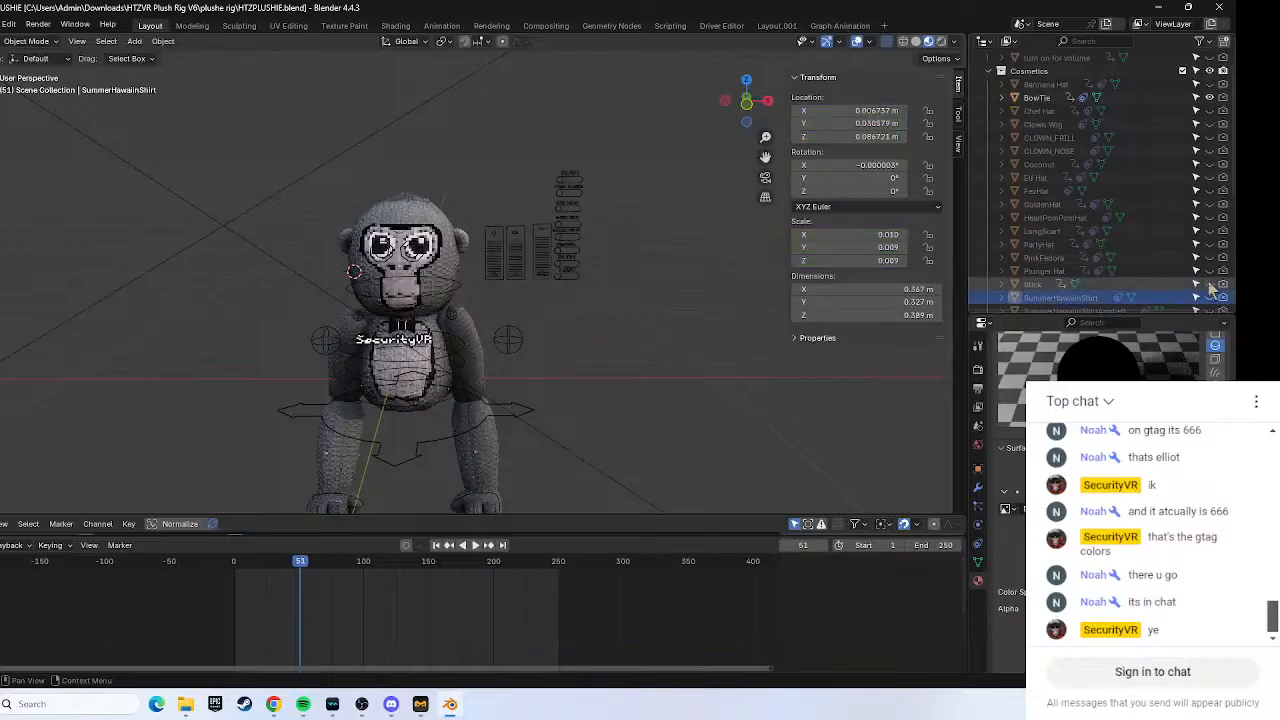
pyautogui.click(1120, 284)
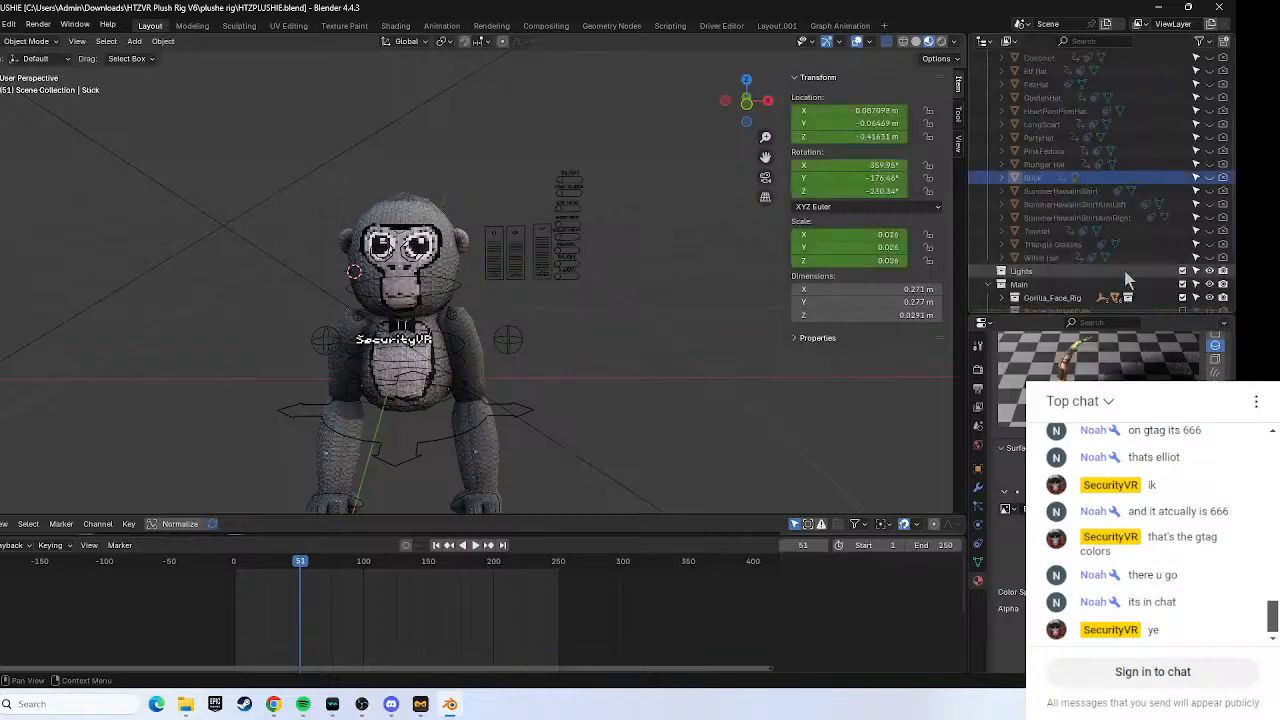
pyautogui.scroll(-3, 1105, 227)
pyautogui.click(1208, 178)
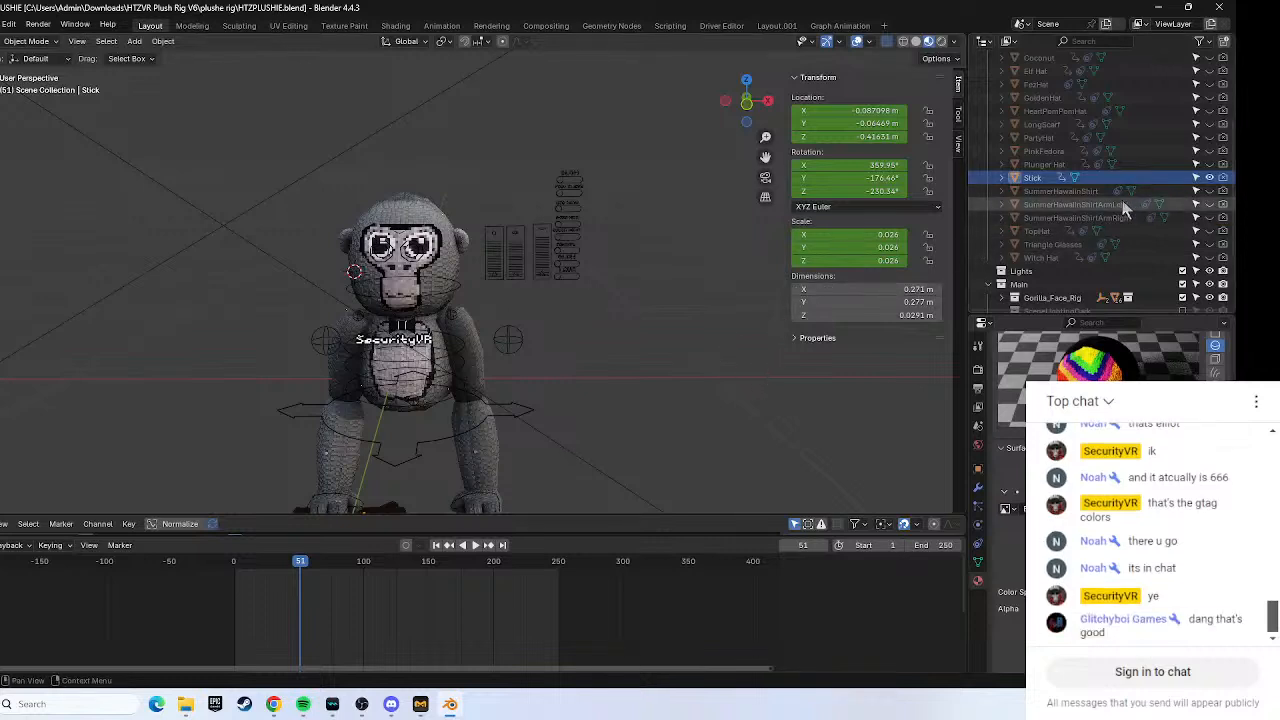
pyautogui.scroll(3, 1122, 200)
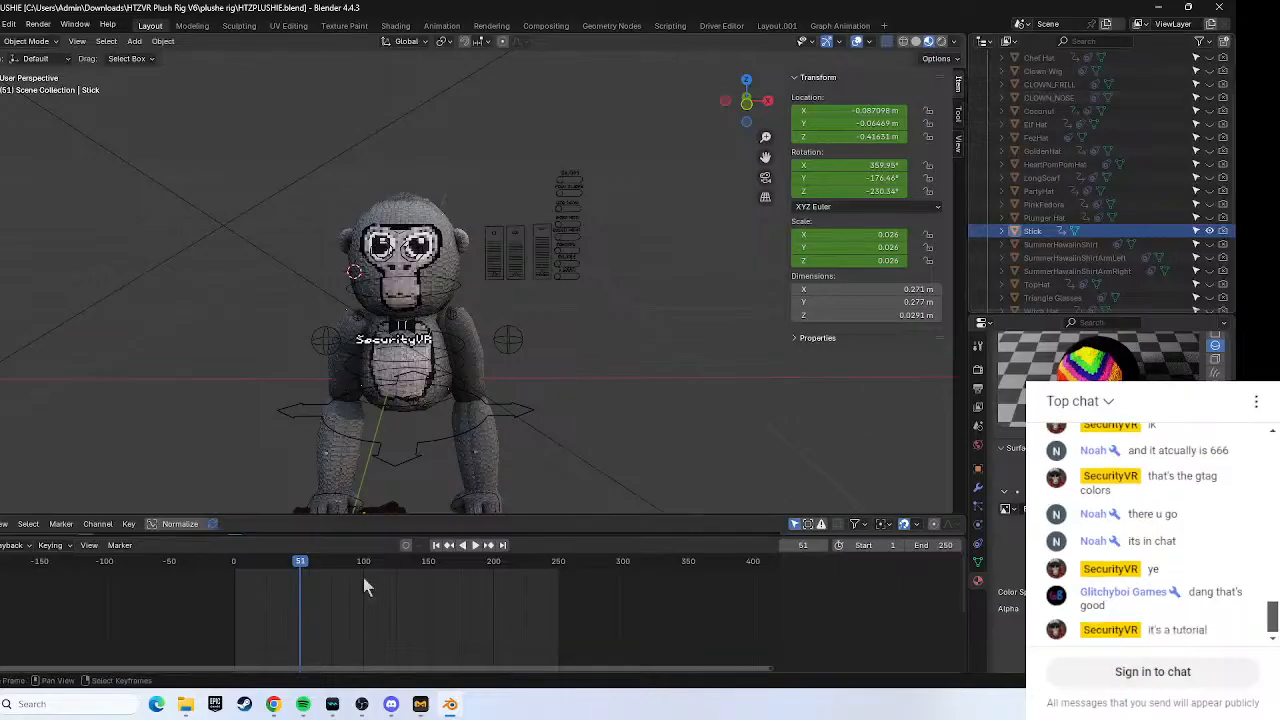
# Return to the tutorial in the browser, play the part on importing cosmetics as FBX, and pause it around 3:28.
pyautogui.click(273, 704)
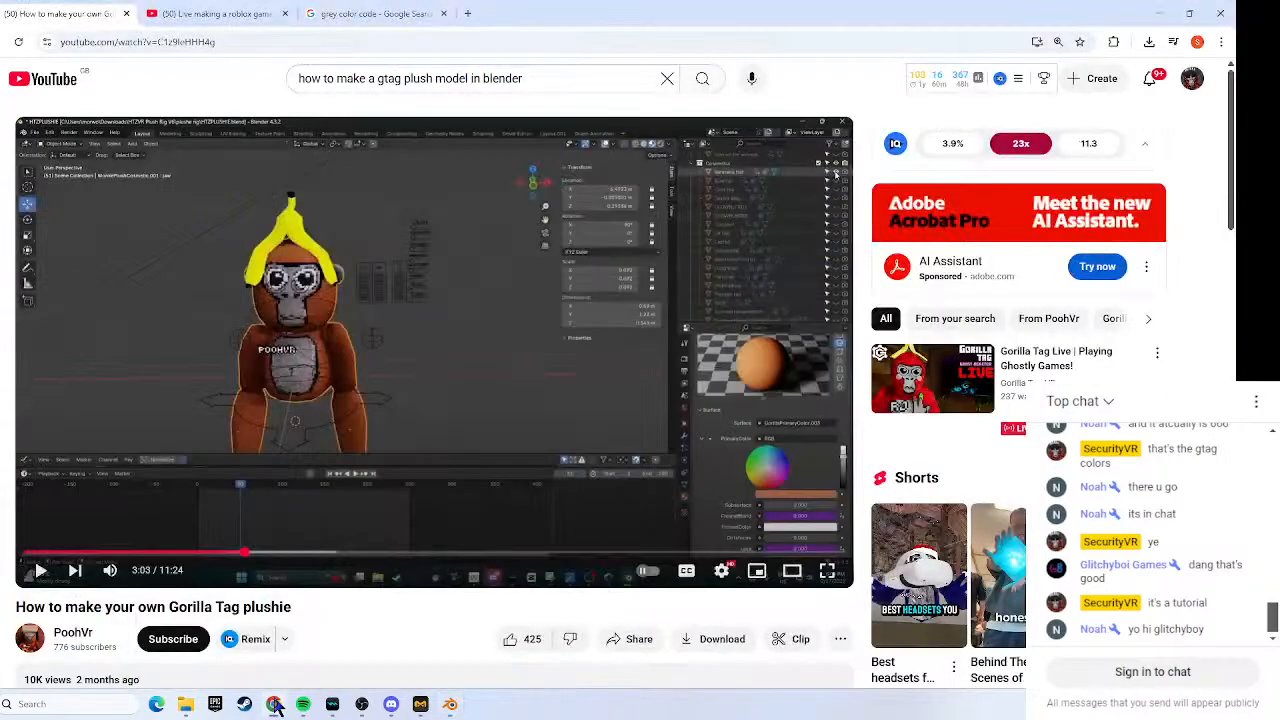
pyautogui.click(389, 397)
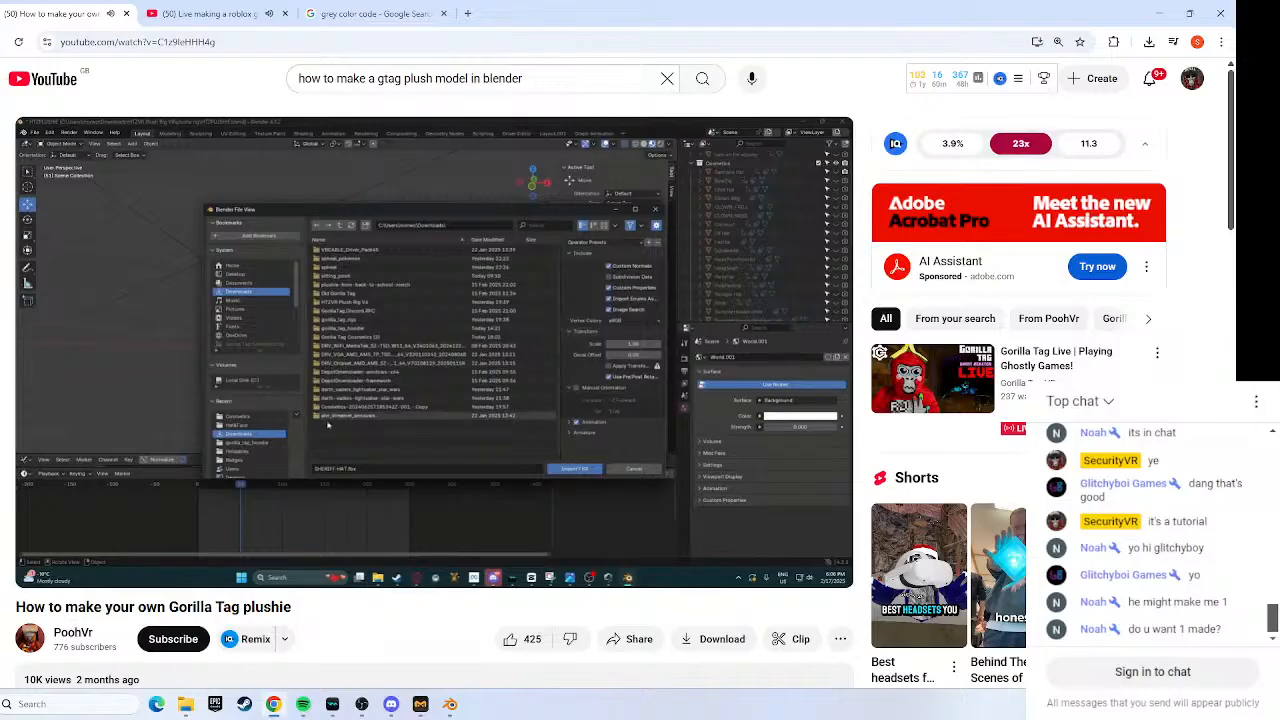
pyautogui.click(366, 429)
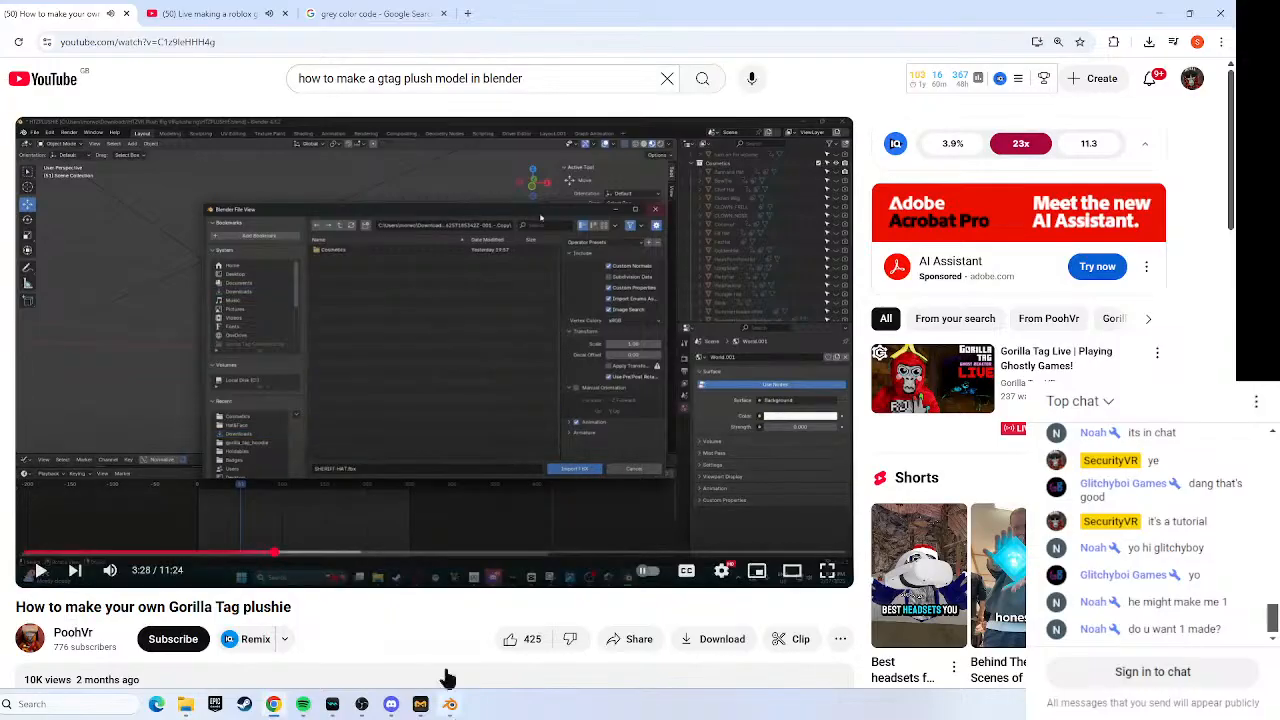
pyautogui.click(433, 502)
pyautogui.click(440, 505)
# Switch to Blender, start an FBX import, and look through the file browser's system locations for the cosmetics folder.
pyautogui.click(451, 706)
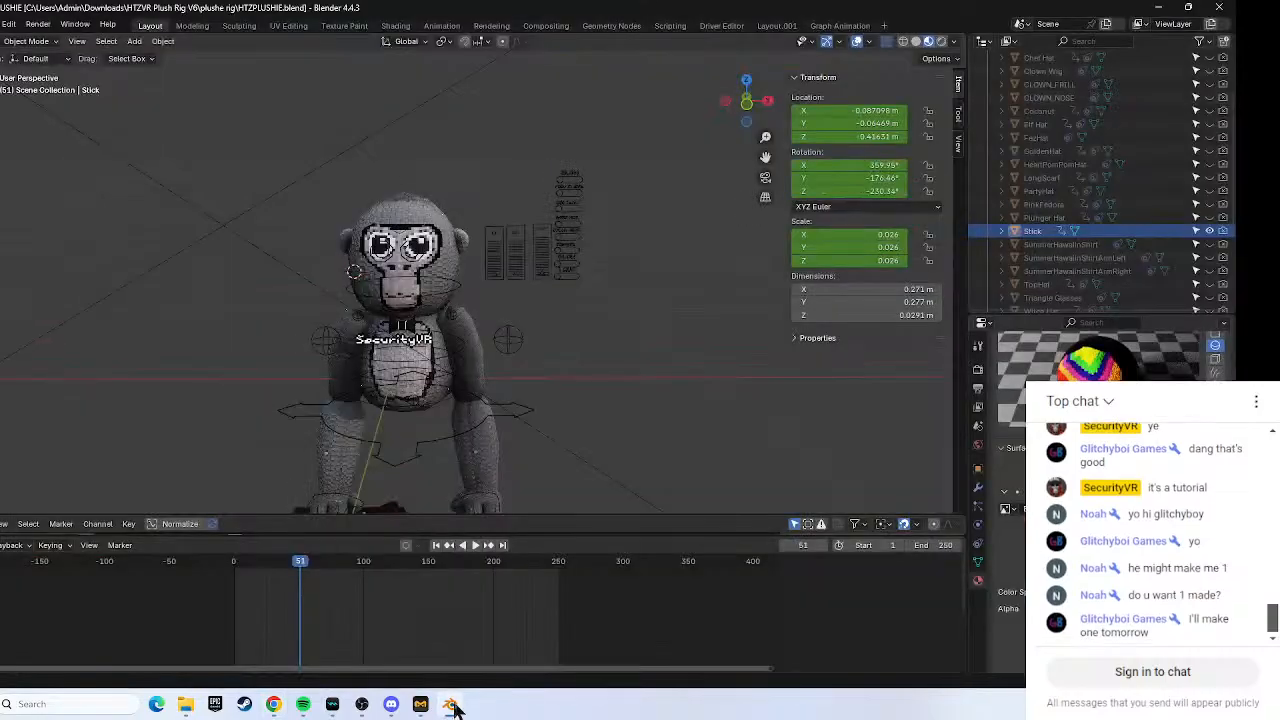
pyautogui.click(1, 24)
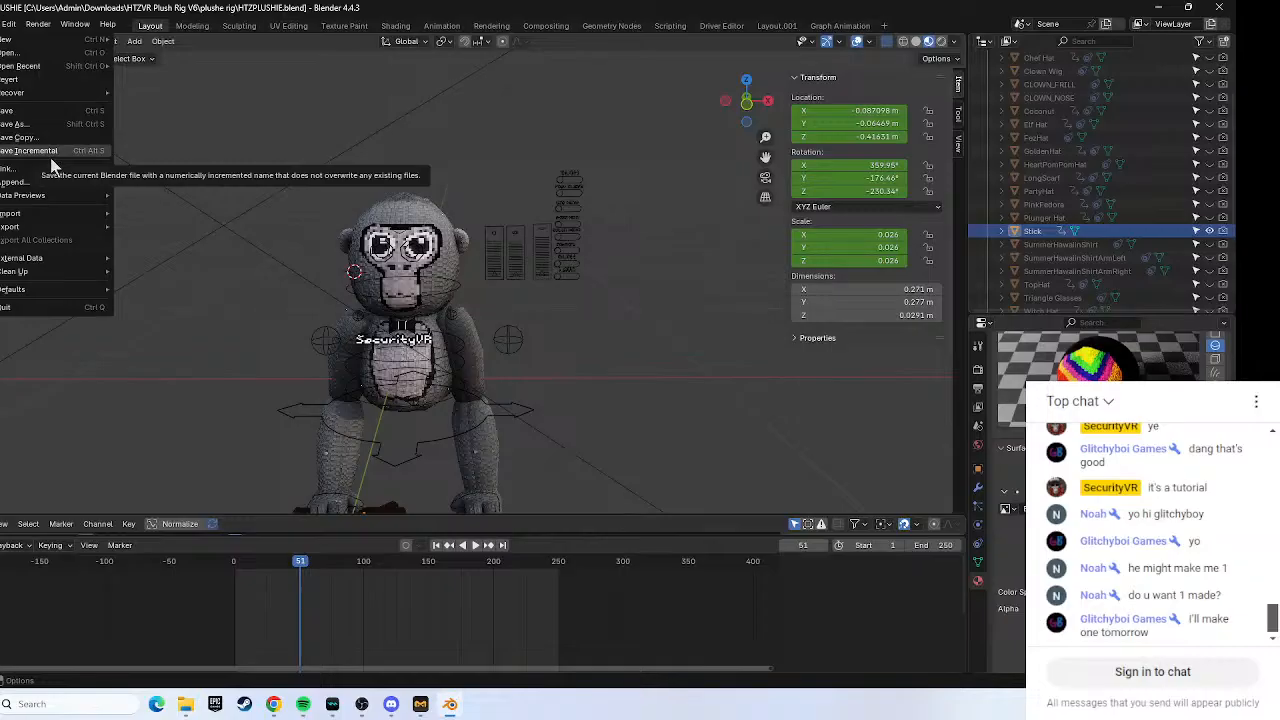
pyautogui.moveTo(57, 216)
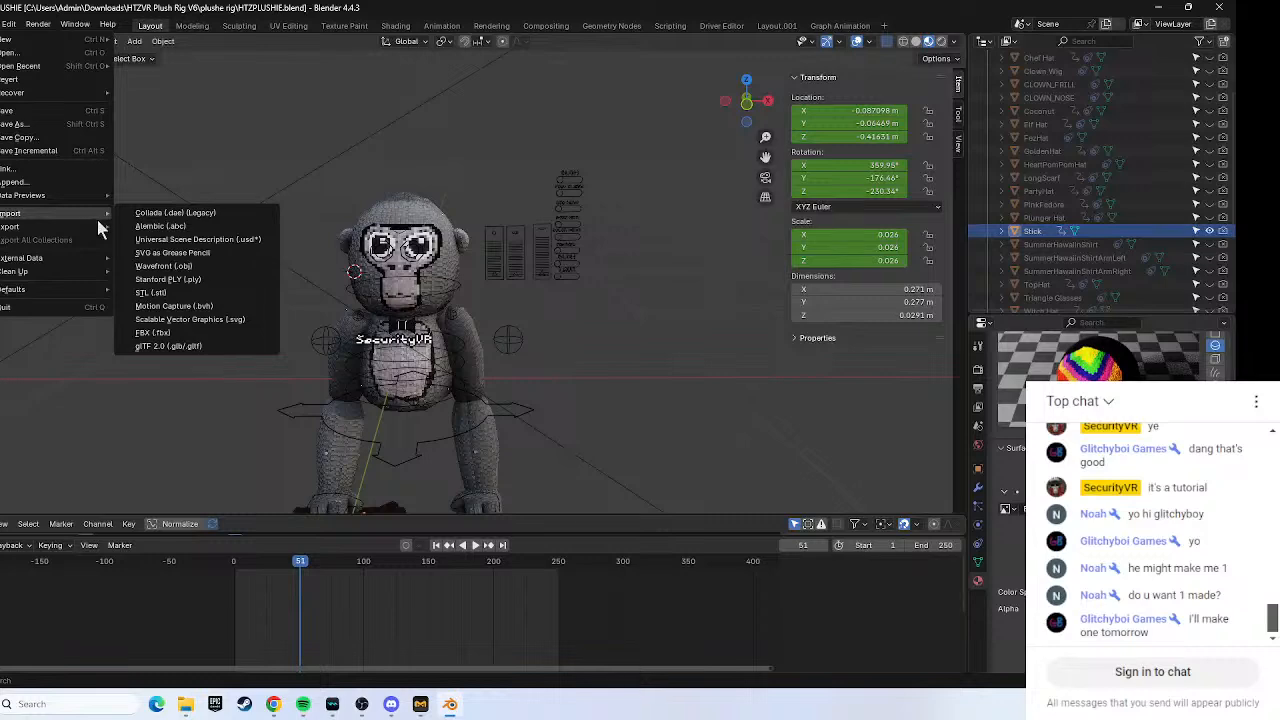
pyautogui.click(178, 333)
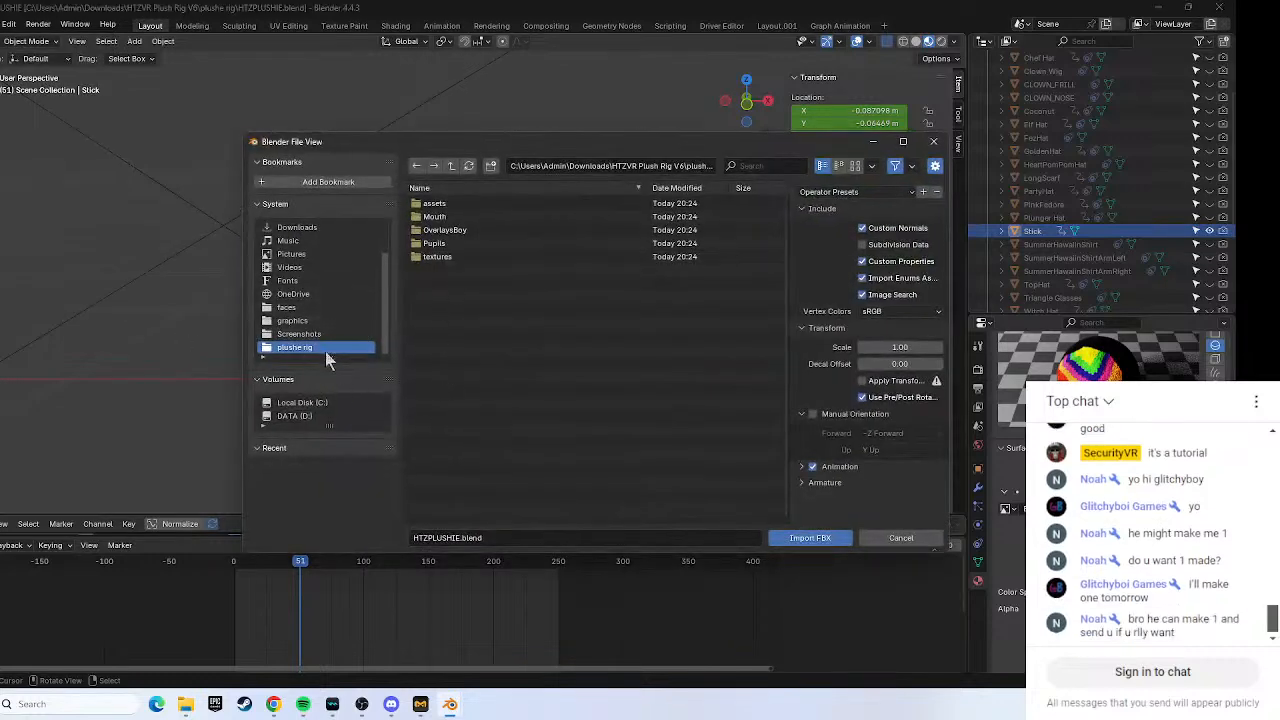
pyautogui.scroll(3, 324, 320)
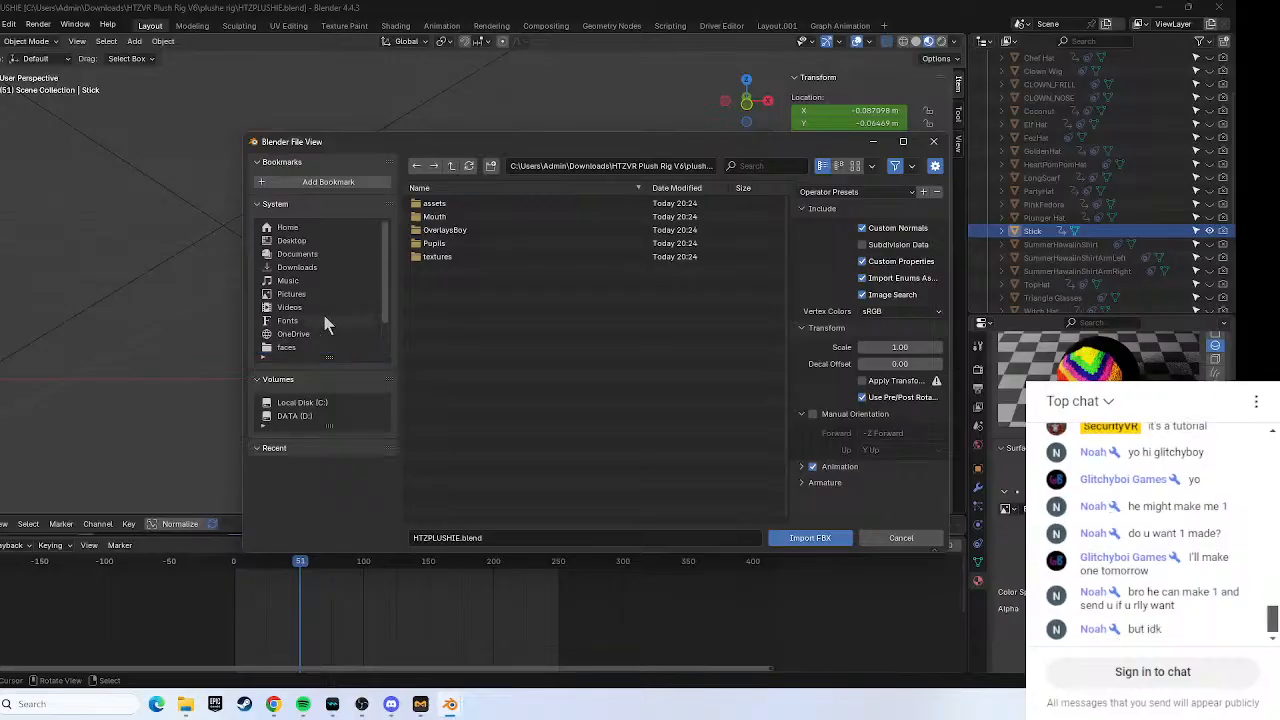
pyautogui.scroll(-3, 324, 325)
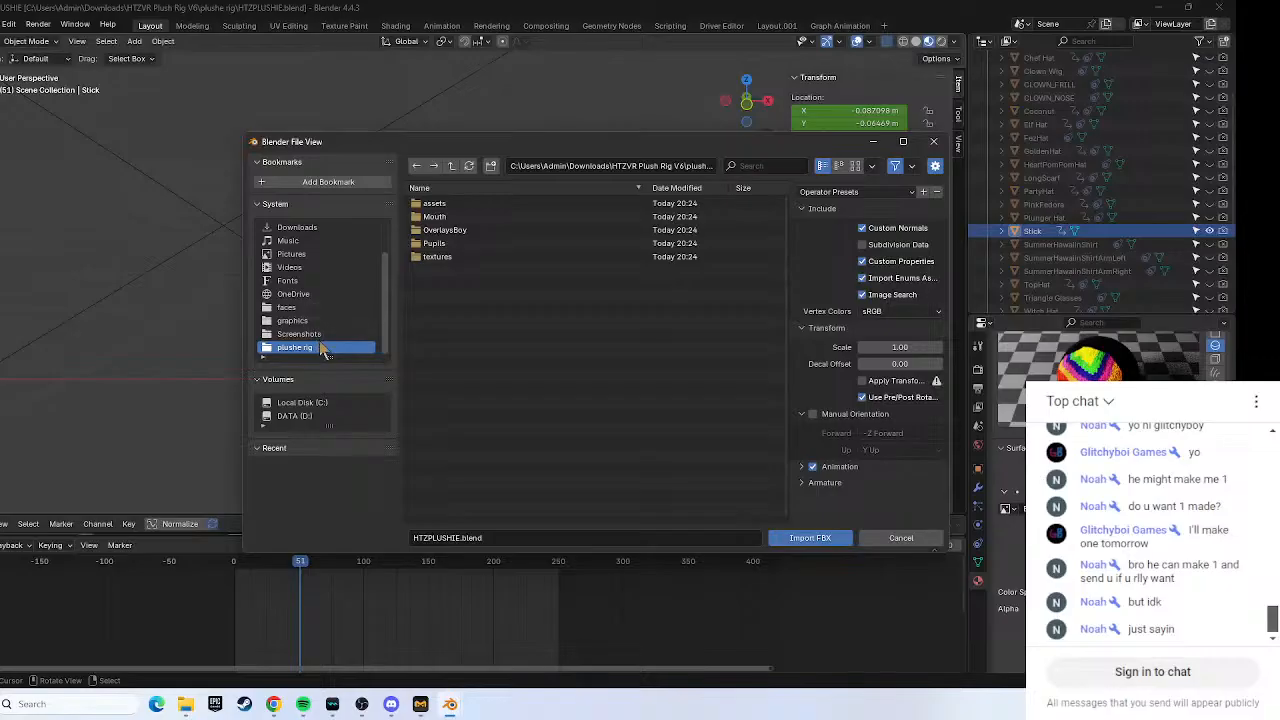
pyautogui.scroll(3, 320, 348)
pyautogui.scroll(-3, 341, 302)
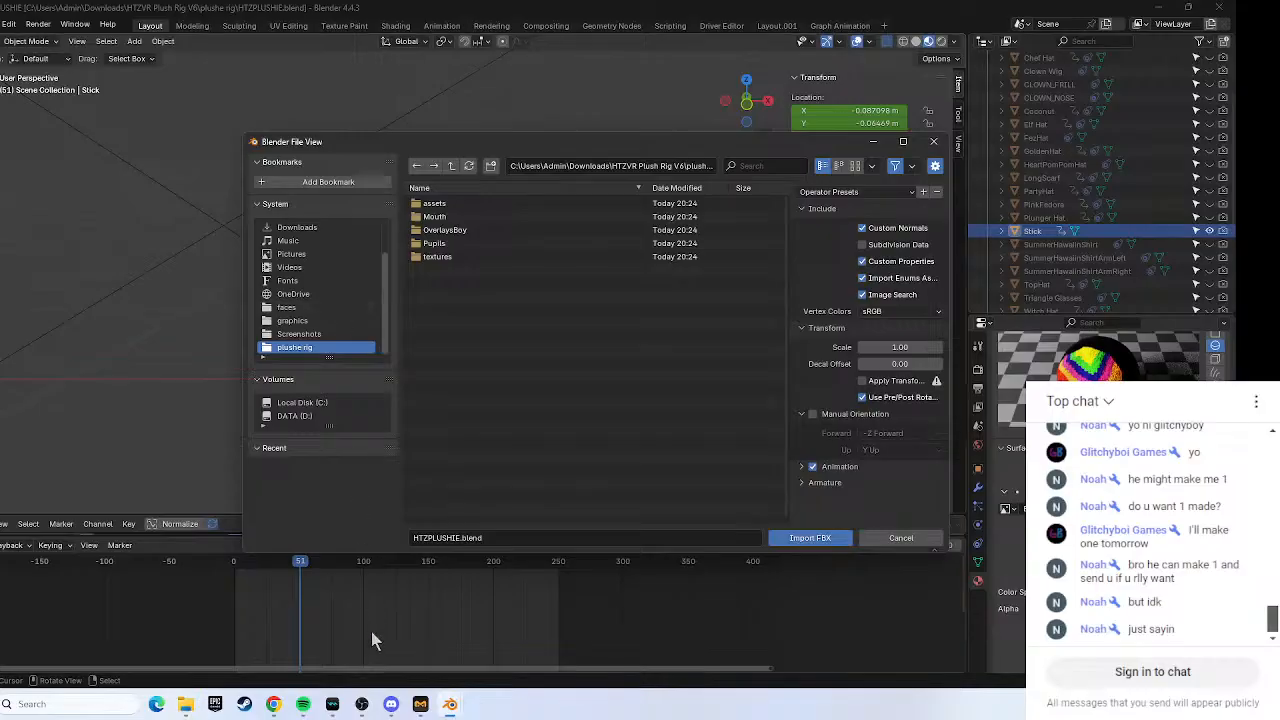
# Check the tutorial in the browser around 3:30, and filter the system locations in Blender's import file browser by "cosmetics".
pyautogui.click(273, 704)
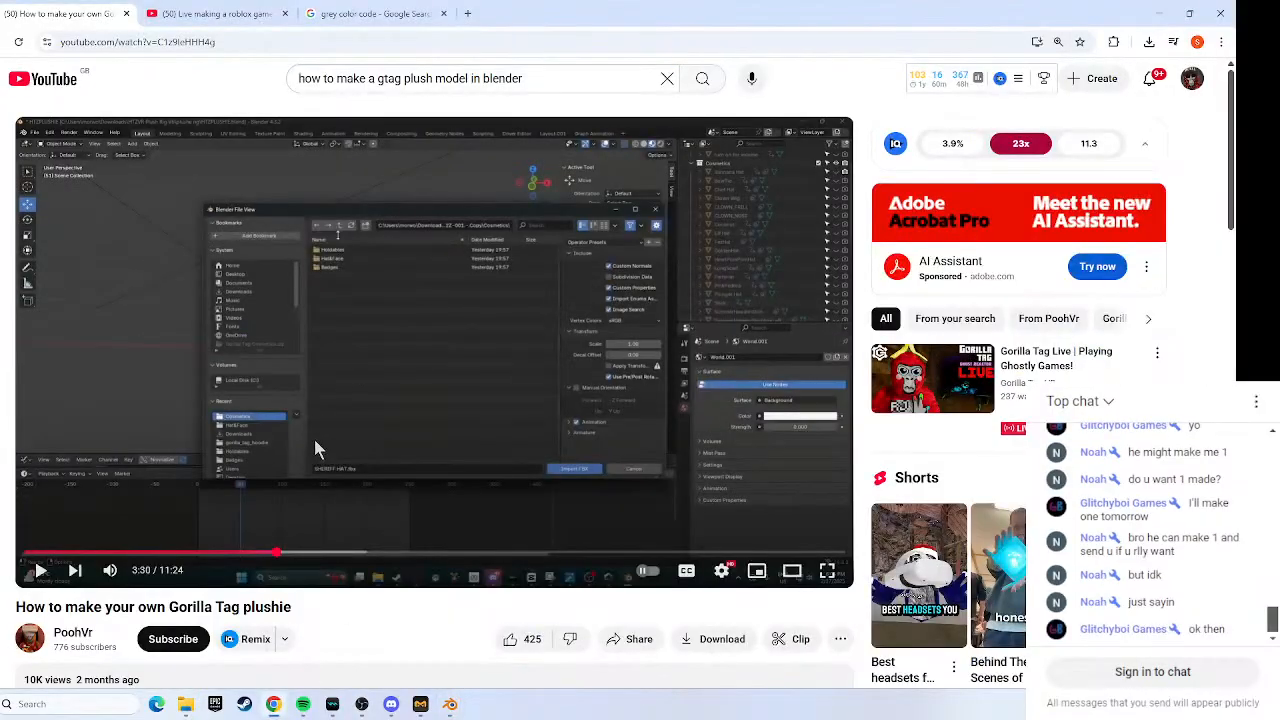
pyautogui.moveTo(449, 700)
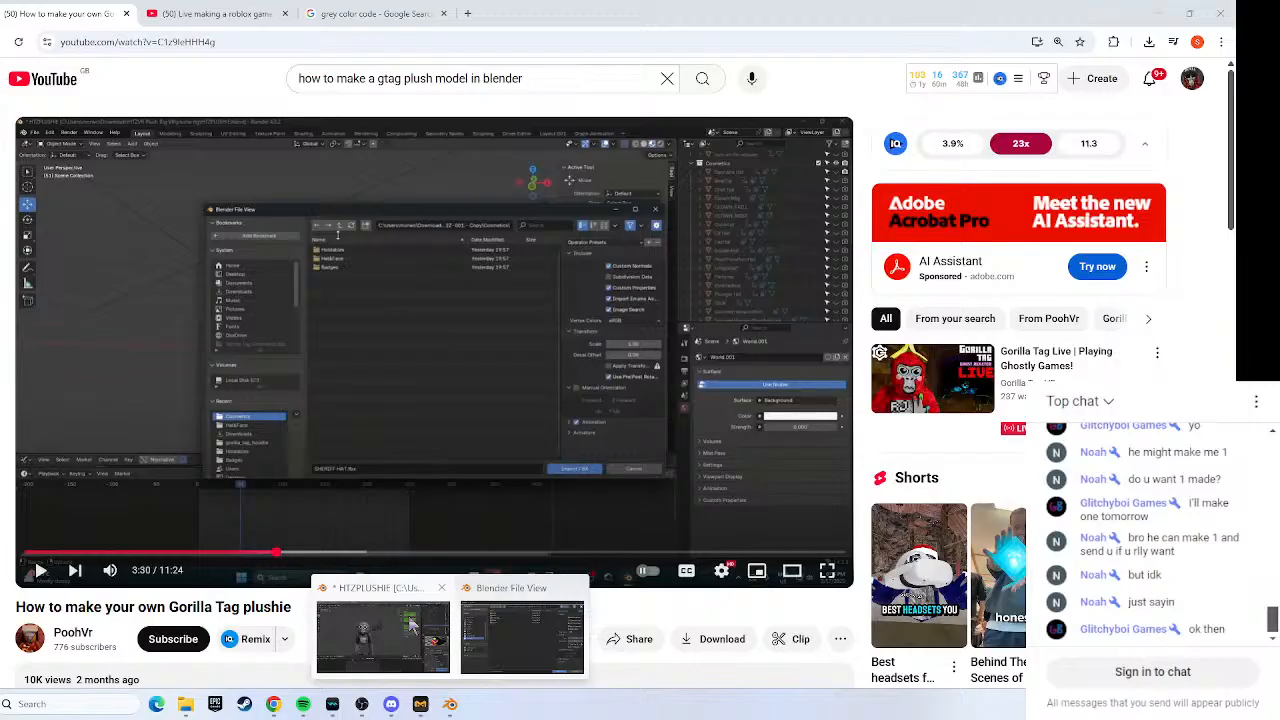
pyautogui.click(452, 635)
pyautogui.click(264, 357)
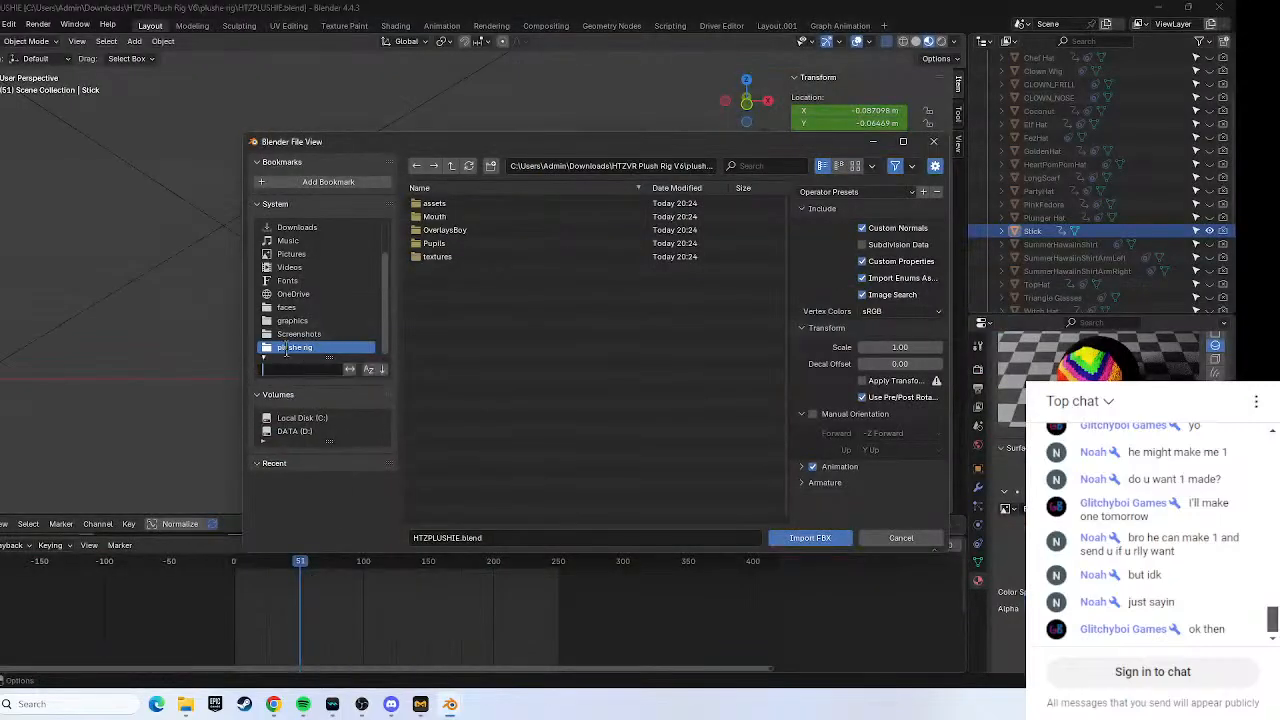
pyautogui.write('cosmetics')
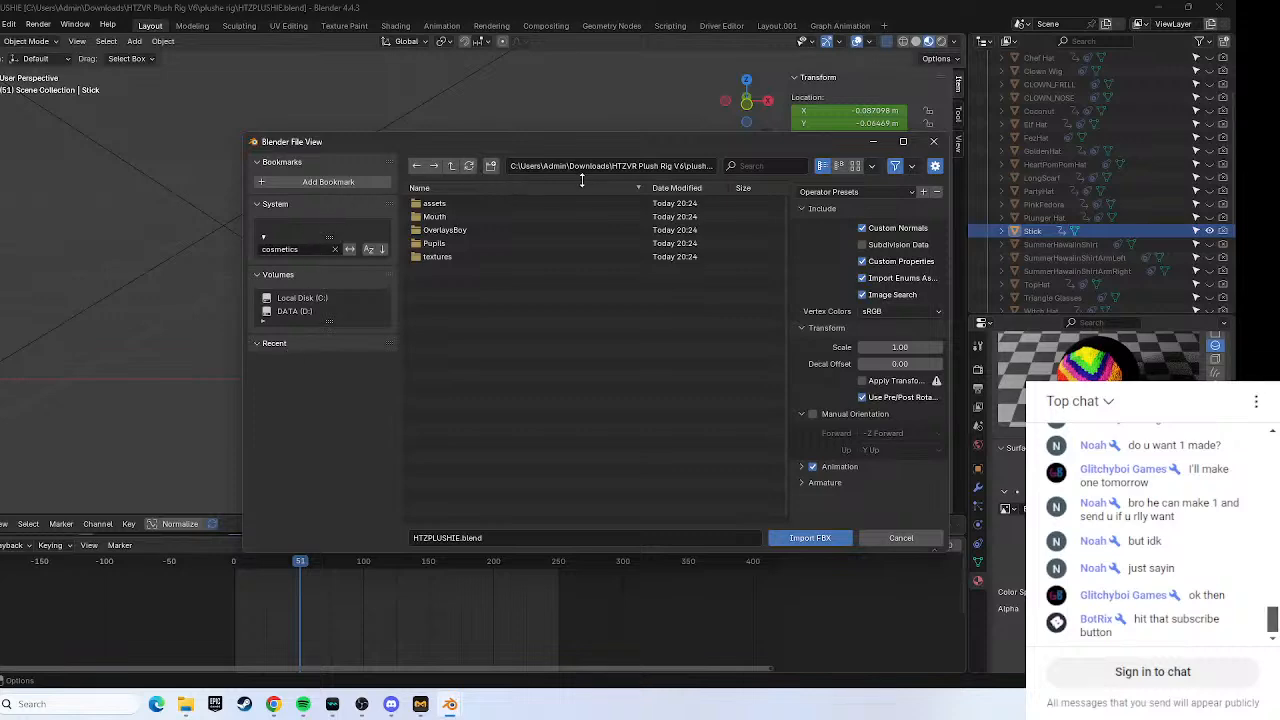
# Switch to Discord and download the Gorilla Tag cosmetics archive from the link in the how-to-get-plushie channel.
pyautogui.click(273, 704)
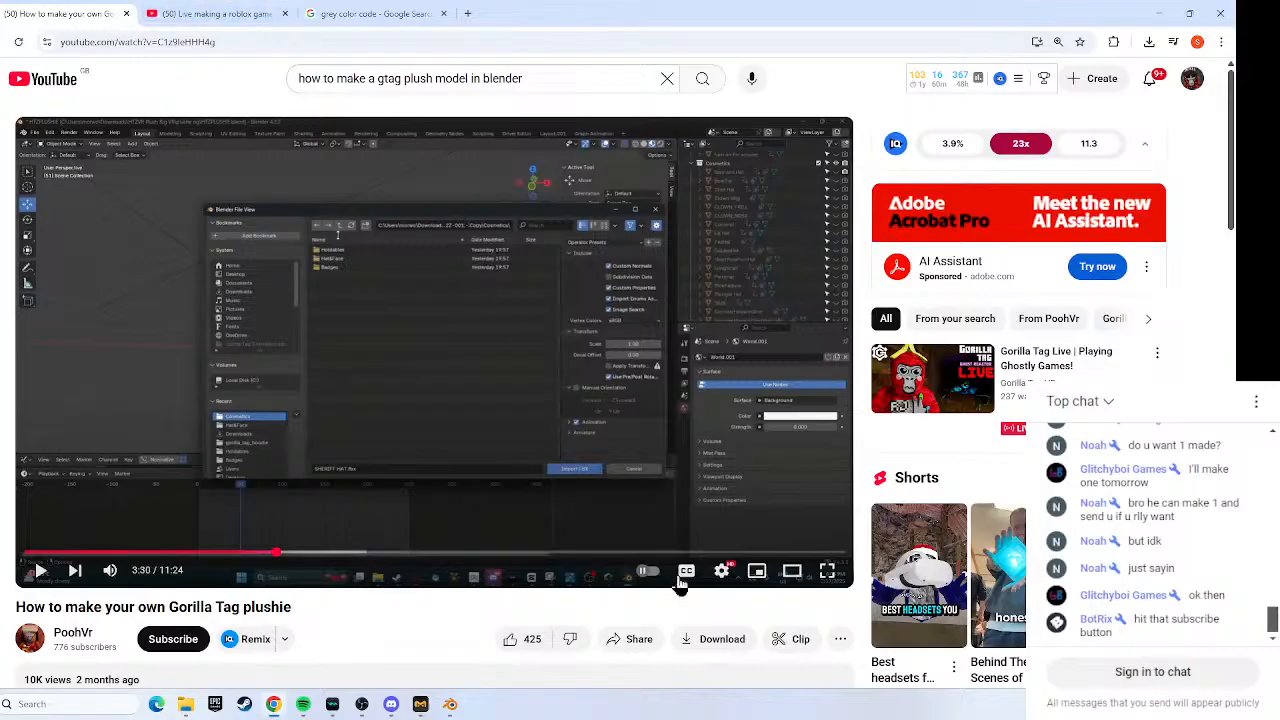
pyautogui.click(391, 704)
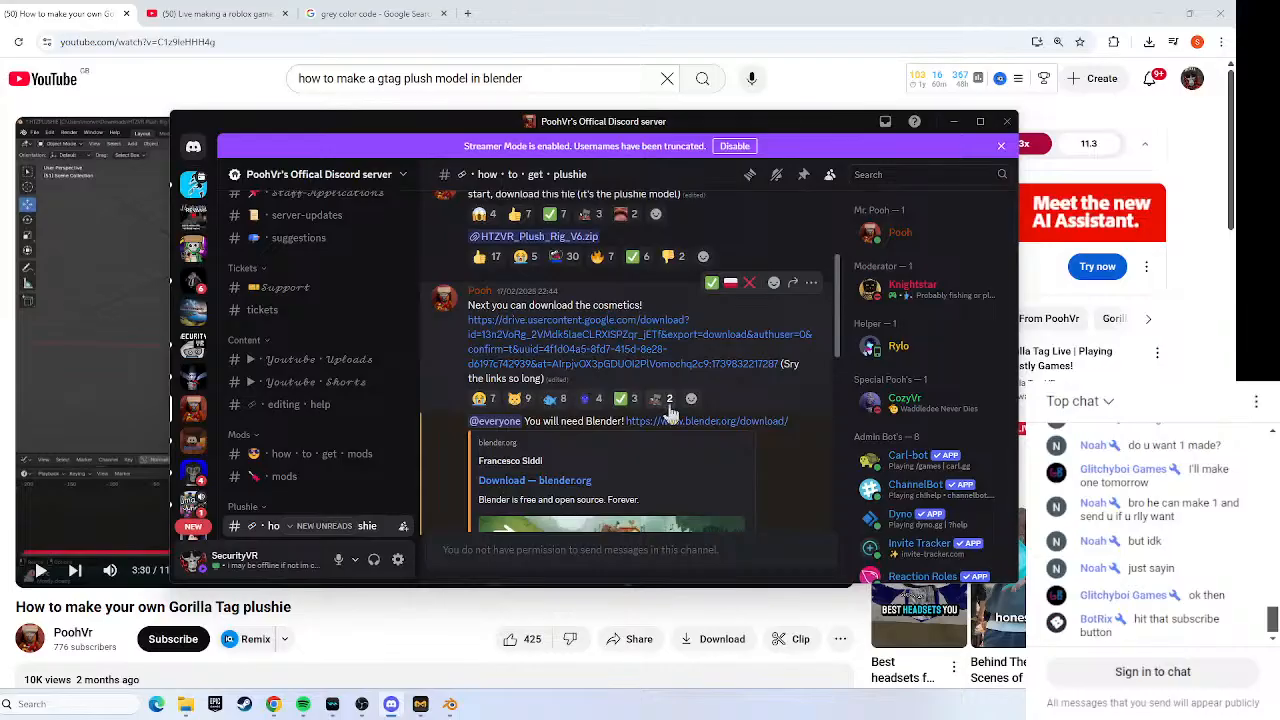
pyautogui.scroll(3, 529, 445)
pyautogui.click(540, 466)
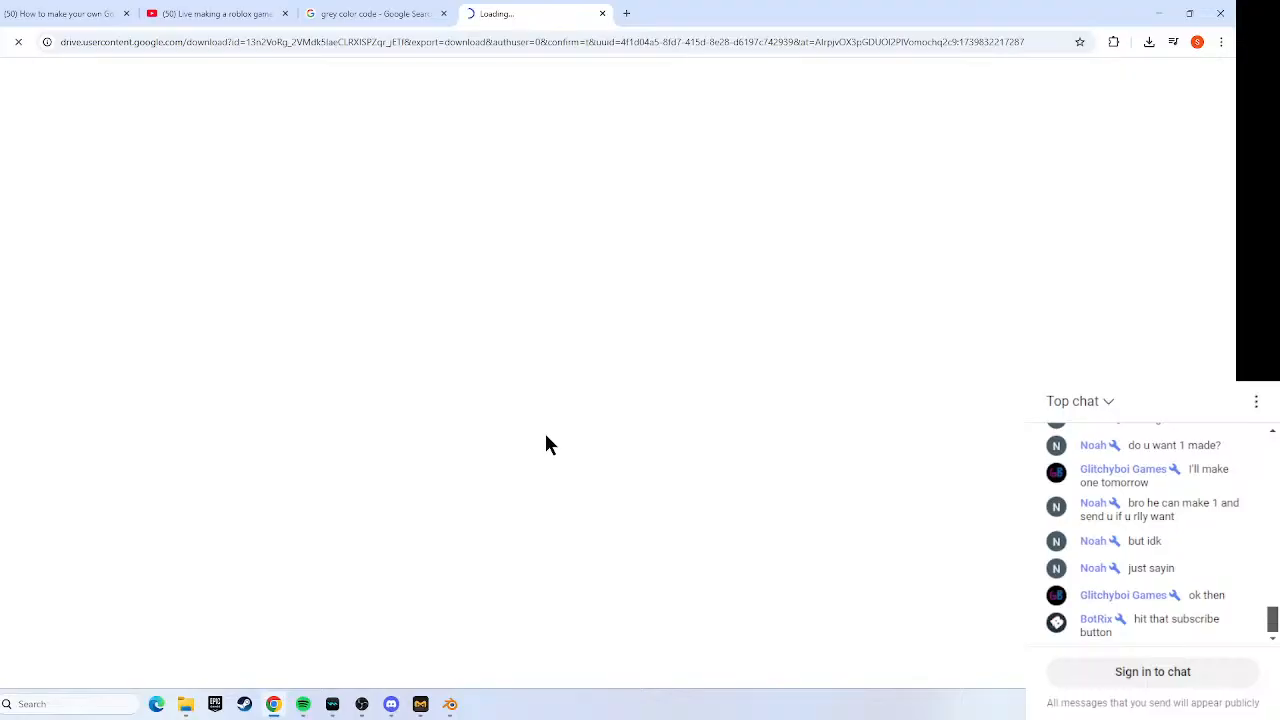
# Open the downloaded Gorilla Tag Cosmetics (1).zip, inspect the actions available for its Cosmetics folder, and close the File Explorer windows.
pyautogui.click(1145, 40)
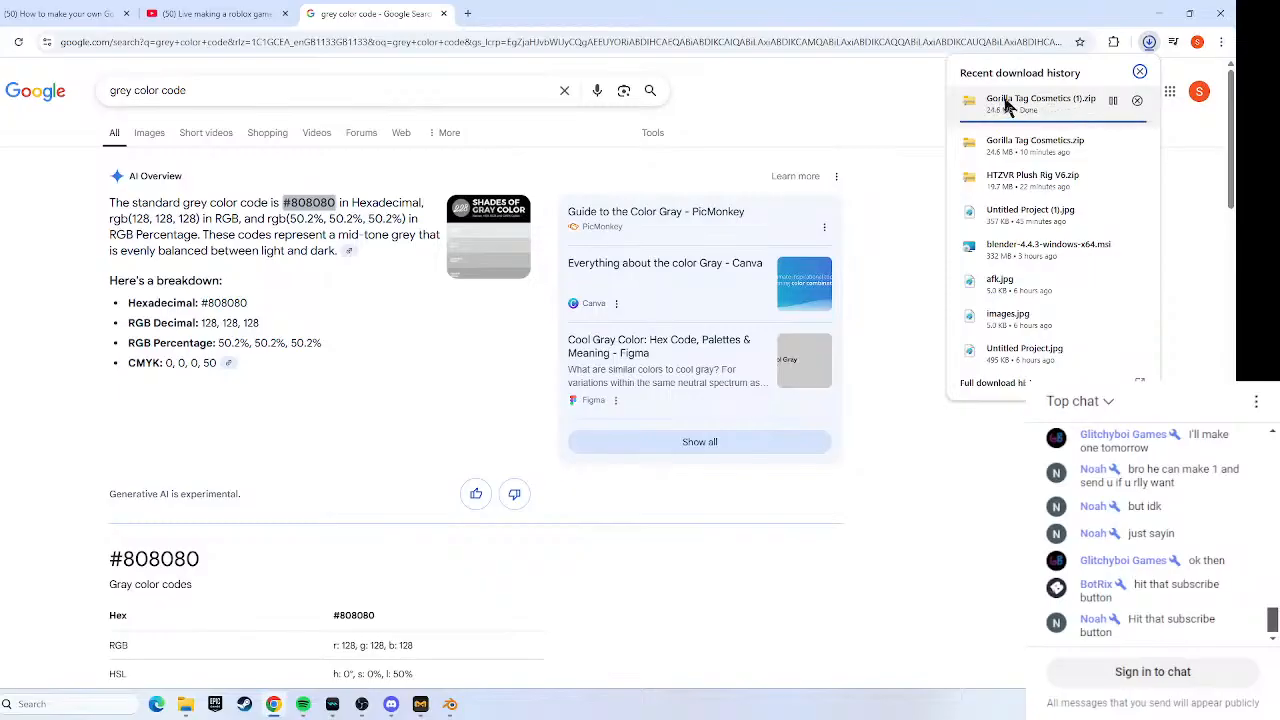
pyautogui.click(1110, 141)
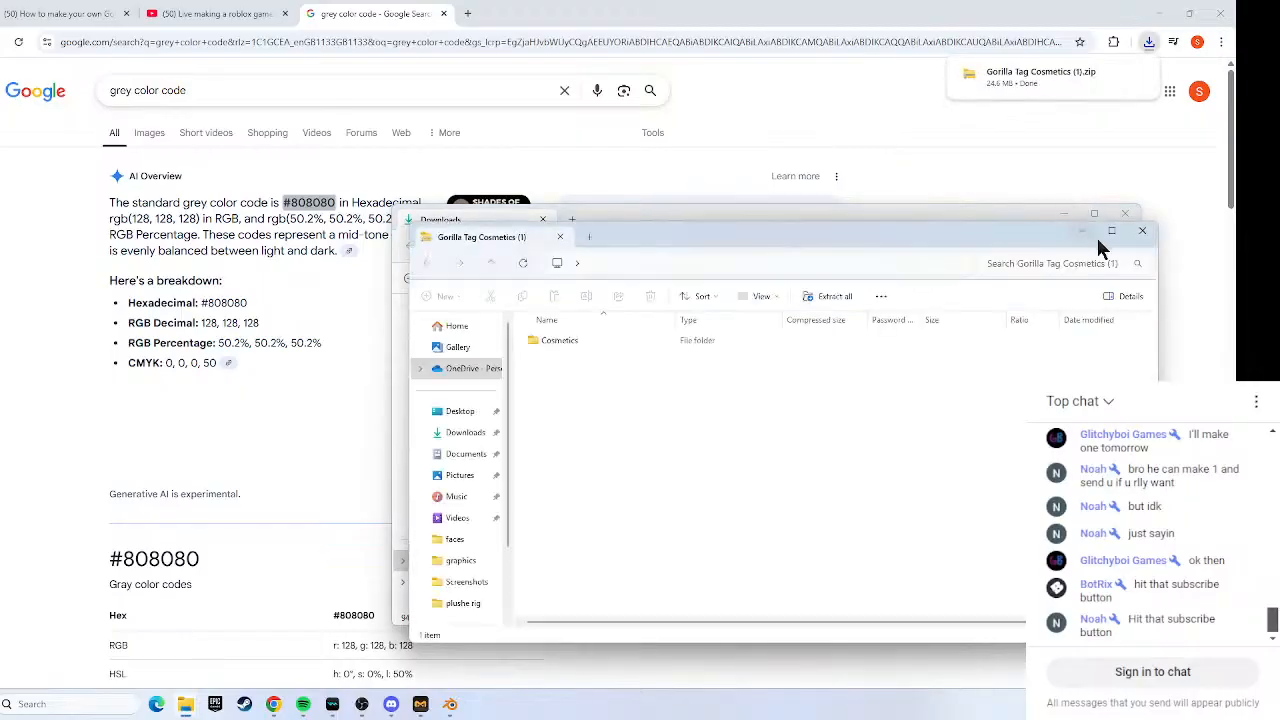
pyautogui.click(630, 347)
pyautogui.rightClick(634, 348)
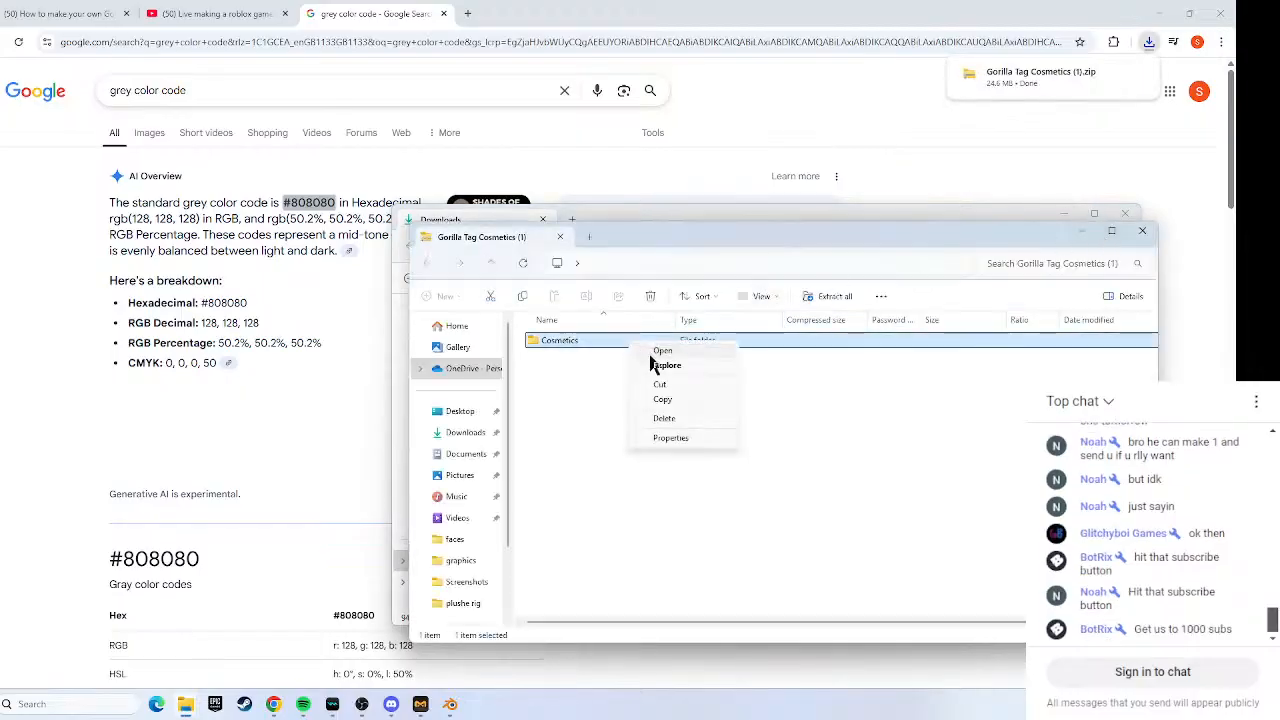
pyautogui.click(546, 348)
pyautogui.rightClick(546, 346)
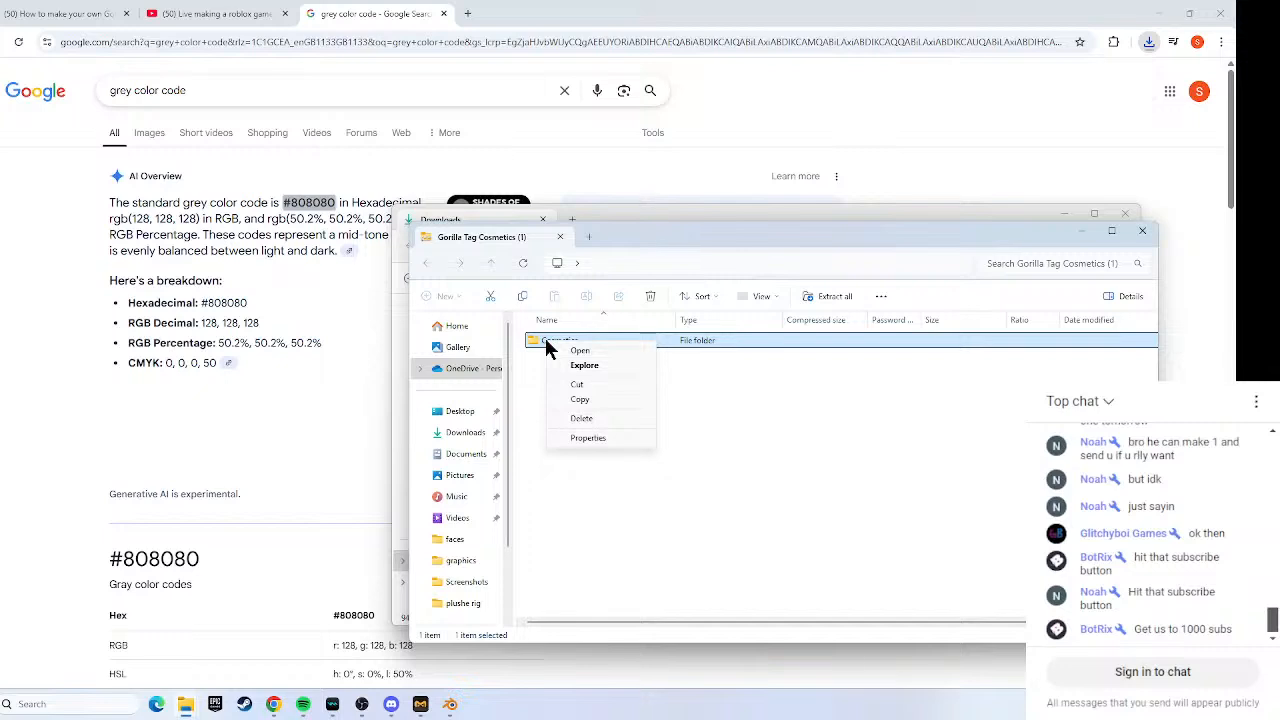
pyautogui.click(746, 414)
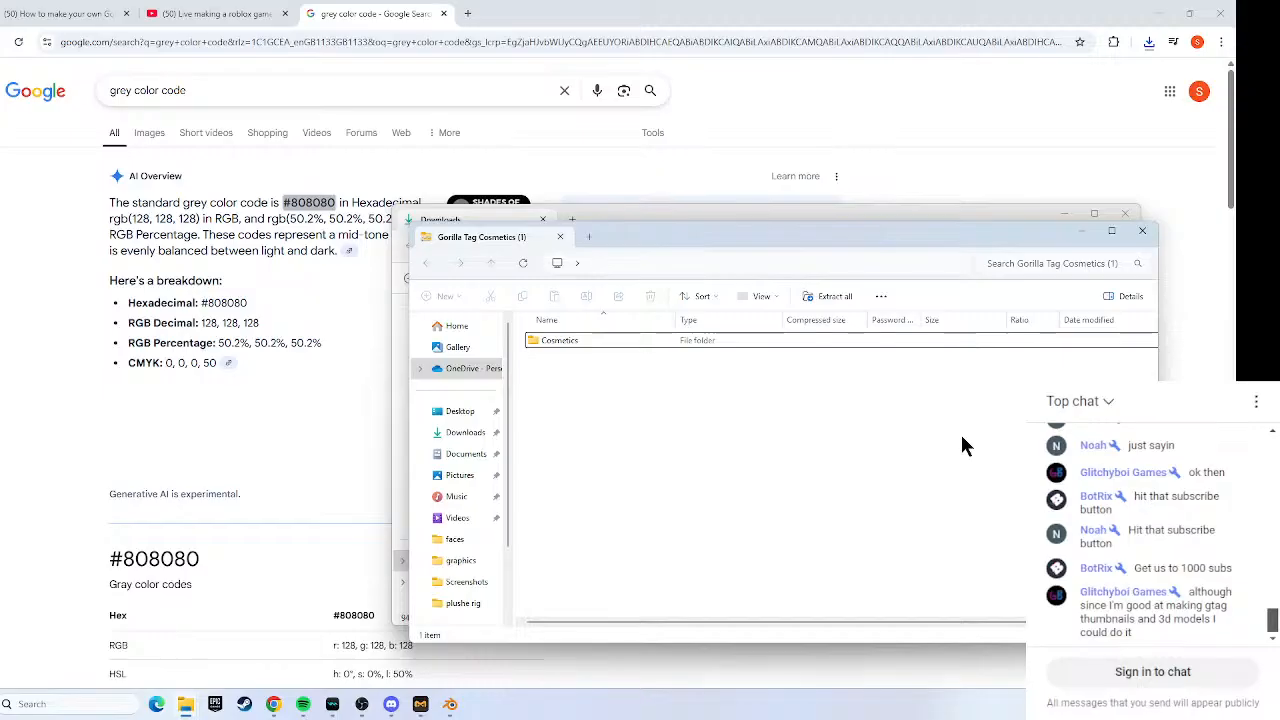
pyautogui.click(1142, 231)
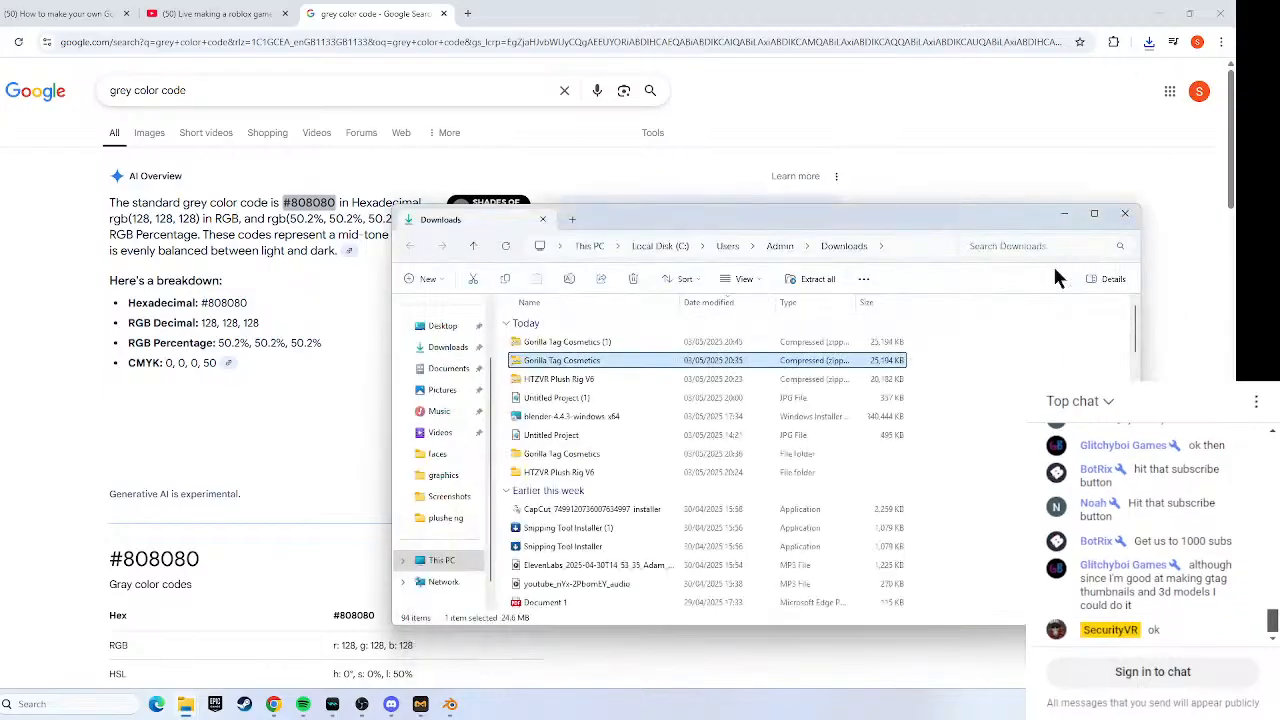
pyautogui.click(1125, 213)
# Return to Blender's import file browser, collapse its System and Volumes location lists, and cancel the FBX import.
pyautogui.moveTo(450, 704)
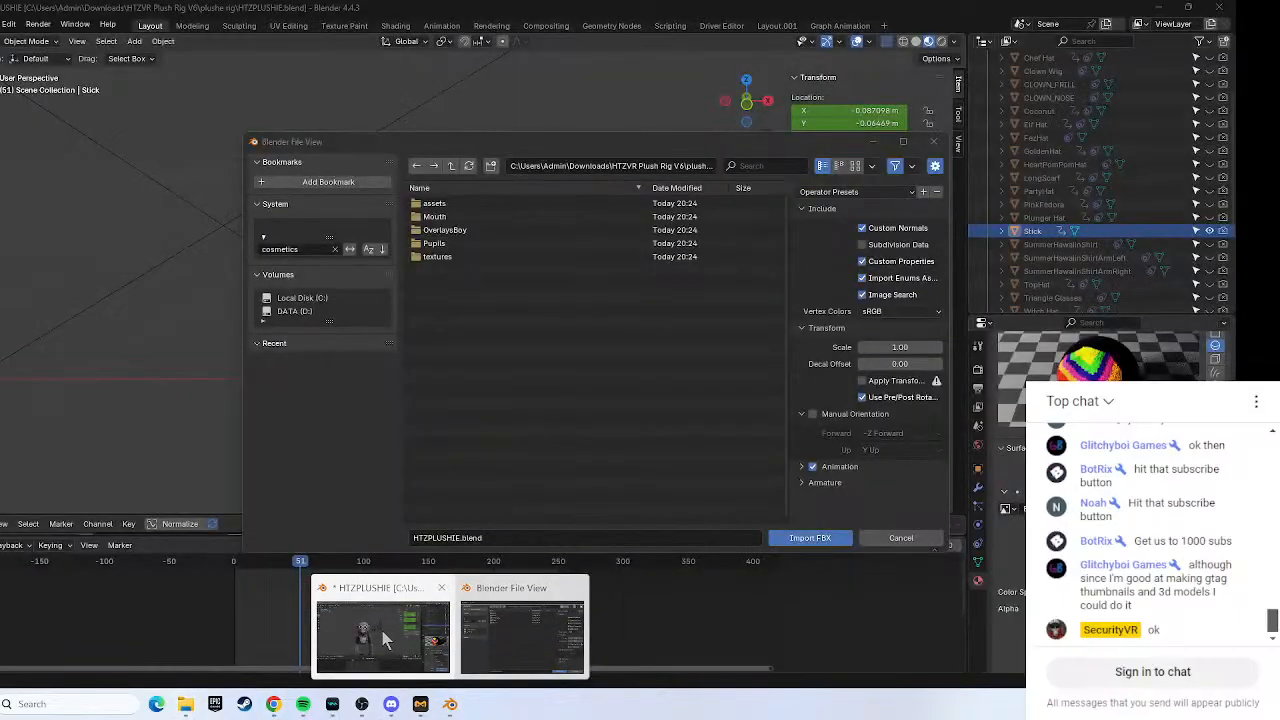
pyautogui.click(382, 638)
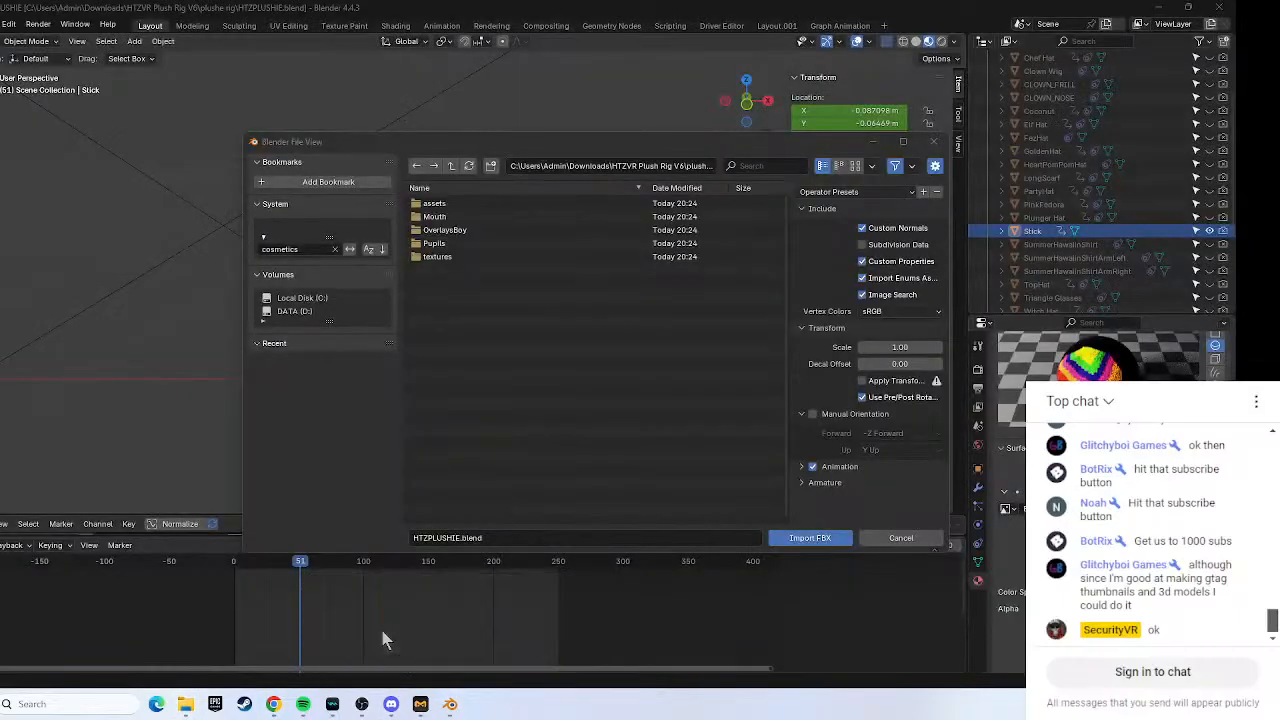
pyautogui.click(346, 205)
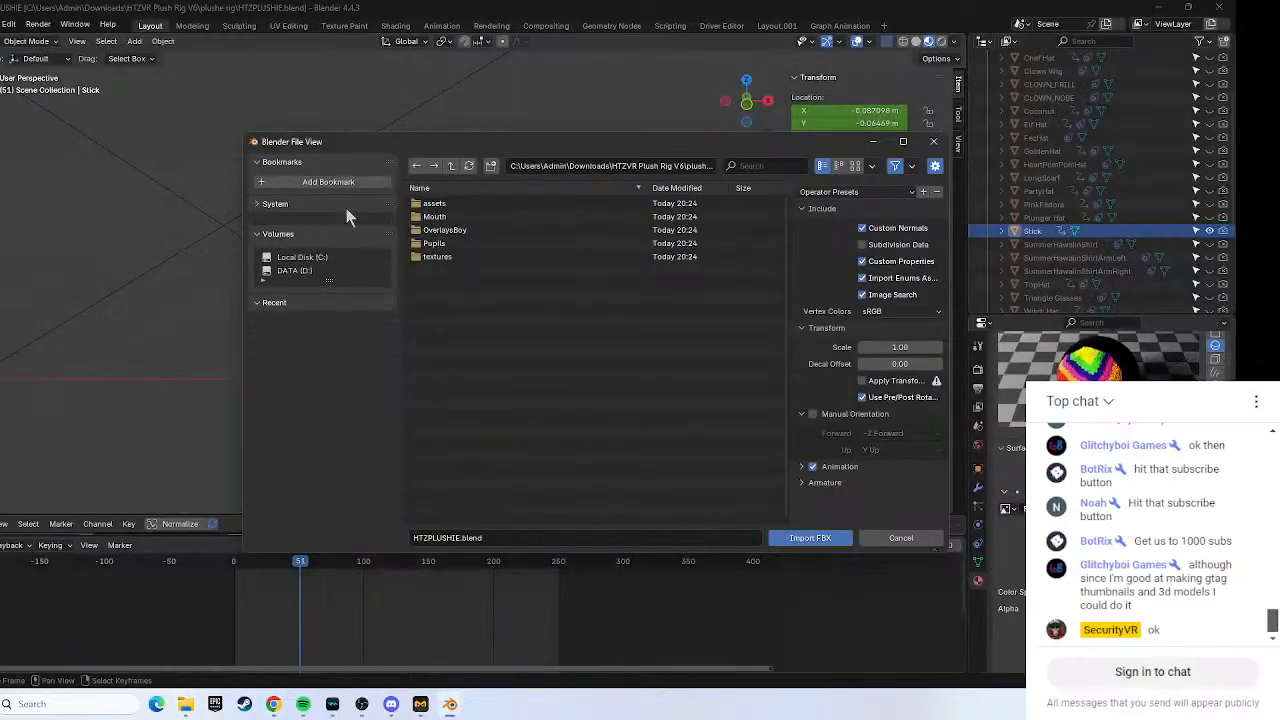
pyautogui.click(292, 223)
pyautogui.click(285, 243)
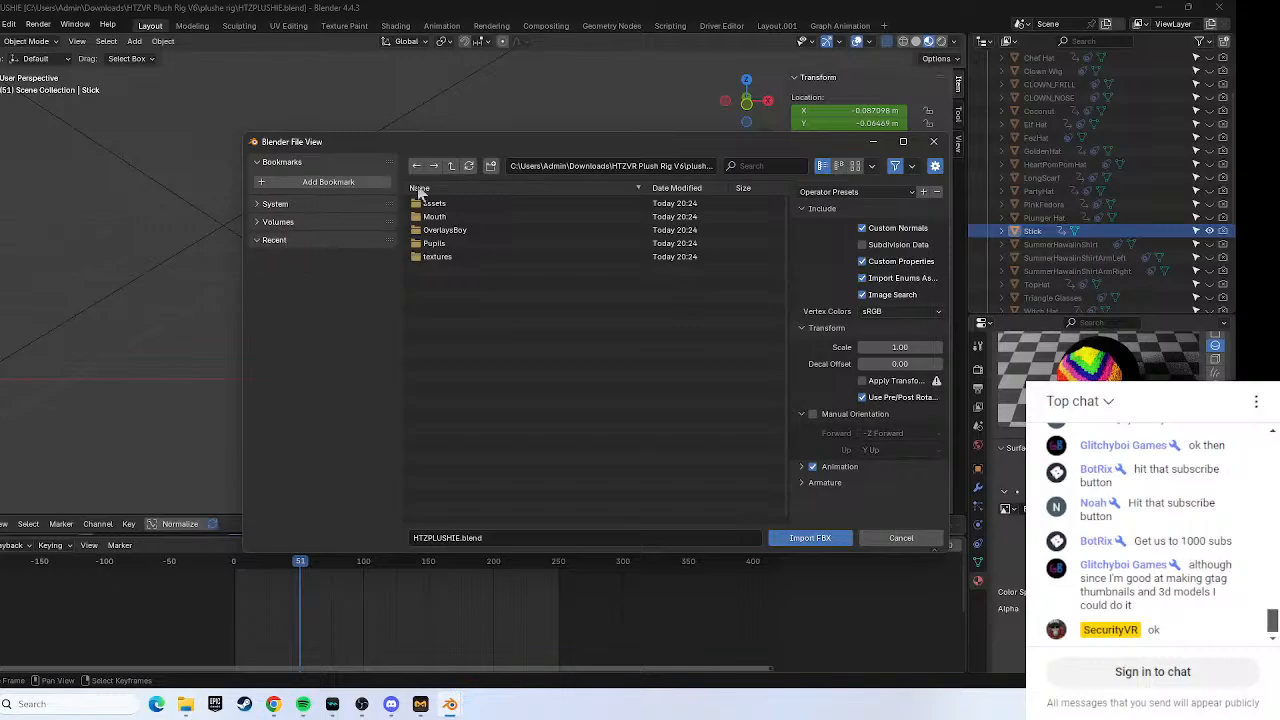
pyautogui.click(933, 141)
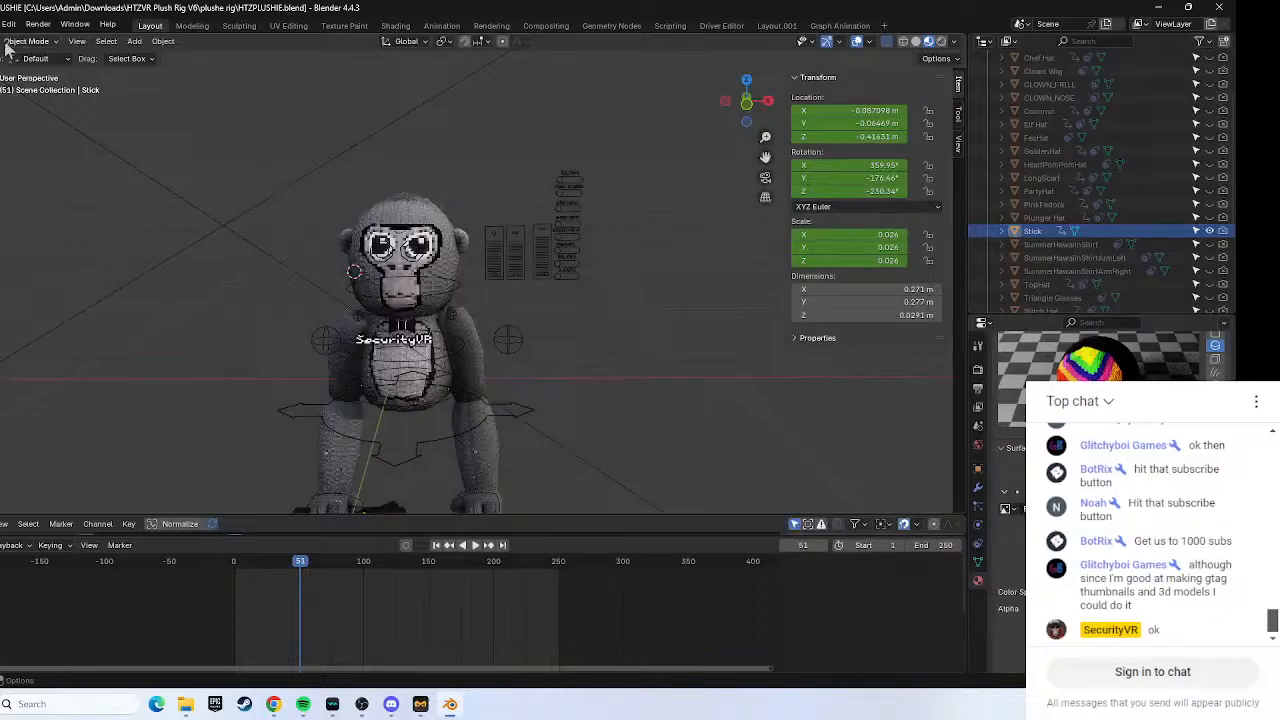
# Start a new FBX import in Blender to choose a cosmetic file.
pyautogui.click(8, 23)
pyautogui.moveTo(12, 216)
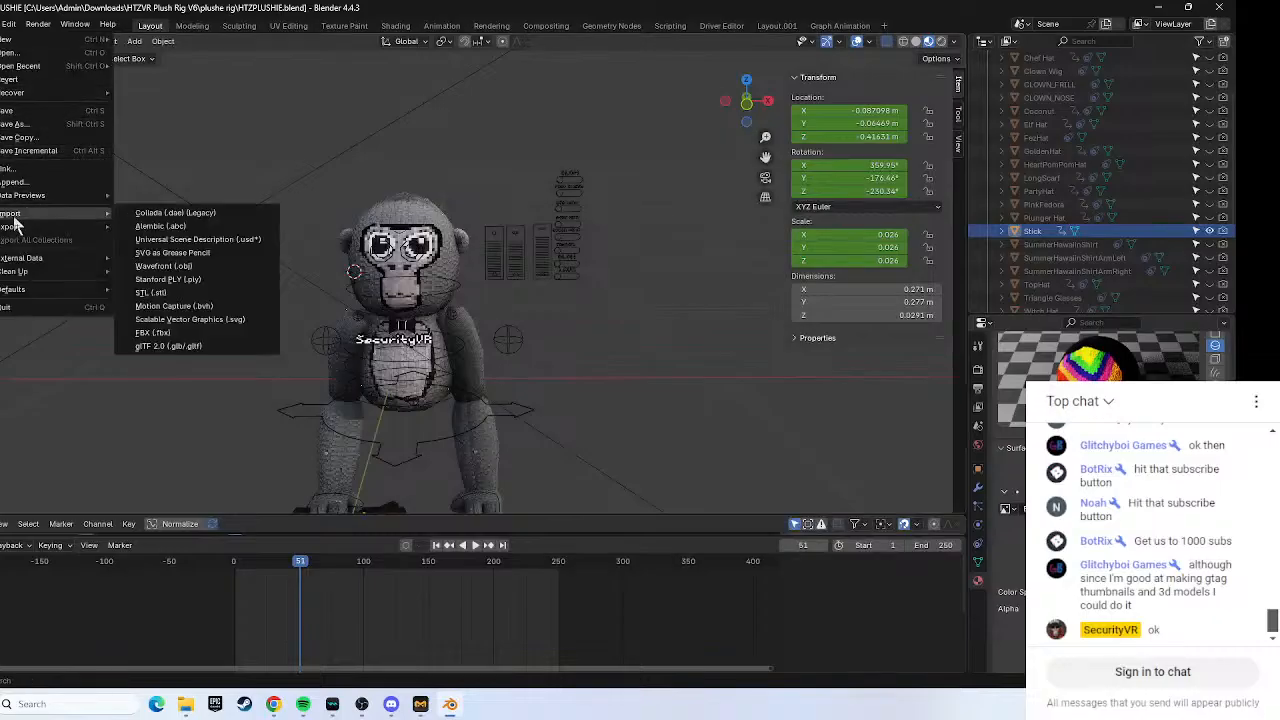
pyautogui.click(152, 332)
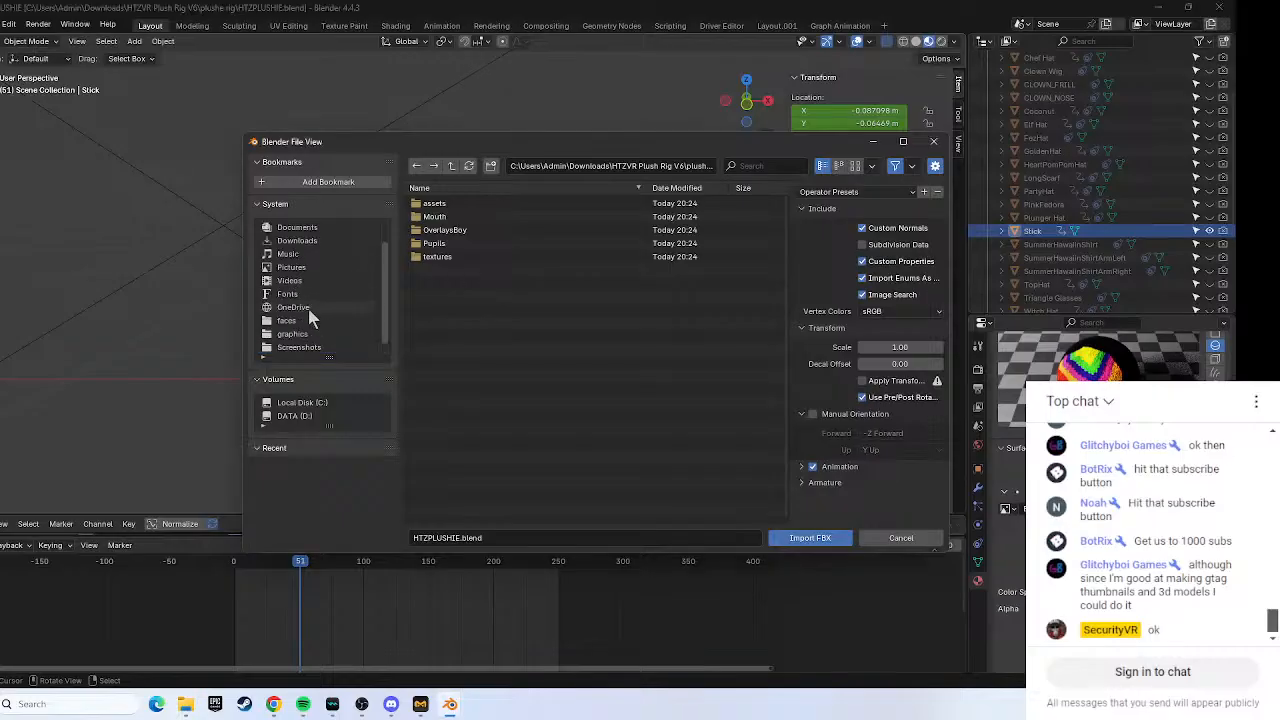
pyautogui.click(263, 452)
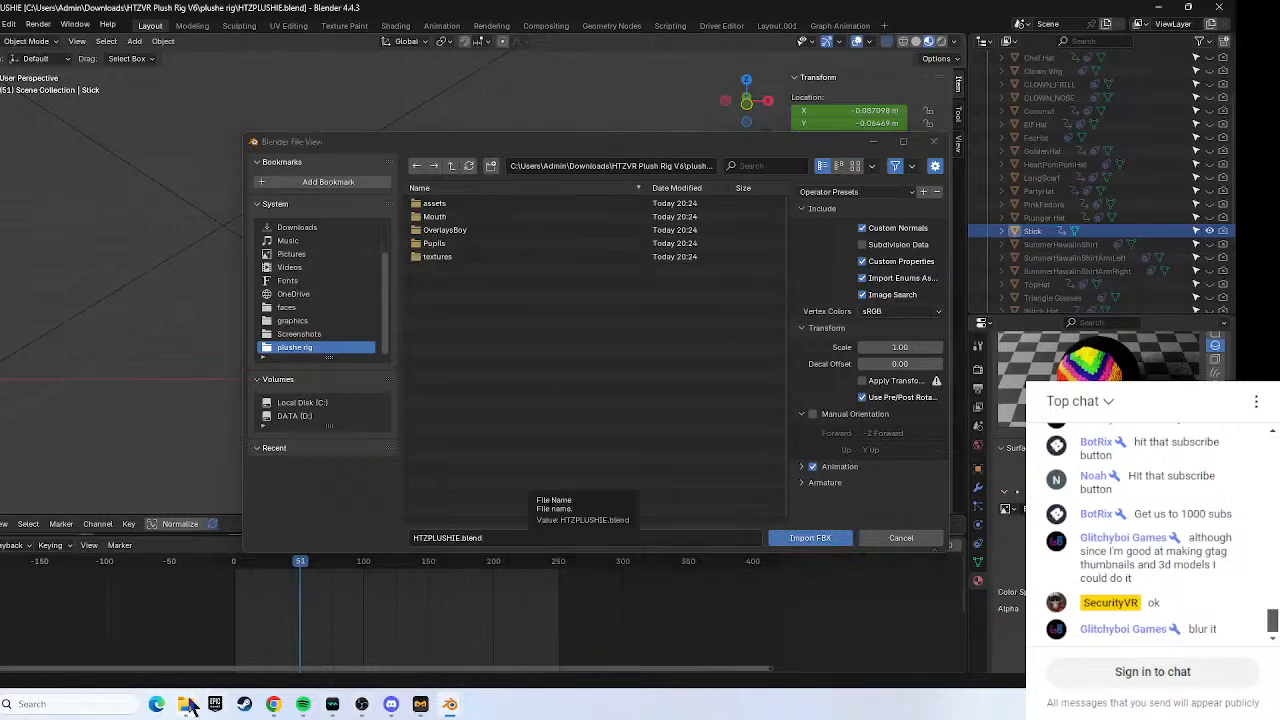
# Try to bring the Gorilla Tag Cosmetics (1) archive from File Explorer's recent files into Blender.
pyautogui.moveTo(188, 705)
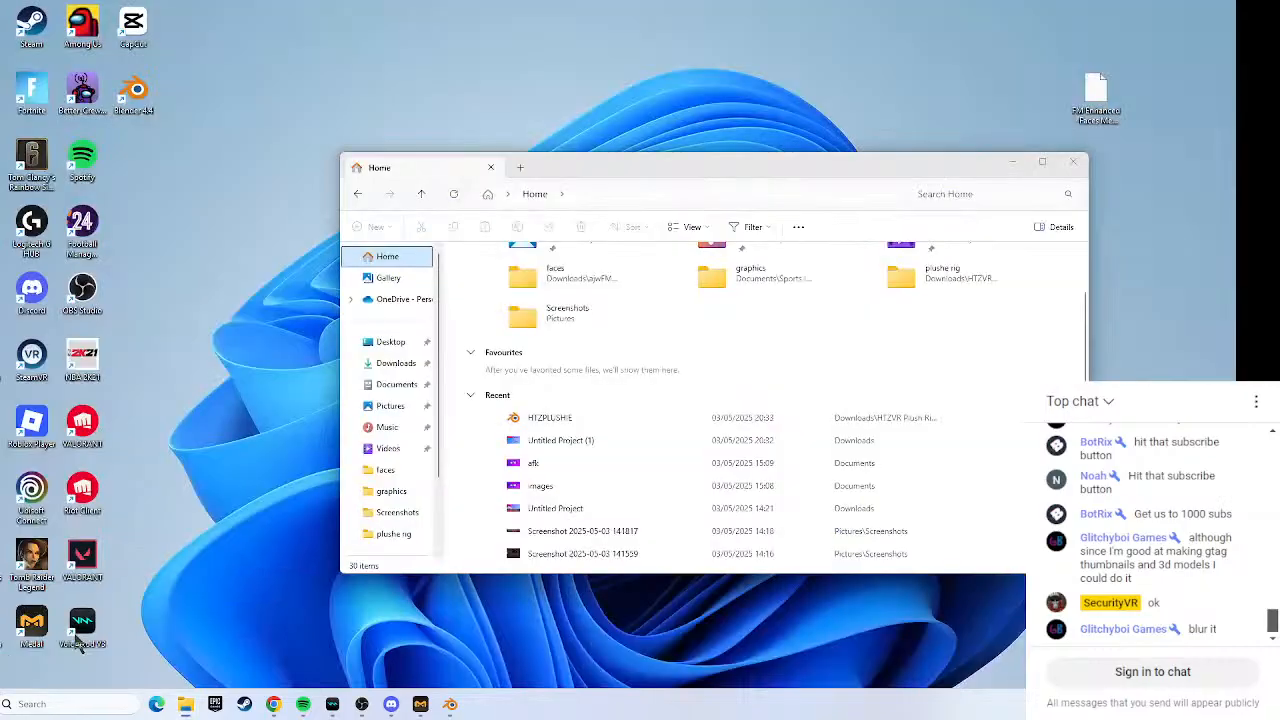
pyautogui.click(89, 637)
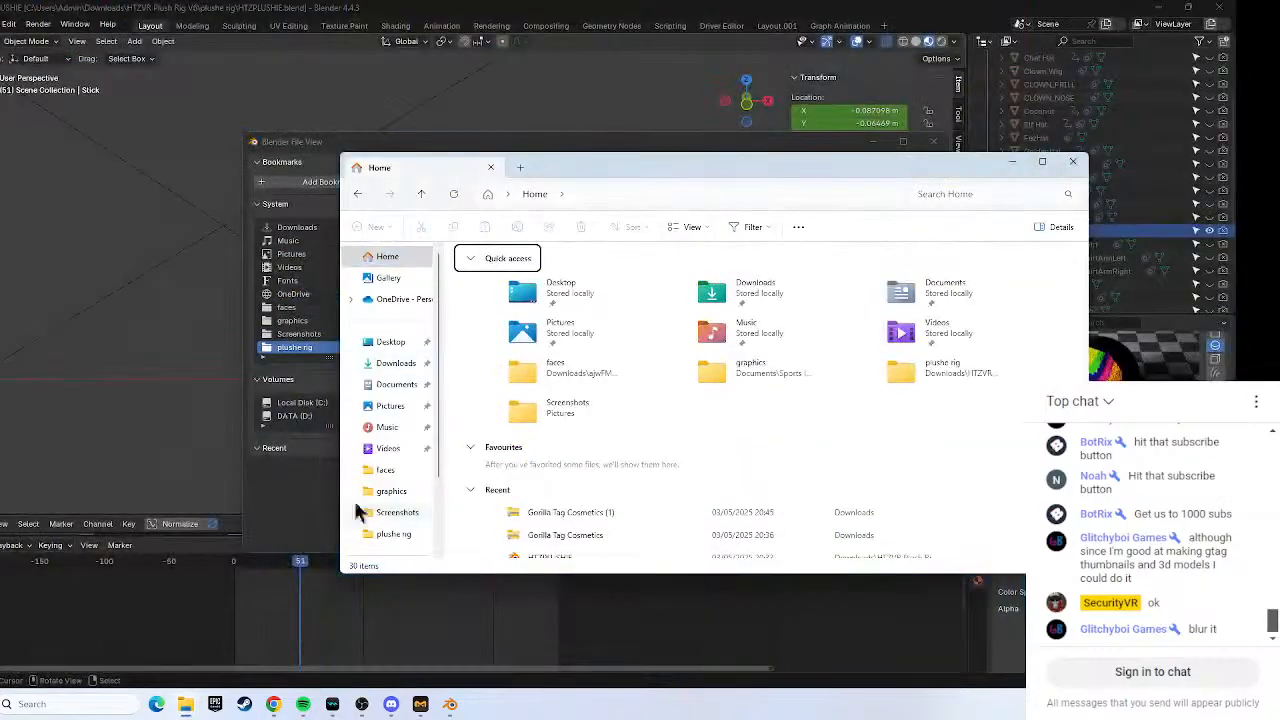
pyautogui.moveTo(567, 512); pyautogui.dragTo(411, 635)
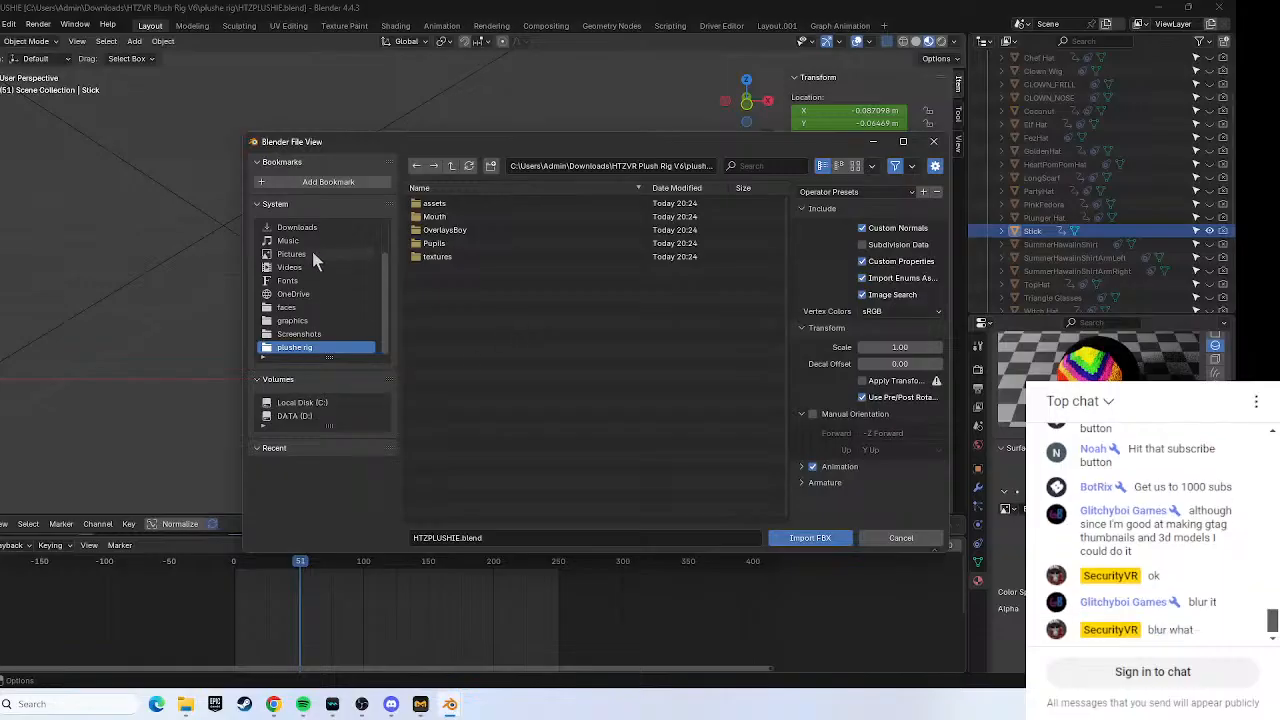
# Look through the import file browser's system locations, from Downloads to plushe rig, for the cosmetics files.
pyautogui.click(289, 231)
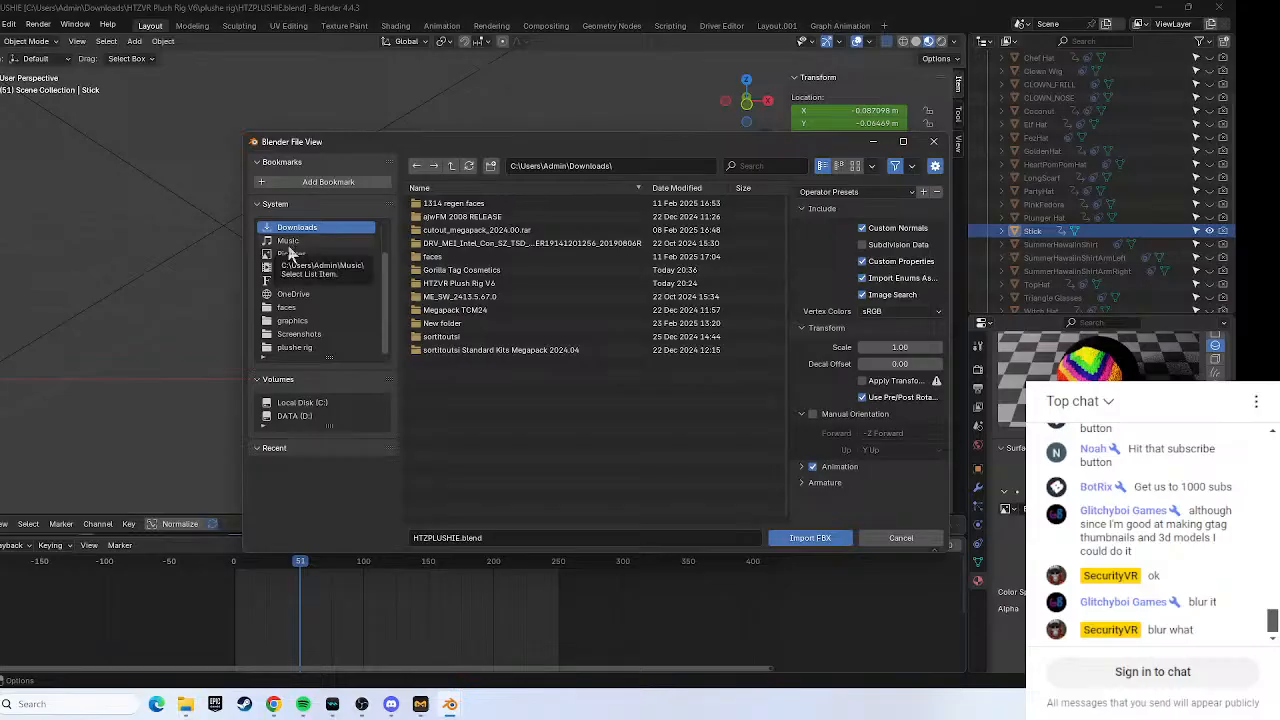
pyautogui.click(288, 245)
pyautogui.click(289, 256)
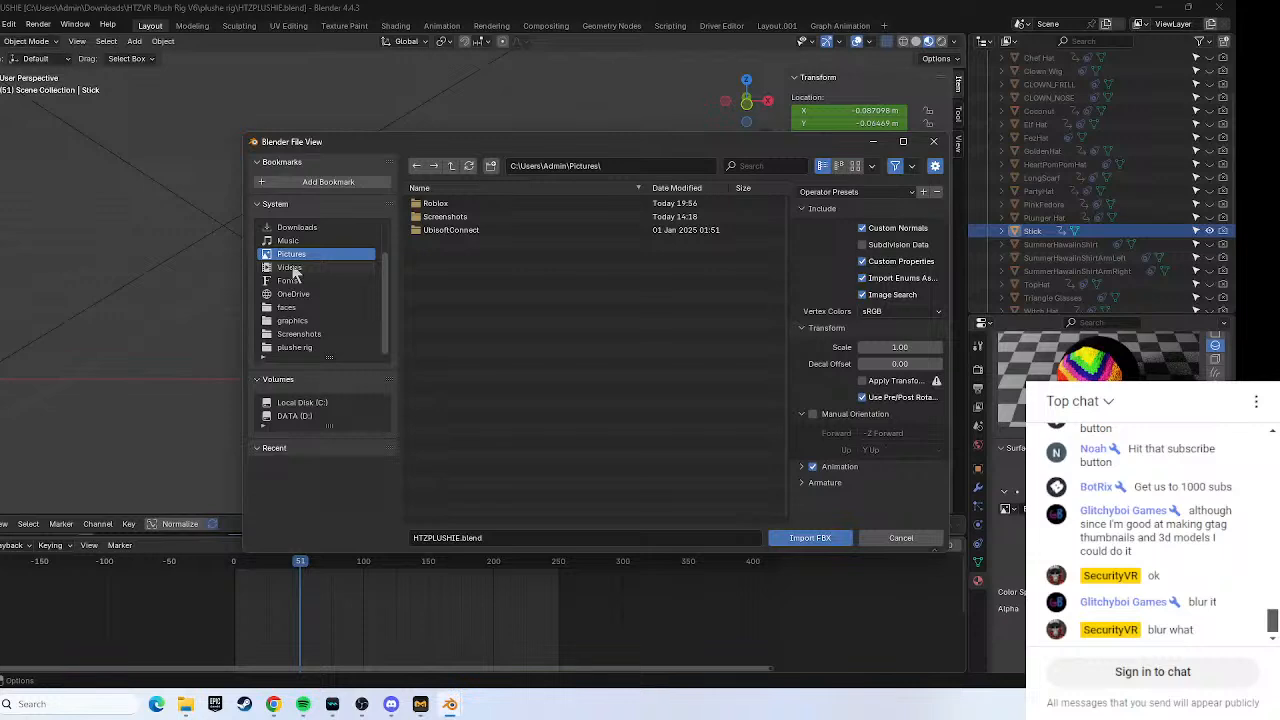
pyautogui.click(293, 268)
pyautogui.click(304, 282)
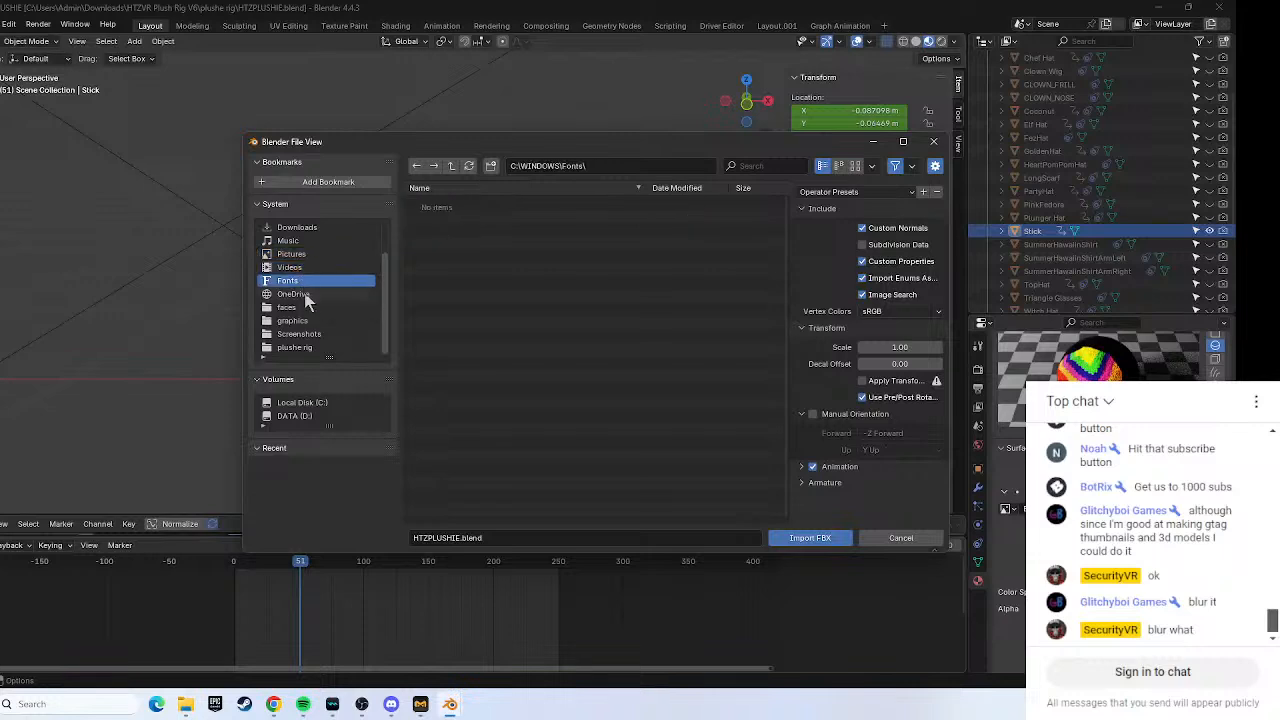
pyautogui.click(305, 295)
pyautogui.click(309, 307)
pyautogui.click(312, 320)
pyautogui.click(316, 334)
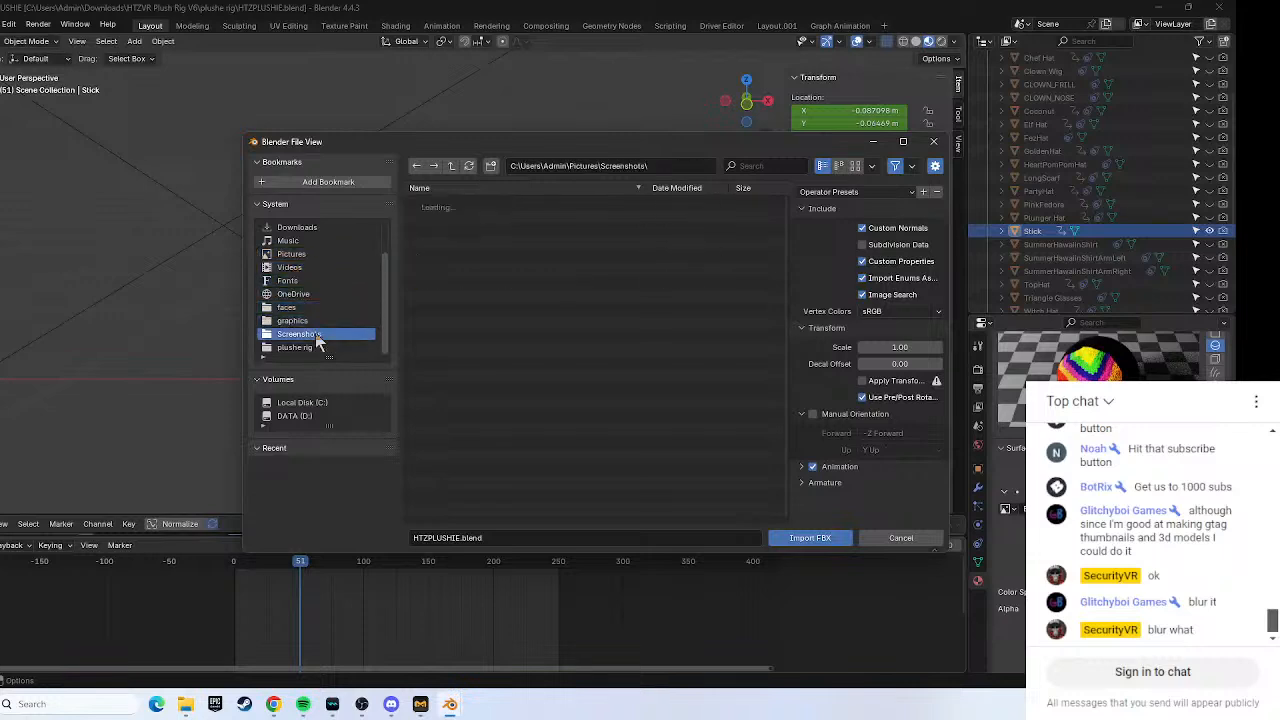
pyautogui.click(317, 347)
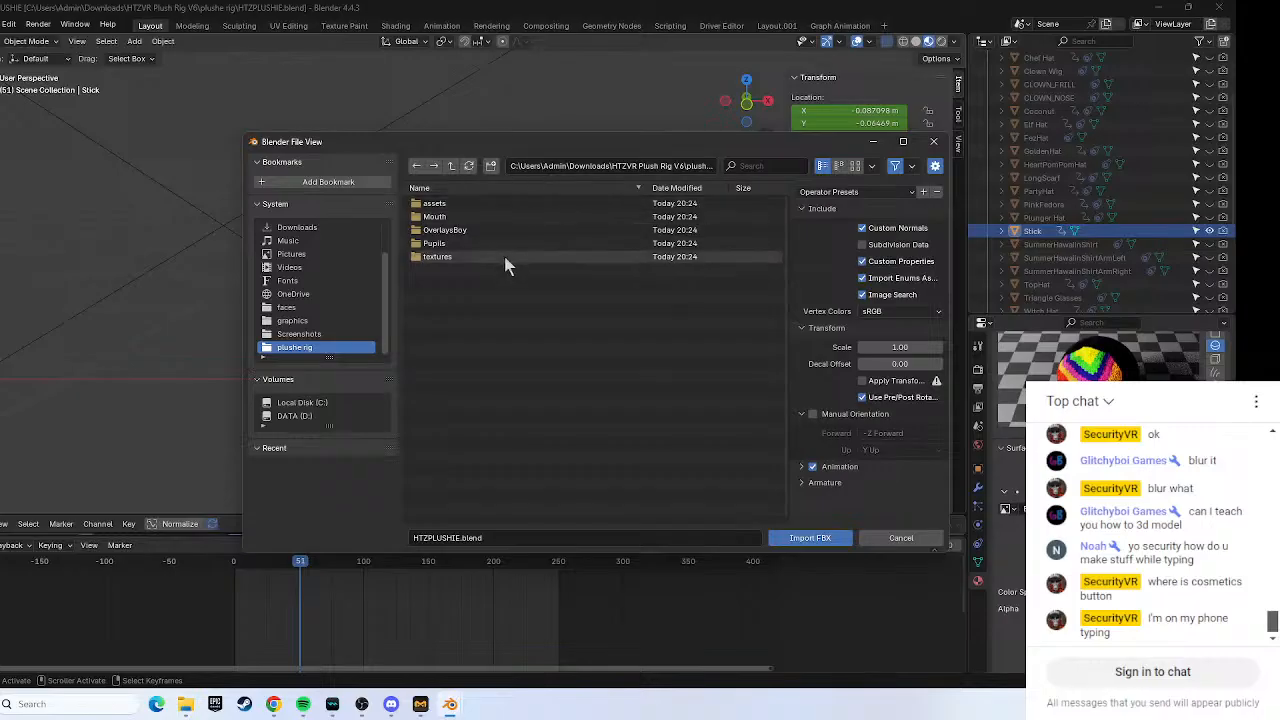
pyautogui.click(299, 334)
pyautogui.click(295, 321)
pyautogui.click(300, 334)
pyautogui.click(311, 347)
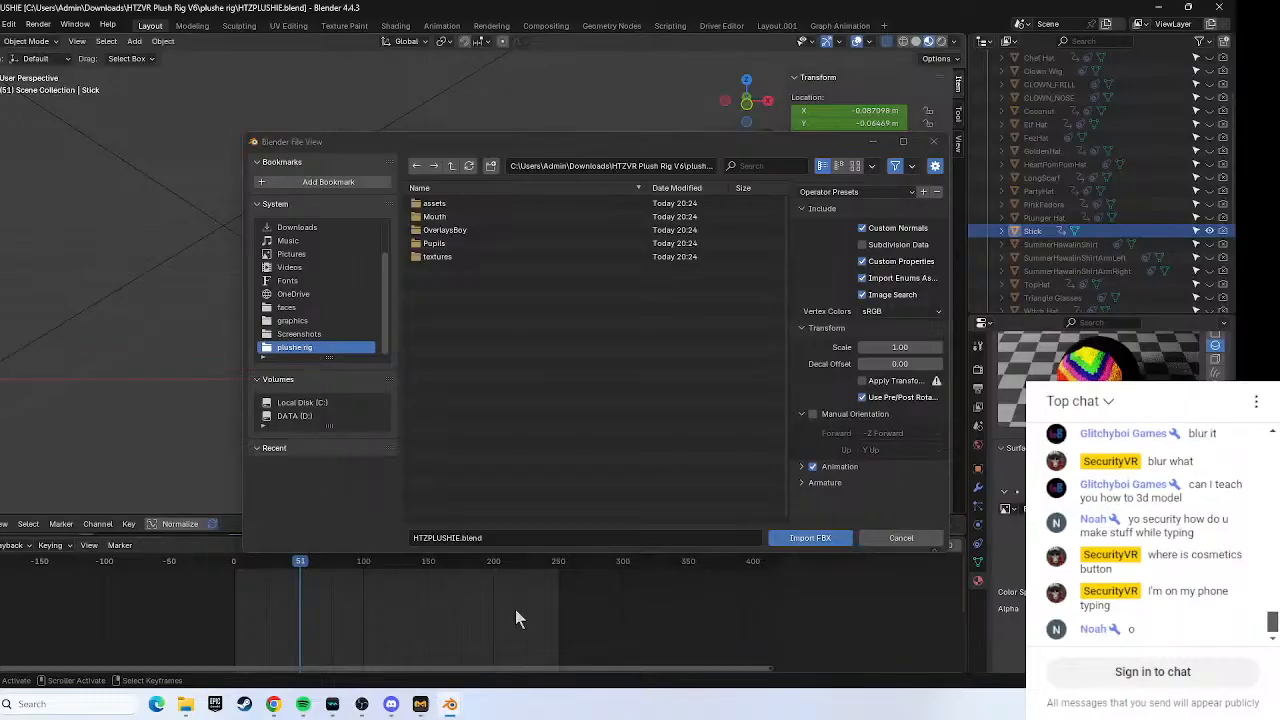
# Switch to Chrome, open the downloaded Gorilla Tag Cosmetics (1).zip, try to move its Cosmetics folder to Home, and view the recent files.
pyautogui.click(275, 700)
pyautogui.click(1148, 47)
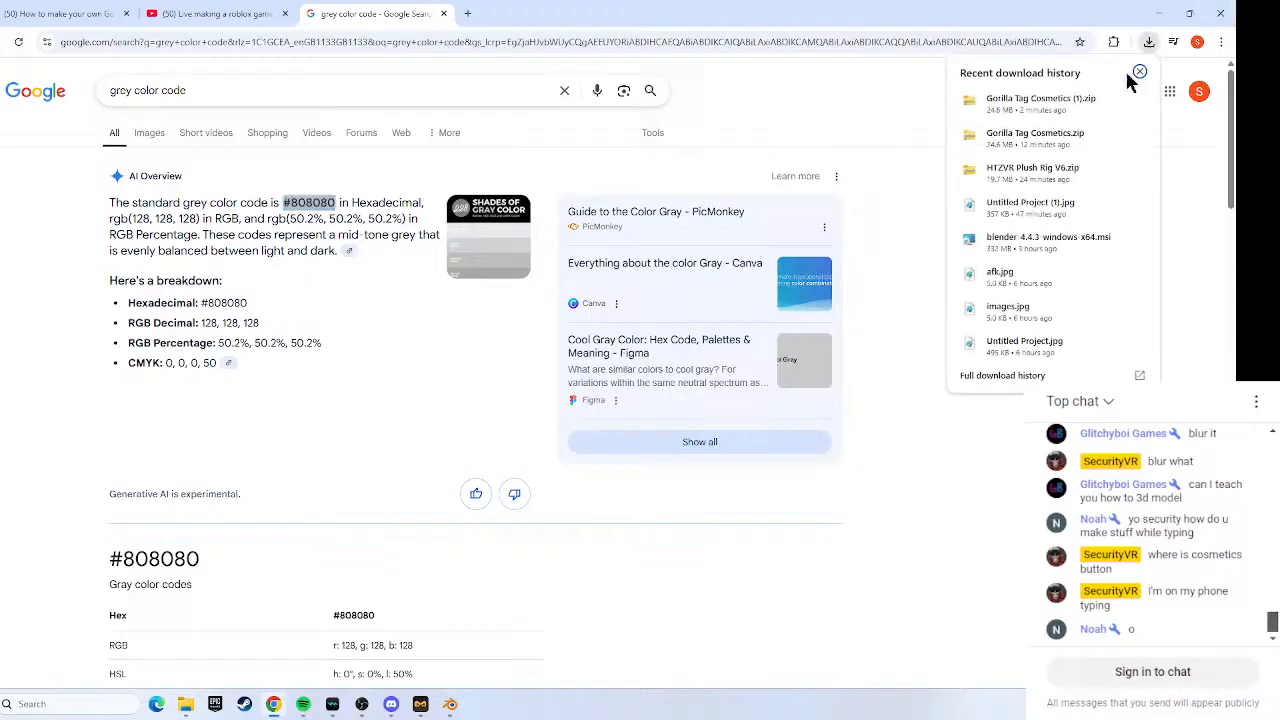
pyautogui.click(1088, 100)
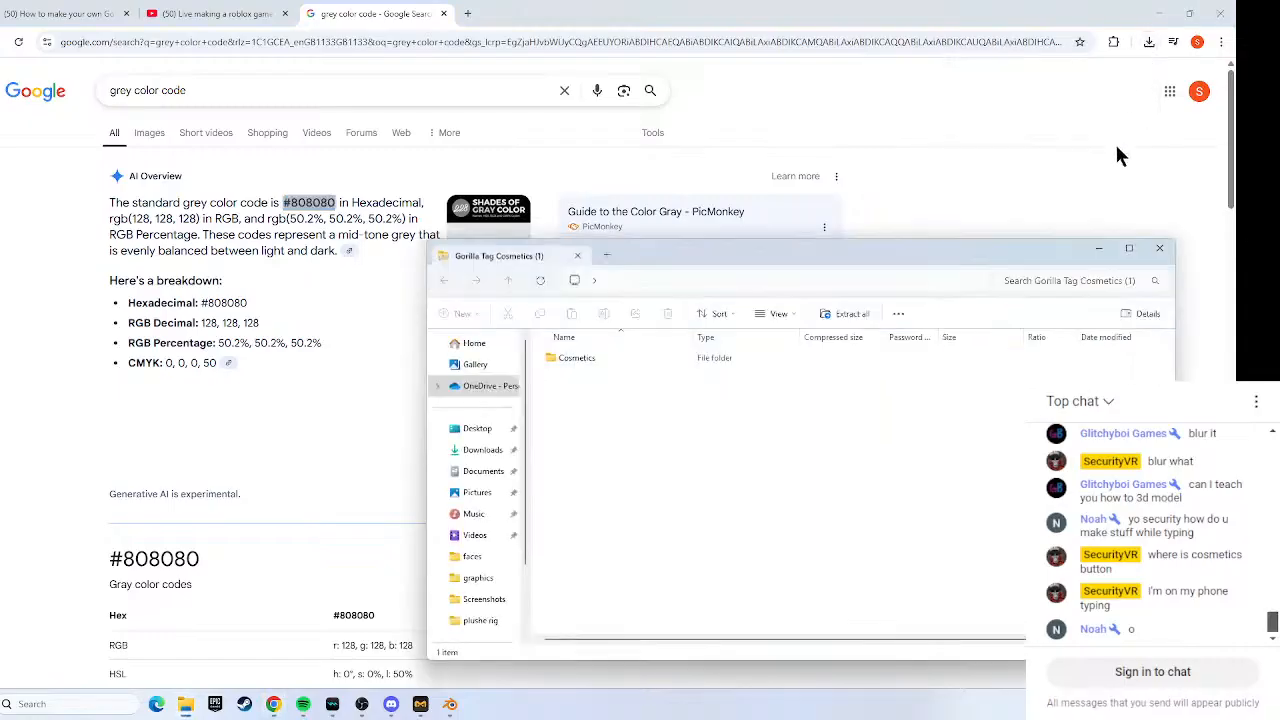
pyautogui.click(620, 362)
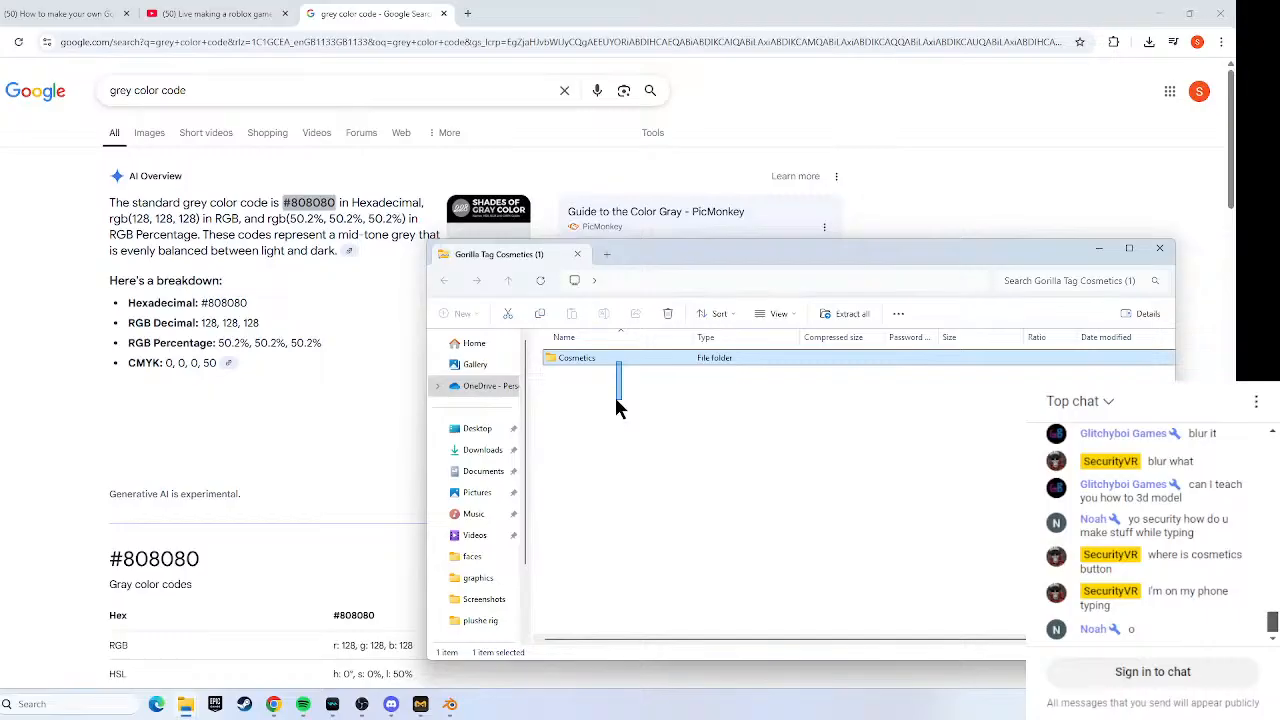
pyautogui.moveTo(586, 362); pyautogui.dragTo(473, 342)
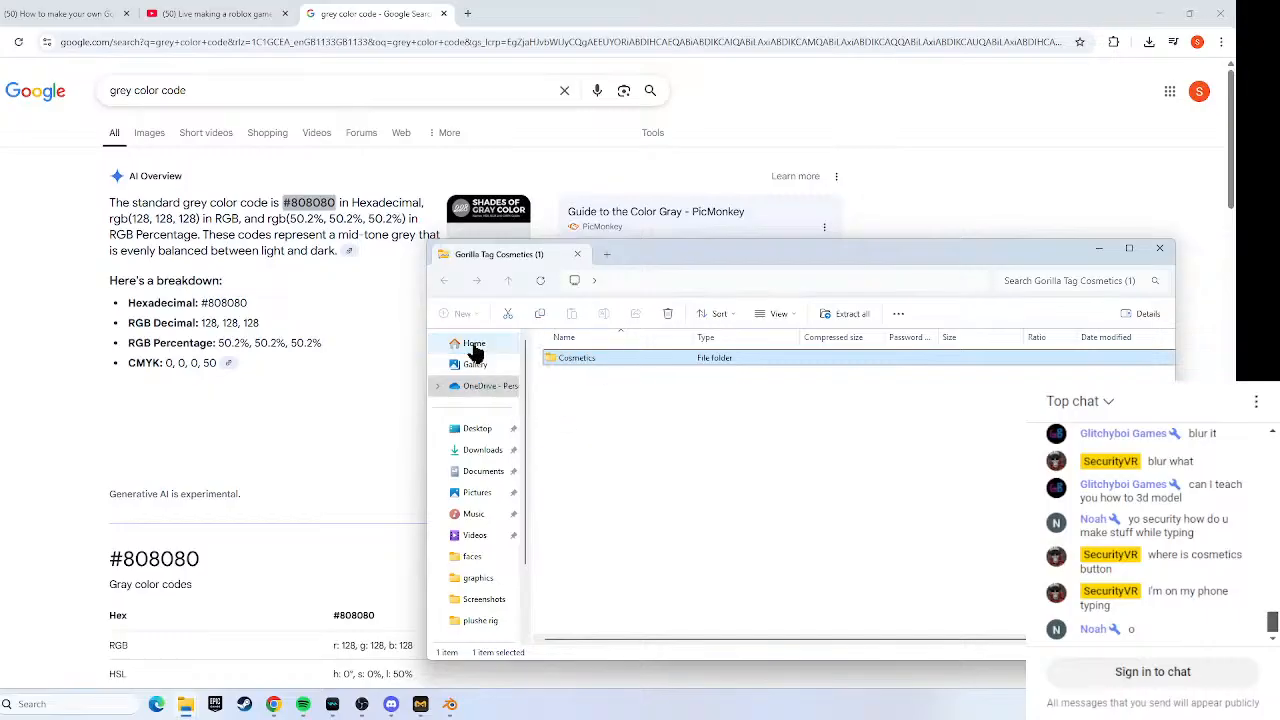
pyautogui.click(472, 343)
pyautogui.scroll(-3, 575, 400)
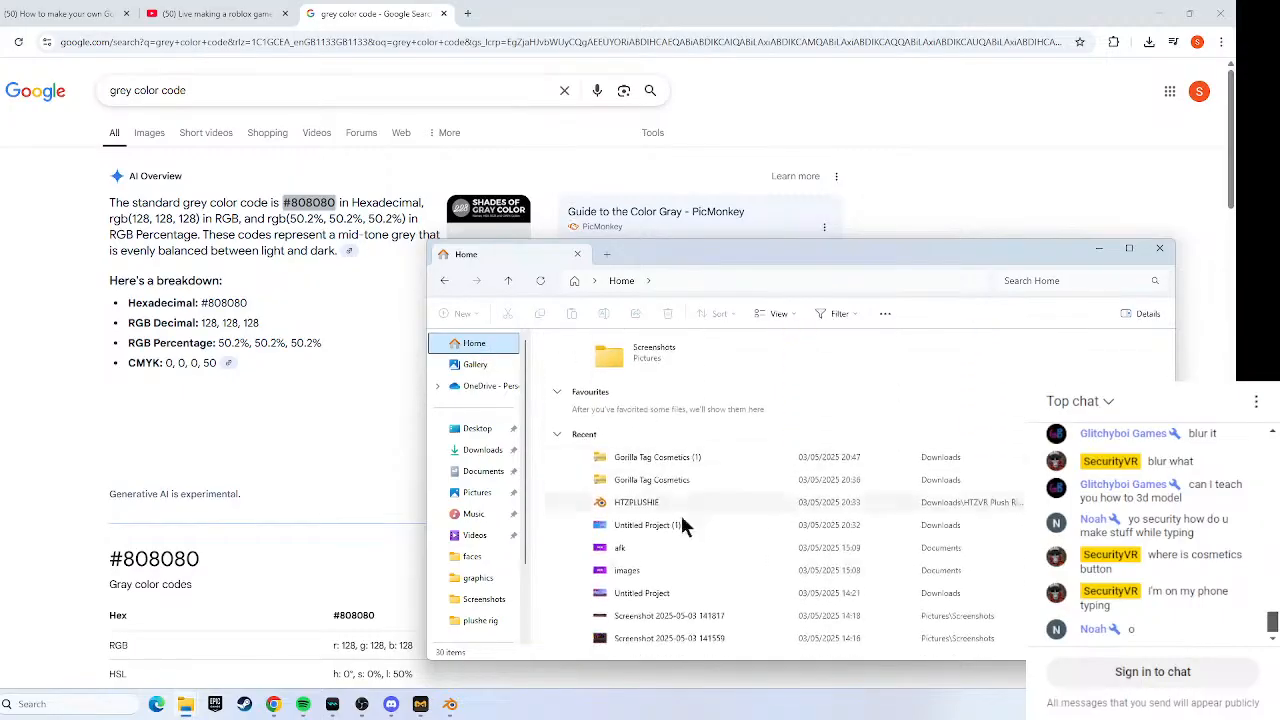
# Return to Blender's FBX import browser and show the Downloads folder.
pyautogui.moveTo(450, 705)
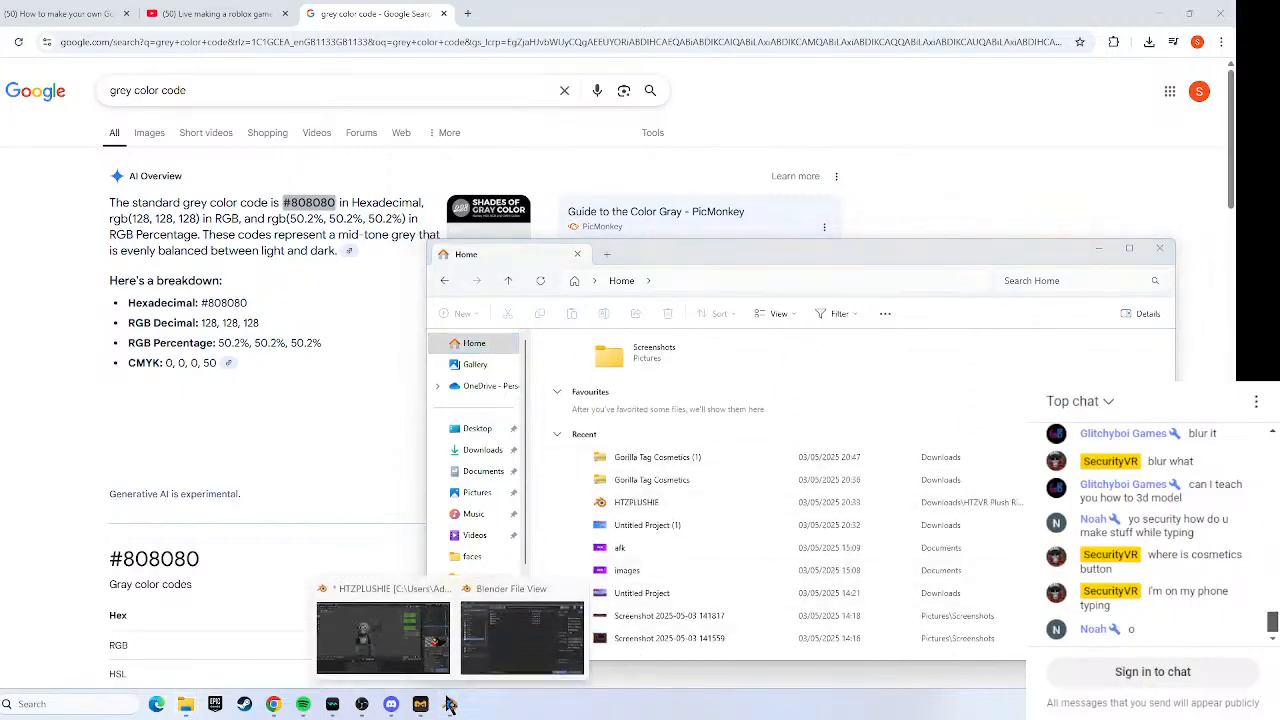
pyautogui.click(410, 605)
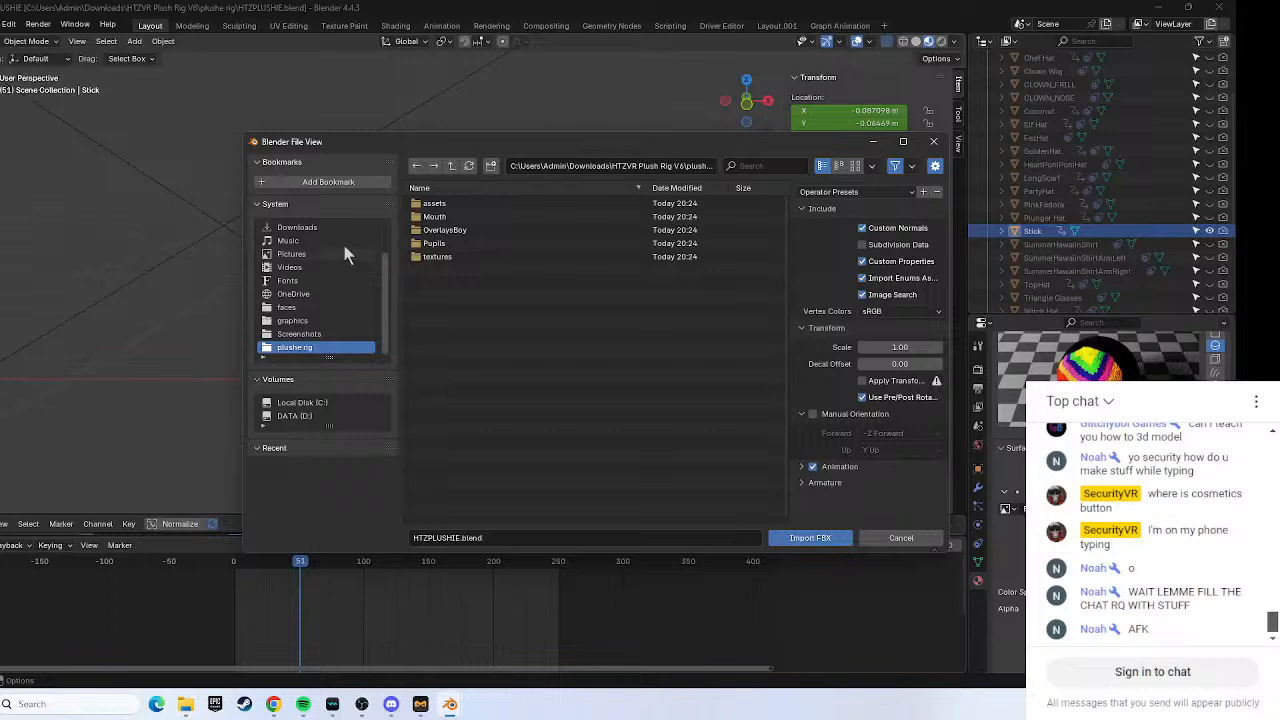
pyautogui.click(300, 227)
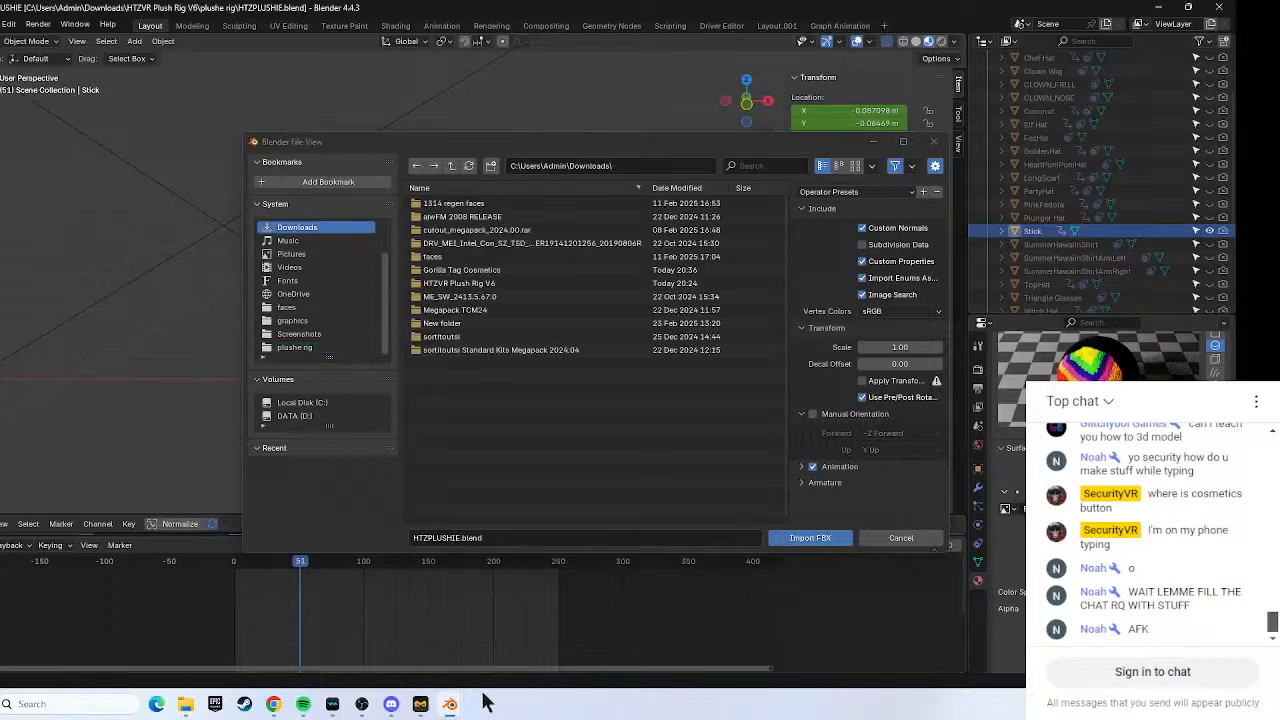
# Reopen Gorilla Tag Cosmetics (1).zip from Chrome's download history and try to transfer its Cosmetics folder to the Desktop or Downloads location.
pyautogui.moveTo(391, 704)
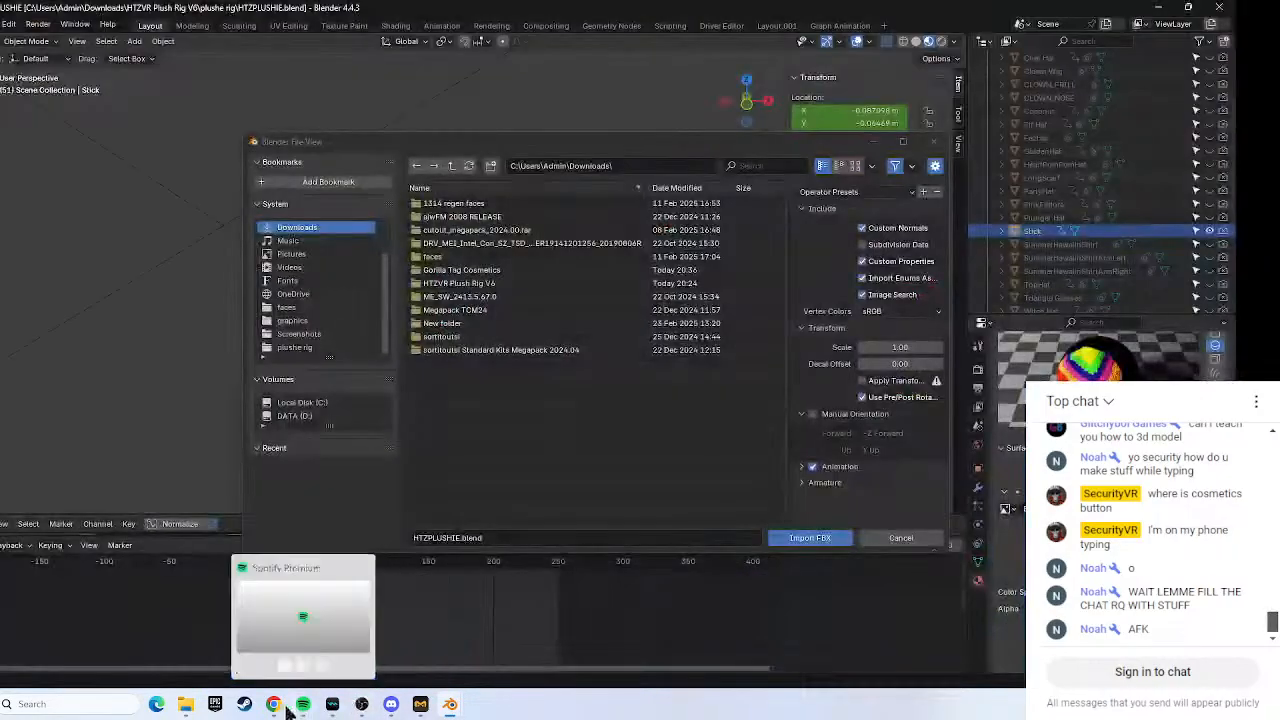
pyautogui.click(274, 705)
pyautogui.click(1149, 42)
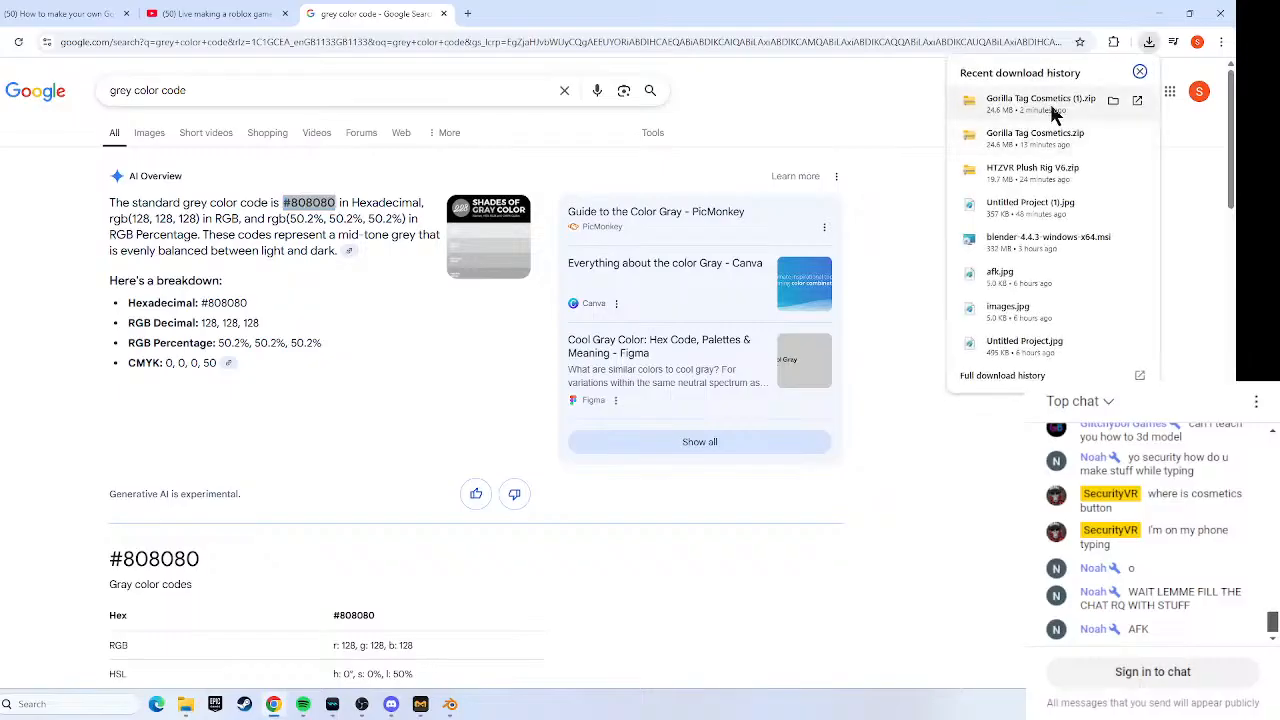
pyautogui.click(1134, 100)
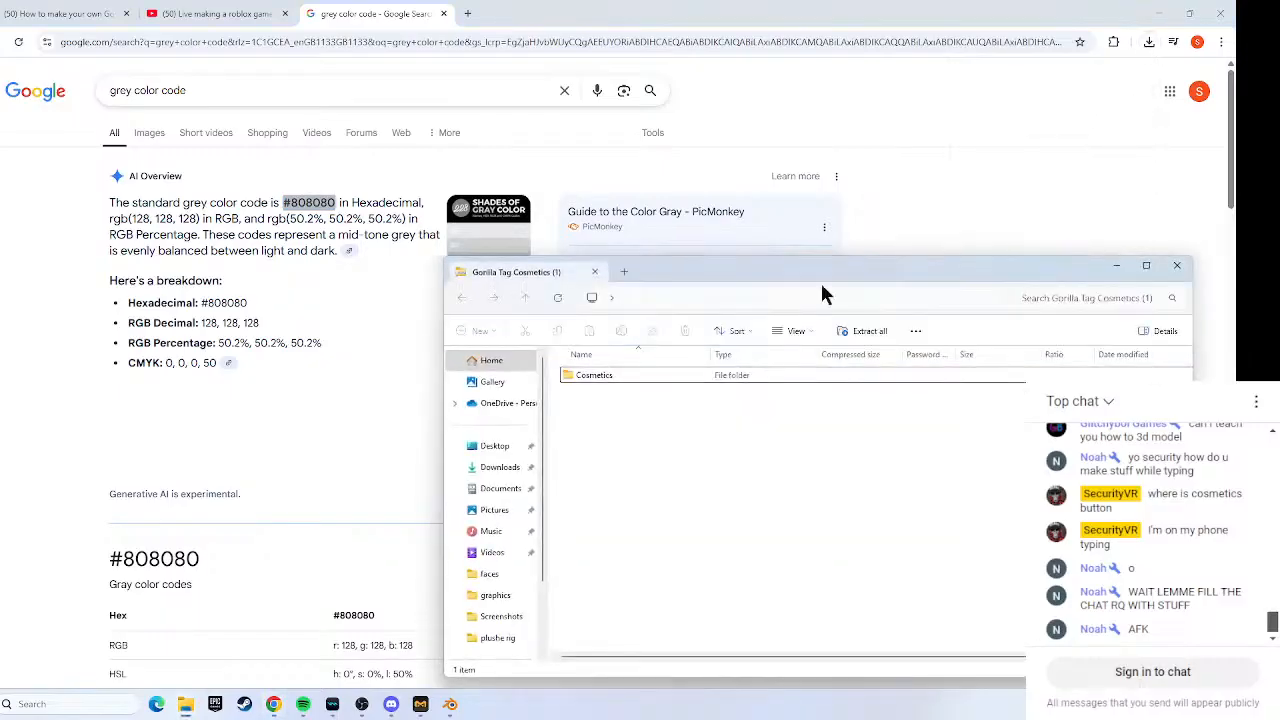
pyautogui.moveTo(620, 374); pyautogui.dragTo(561, 399)
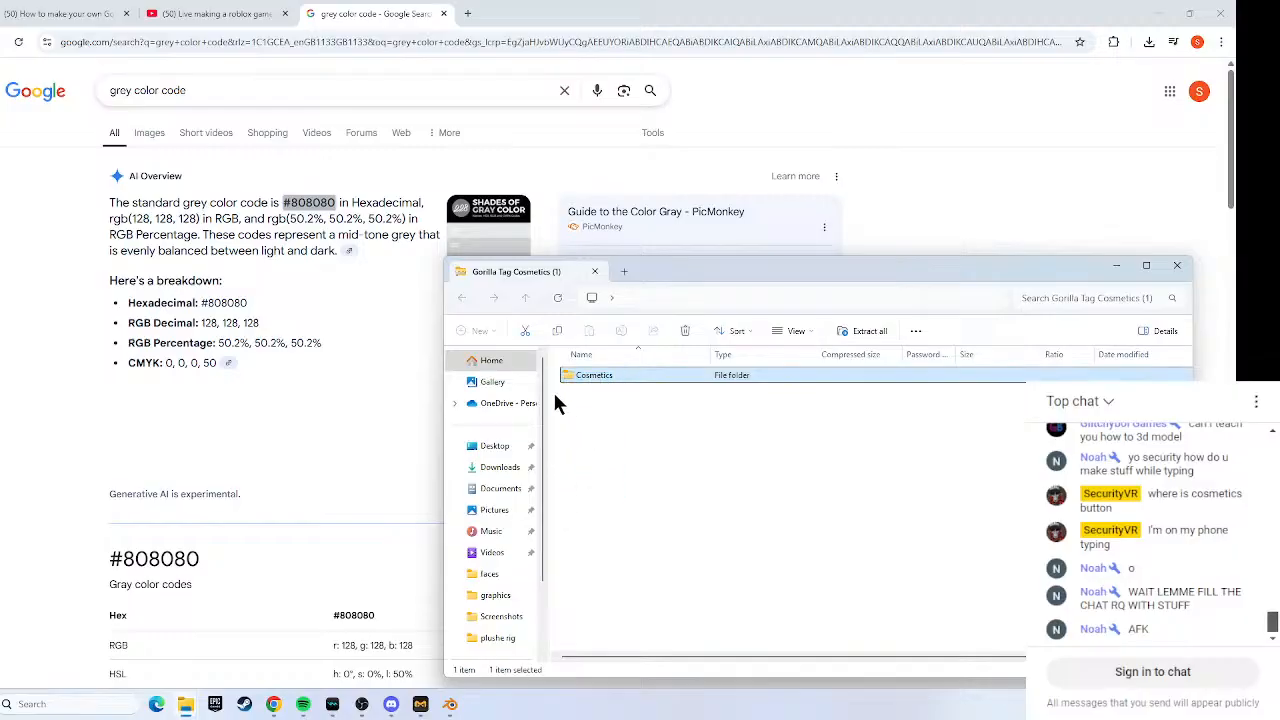
pyautogui.moveTo(582, 381); pyautogui.dragTo(477, 460, button='right')
pyautogui.click(523, 473)
pyautogui.click(495, 467)
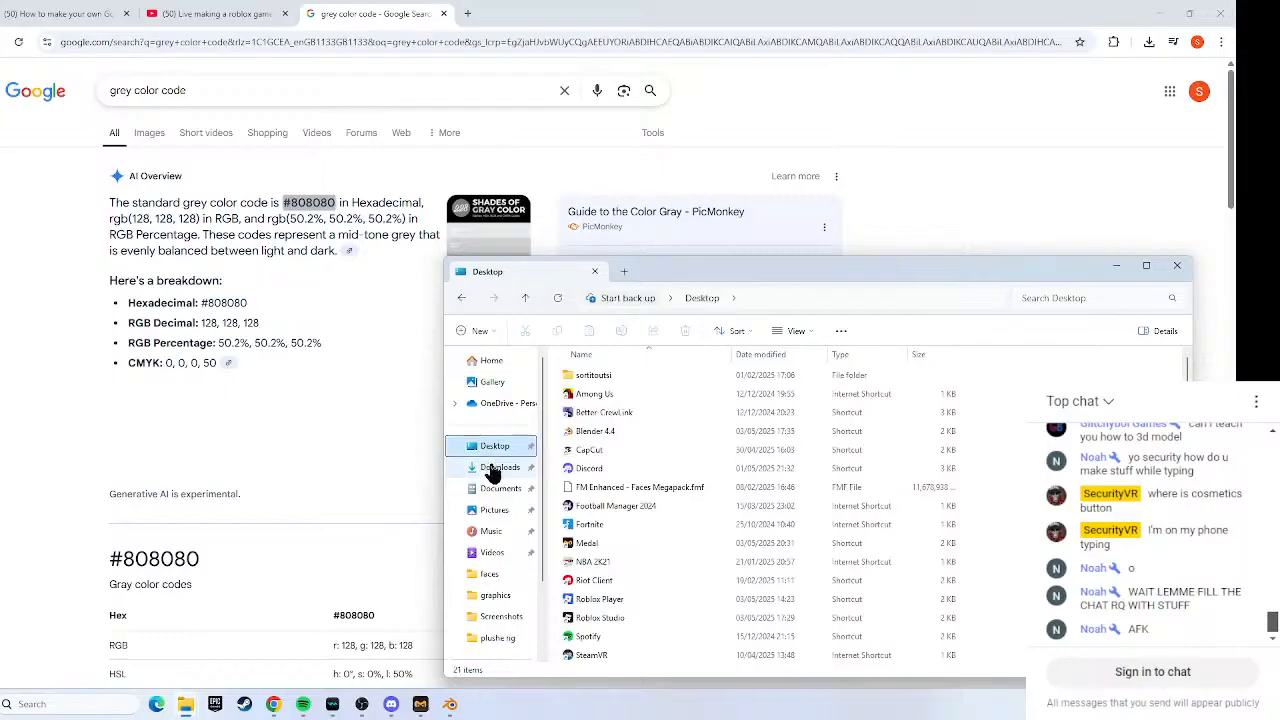
# Switch back to Blender and close the open FBX import browser.
pyautogui.click(450, 704)
pyautogui.click(522, 650)
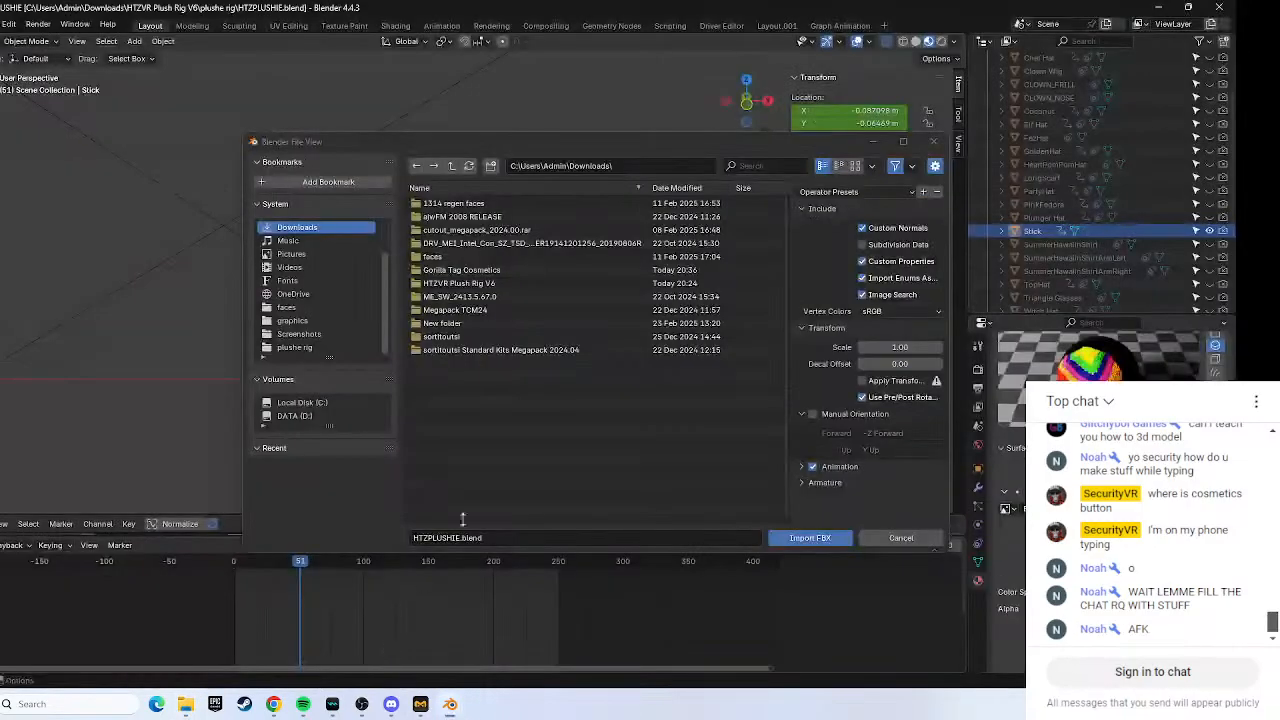
pyautogui.click(933, 141)
# Start a new FBX import and select the Gorilla Tag Cosmetics folder in Downloads.
pyautogui.click(0, 24)
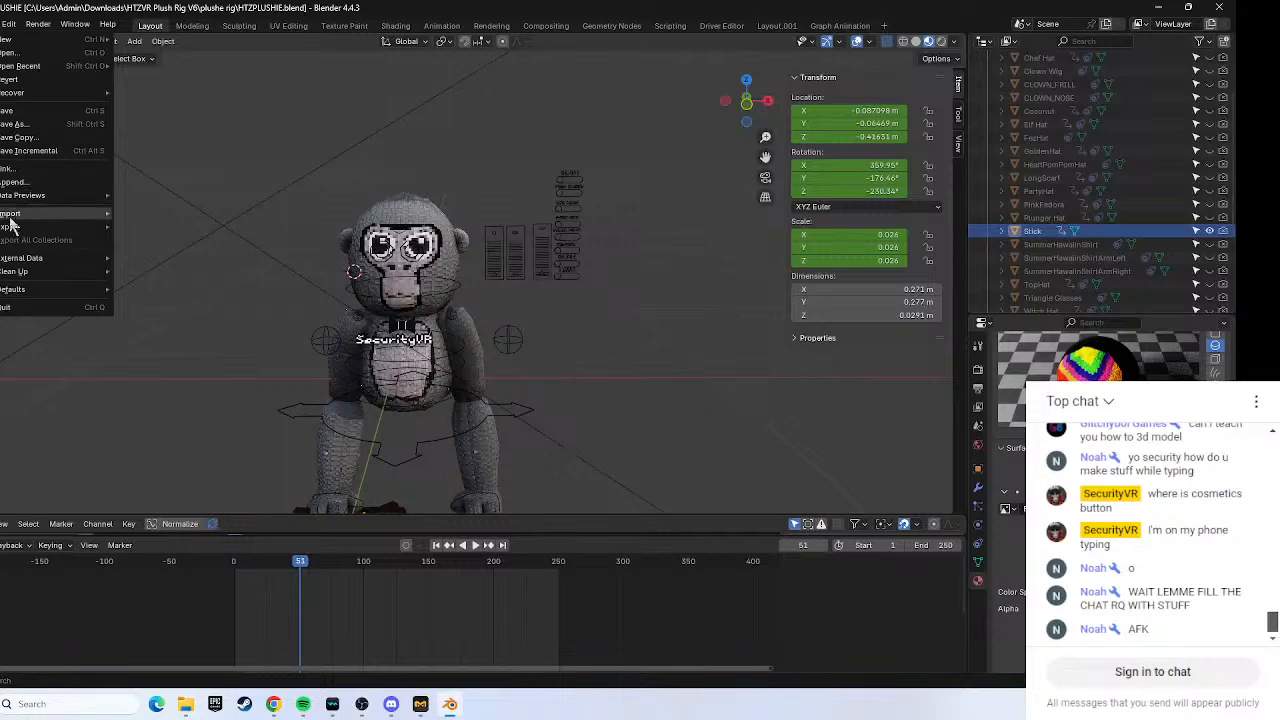
pyautogui.moveTo(10, 223)
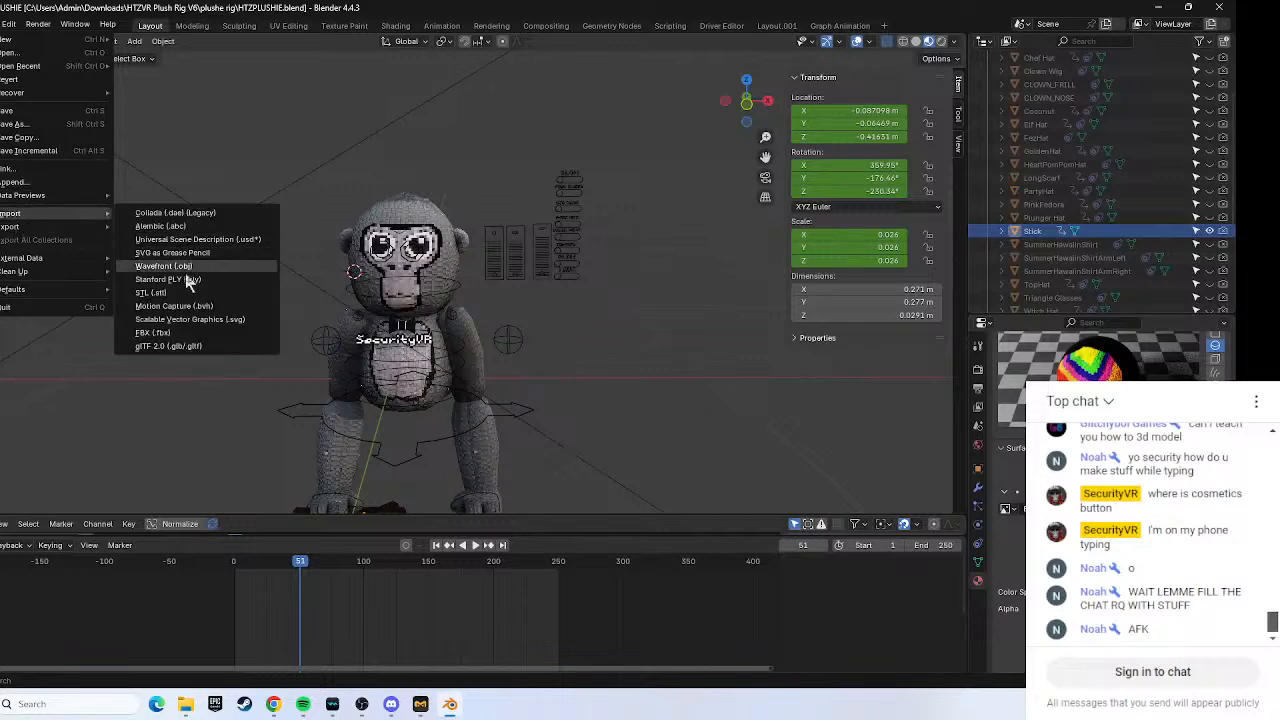
pyautogui.click(170, 333)
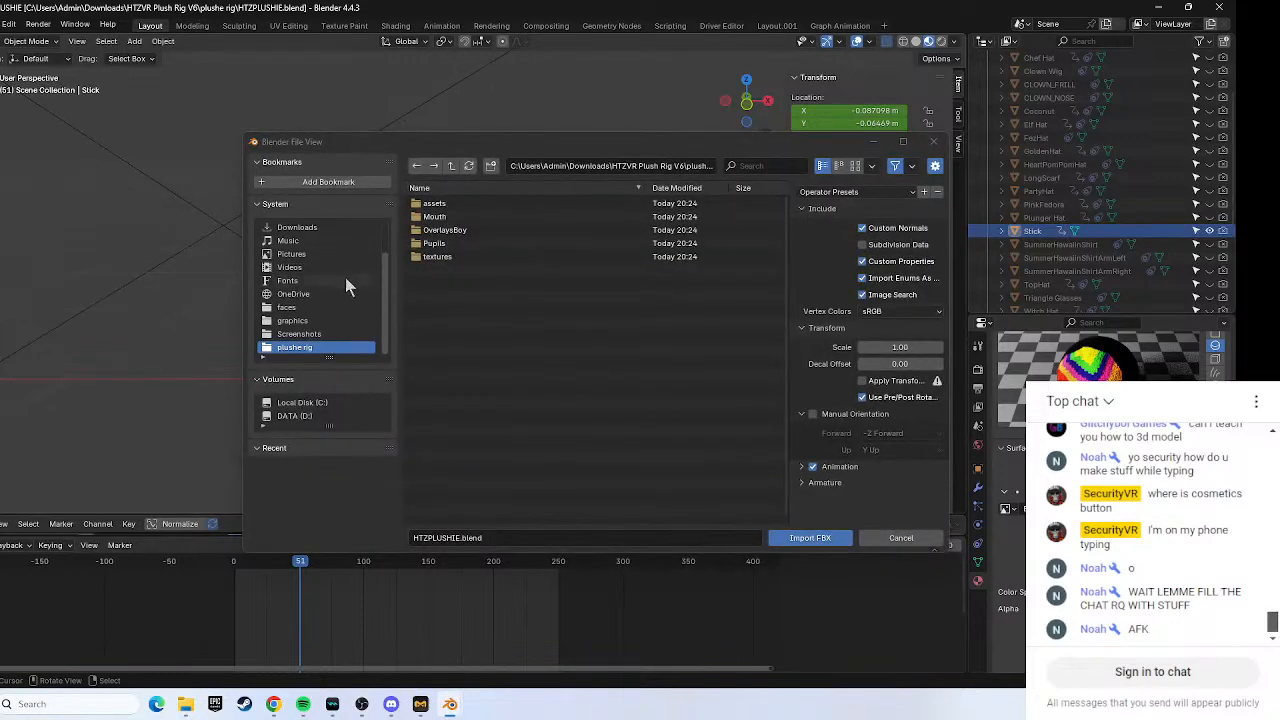
pyautogui.click(307, 230)
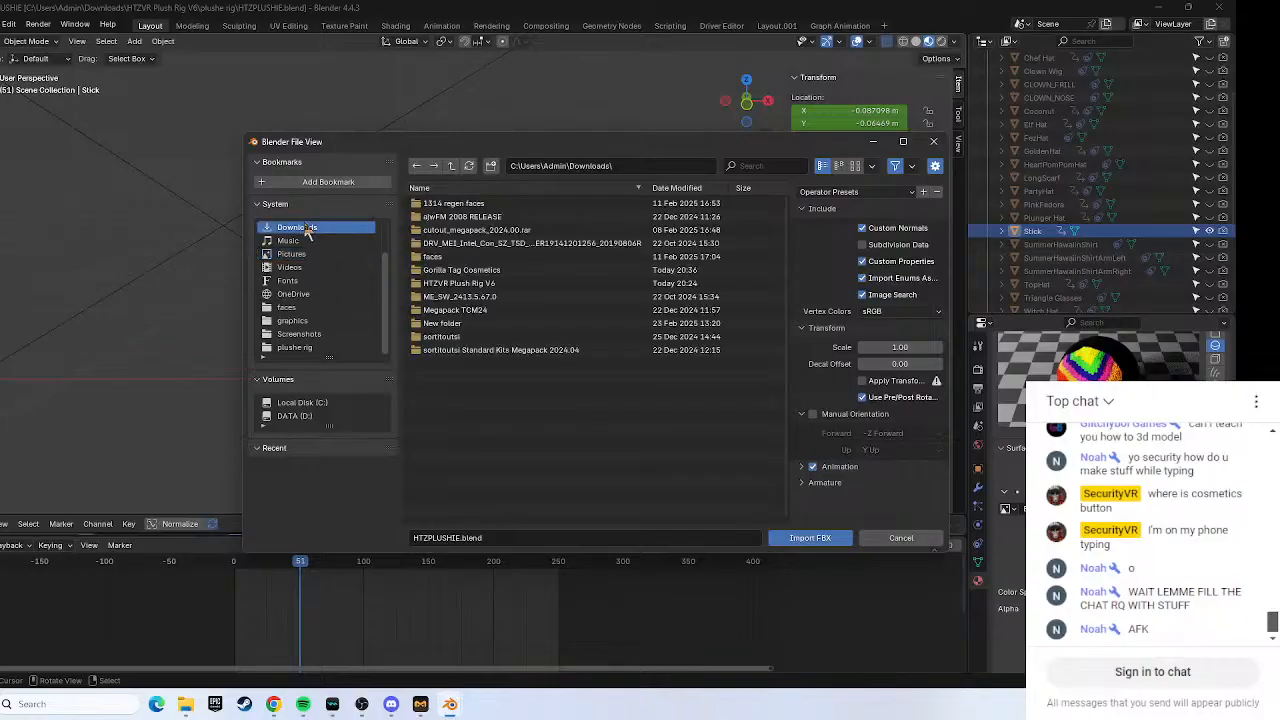
pyautogui.click(488, 273)
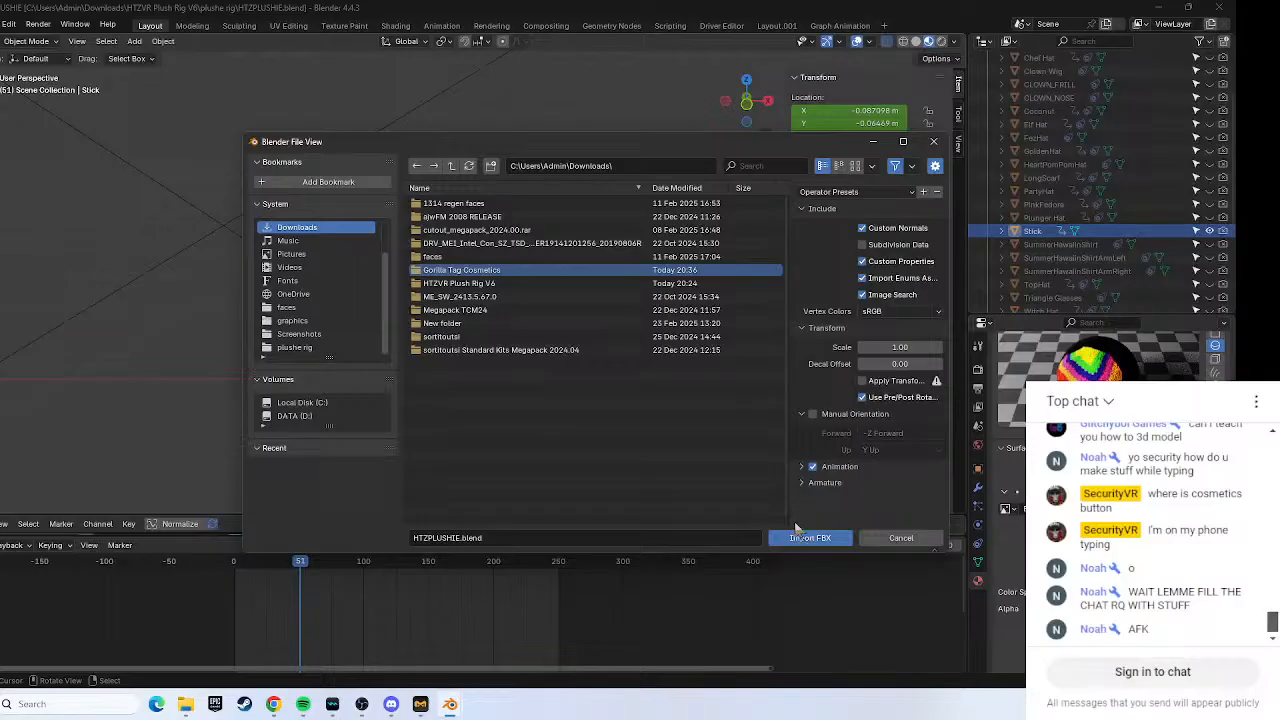
# Switch to the plushie tutorial in Chrome and rewatch the cosmetics import section from about 3:13 to 3:30.
pyautogui.click(273, 704)
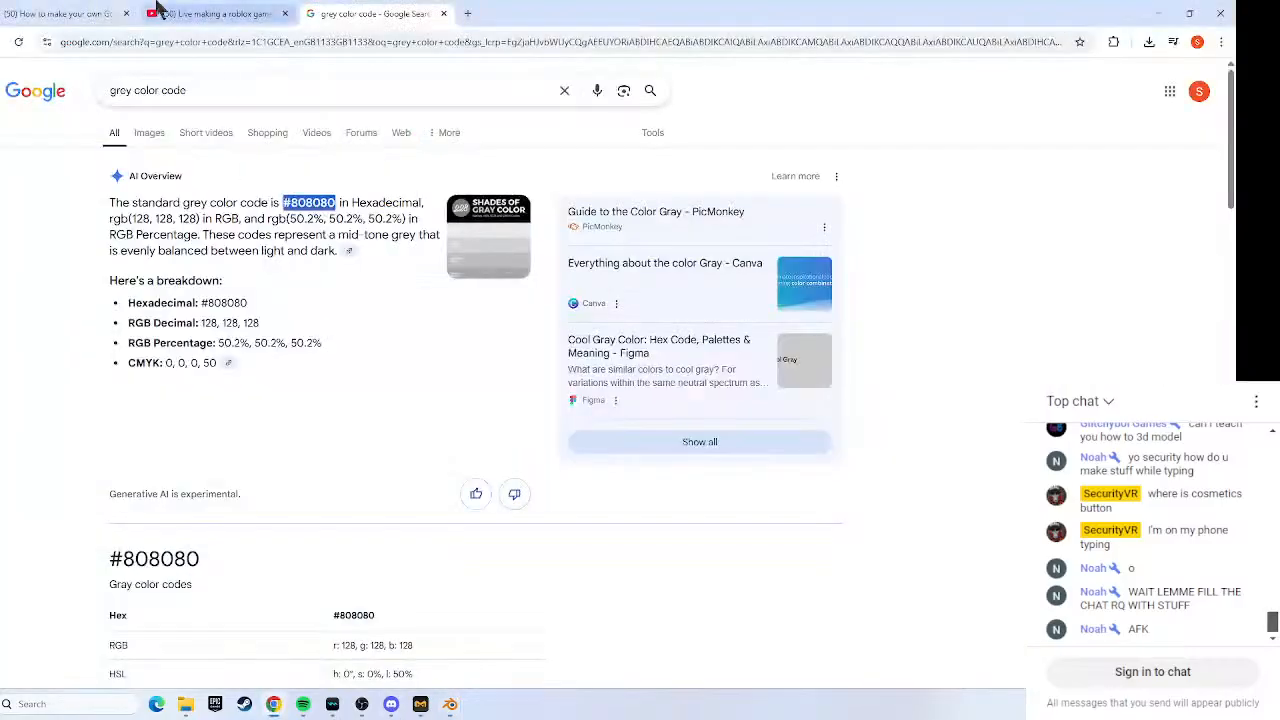
pyautogui.click(60, 13)
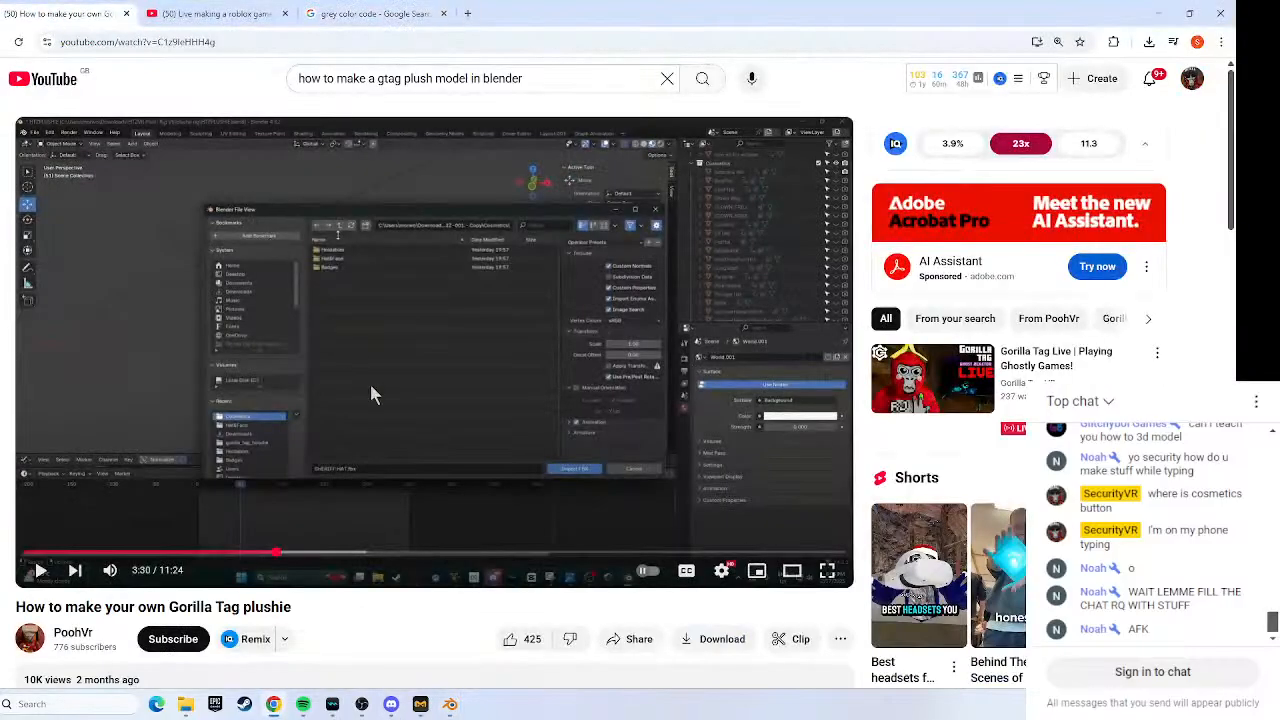
pyautogui.click(254, 552)
pyautogui.click(378, 472)
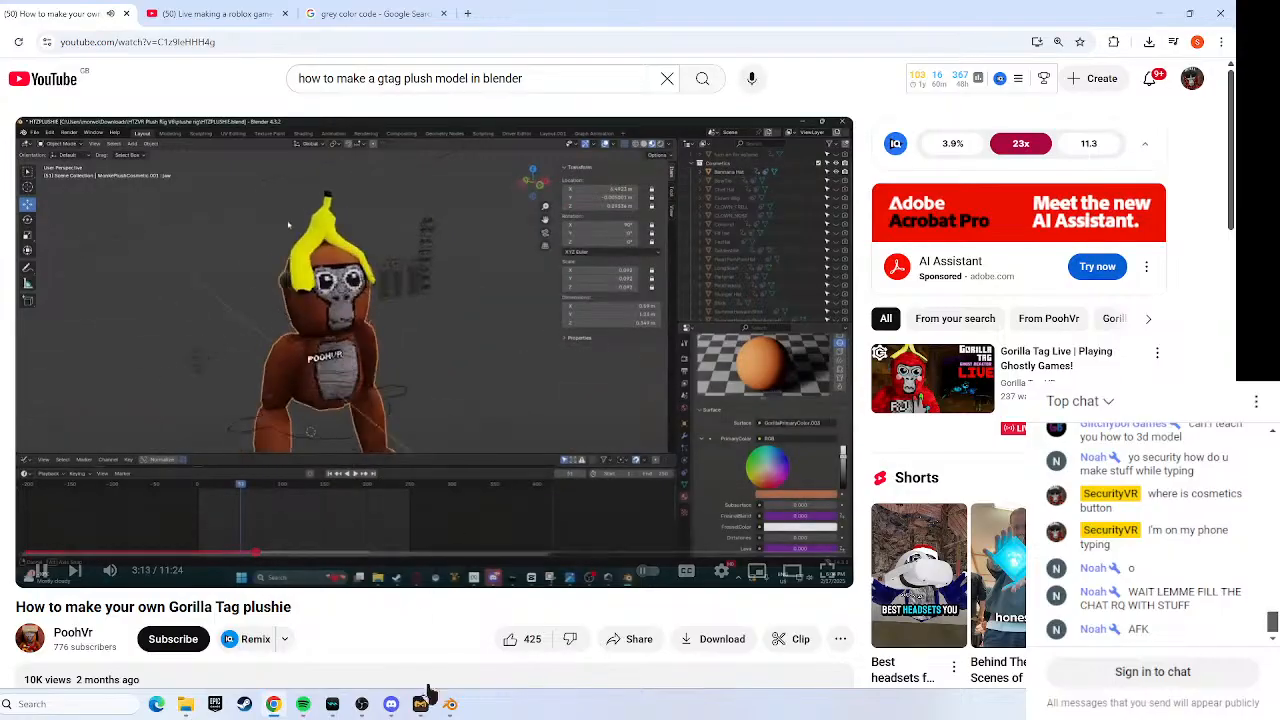
pyautogui.click(537, 449)
pyautogui.moveTo(461, 692)
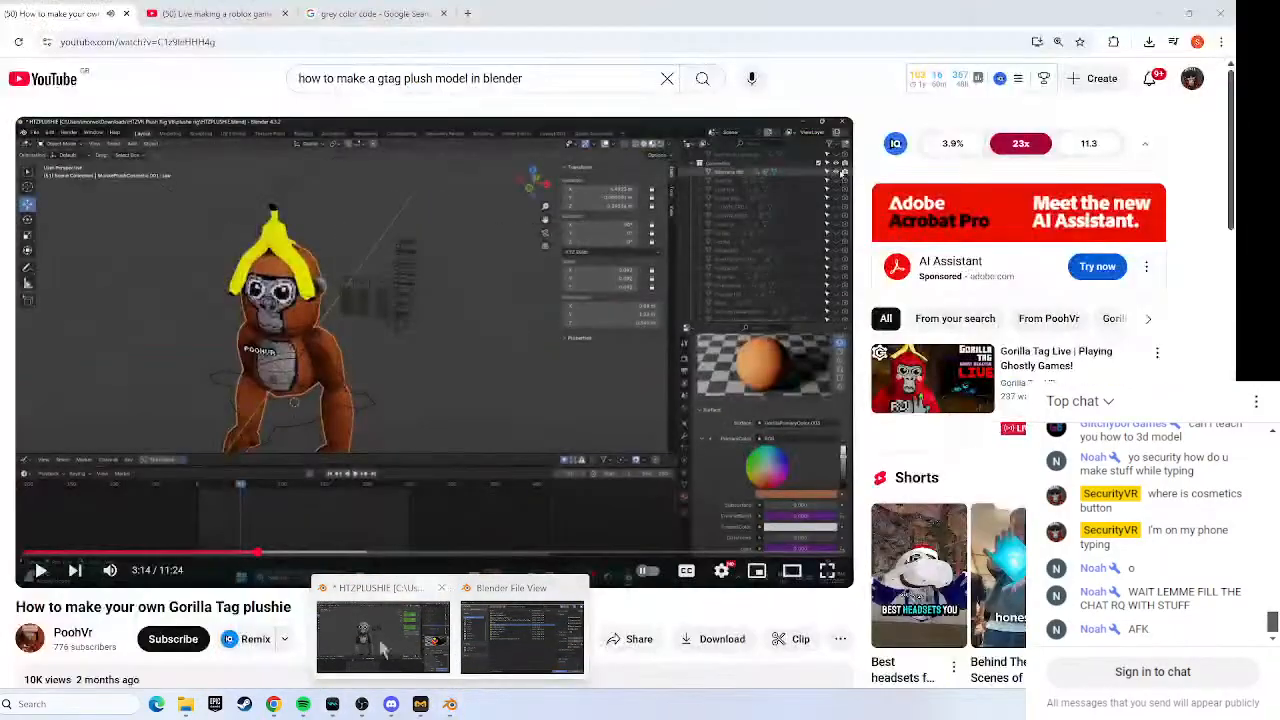
pyautogui.click(460, 431)
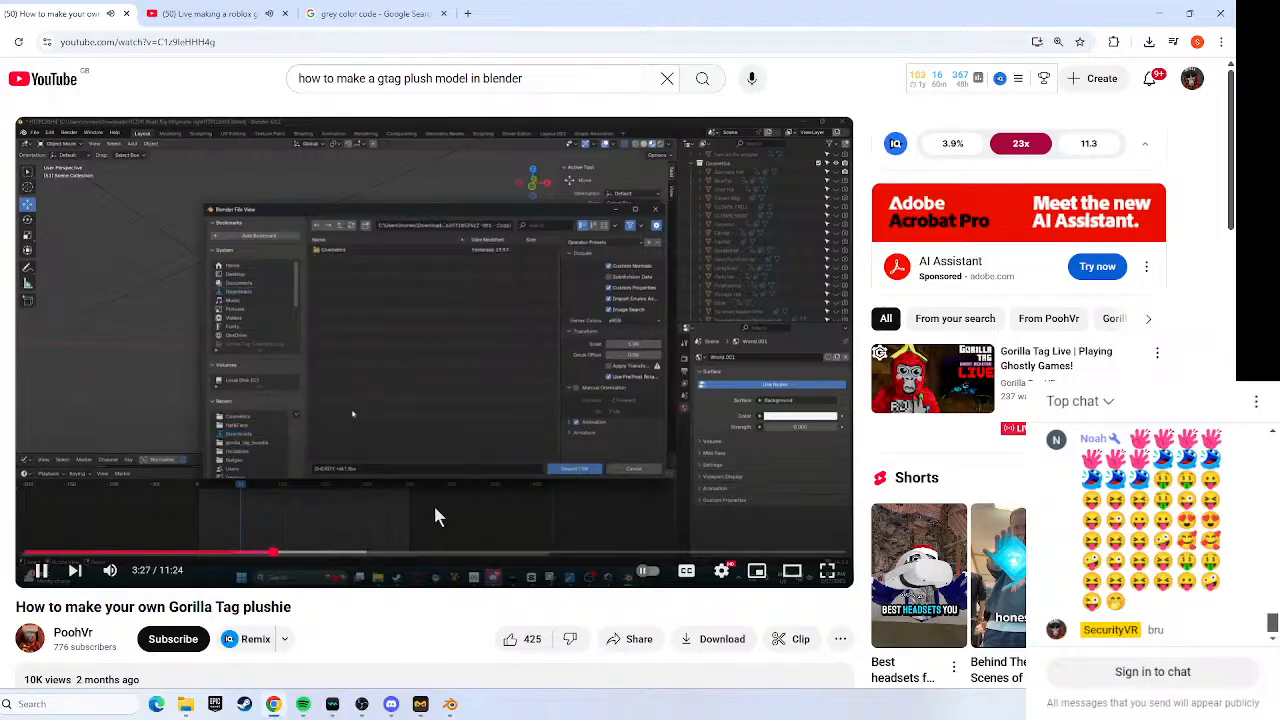
pyautogui.click(472, 477)
# Return to Blender's import browser and open the Cosmetics folder inside Gorilla Tag Cosmetics.
pyautogui.moveTo(450, 704)
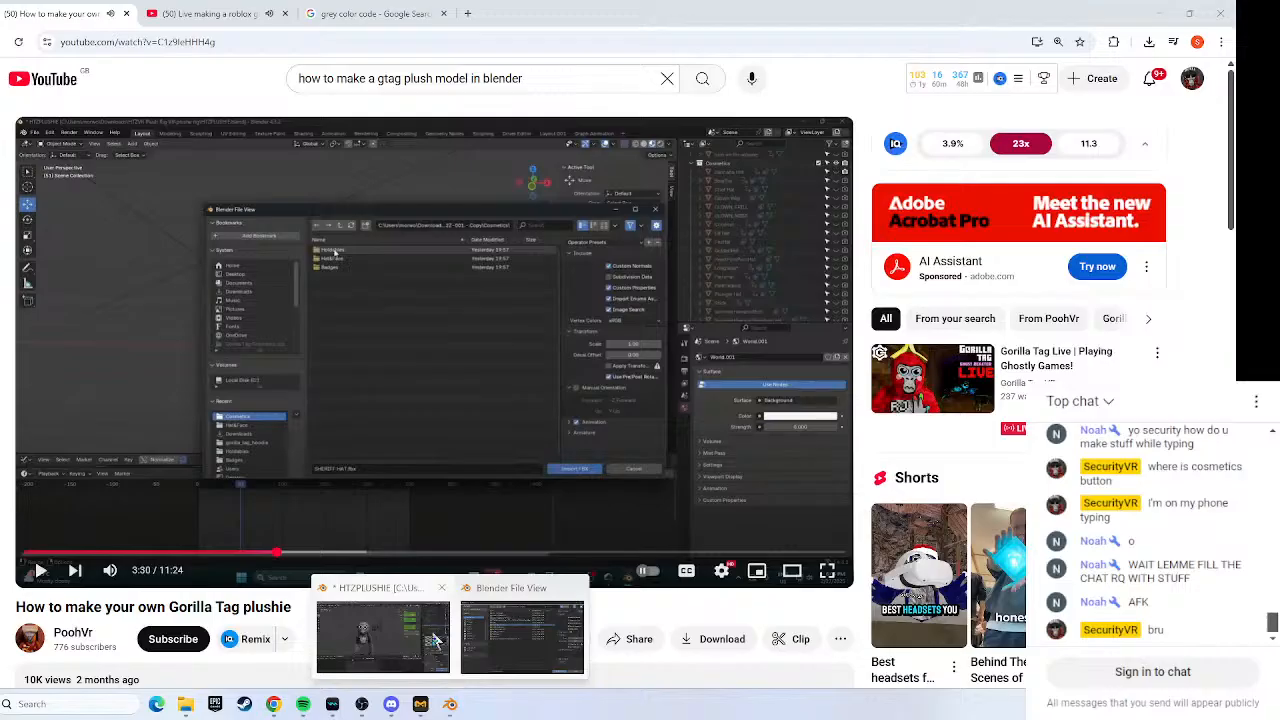
pyautogui.click(433, 636)
pyautogui.click(490, 280)
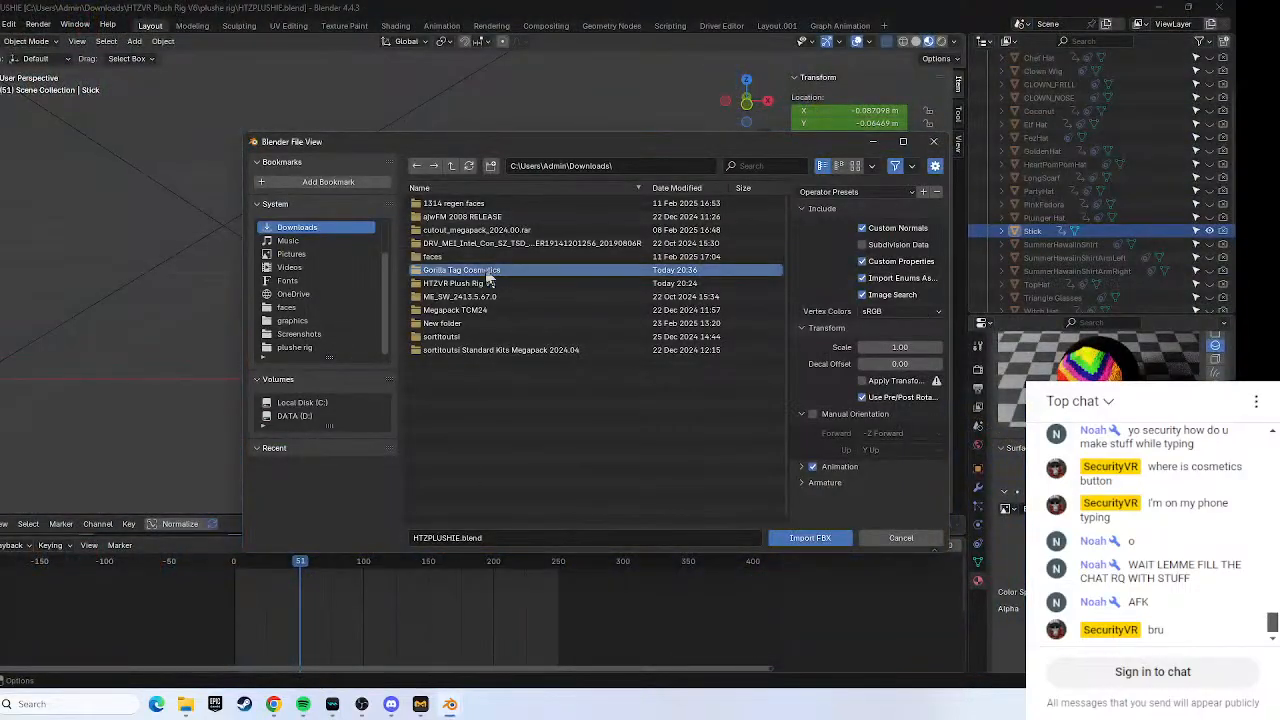
pyautogui.doubleClick(488, 279)
pyautogui.doubleClick(478, 205)
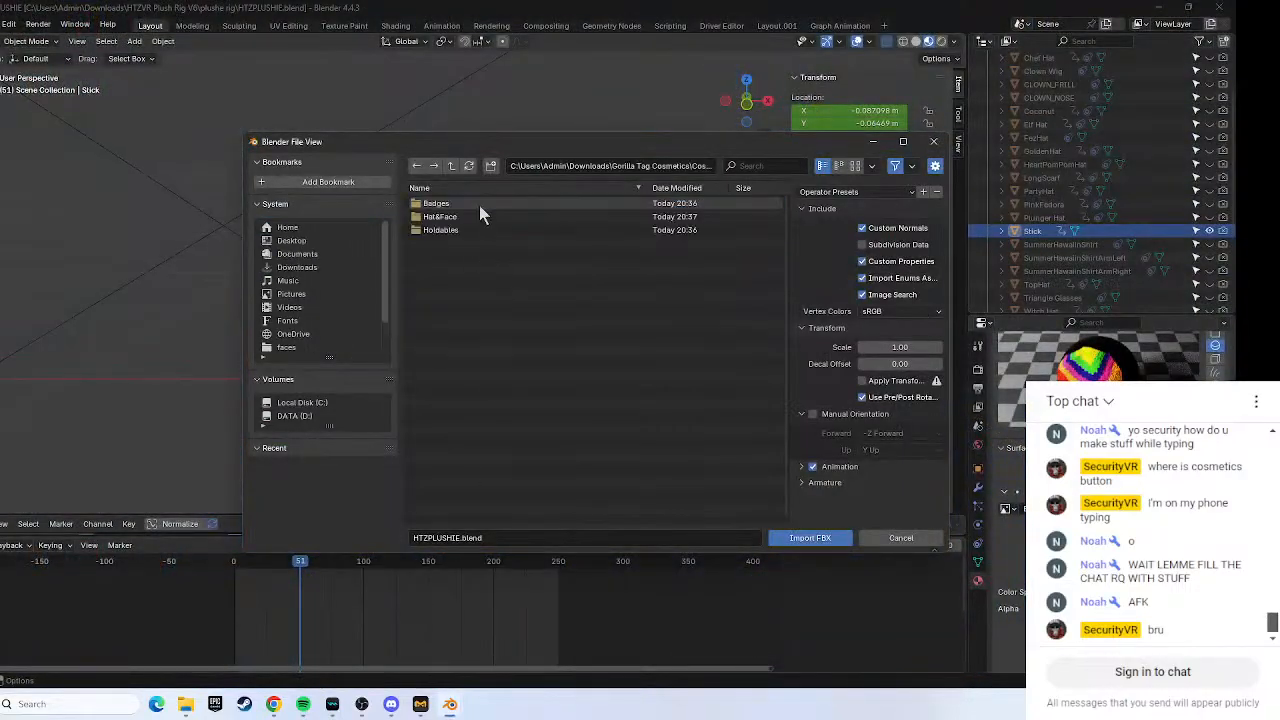
# Switch to the tutorial in Chrome, continue watching which cosmetics subfolder to use, and pause at 3:35.
pyautogui.click(281, 703)
pyautogui.click(505, 262)
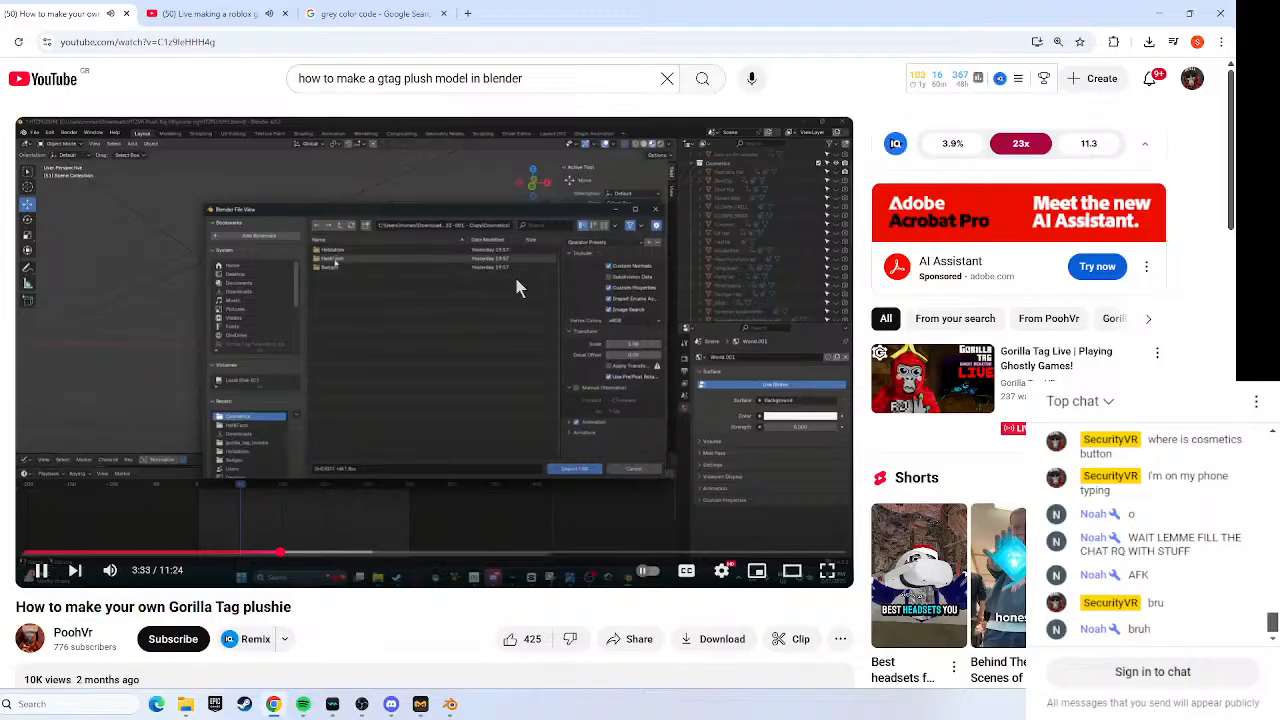
pyautogui.click(518, 288)
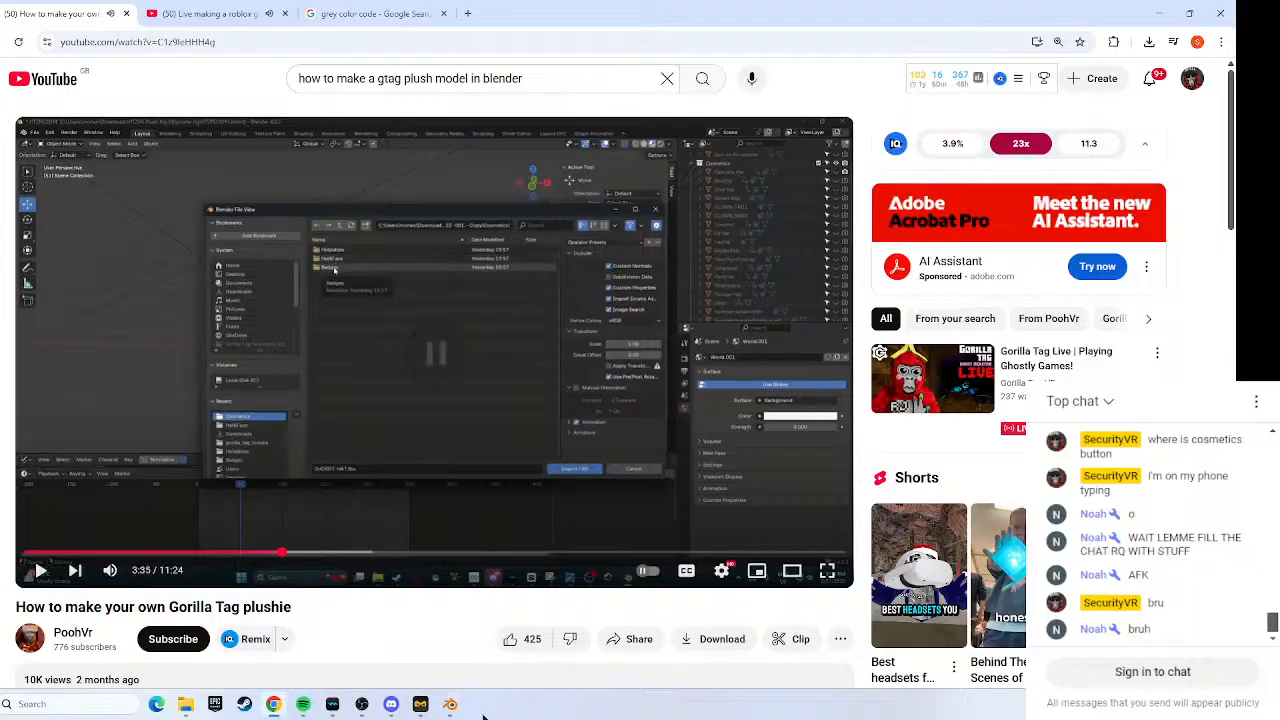
# Switch to Blender's FBX import browser and open the Hat&Face folder inside Cosmetics.
pyautogui.moveTo(450, 705)
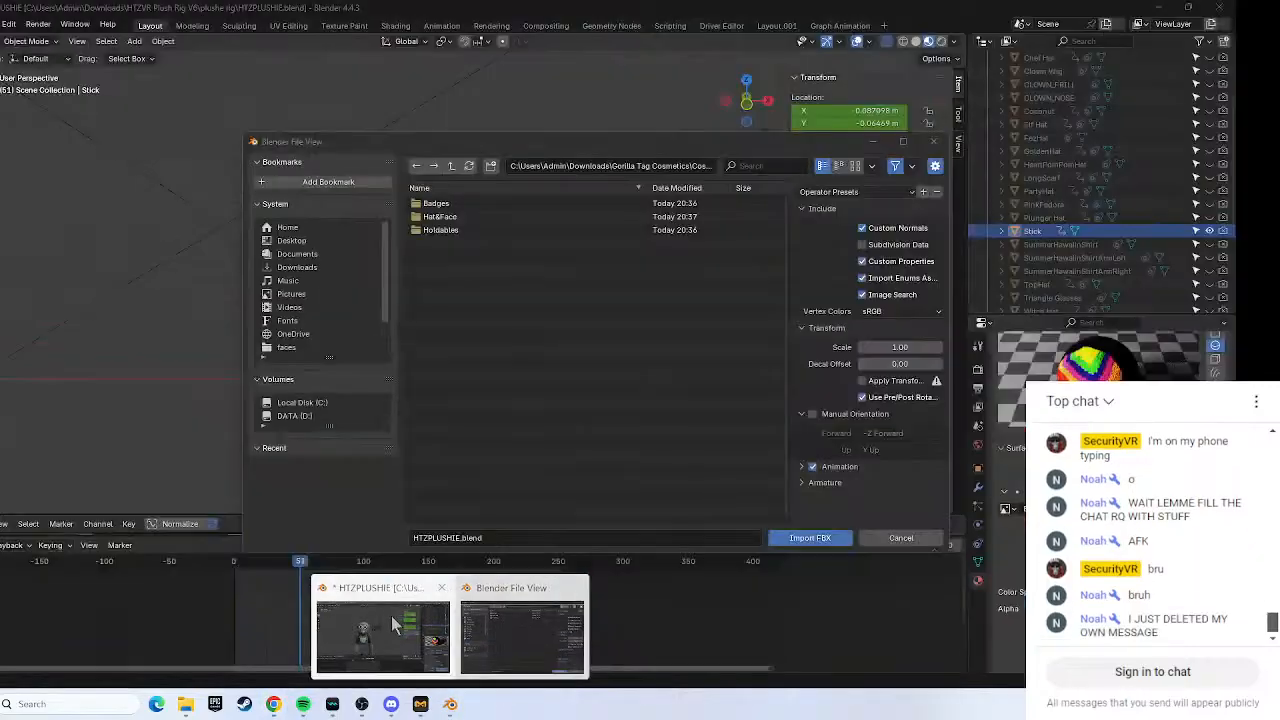
pyautogui.click(395, 625)
pyautogui.click(467, 218)
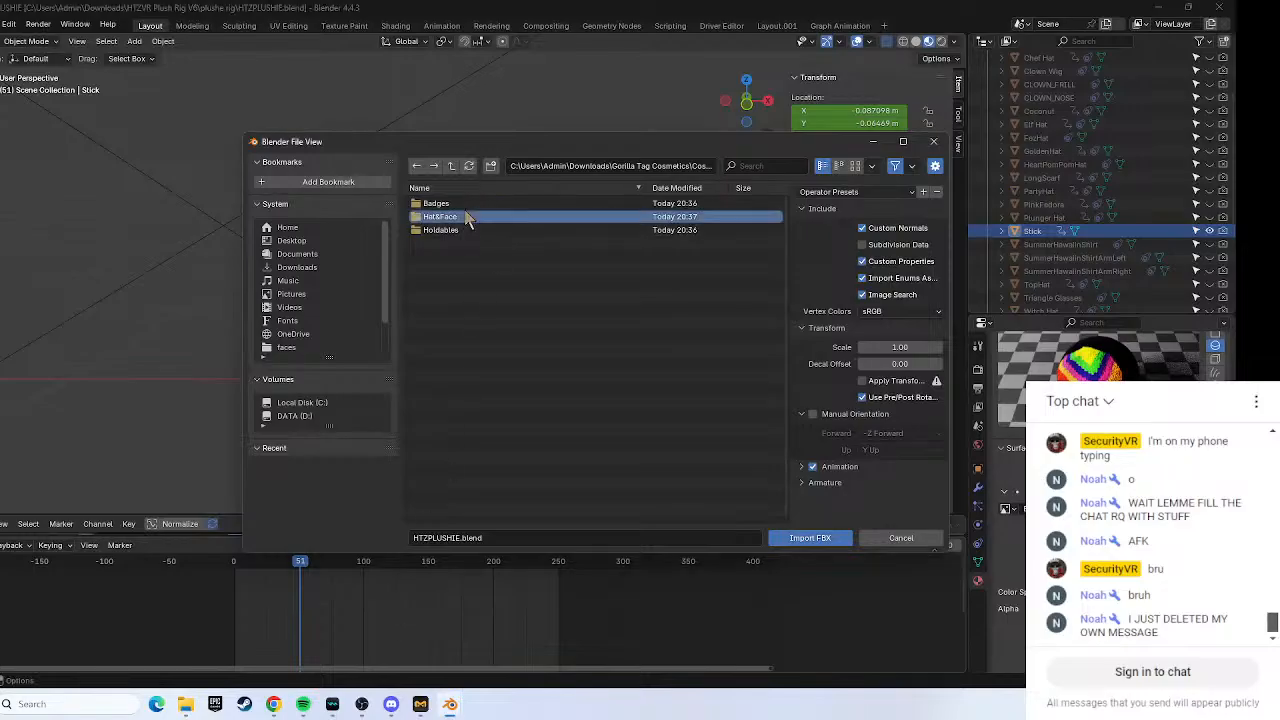
pyautogui.doubleClick(465, 222)
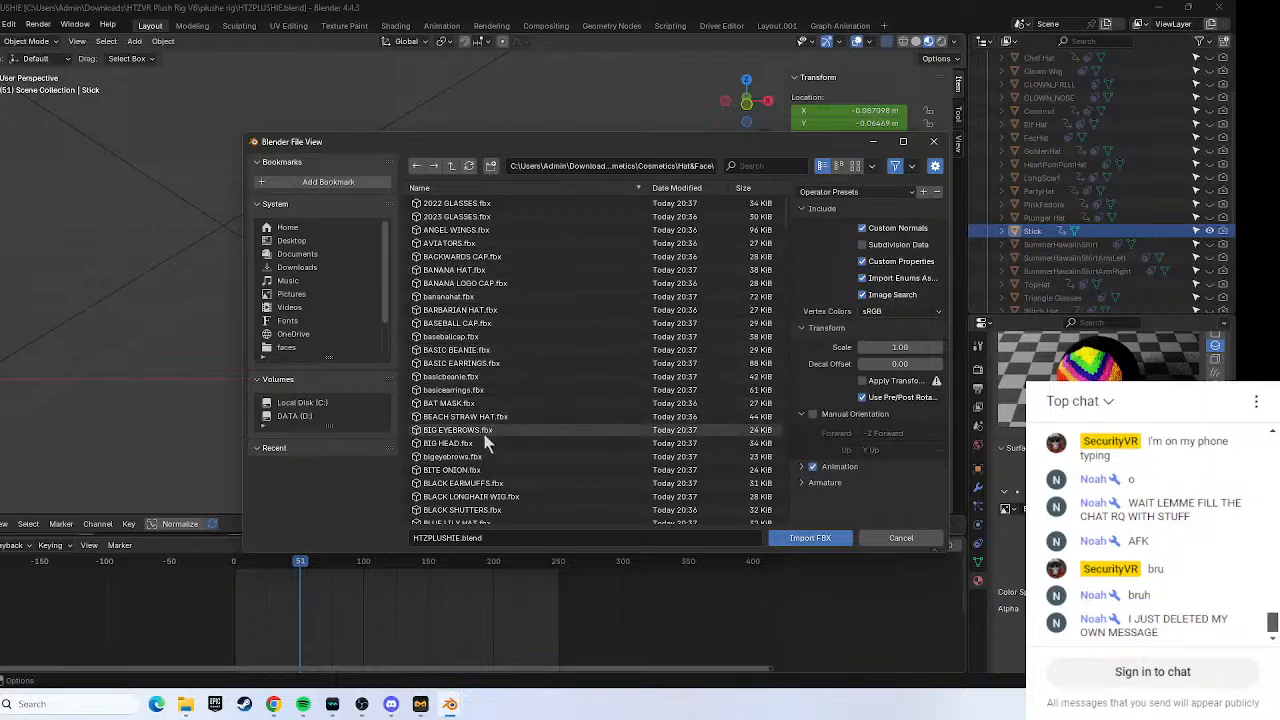
# Find MONKE CAP.fbx in the Hat&Face folder and import it into the plushie scene.
pyautogui.scroll(-2, 481, 440)
pyautogui.scroll(-2, 477, 497)
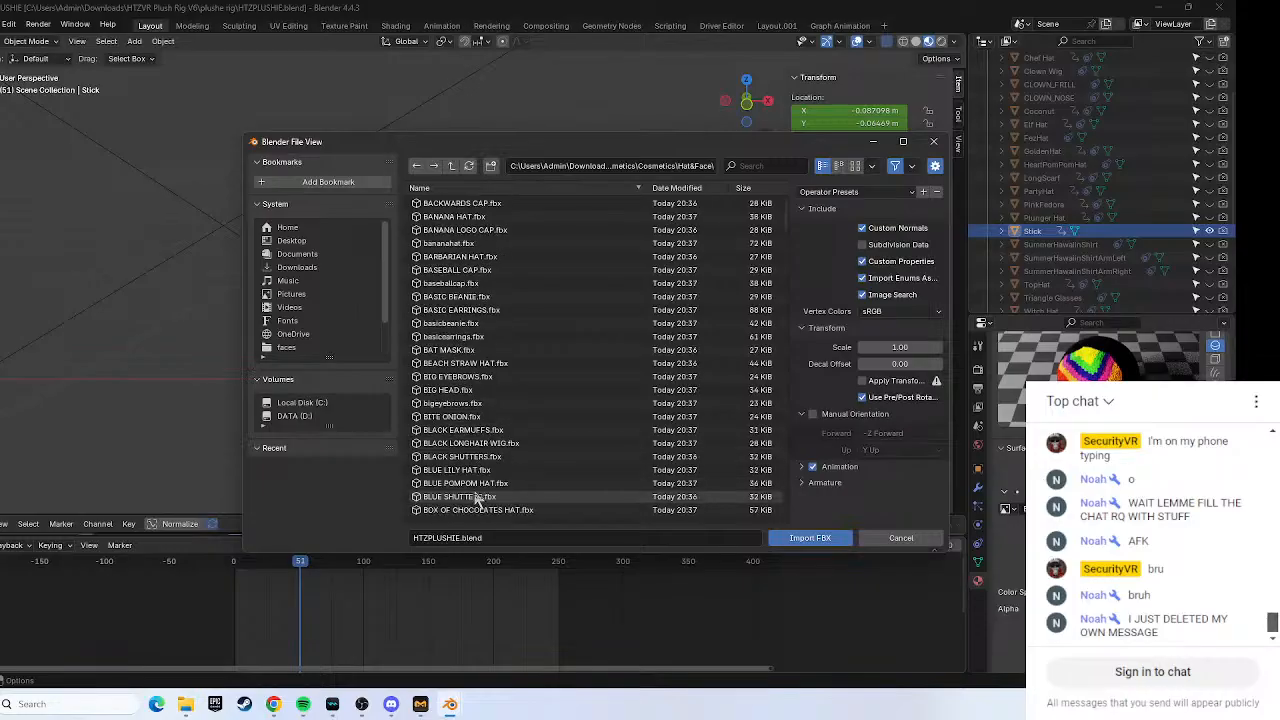
pyautogui.scroll(-2, 499, 498)
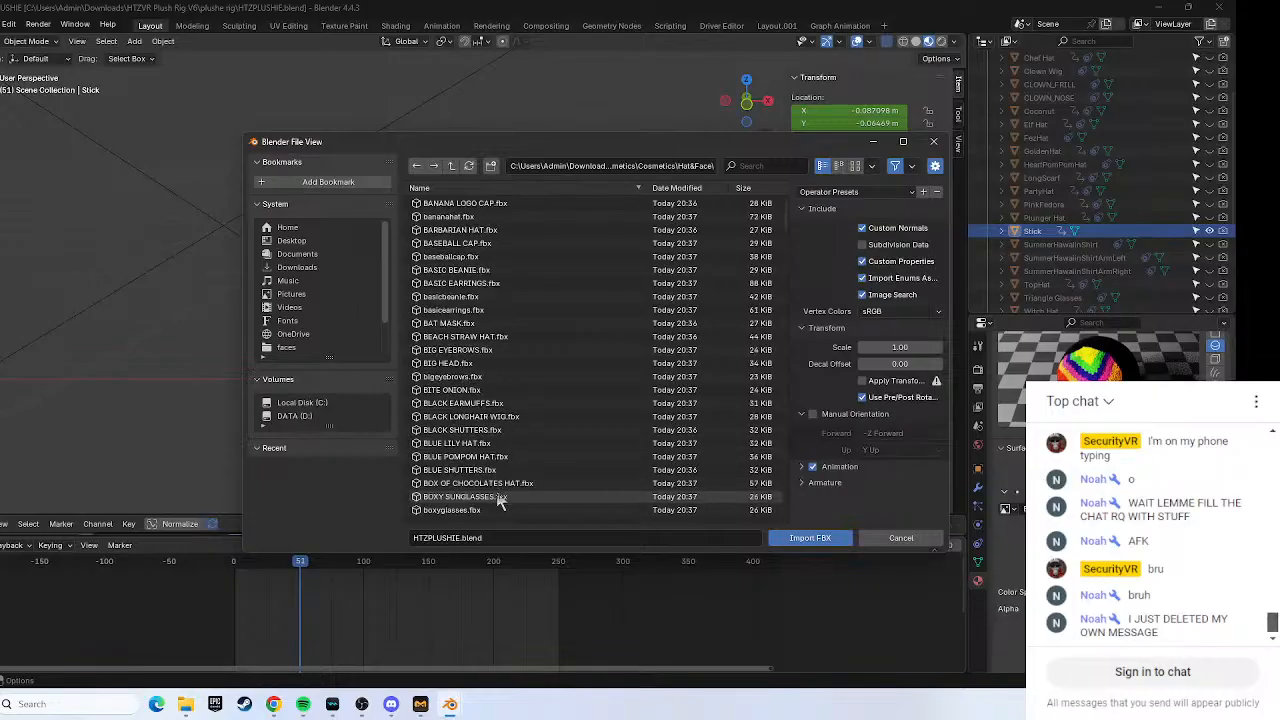
pyautogui.scroll(-2, 499, 500)
pyautogui.scroll(-2, 499, 498)
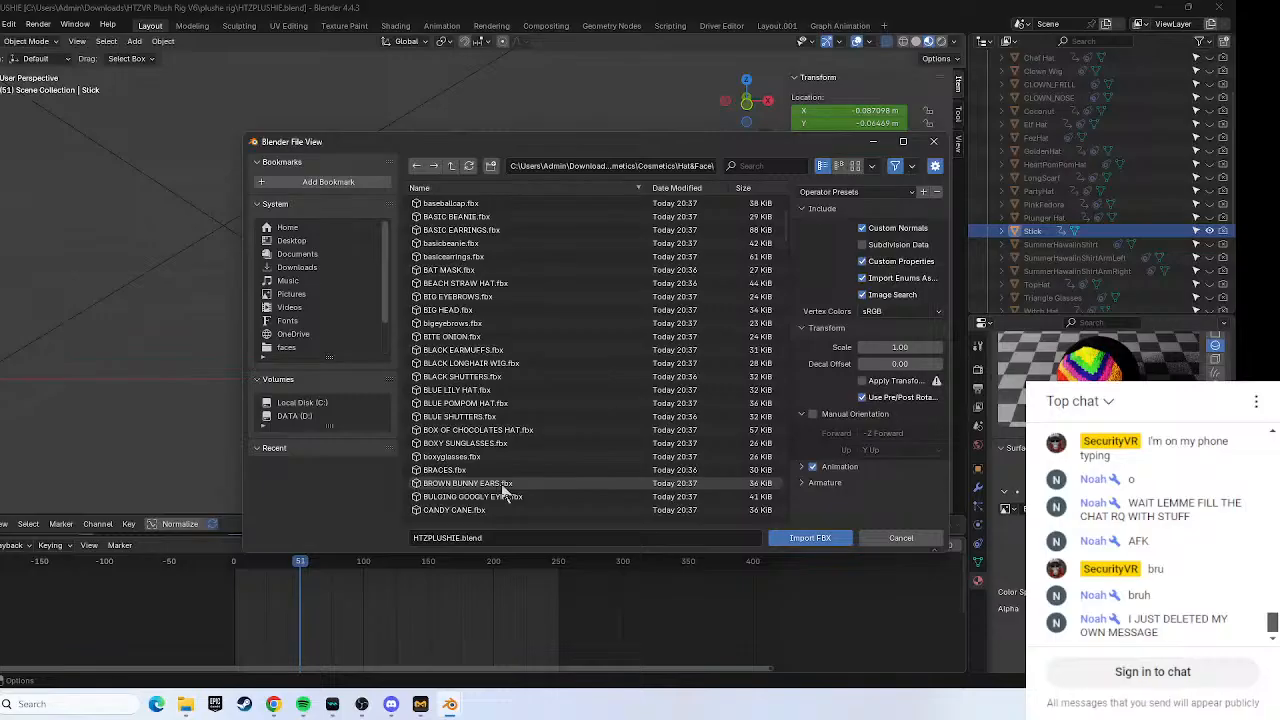
pyautogui.scroll(-2, 501, 494)
pyautogui.scroll(-2, 503, 492)
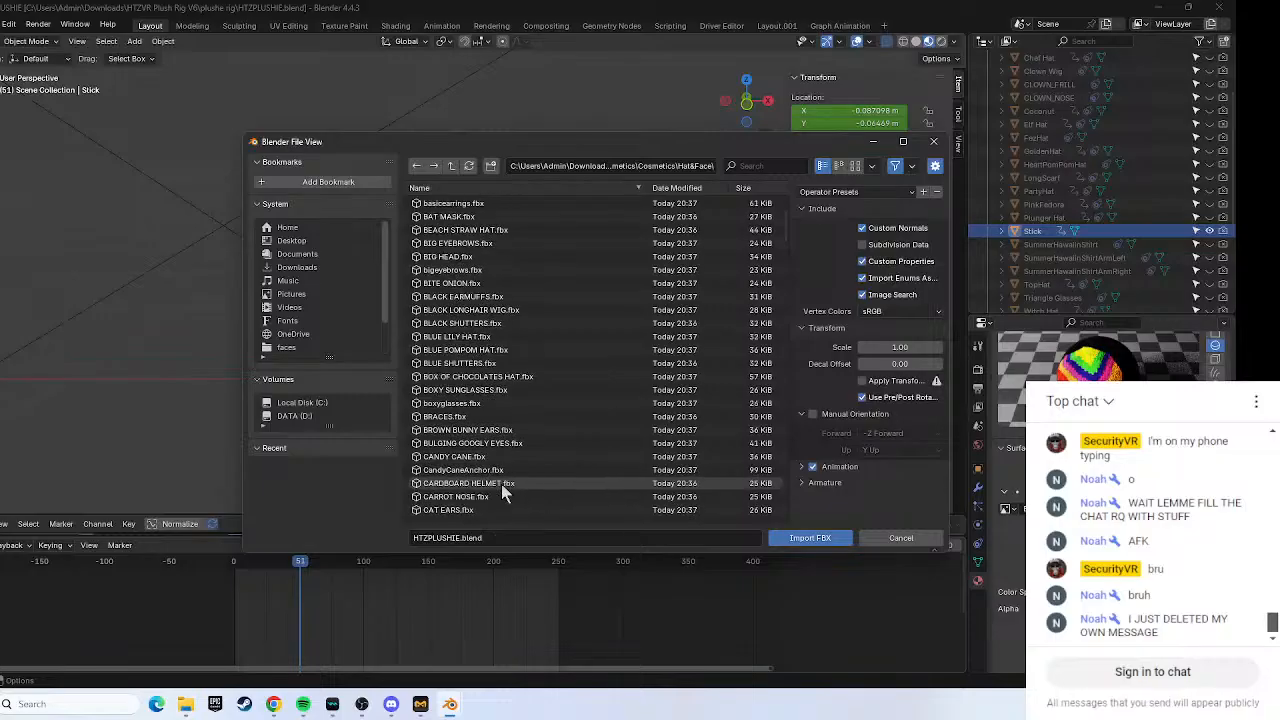
pyautogui.scroll(-2, 501, 484)
pyautogui.scroll(-2, 501, 484)
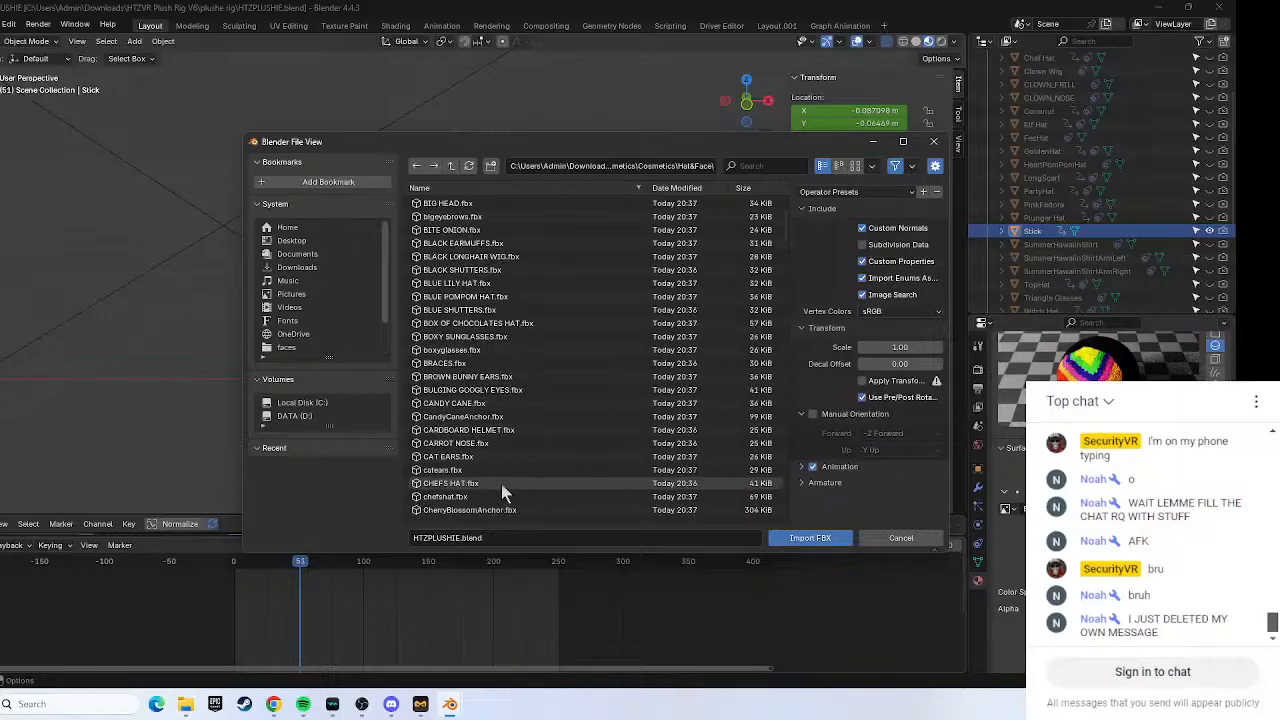
pyautogui.scroll(-2, 501, 484)
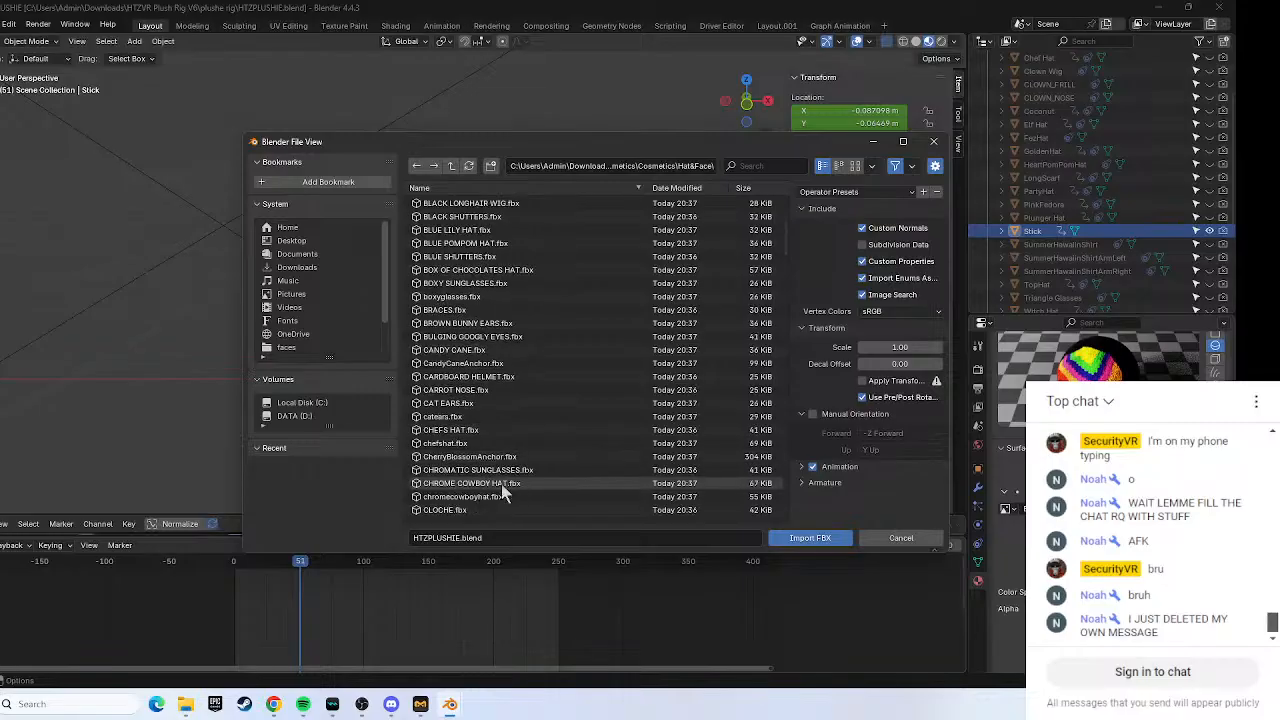
pyautogui.scroll(-6, 503, 492)
pyautogui.scroll(-2, 501, 484)
pyautogui.scroll(-1, 501, 494)
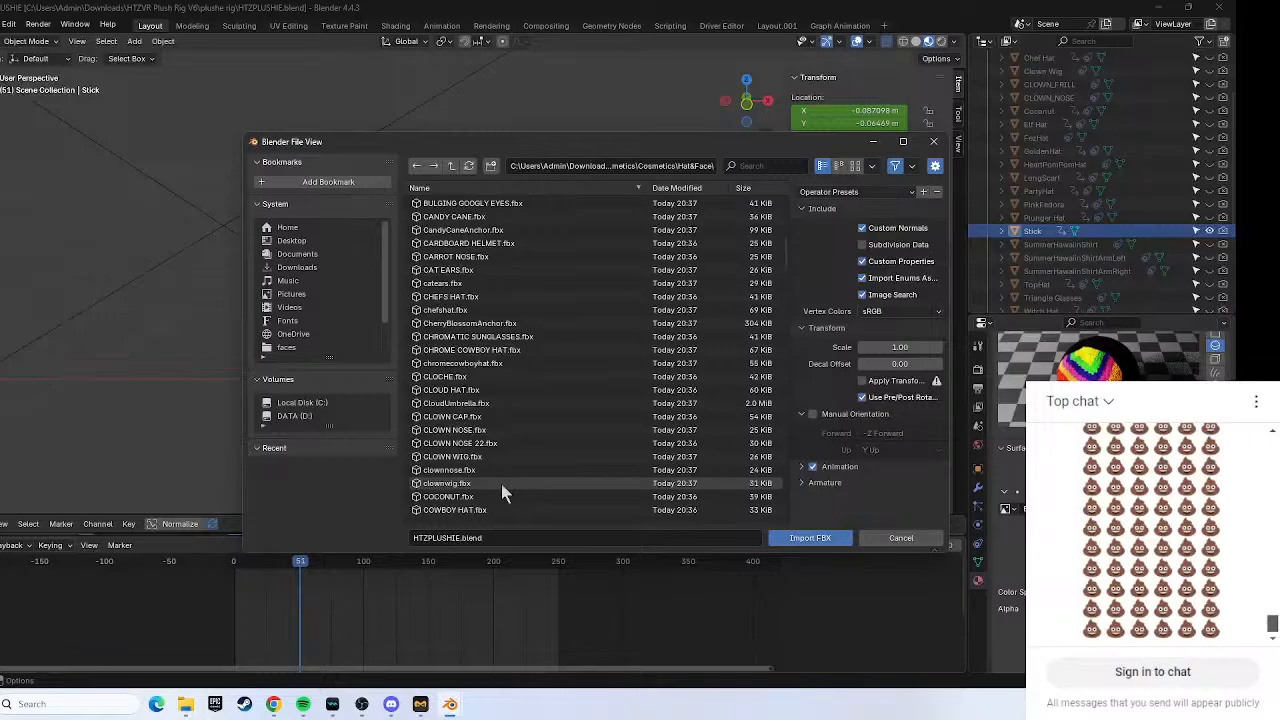
pyautogui.scroll(-2, 503, 475)
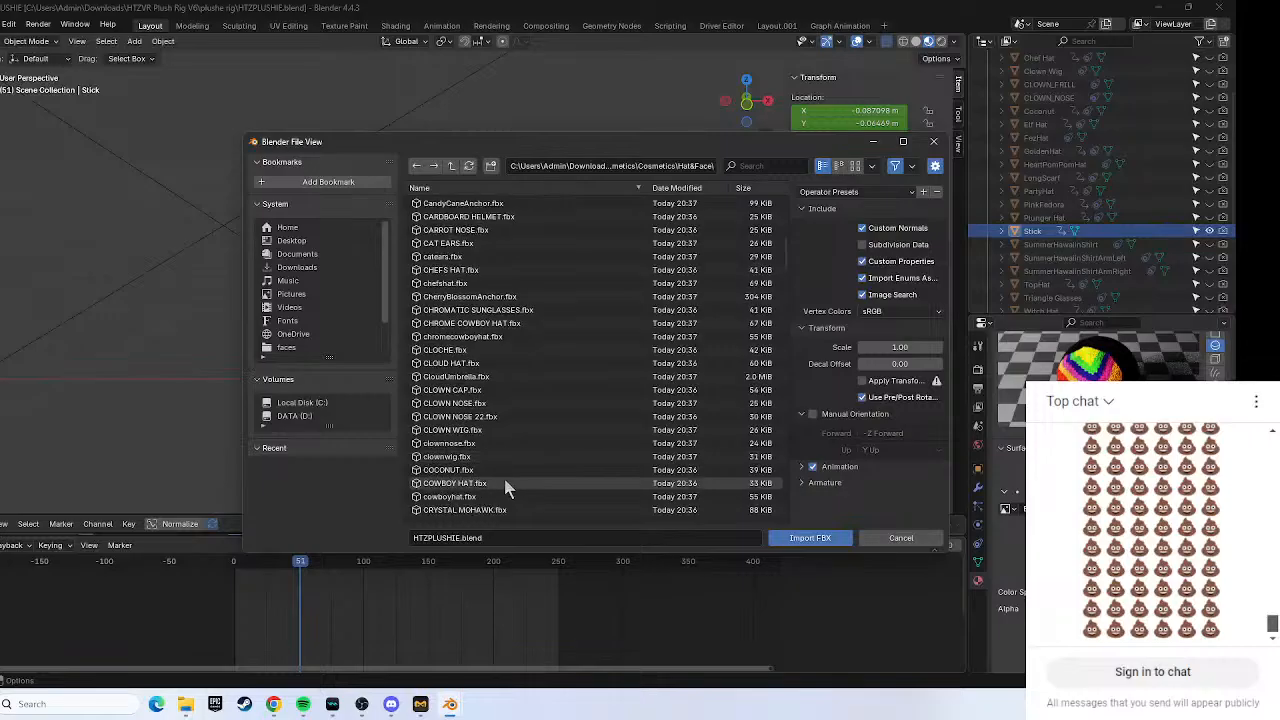
pyautogui.scroll(-1, 508, 484)
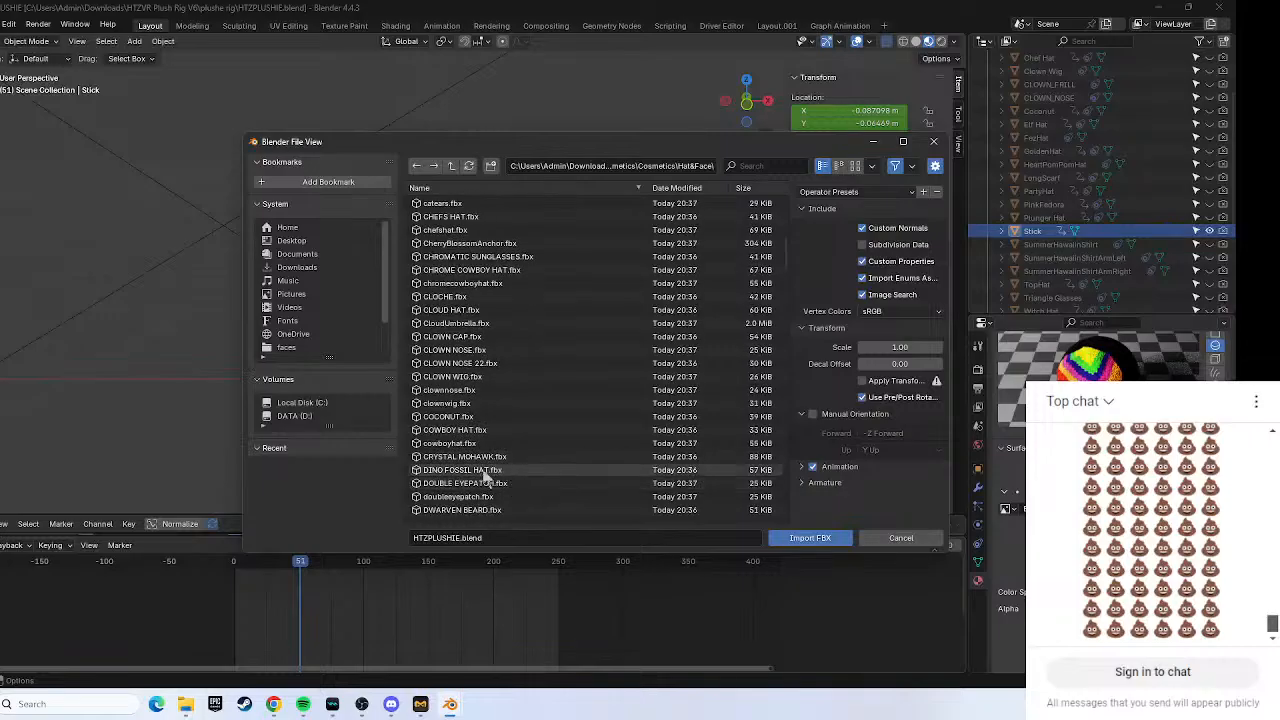
pyautogui.scroll(-4, 495, 482)
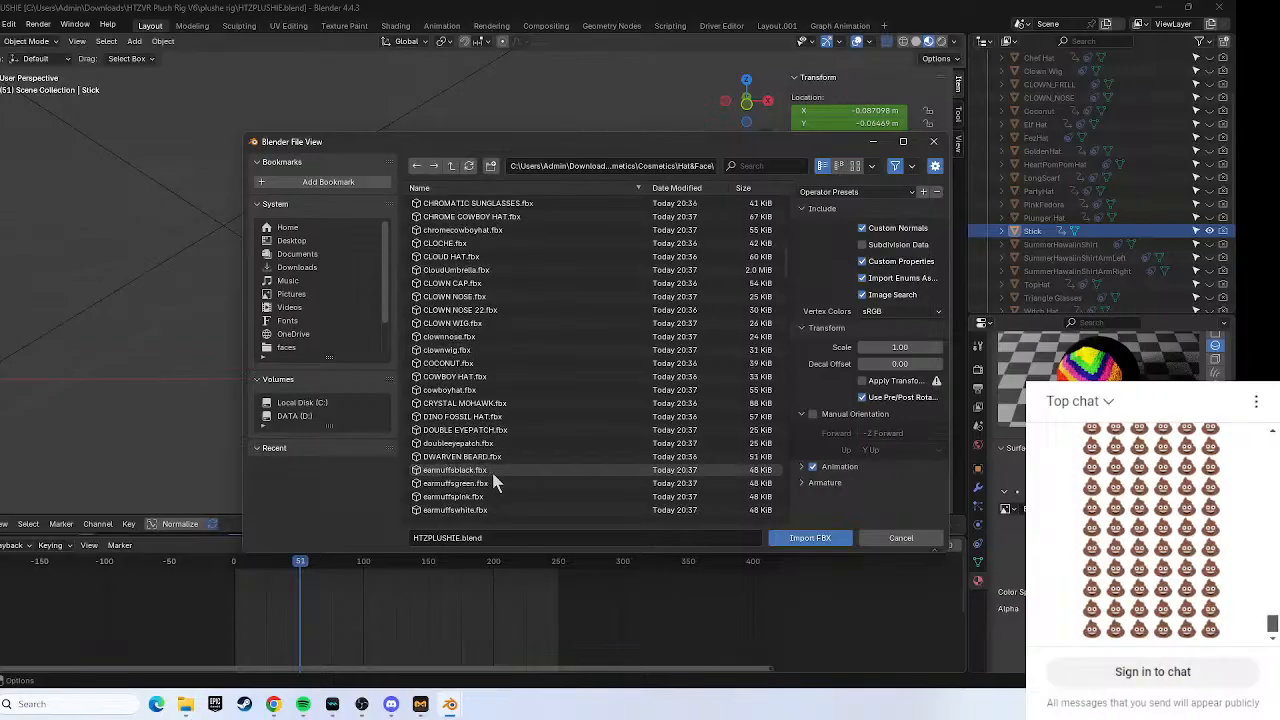
pyautogui.scroll(-2, 492, 482)
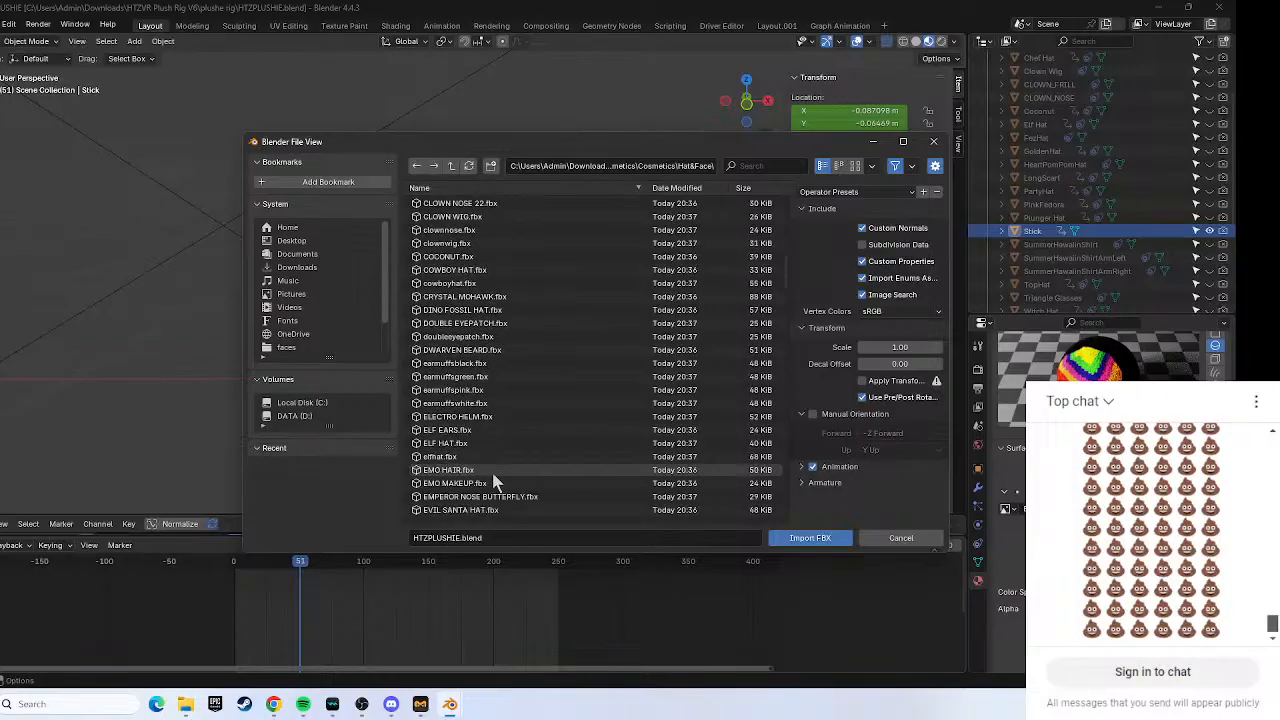
pyautogui.scroll(-3, 492, 482)
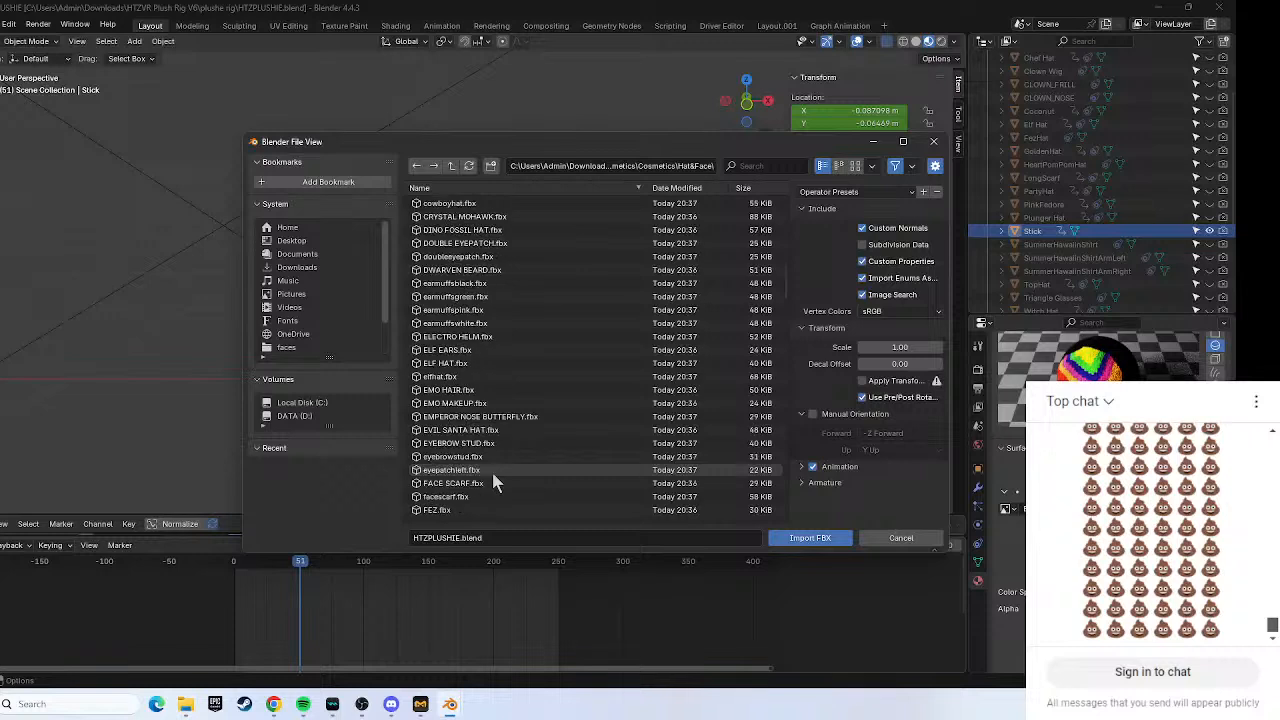
pyautogui.scroll(-2, 491, 470)
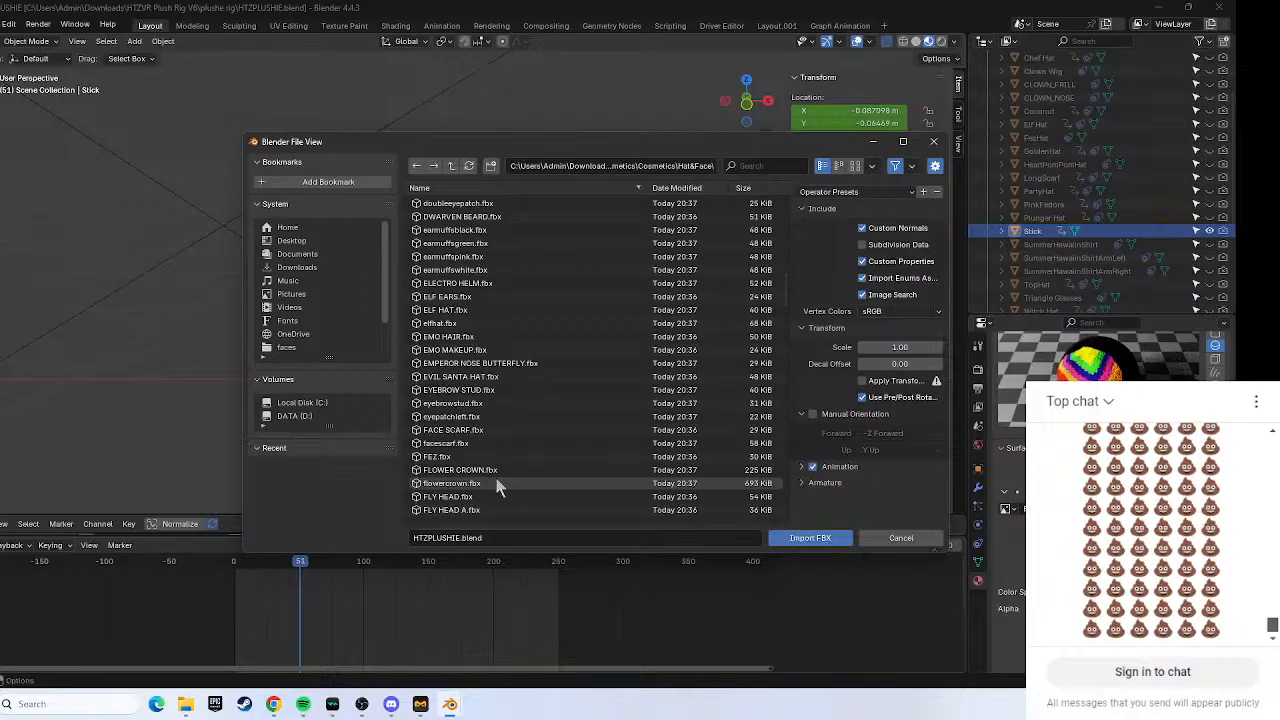
pyautogui.scroll(-1, 512, 443)
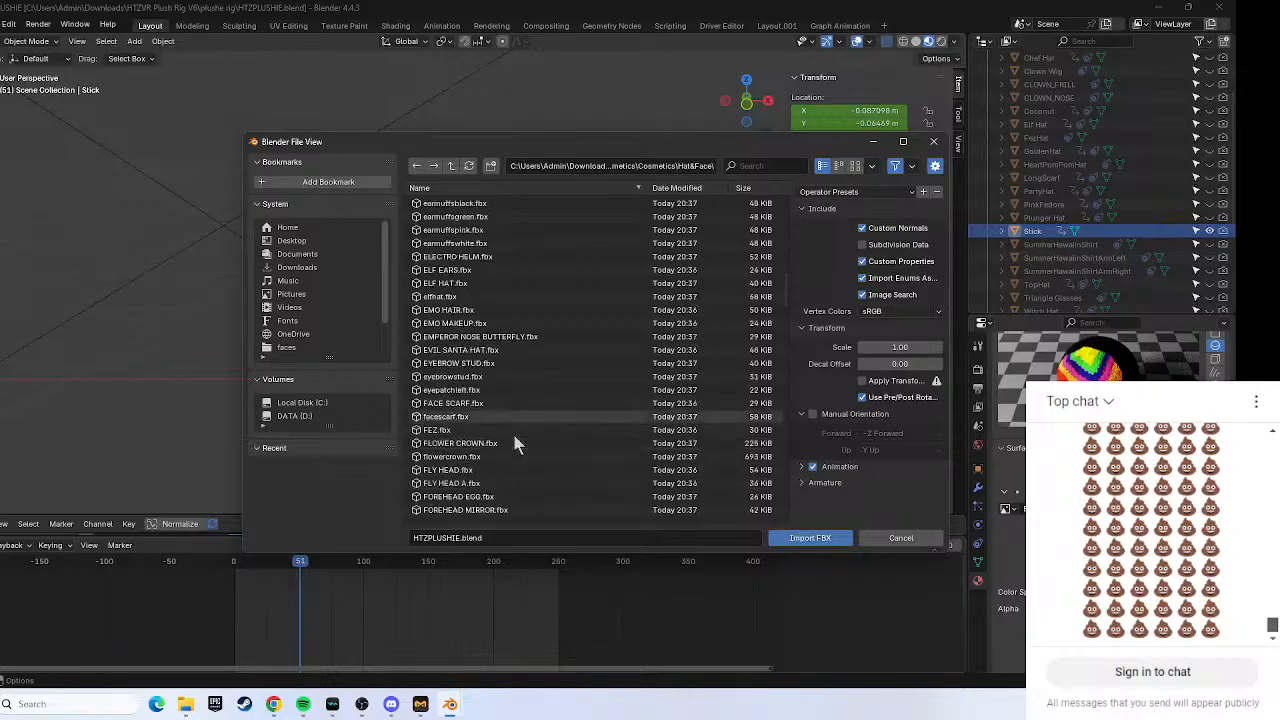
pyautogui.scroll(-1, 504, 443)
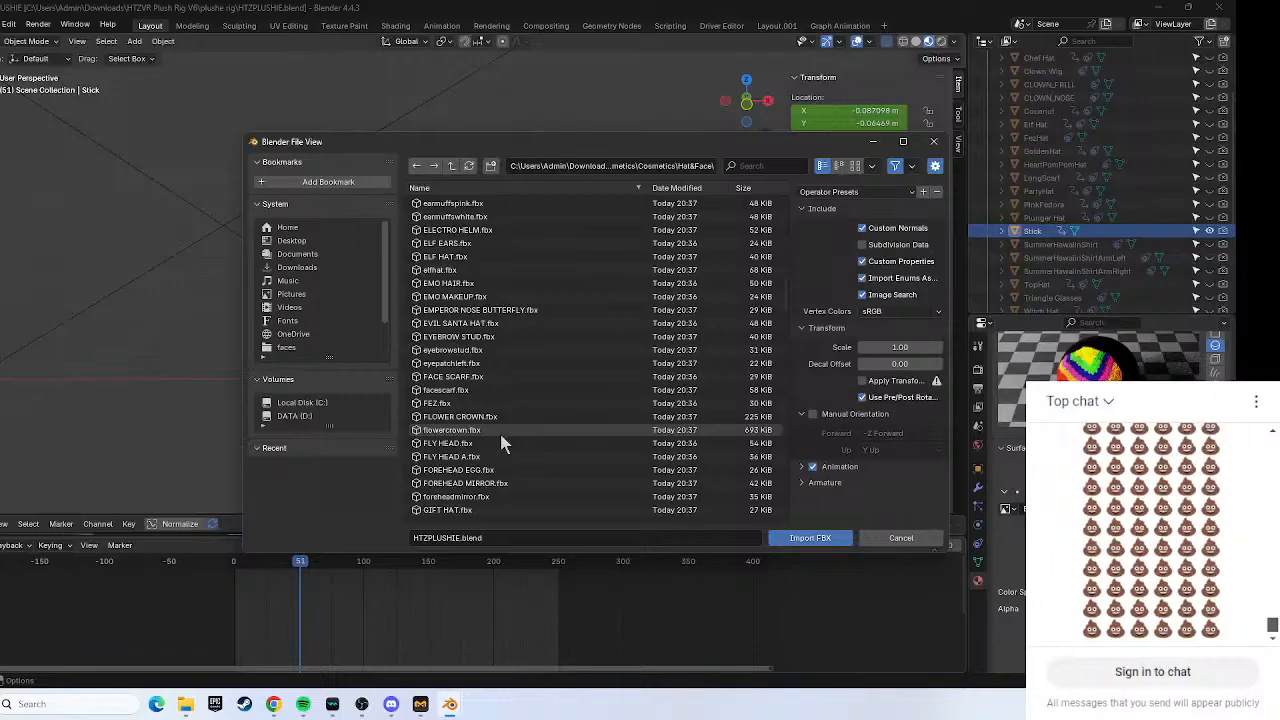
pyautogui.scroll(-1, 494, 443)
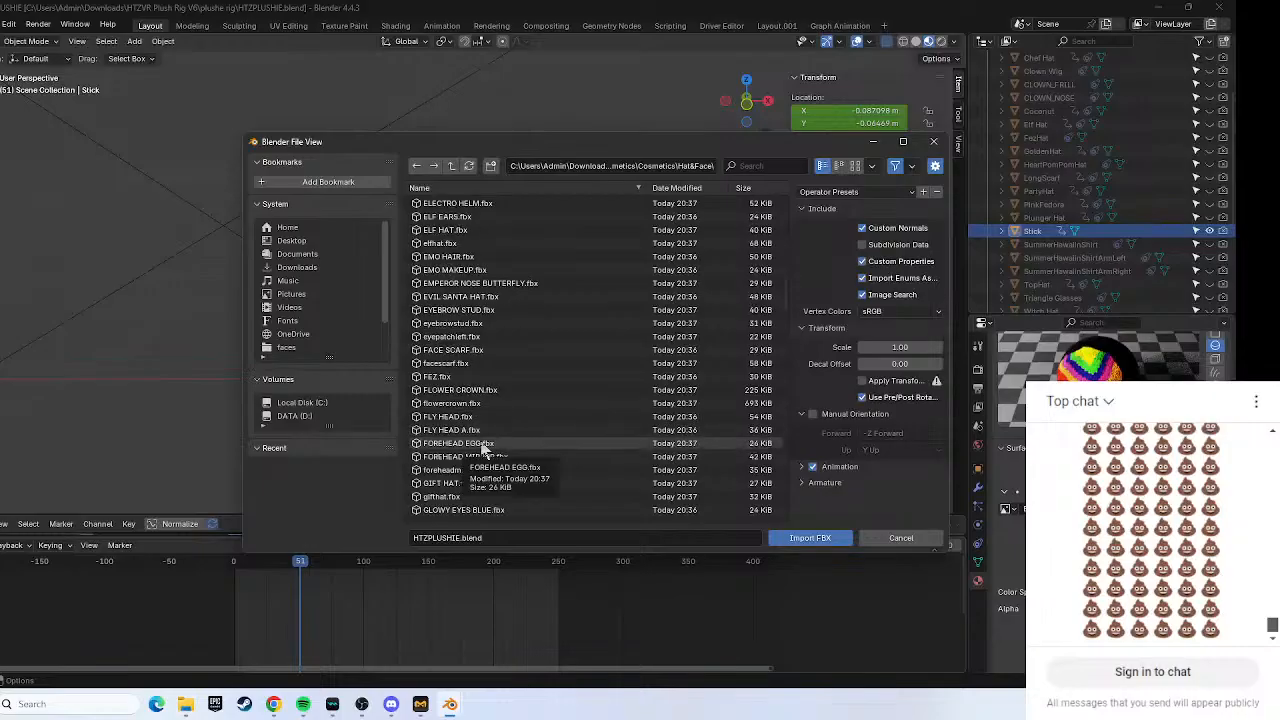
pyautogui.scroll(-3, 484, 449)
pyautogui.scroll(-2, 484, 449)
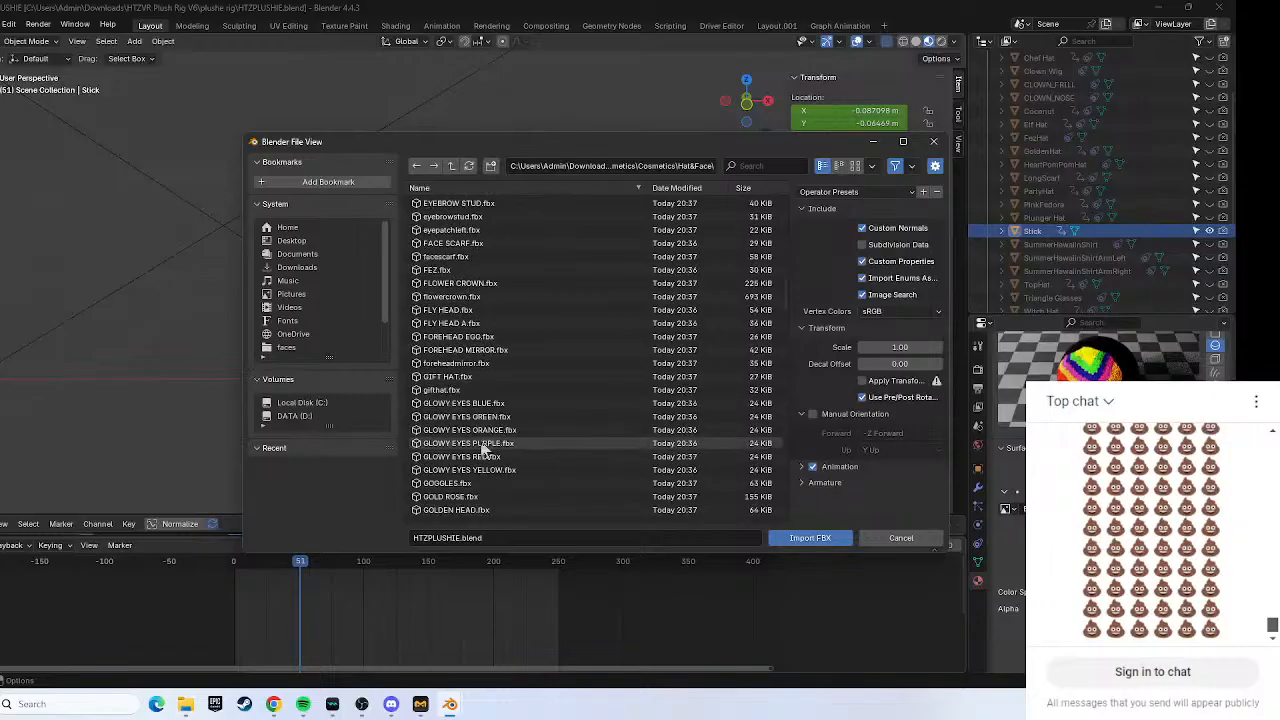
pyautogui.scroll(-3, 481, 449)
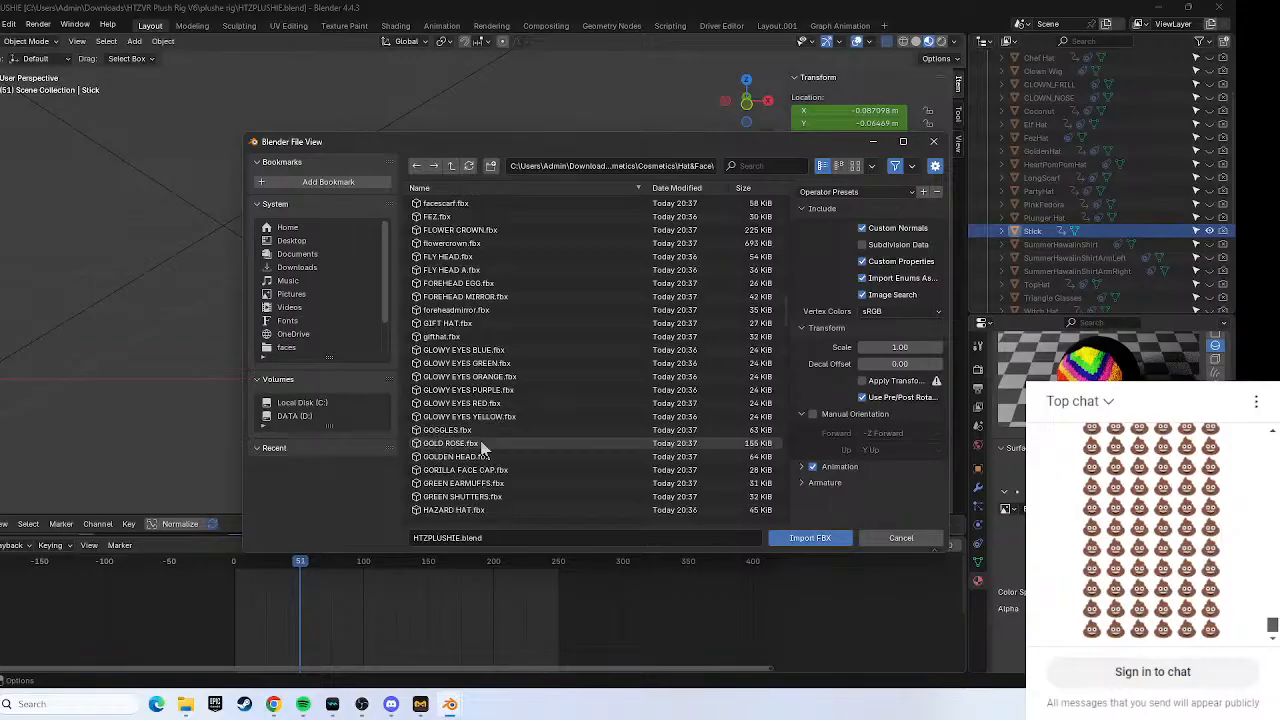
pyautogui.scroll(-3, 481, 449)
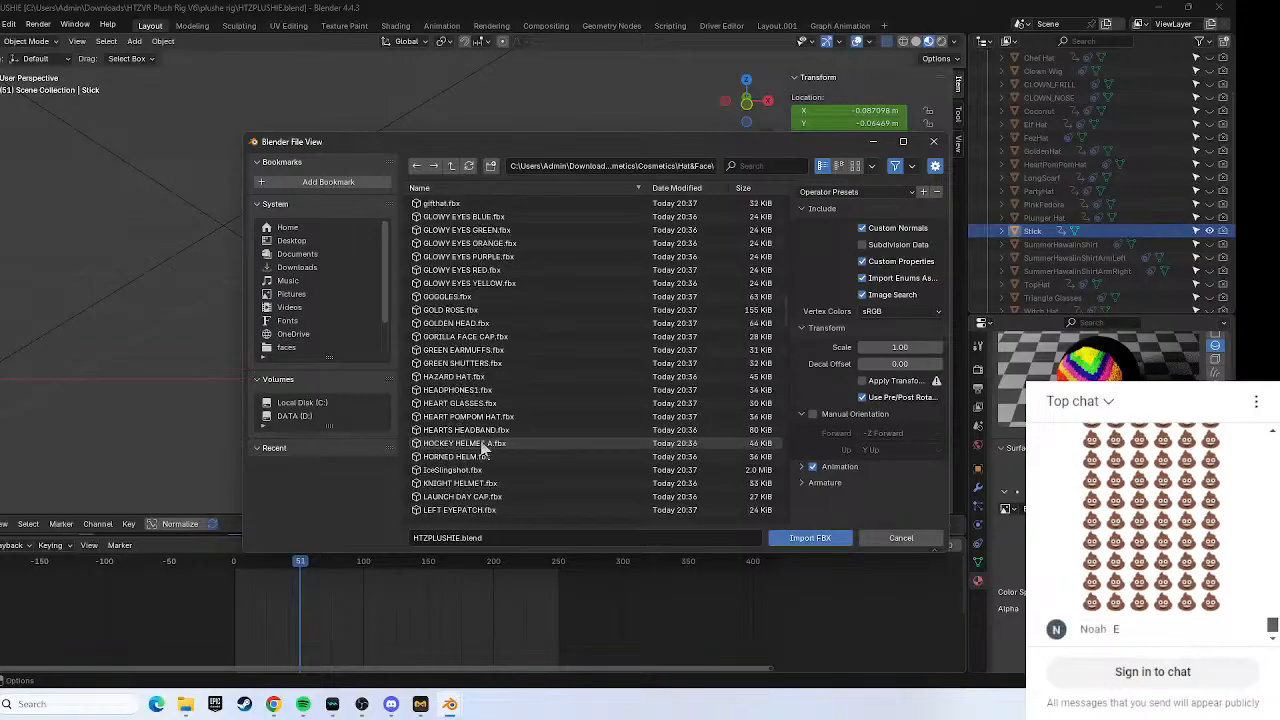
pyautogui.scroll(-2, 481, 449)
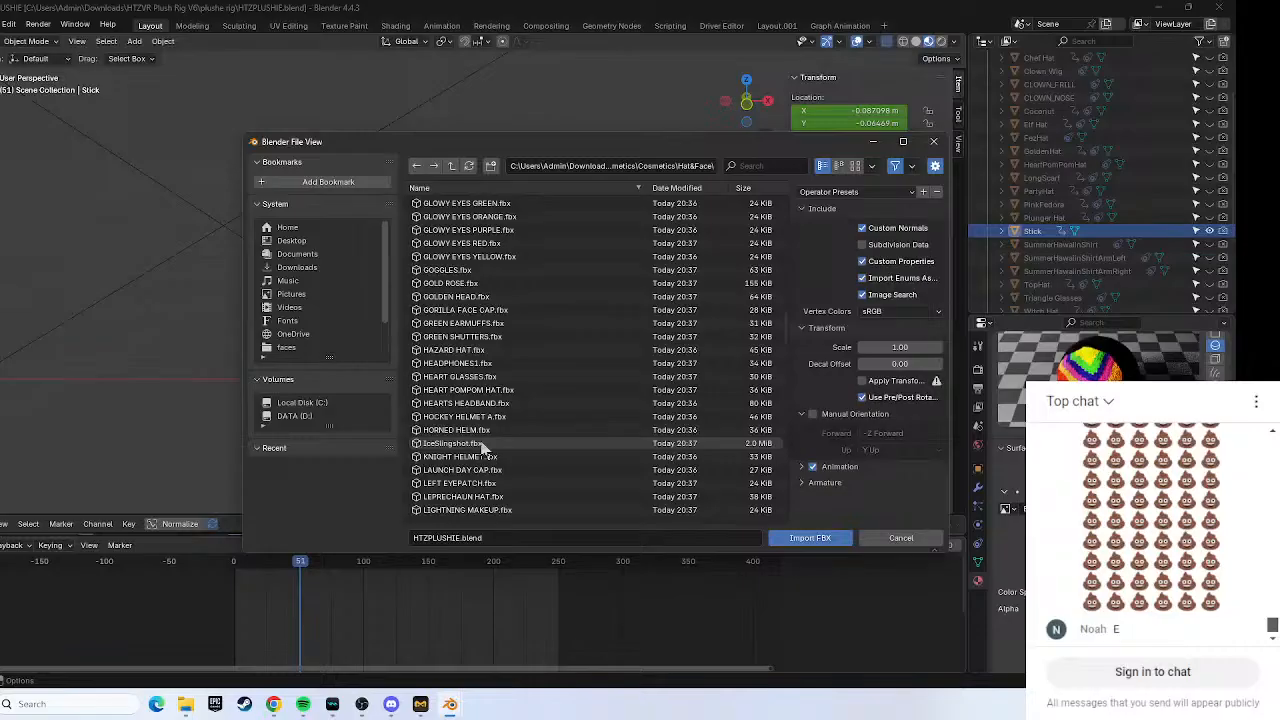
pyautogui.scroll(-2, 481, 449)
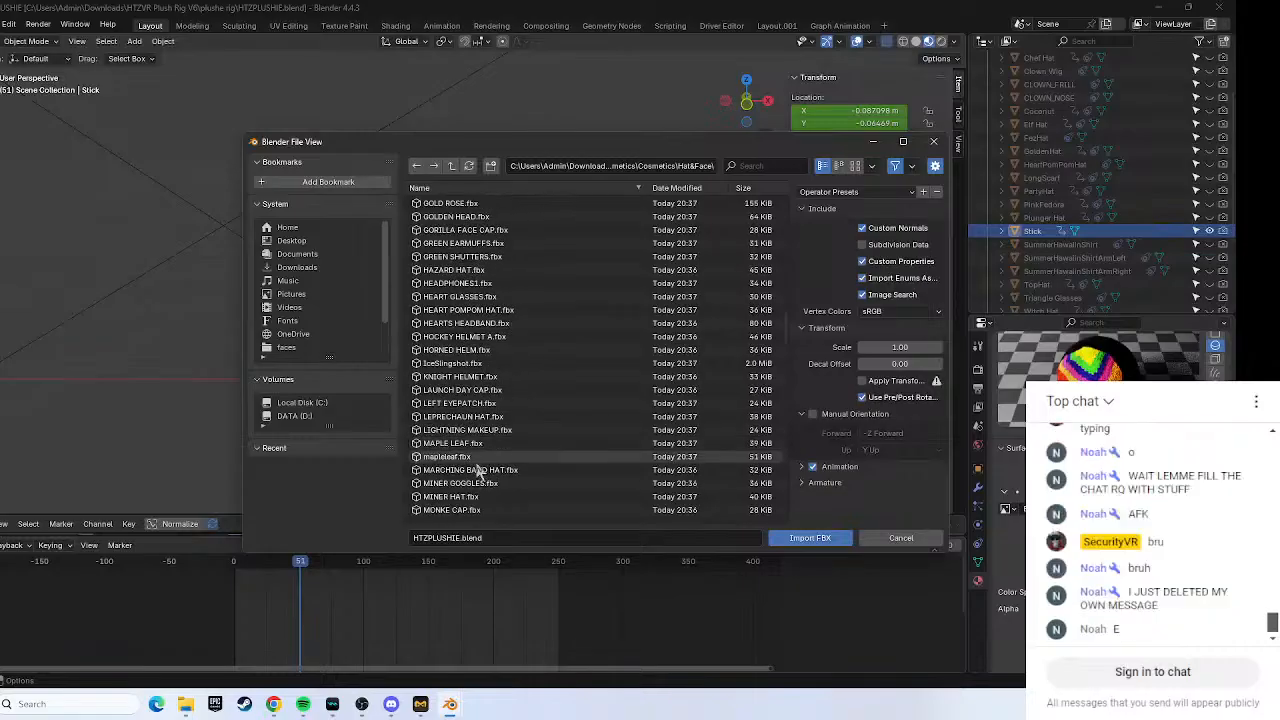
pyautogui.click(459, 511)
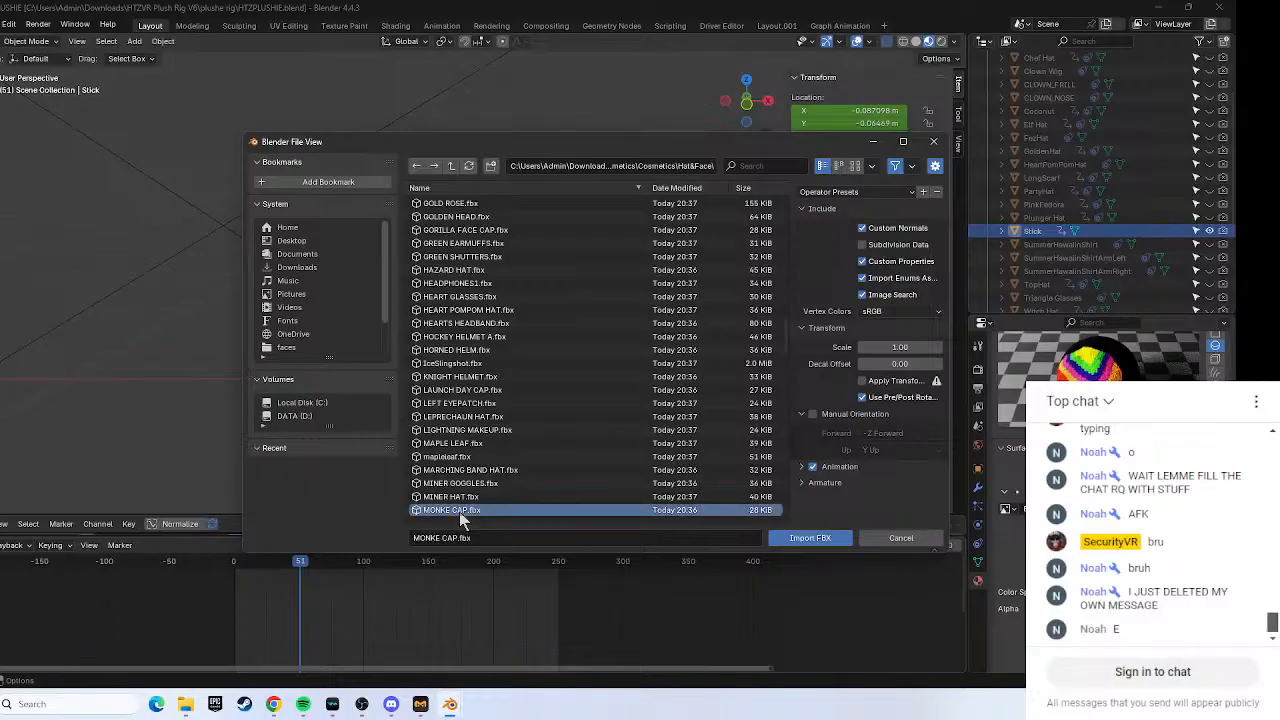
pyautogui.click(789, 538)
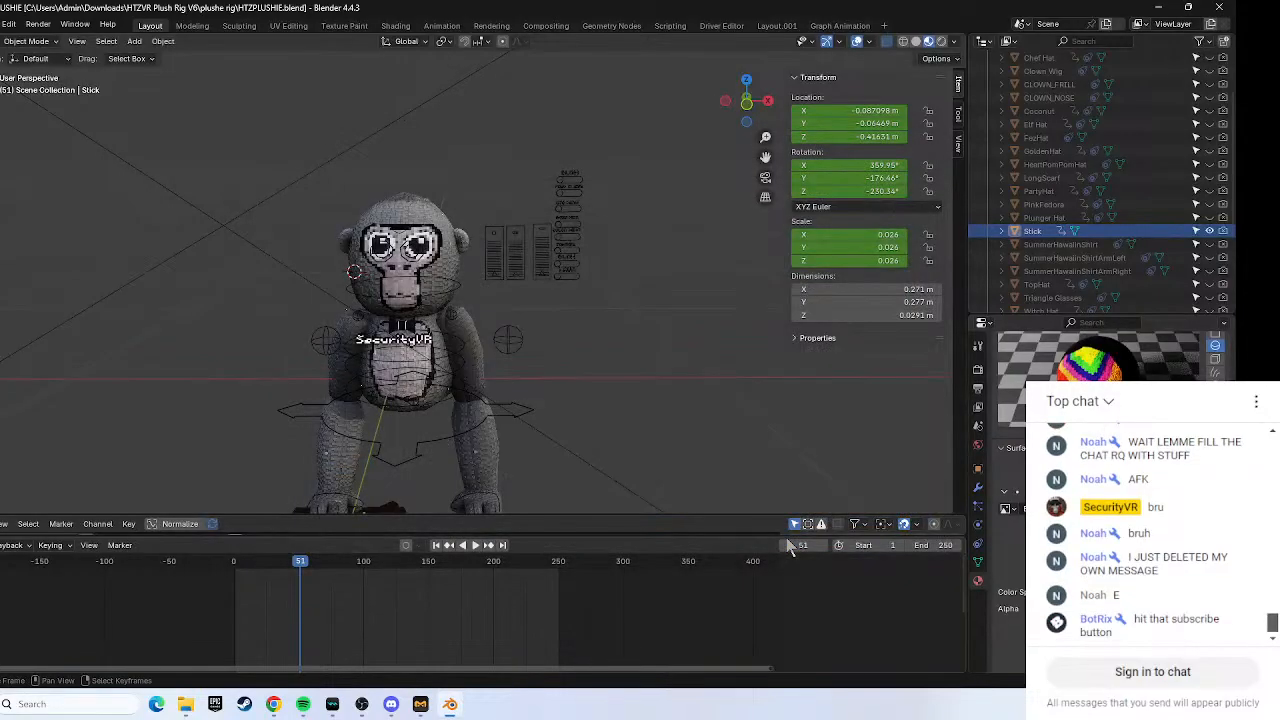
# Look through the scene's object list for the imported cap among the Cosmetics, Lights and Main collections.
pyautogui.scroll(-2, 1046, 287)
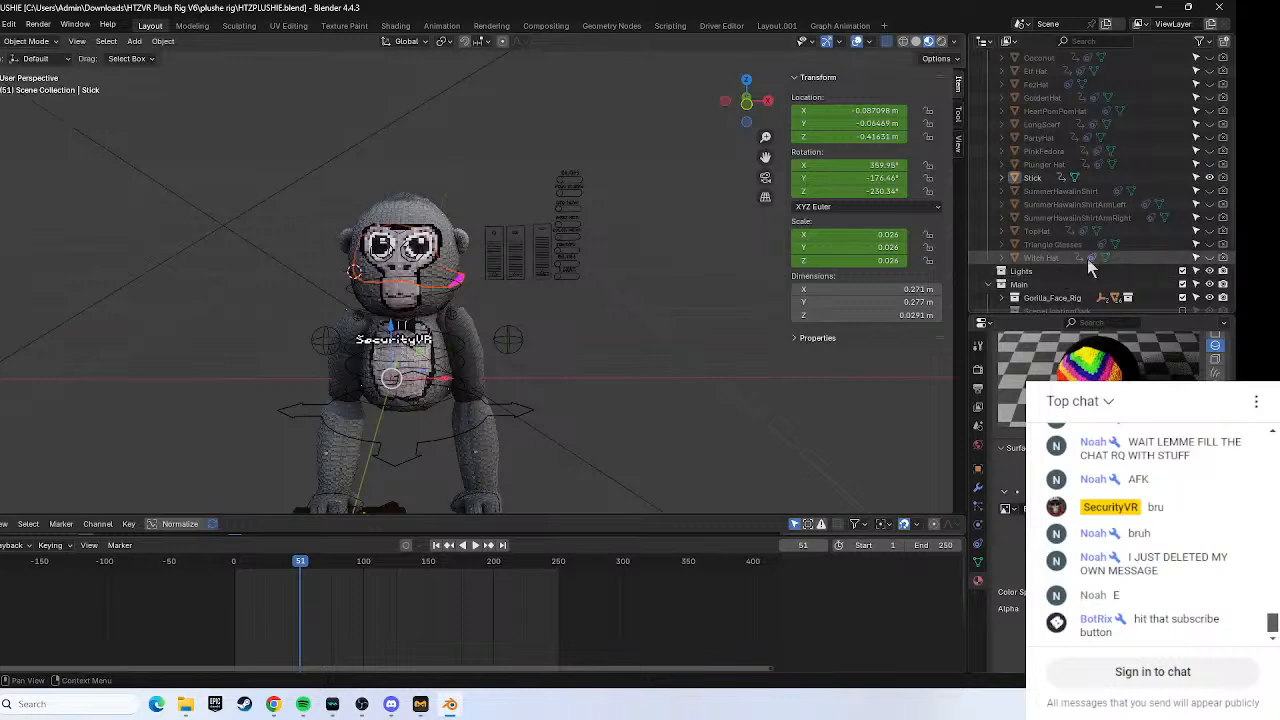
pyautogui.scroll(5, 1110, 220)
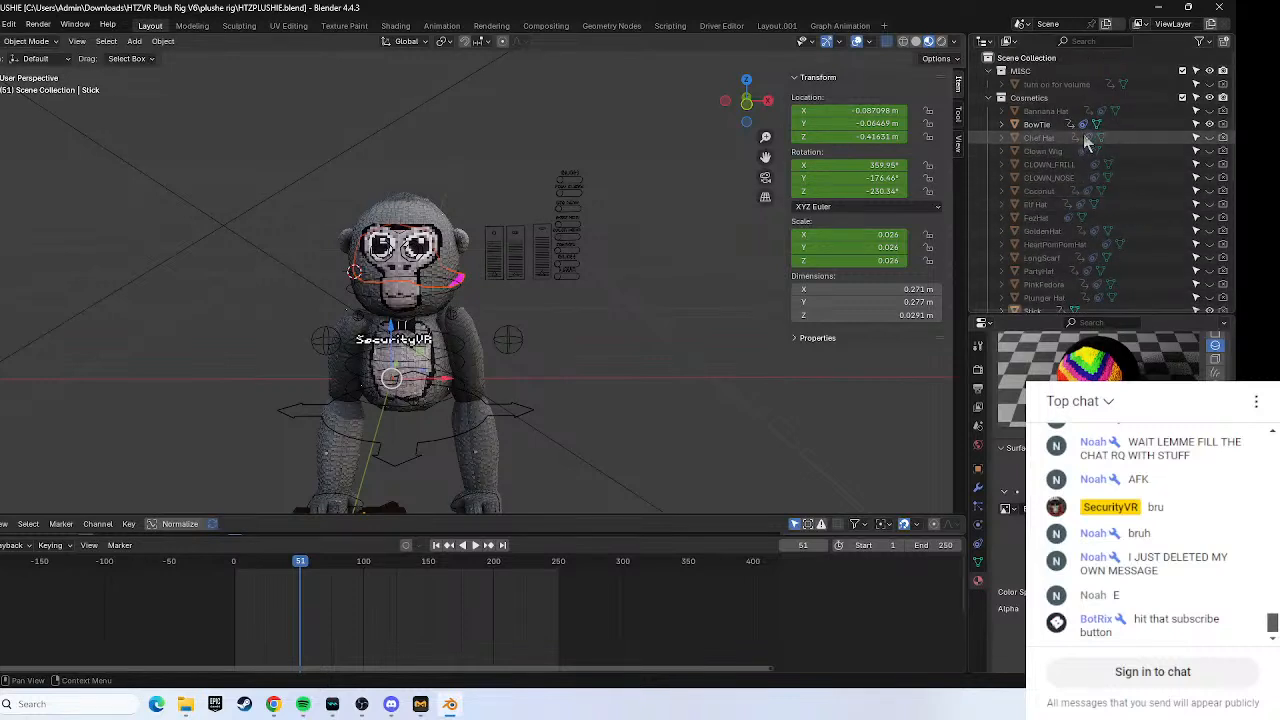
pyautogui.scroll(-6, 1094, 145)
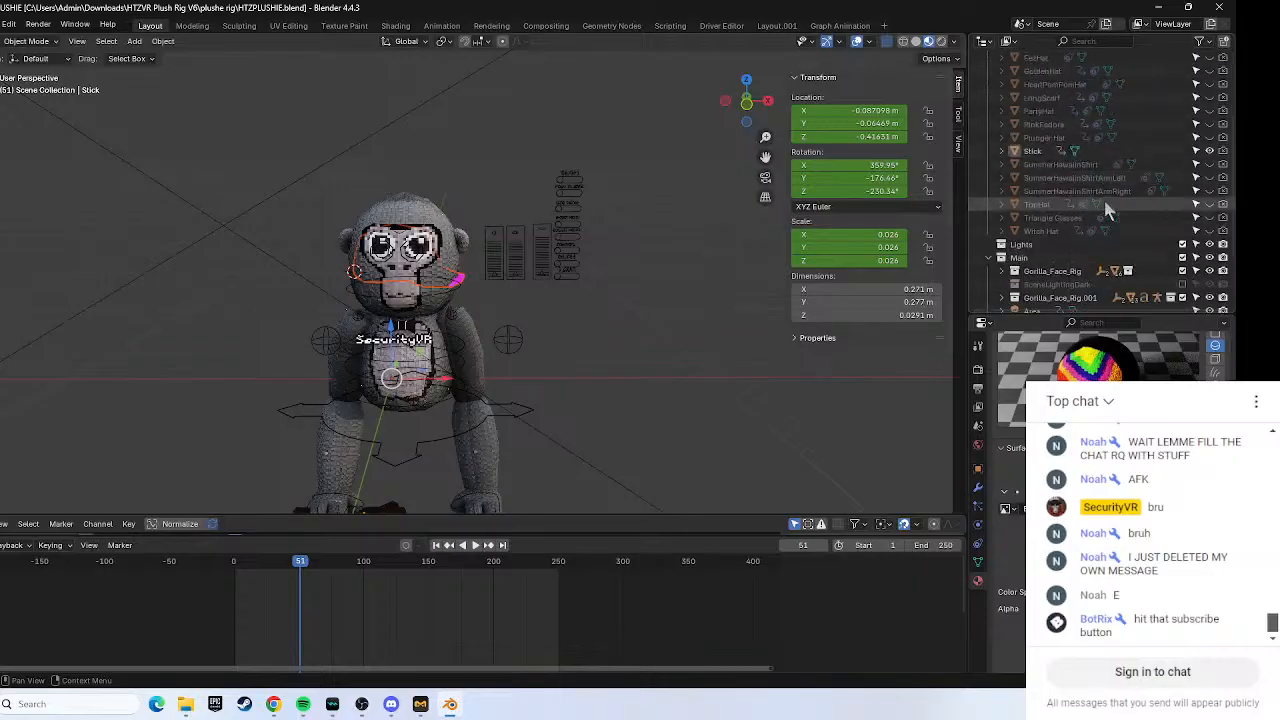
pyautogui.scroll(-2, 1100, 245)
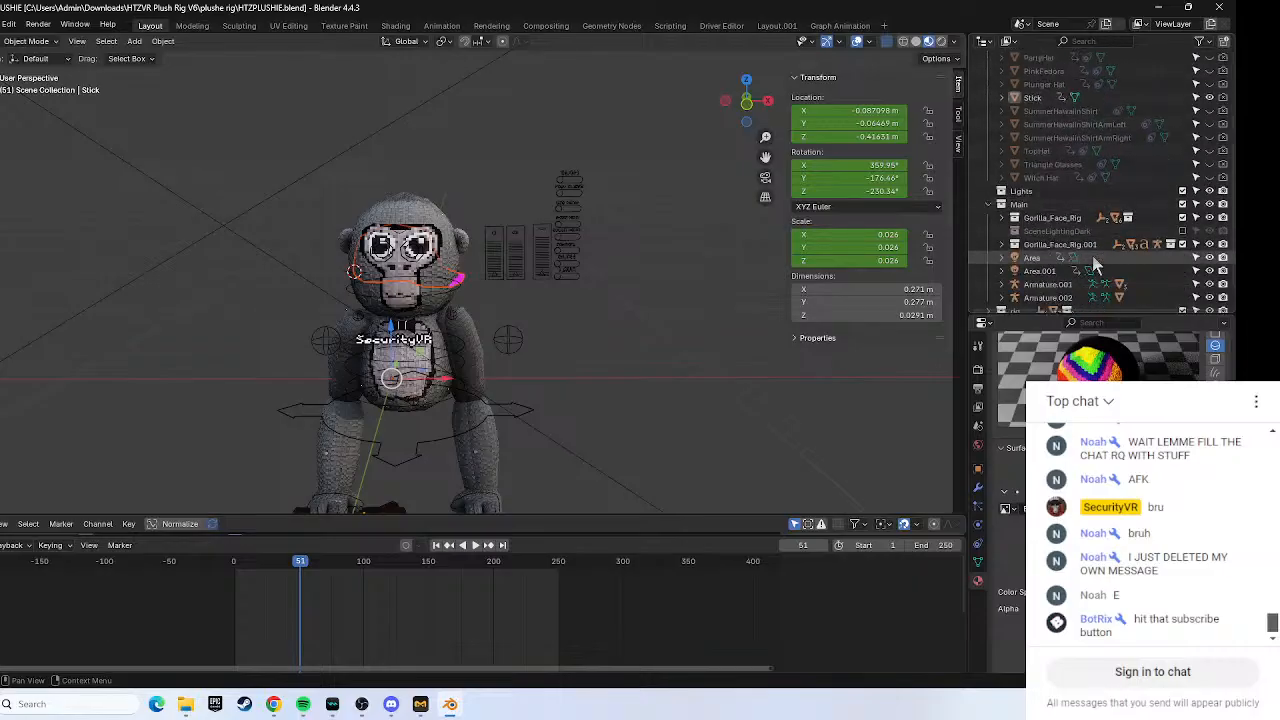
pyautogui.scroll(4, 1094, 262)
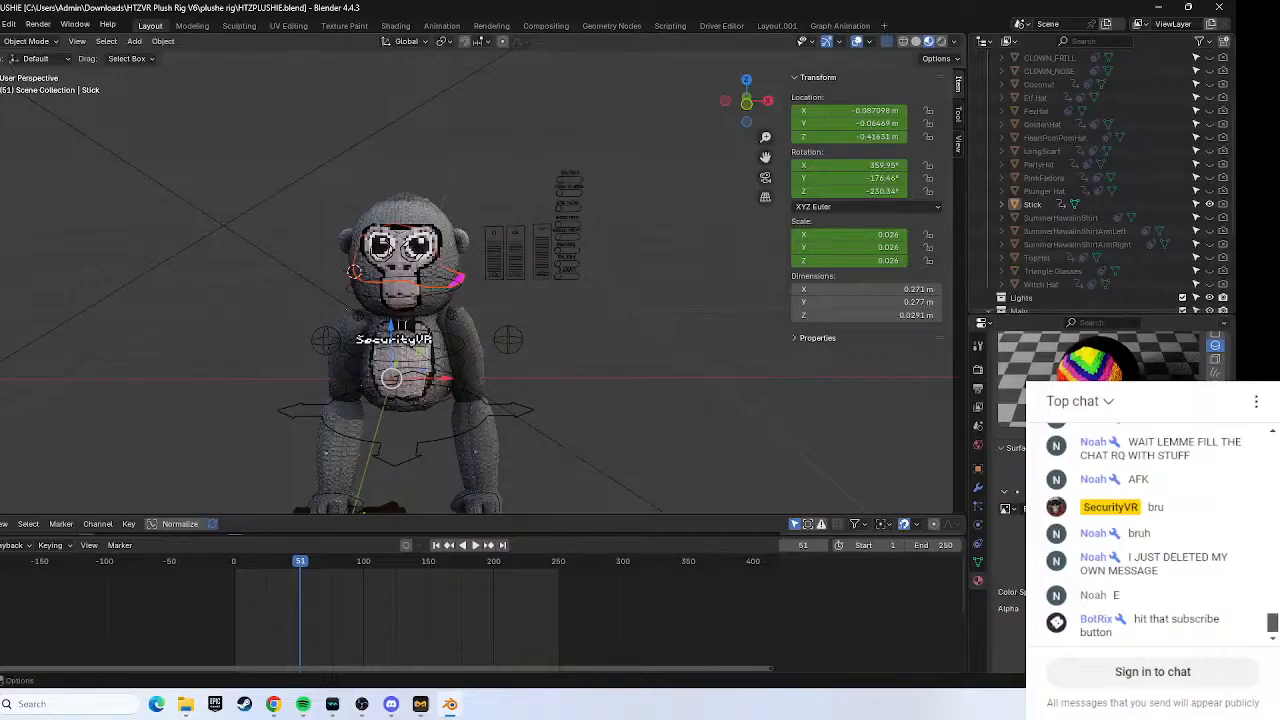
# Start another FBX import in the Hat&Face folder and switch to the plushie tutorial in Chrome to continue from 3:35.
pyautogui.click(0, 24)
pyautogui.moveTo(20, 214)
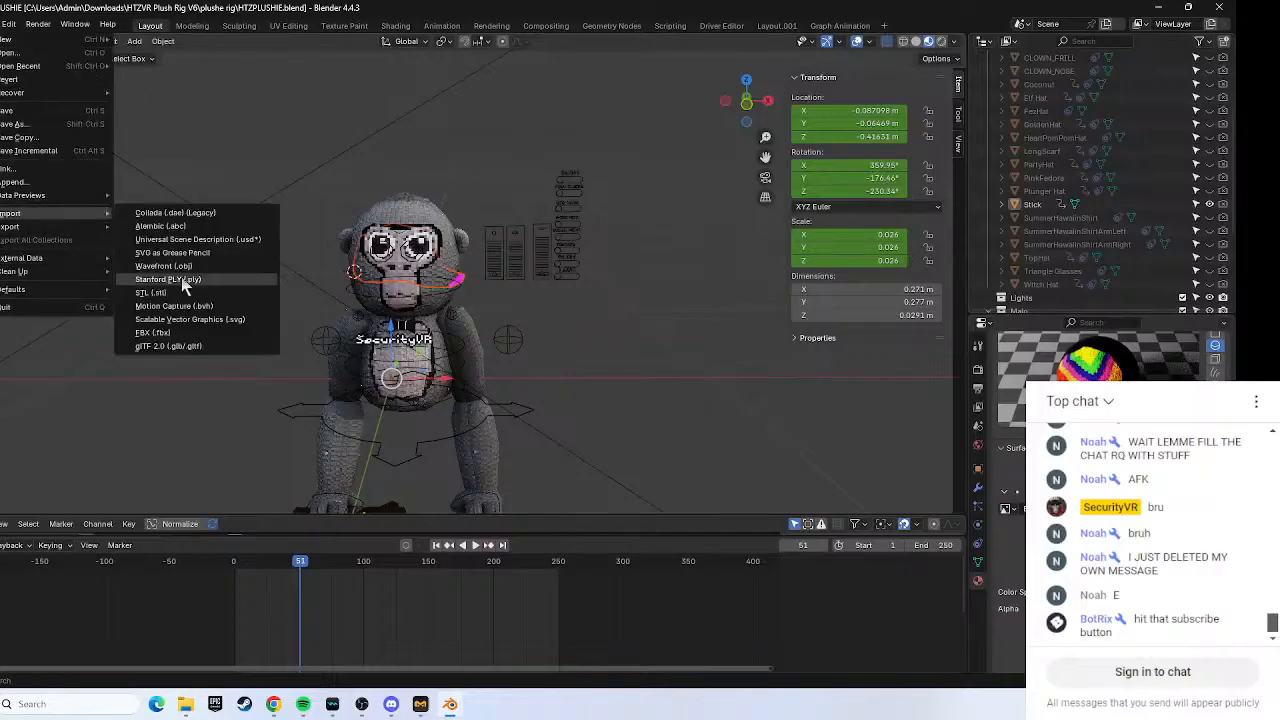
pyautogui.click(165, 332)
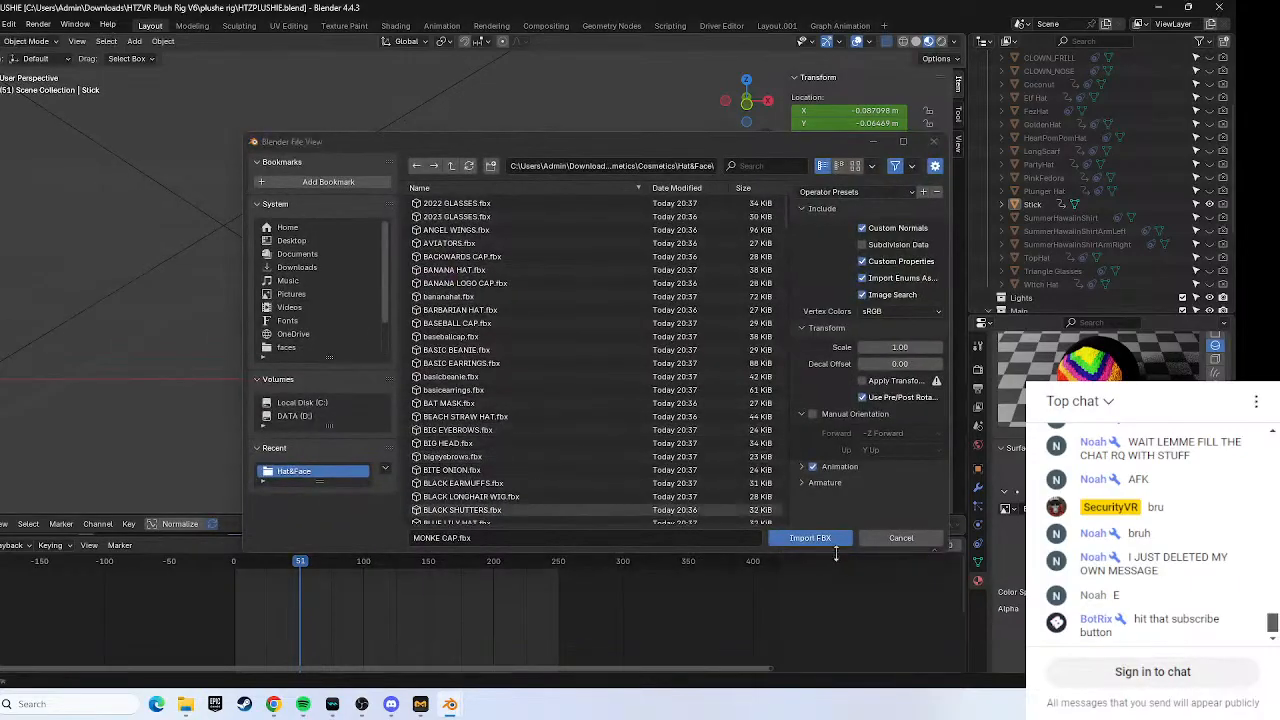
pyautogui.click(273, 704)
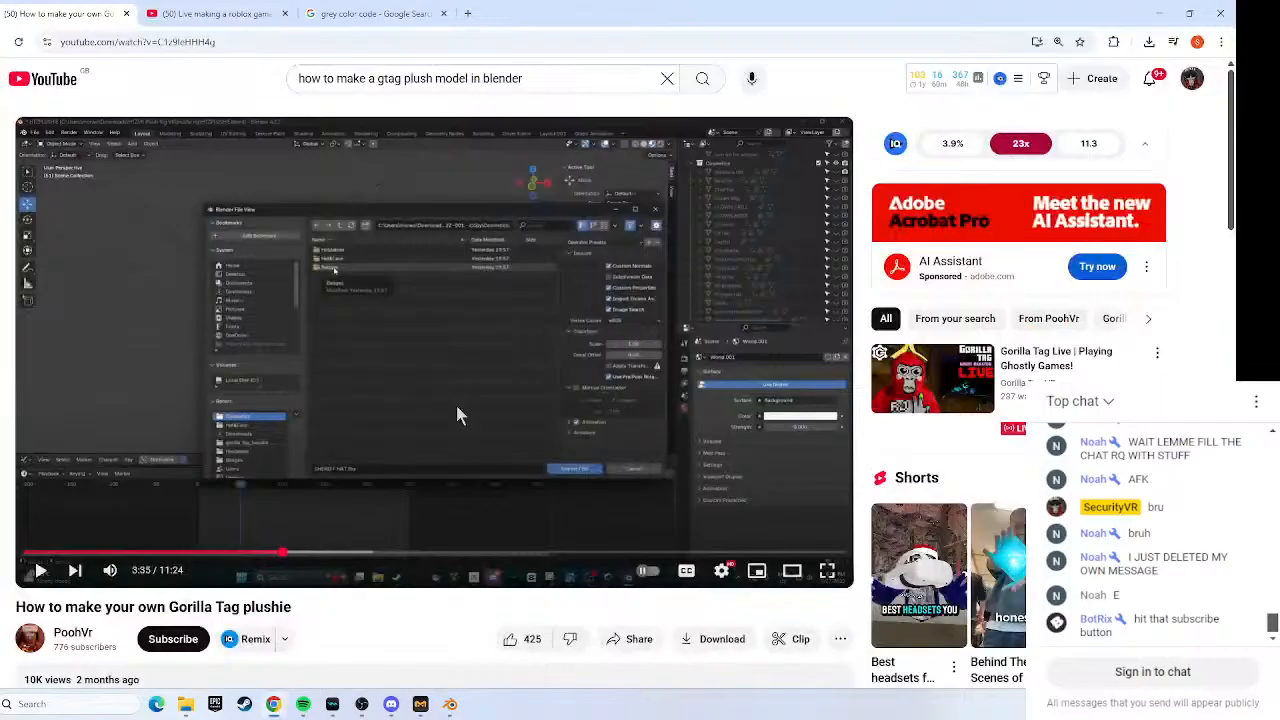
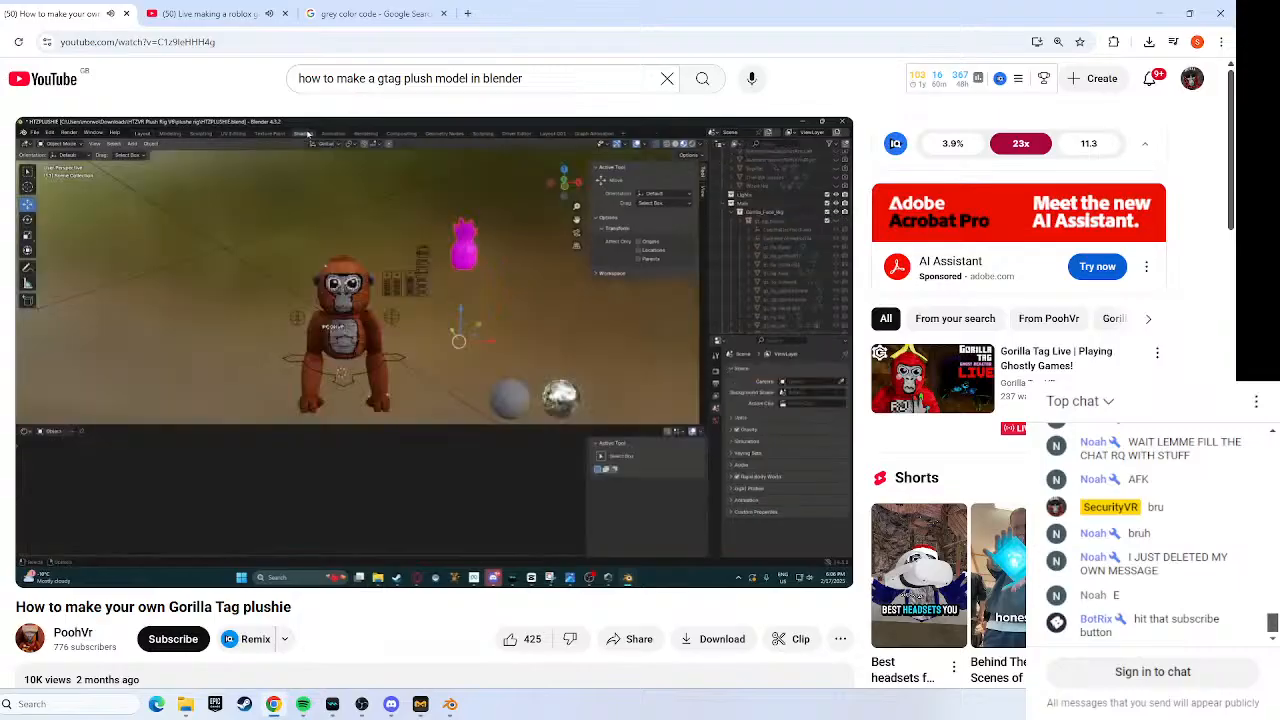
# Pause the tutorial, switch to Blender's open FBX import browser and import MONKE CAP.fbx again.
pyautogui.click(130, 248)
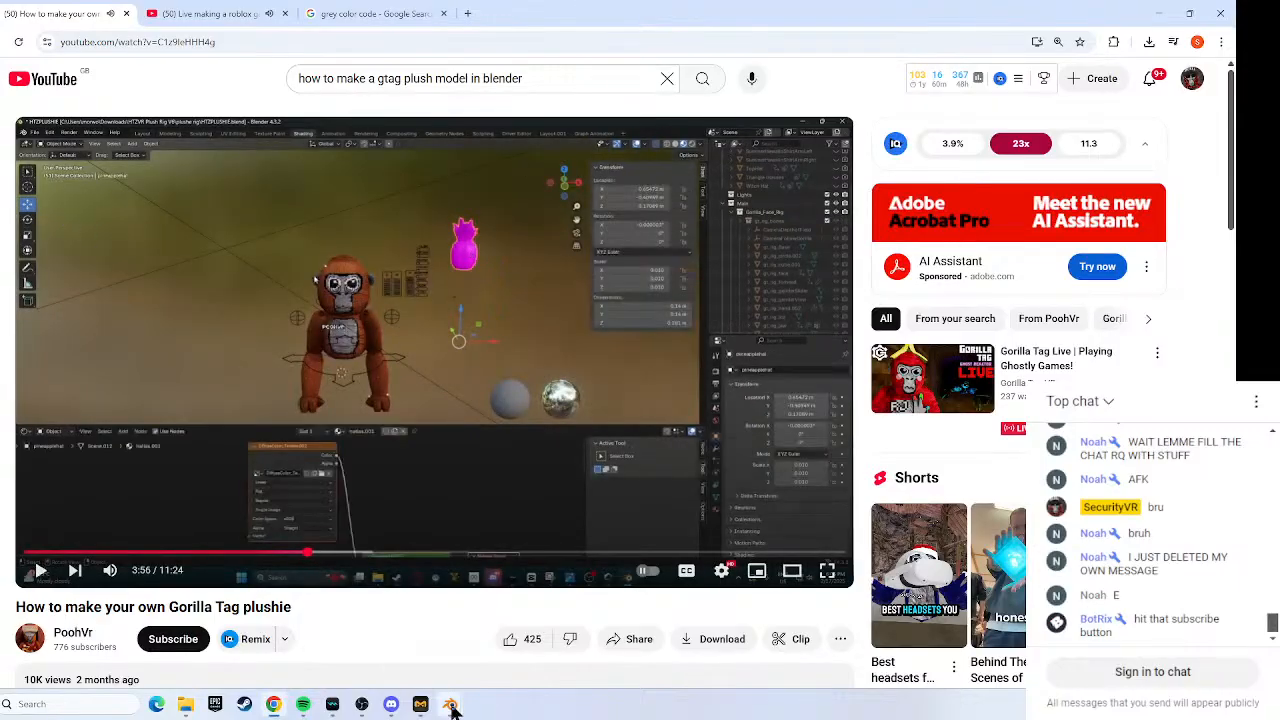
pyautogui.moveTo(449, 703)
pyautogui.click(385, 623)
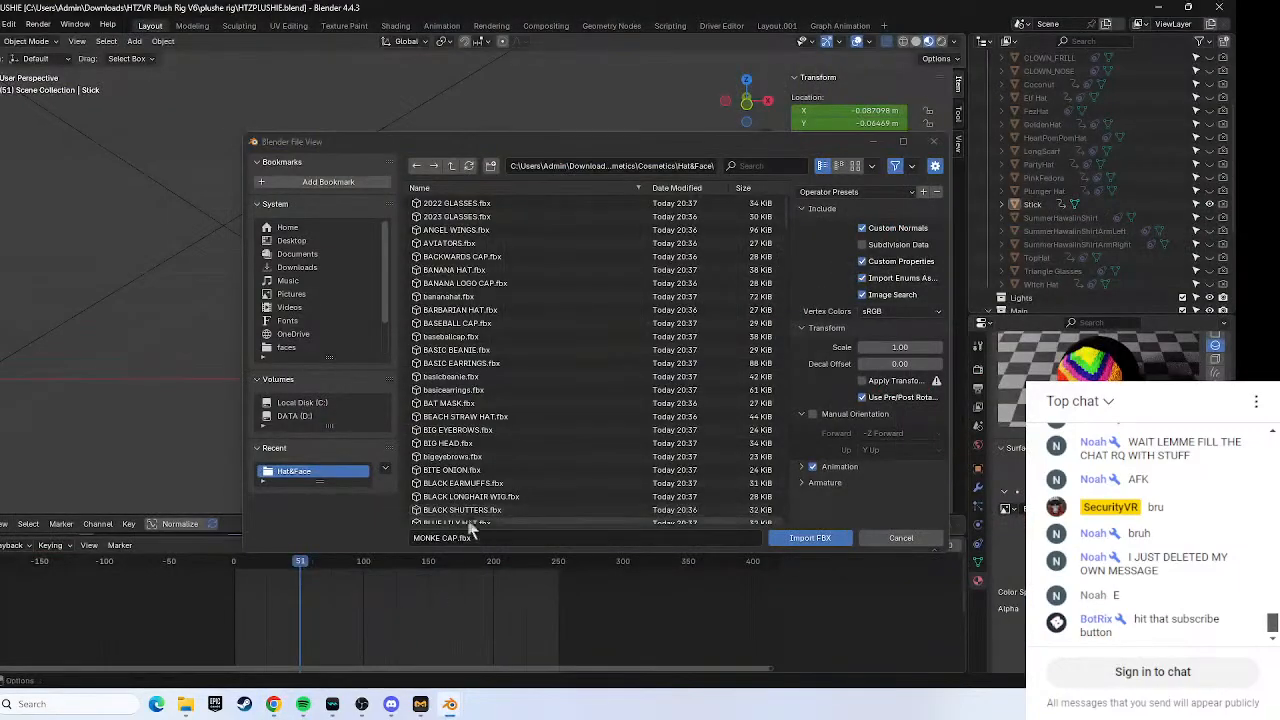
pyautogui.click(812, 539)
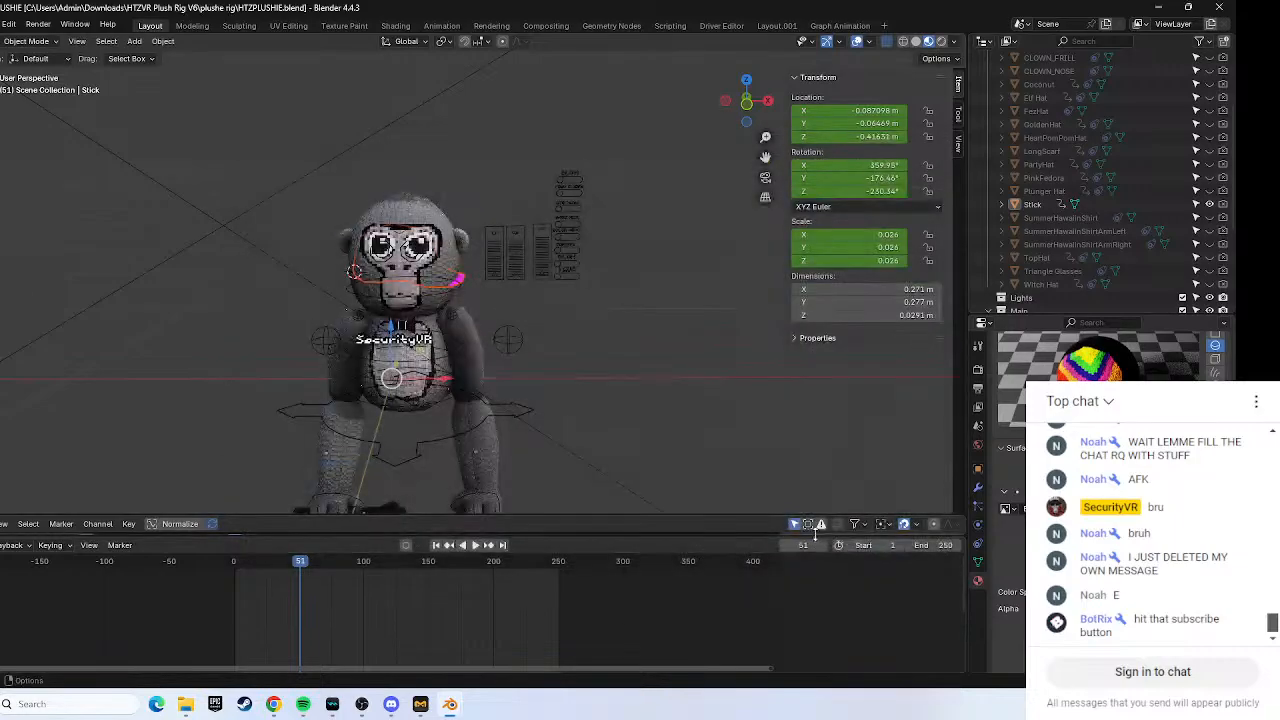
# Move the plushie's armature sideways along with its body to uncover the imported caps.
pyautogui.click(564, 348)
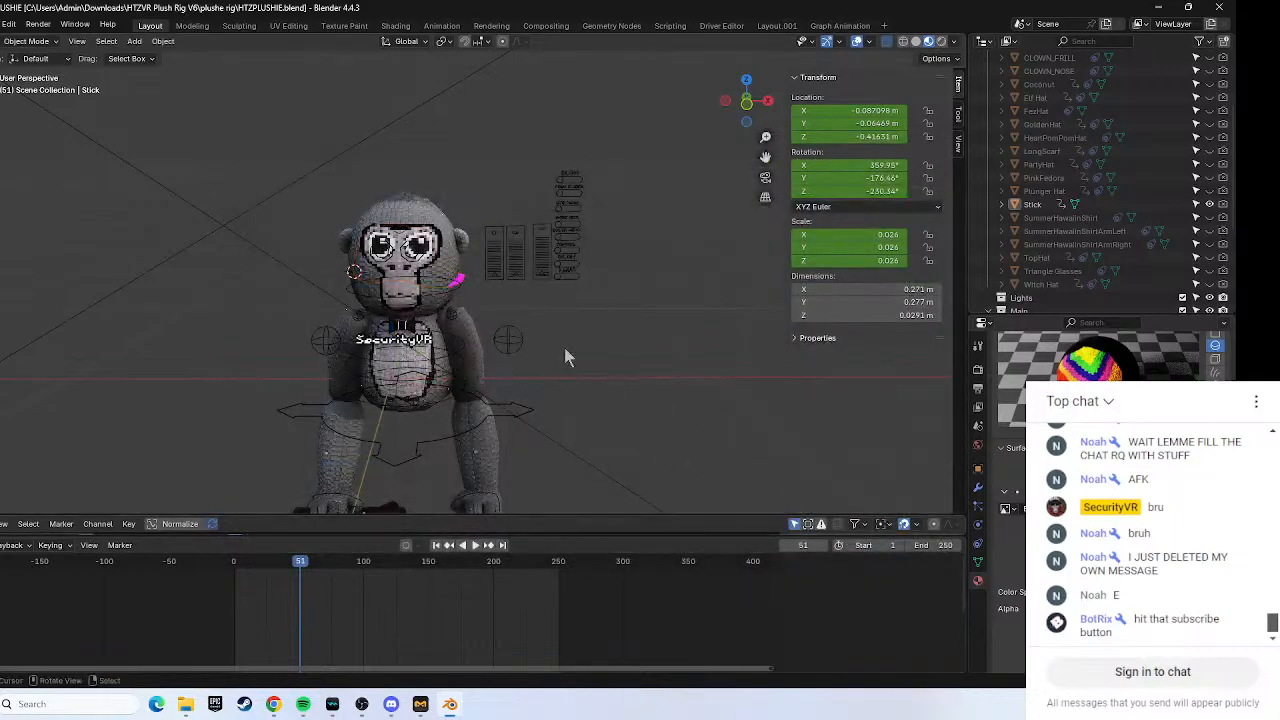
pyautogui.click(455, 283)
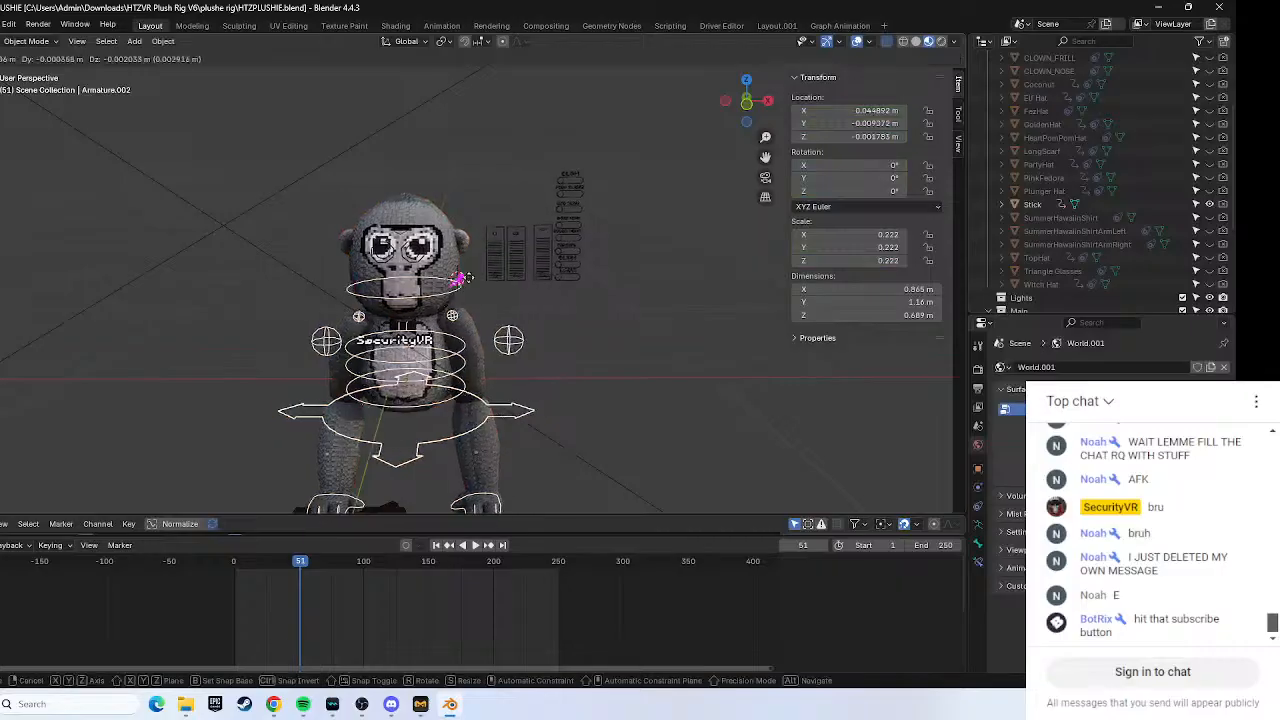
pyautogui.press('g')
pyautogui.click(550, 285)
# Move the two pink caps apart beside the plushie, placing the second one at about X -0.043 m, Z 0.125 m.
pyautogui.click(420, 258)
pyautogui.hotkey('shift', 'd')
pyautogui.click(228, 252)
pyautogui.click(405, 255)
pyautogui.press('g')
pyautogui.click(104, 212)
pyautogui.click(249, 262)
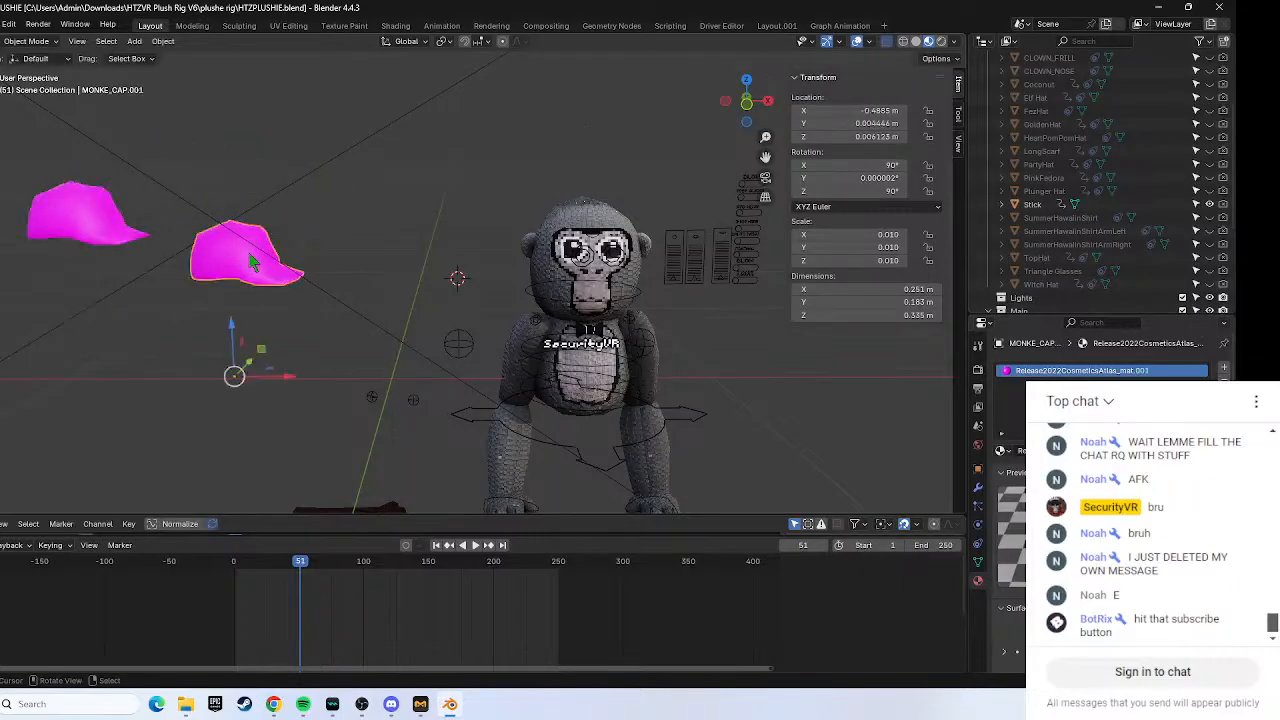
pyautogui.press('g')
pyautogui.click(471, 220)
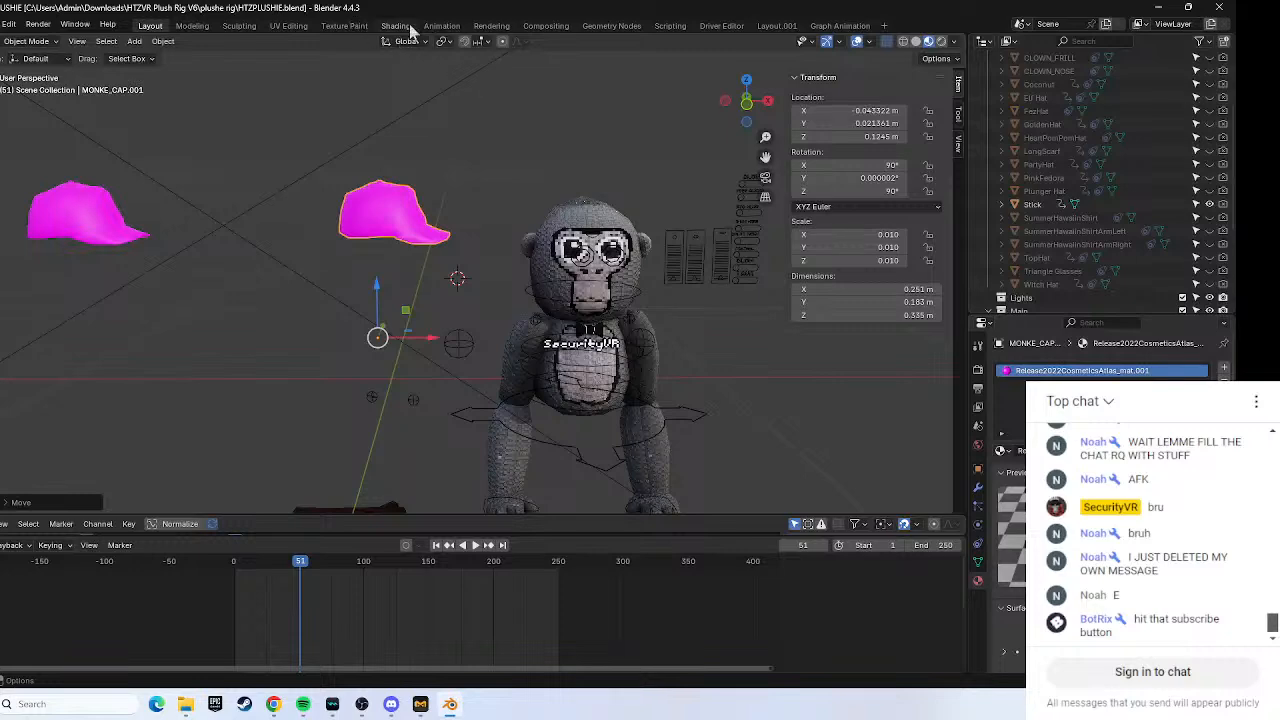
# Switch to the Shading workspace and lower the cap nearest the plushie to about Z 0.119 m, keeping it selected.
pyautogui.click(409, 27)
pyautogui.moveTo(386, 180); pyautogui.dragTo(450, 222)
pyautogui.click(457, 213)
pyautogui.press('g')
pyautogui.click(455, 214)
pyautogui.moveTo(440, 226); pyautogui.dragTo(469, 231, button='right')
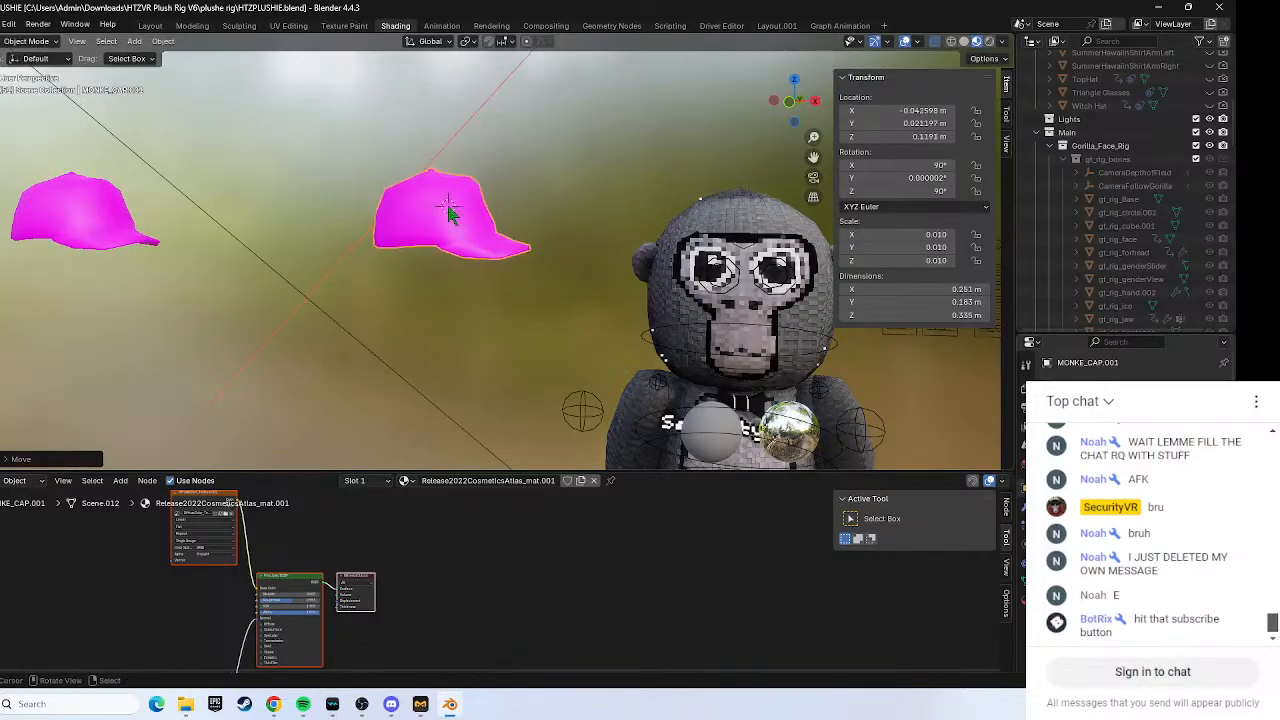
pyautogui.moveTo(453, 206); pyautogui.dragTo(807, 253)
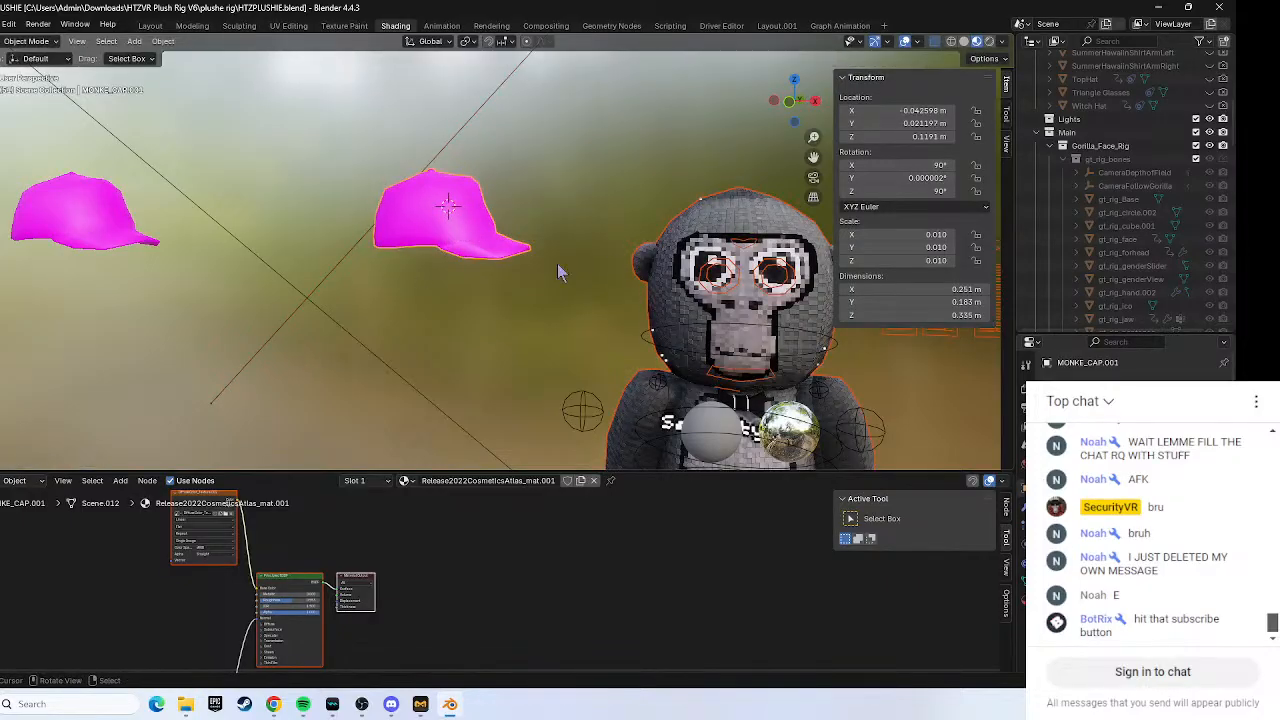
pyautogui.click(444, 226)
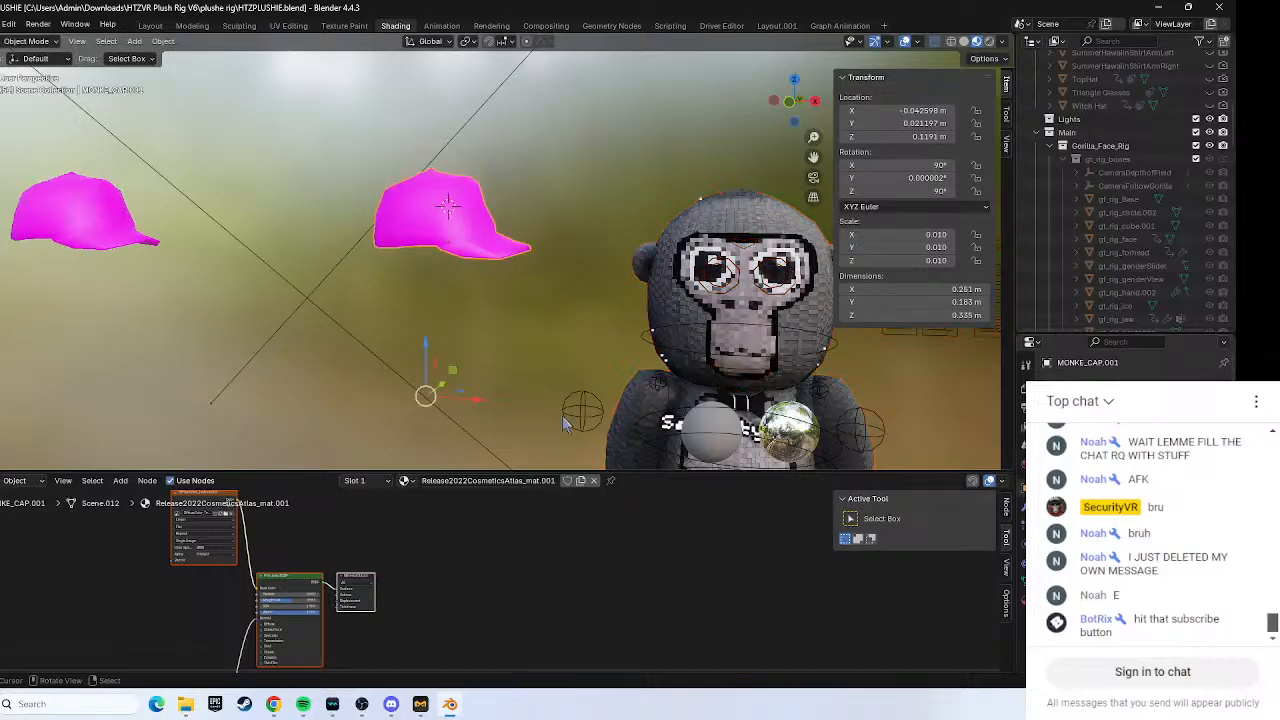
# Watch the plushie tutorial in Chrome around 3:56 to 4:04 for opening the cosmetic's texture, comparing it with the cap's nodes in Blender.
pyautogui.click(273, 704)
pyautogui.click(486, 397)
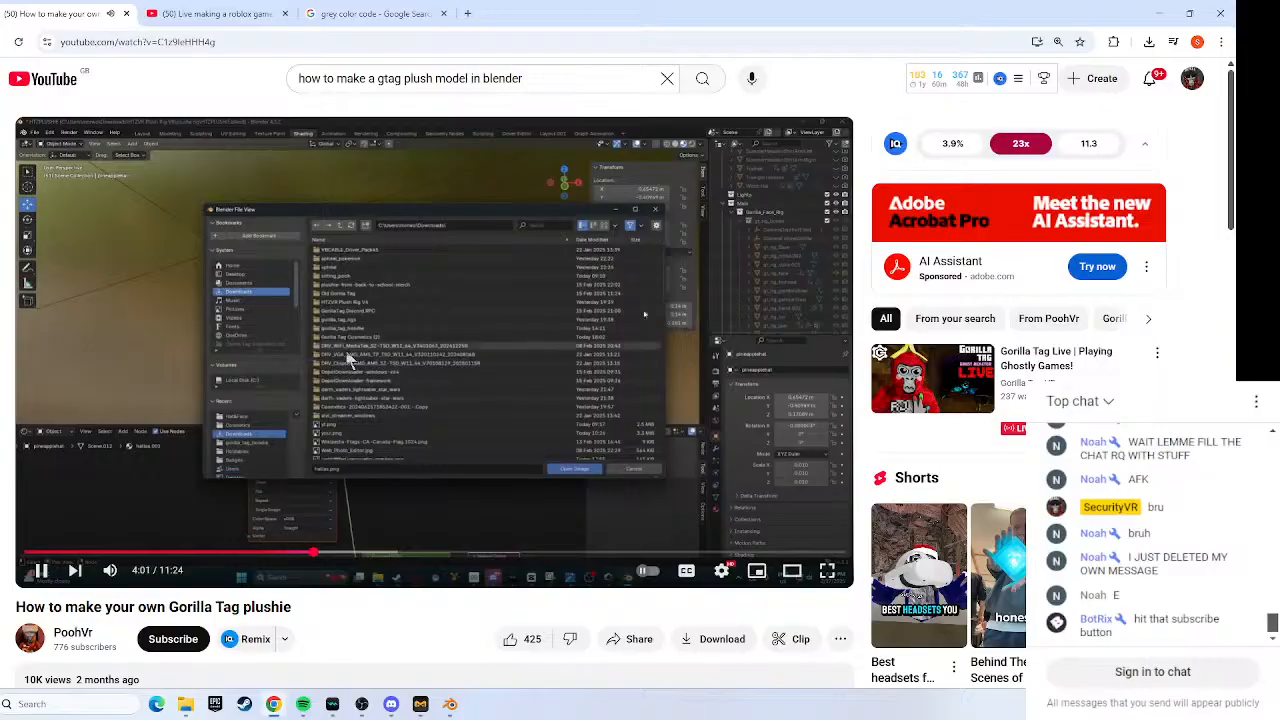
pyautogui.click(440, 382)
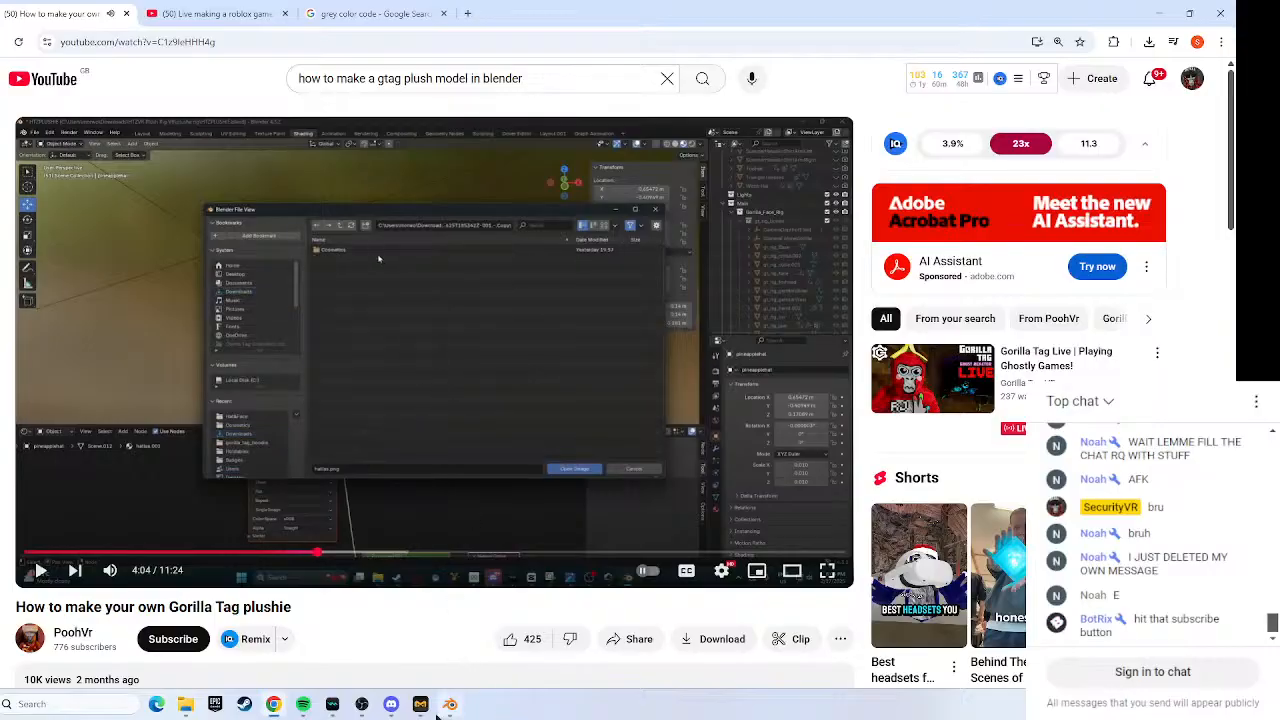
pyautogui.click(450, 704)
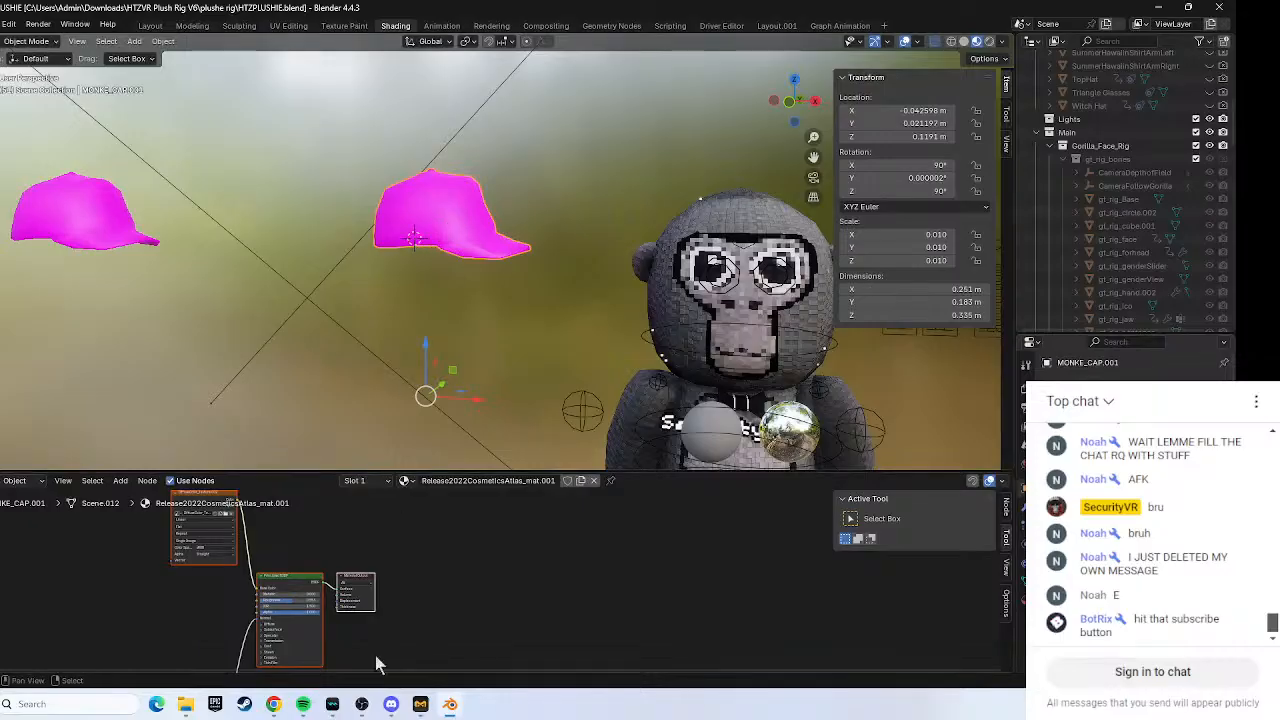
pyautogui.click(273, 704)
pyautogui.click(303, 552)
pyautogui.click(380, 450)
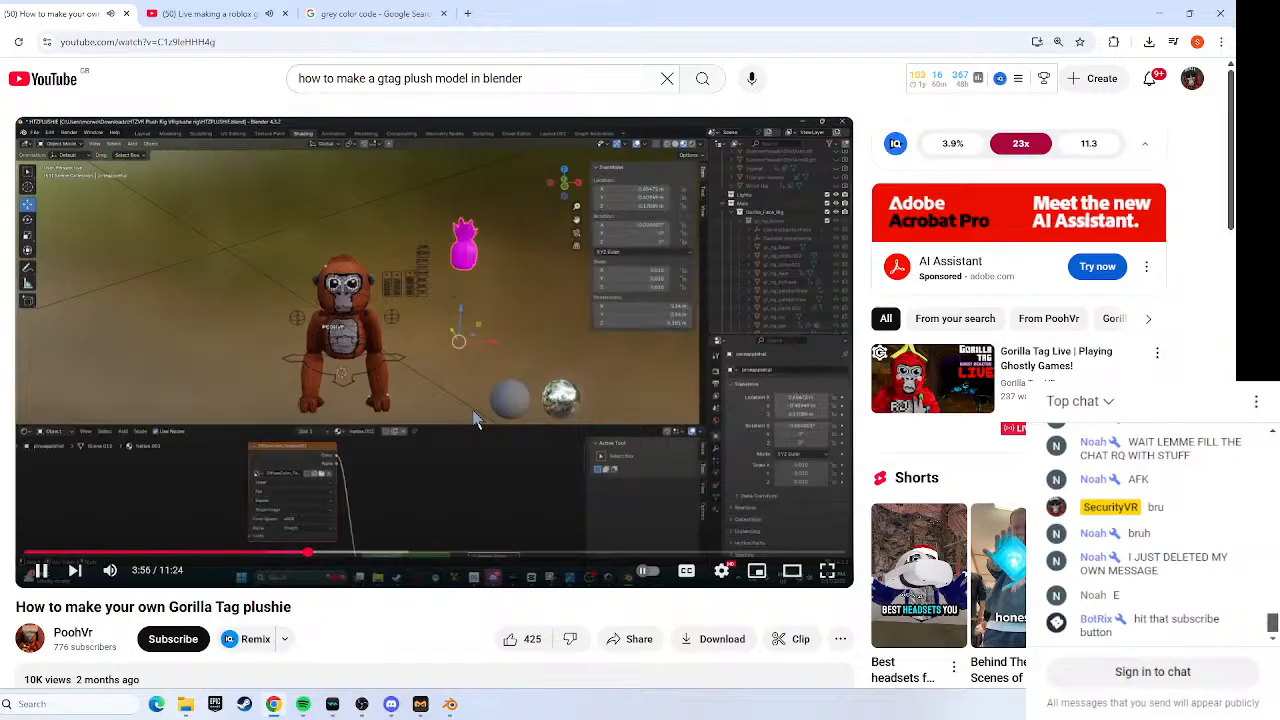
pyautogui.click(450, 704)
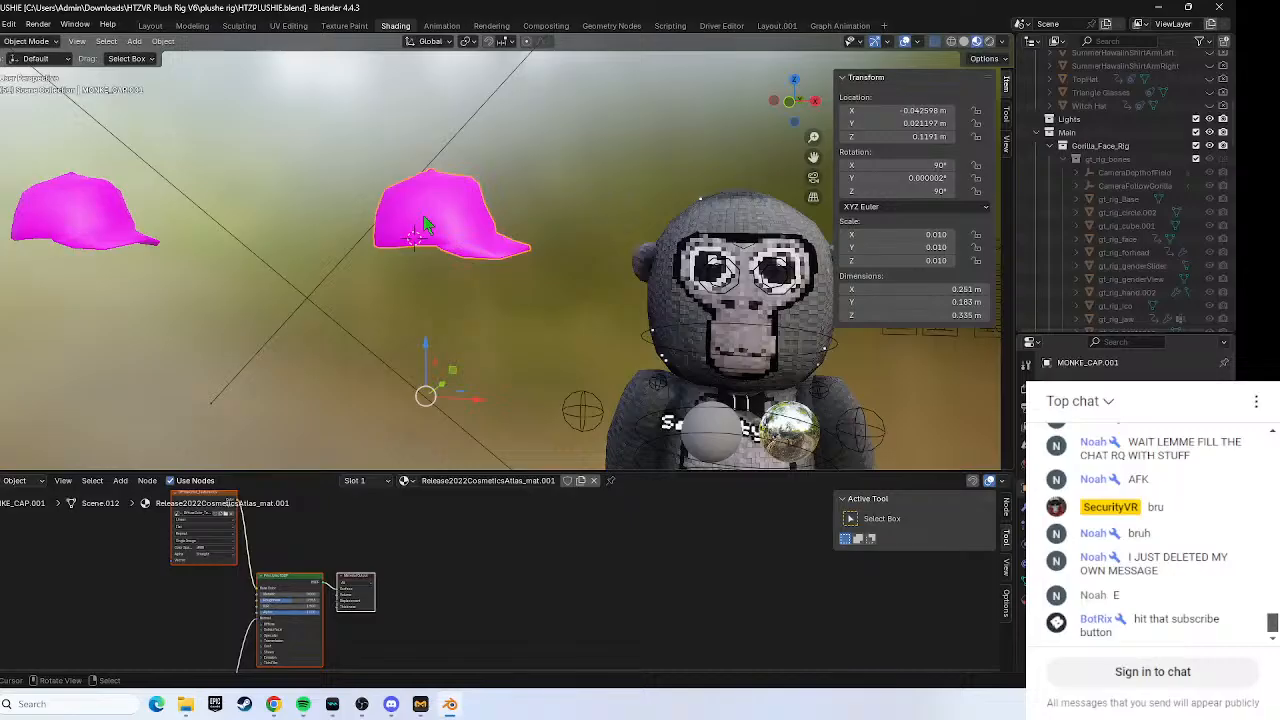
pyautogui.click(284, 607)
pyautogui.click(388, 560)
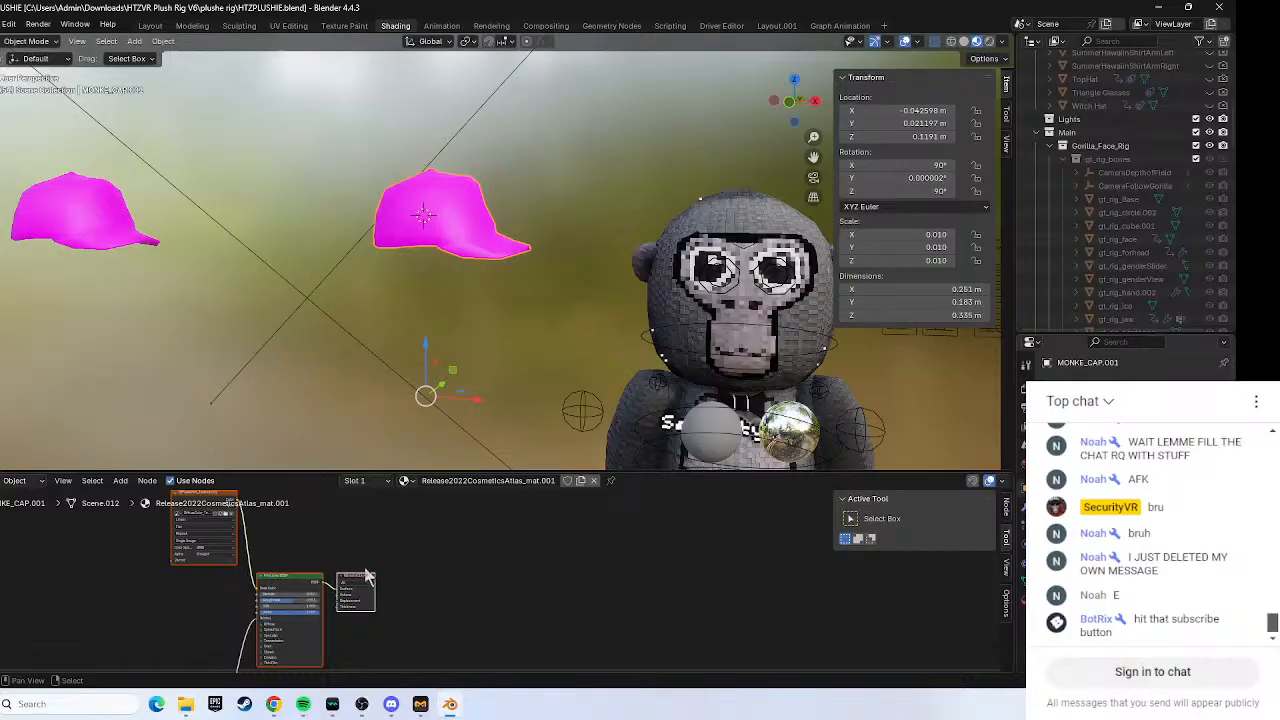
# Rewind the plushie tutorial in Chrome to about 3:47 and review the hat import and image texture node part.
pyautogui.click(266, 705)
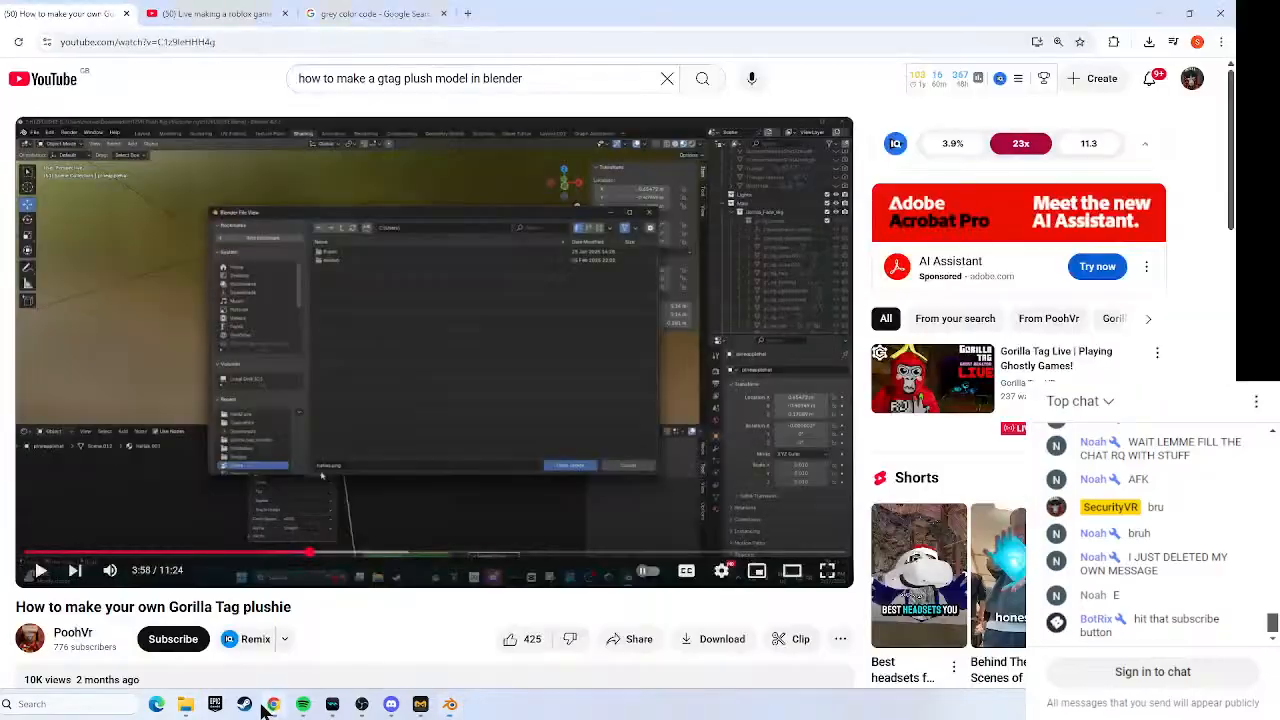
pyautogui.click(297, 552)
pyautogui.click(402, 460)
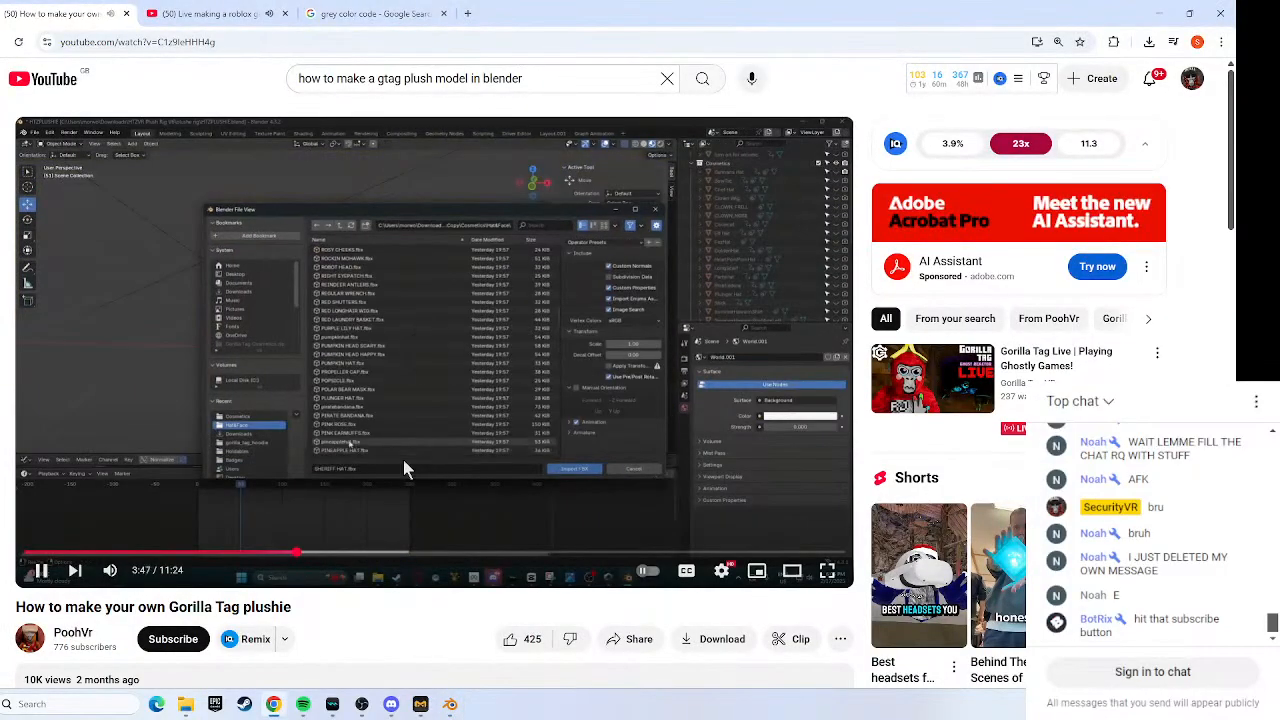
pyautogui.click(376, 494)
pyautogui.click(375, 486)
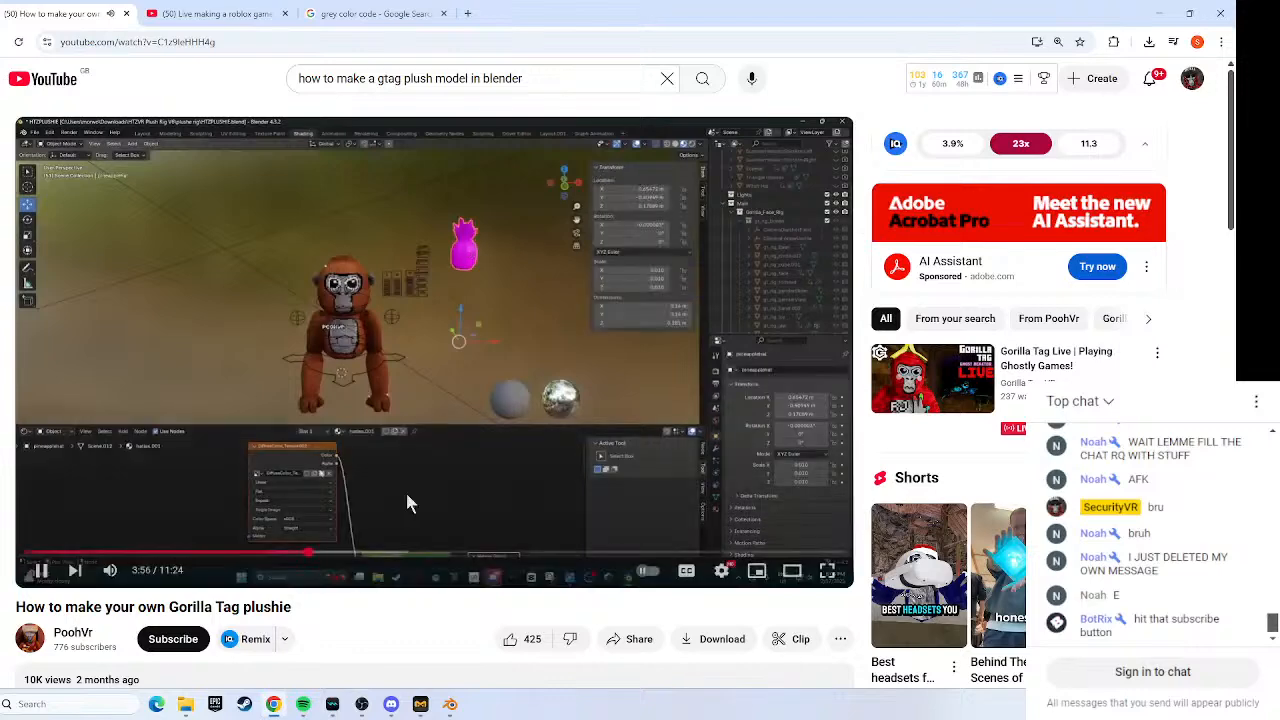
pyautogui.click(371, 457)
# Switch to Blender, start opening an image for the cap's texture node and browse to Downloads\Gorilla Tag Cosmetics\Cosmetics.
pyautogui.click(450, 705)
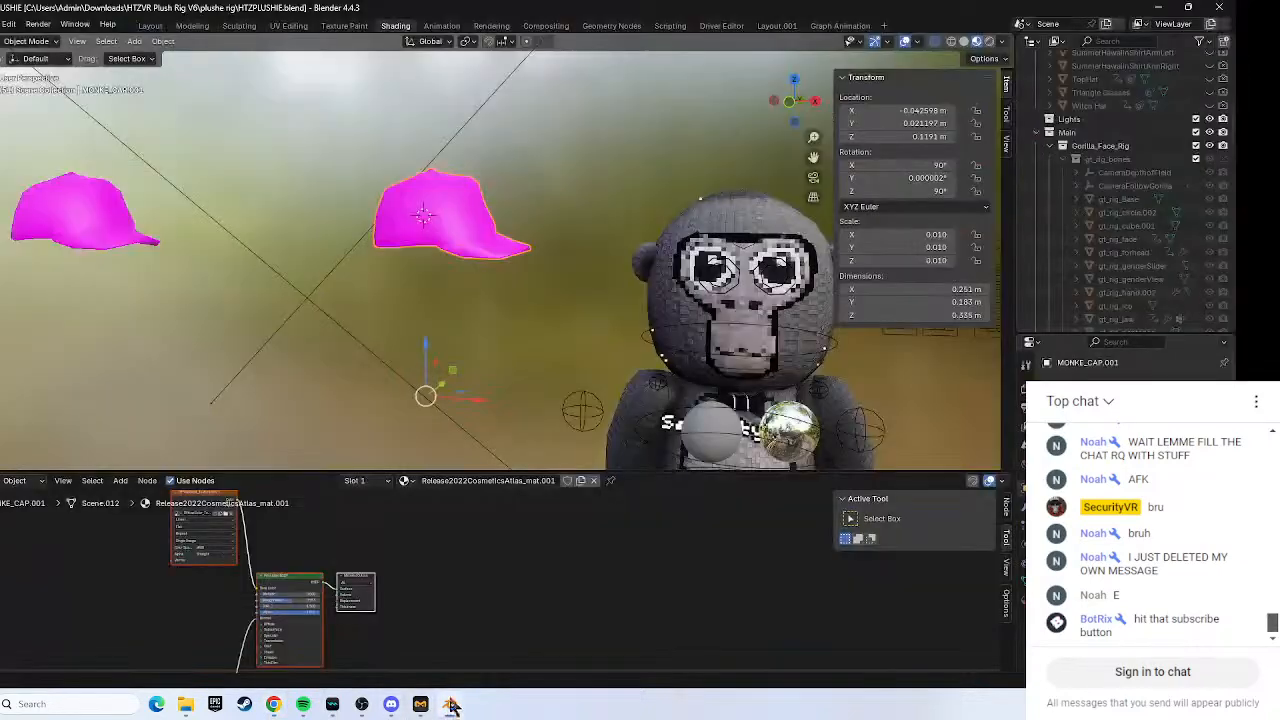
pyautogui.click(224, 524)
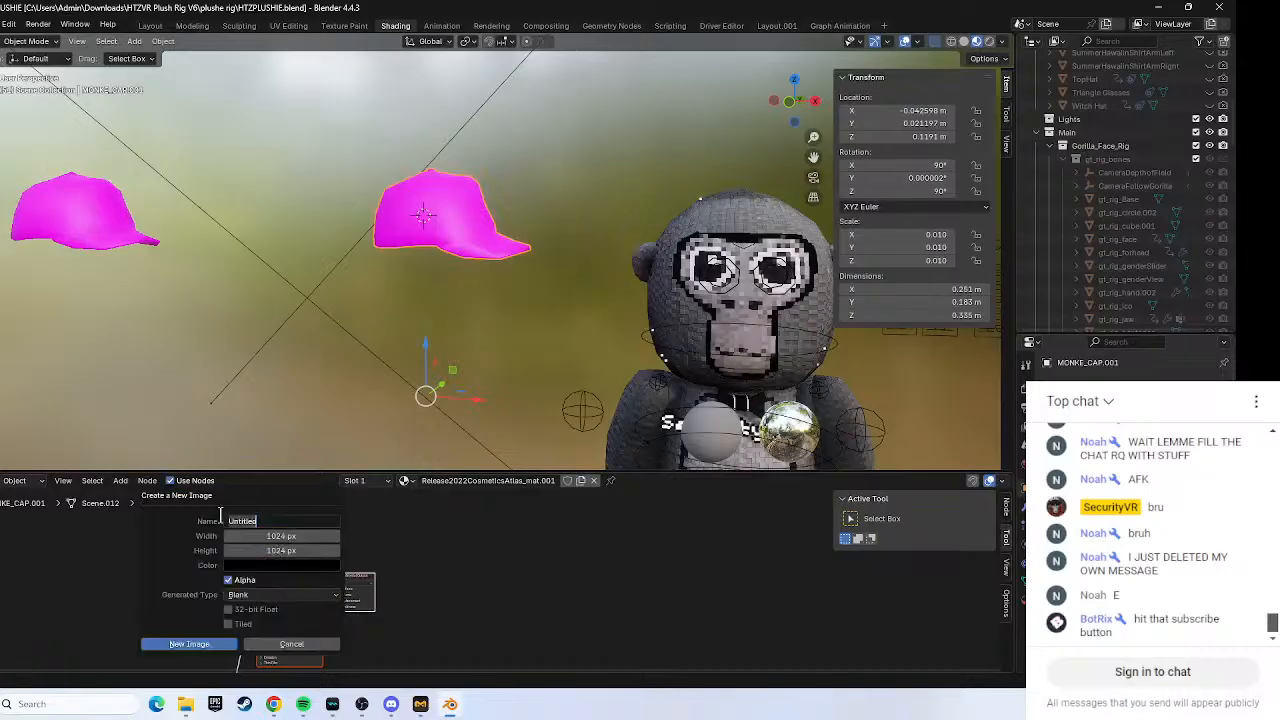
pyautogui.click(287, 645)
pyautogui.click(226, 518)
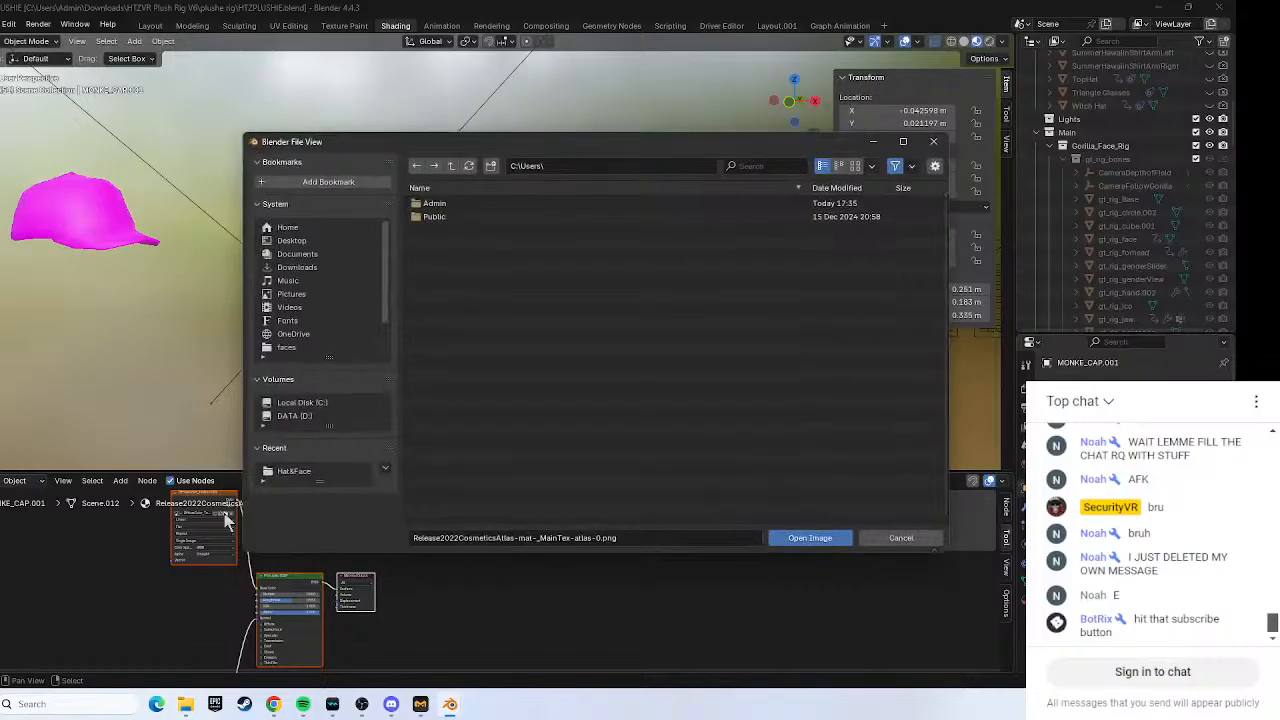
pyautogui.click(290, 268)
pyautogui.click(458, 272)
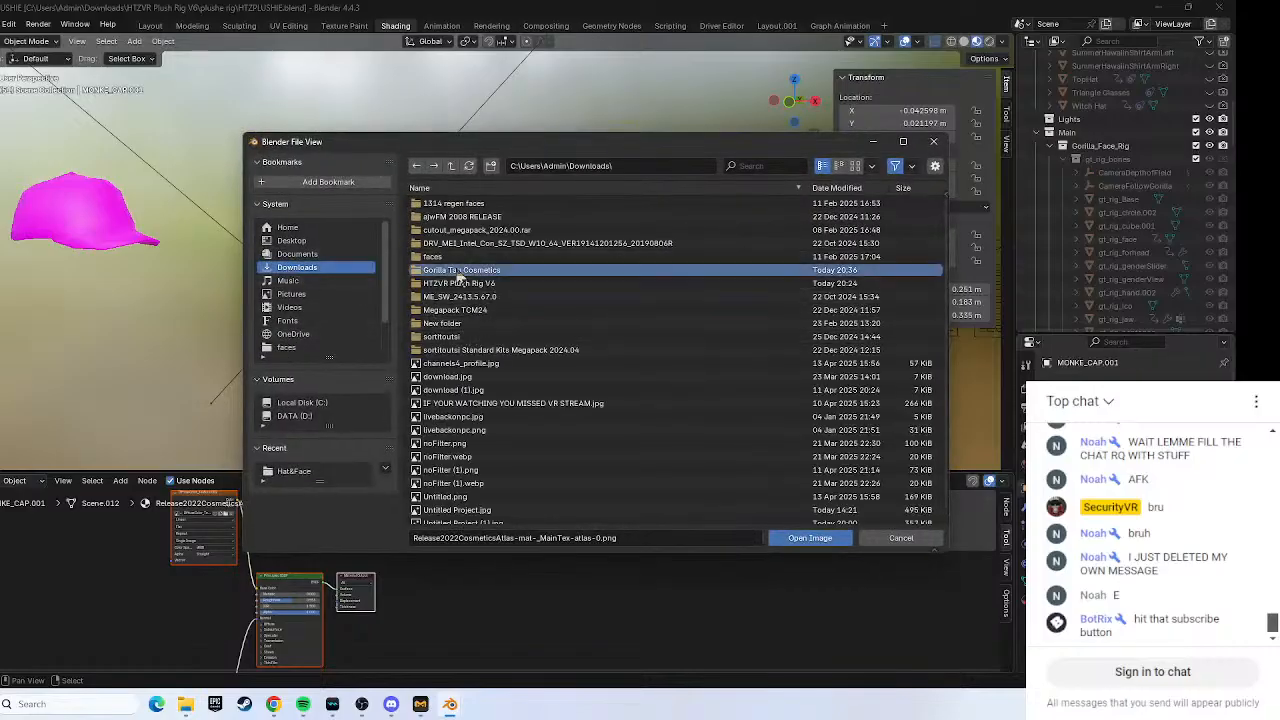
pyautogui.doubleClick(458, 271)
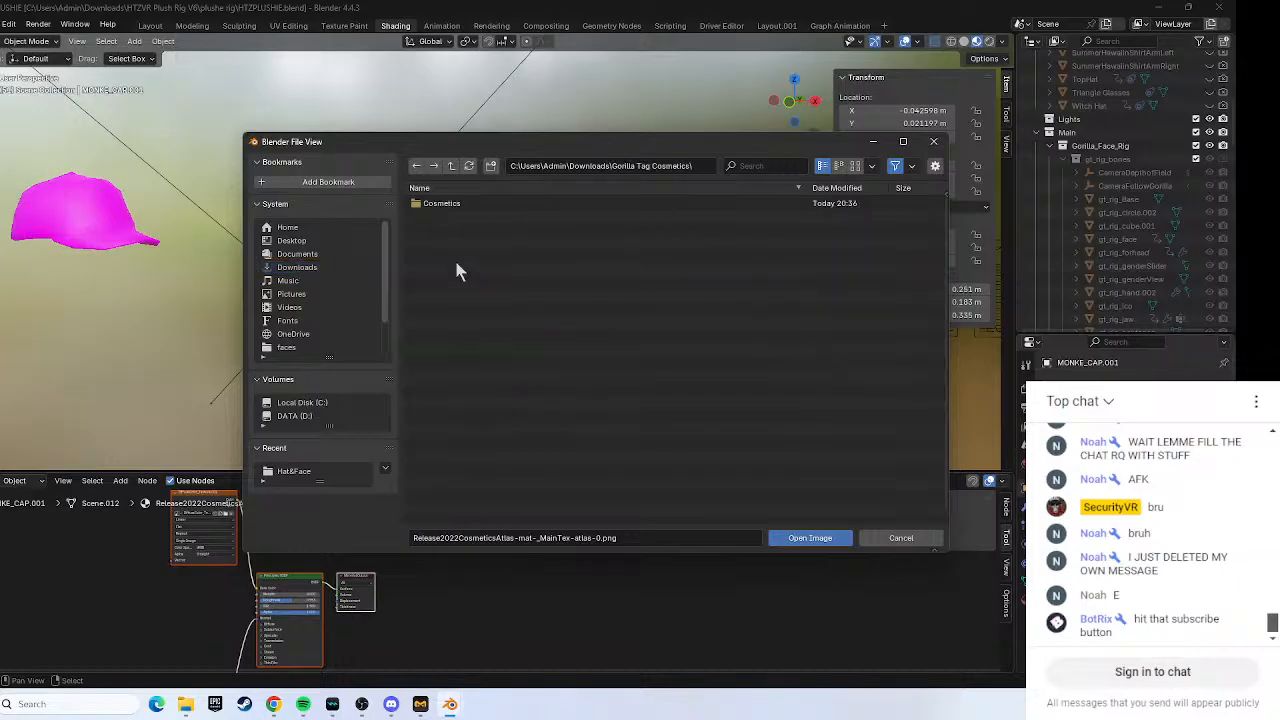
pyautogui.click(452, 205)
pyautogui.doubleClick(452, 205)
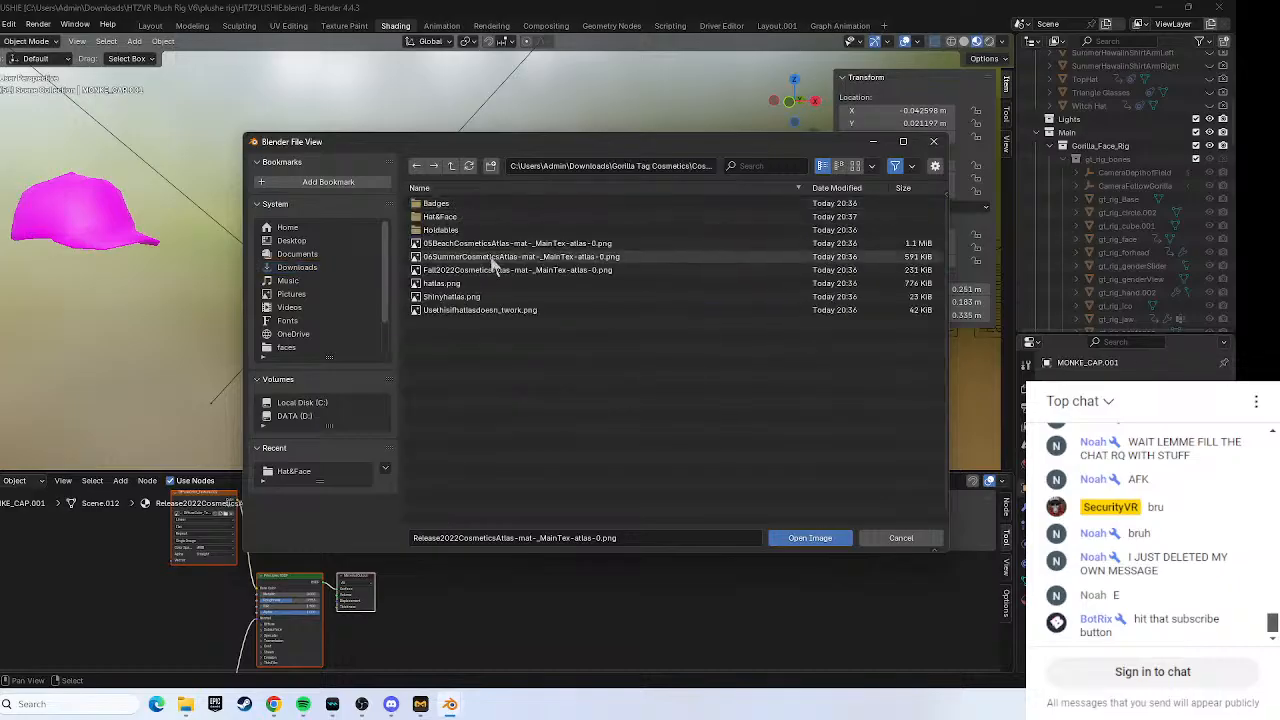
# Look for the texture image in the Hat&Face and Pictures folders, and return to Gorilla Tag Cosmetics\Cosmetics.
pyautogui.doubleClick(421, 218)
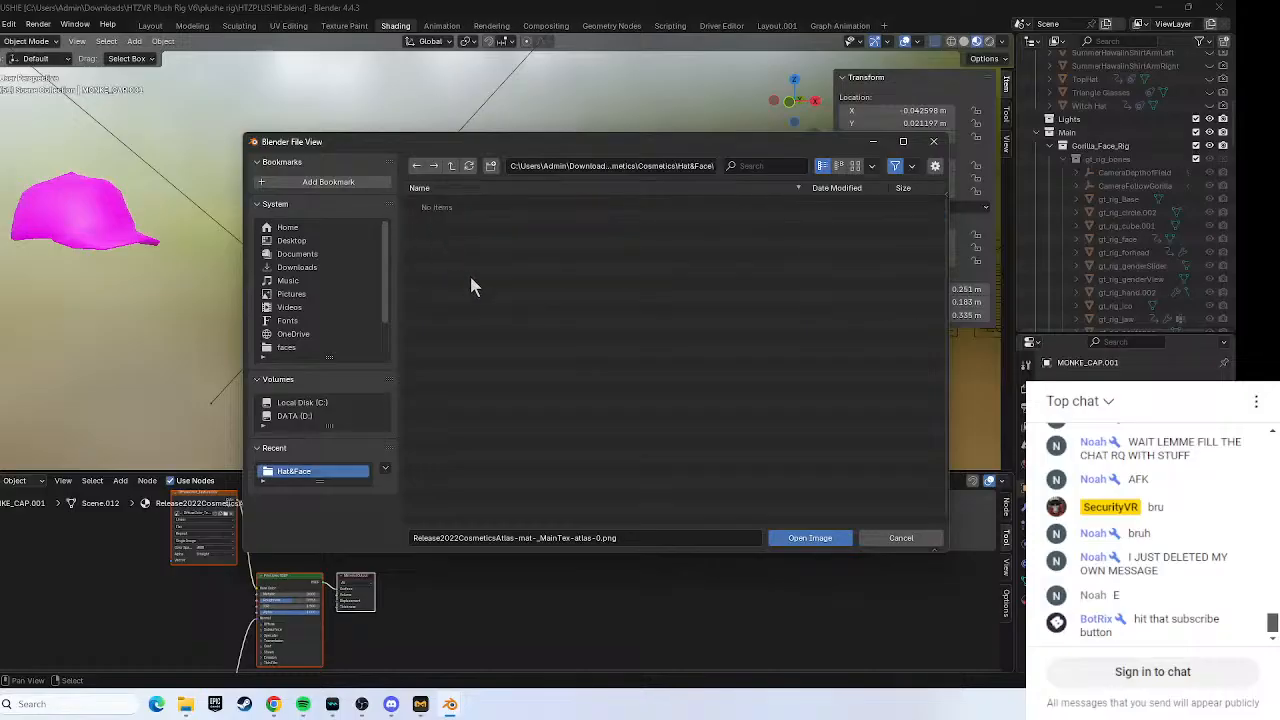
pyautogui.click(295, 293)
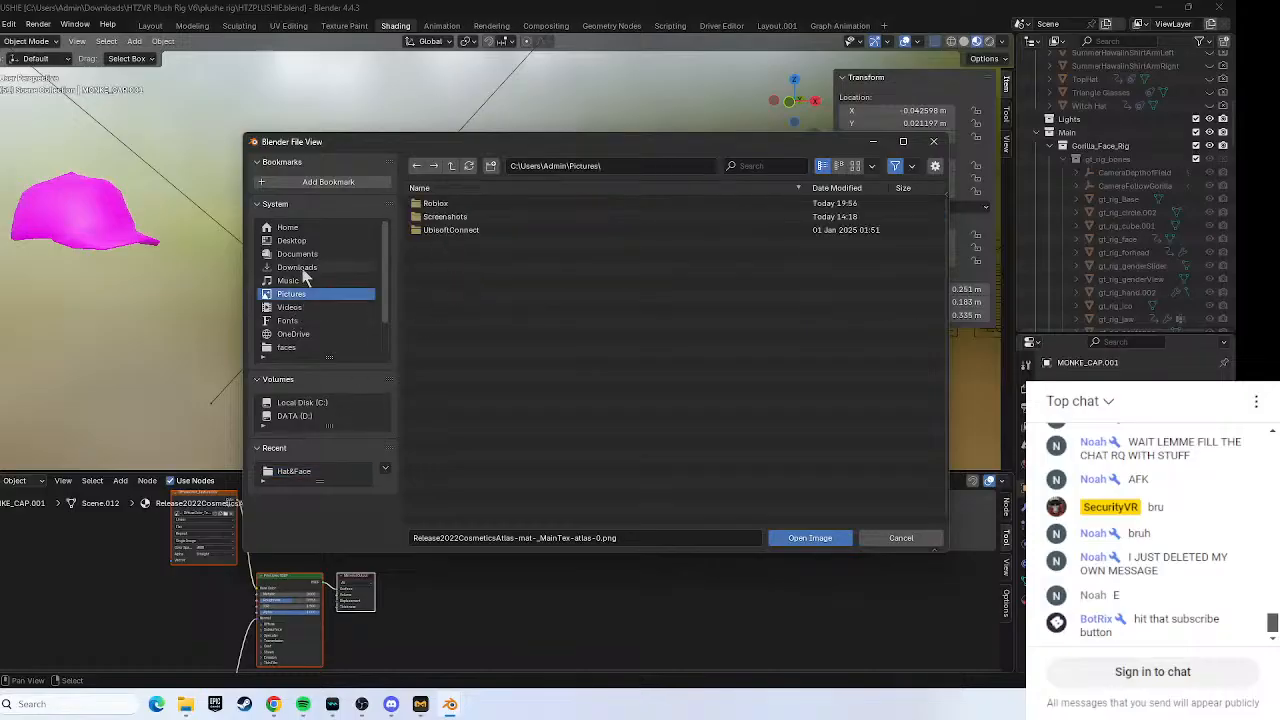
pyautogui.click(300, 267)
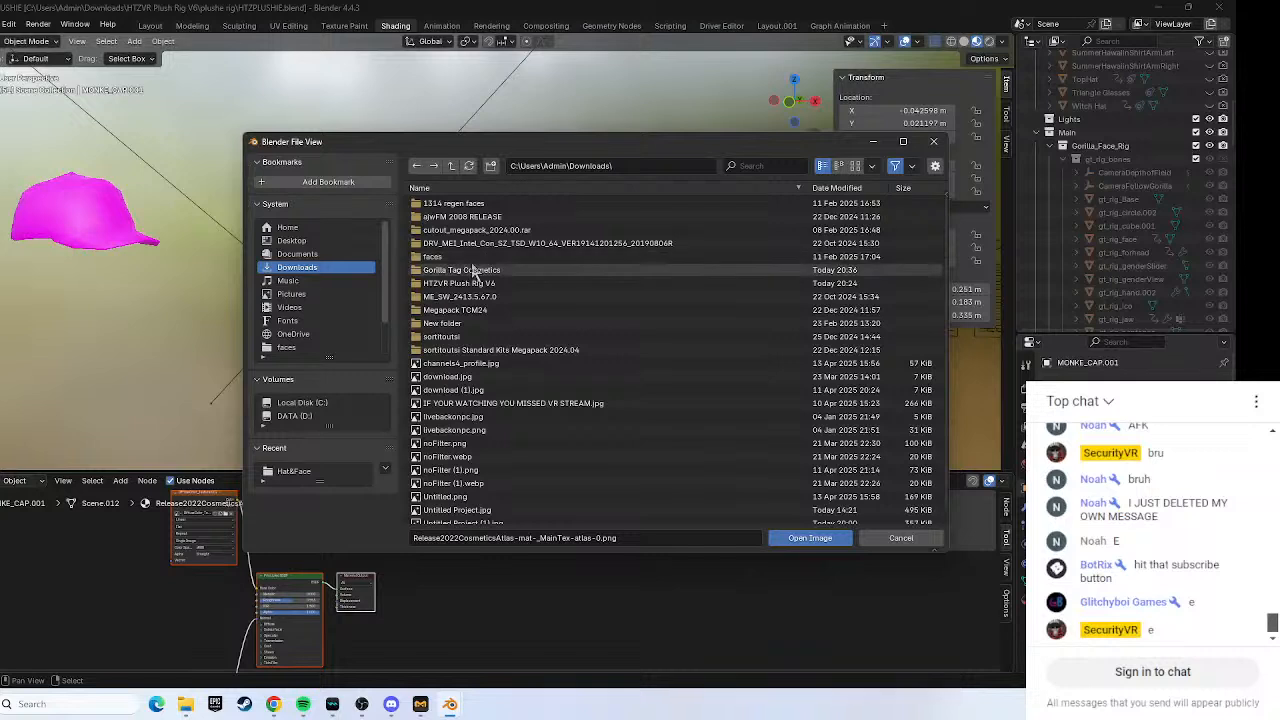
pyautogui.doubleClick(471, 270)
pyautogui.click(460, 204)
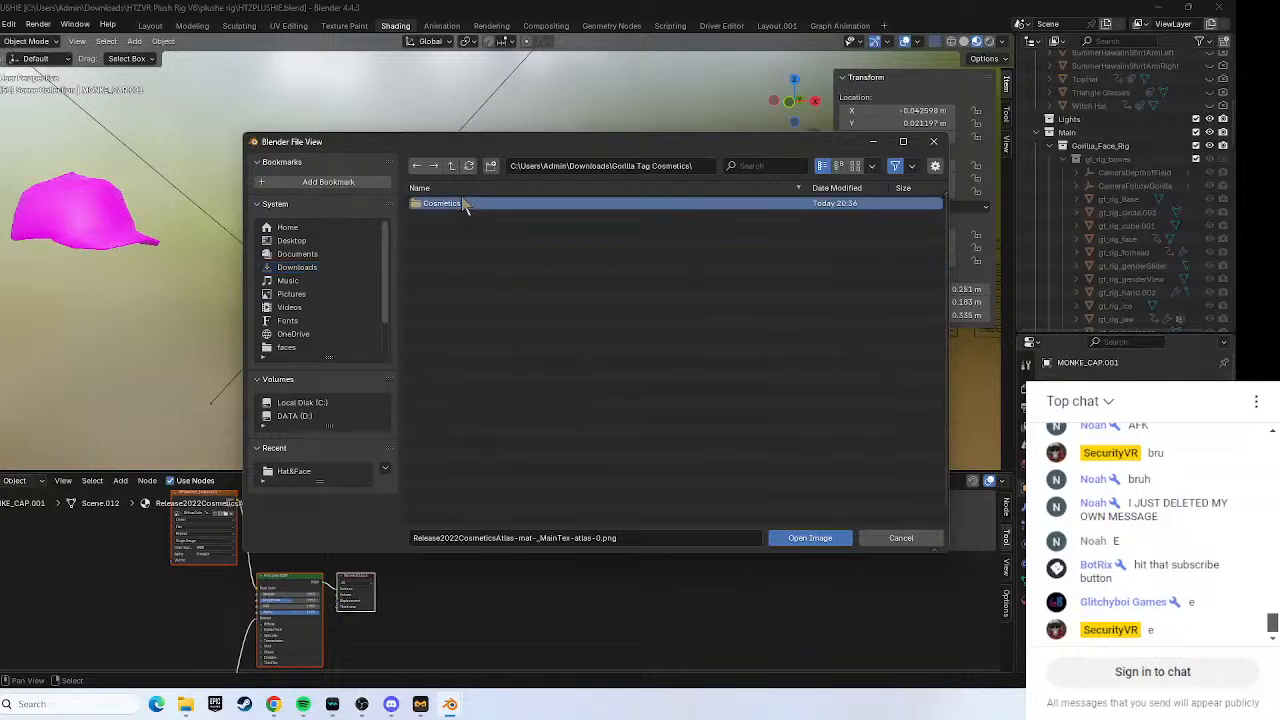
pyautogui.doubleClick(466, 204)
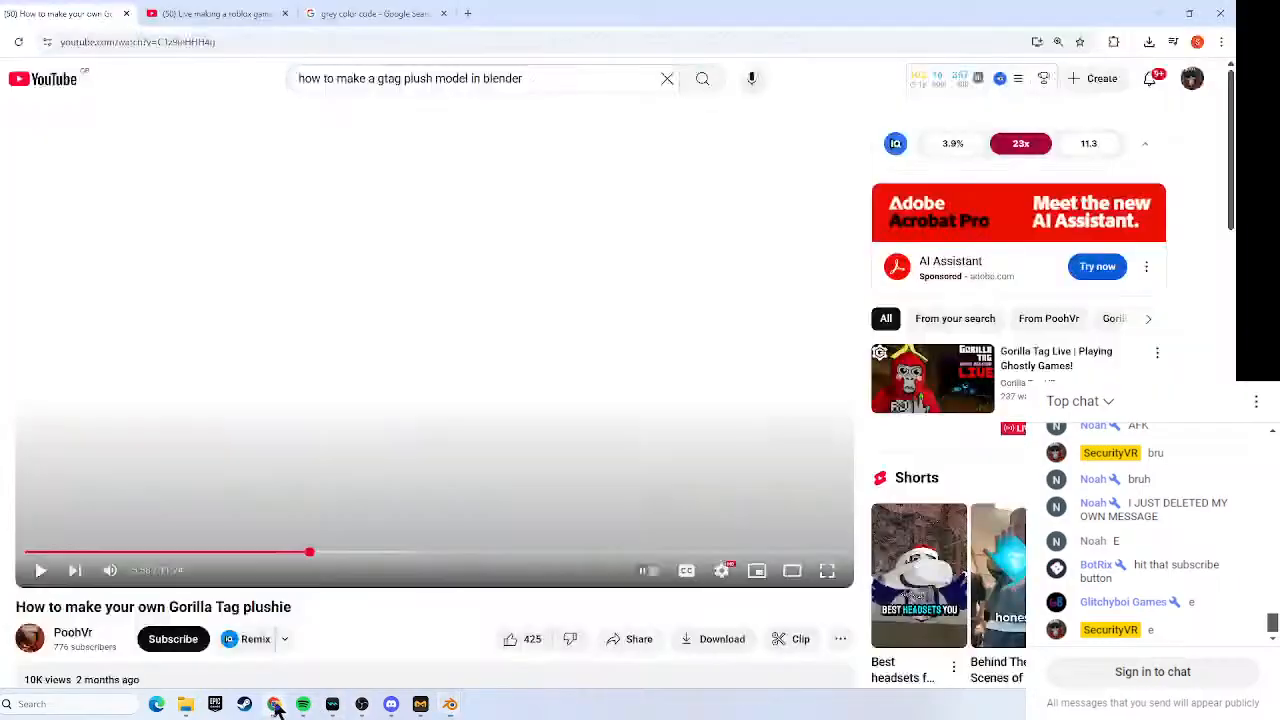
# Check the texture choice in the Chrome tutorial up to 4:07, and load hatlas.png into the cap's image texture node in Blender.
pyautogui.click(273, 704)
pyautogui.click(513, 427)
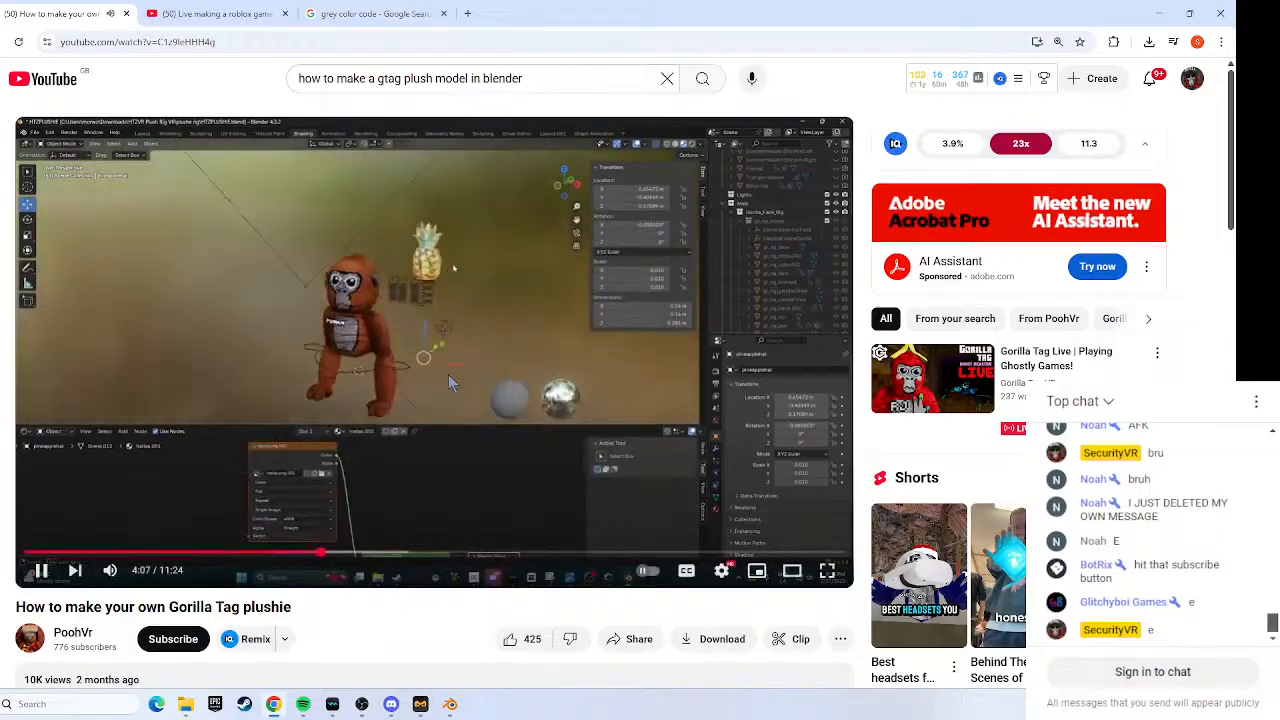
pyautogui.click(419, 496)
pyautogui.moveTo(450, 704)
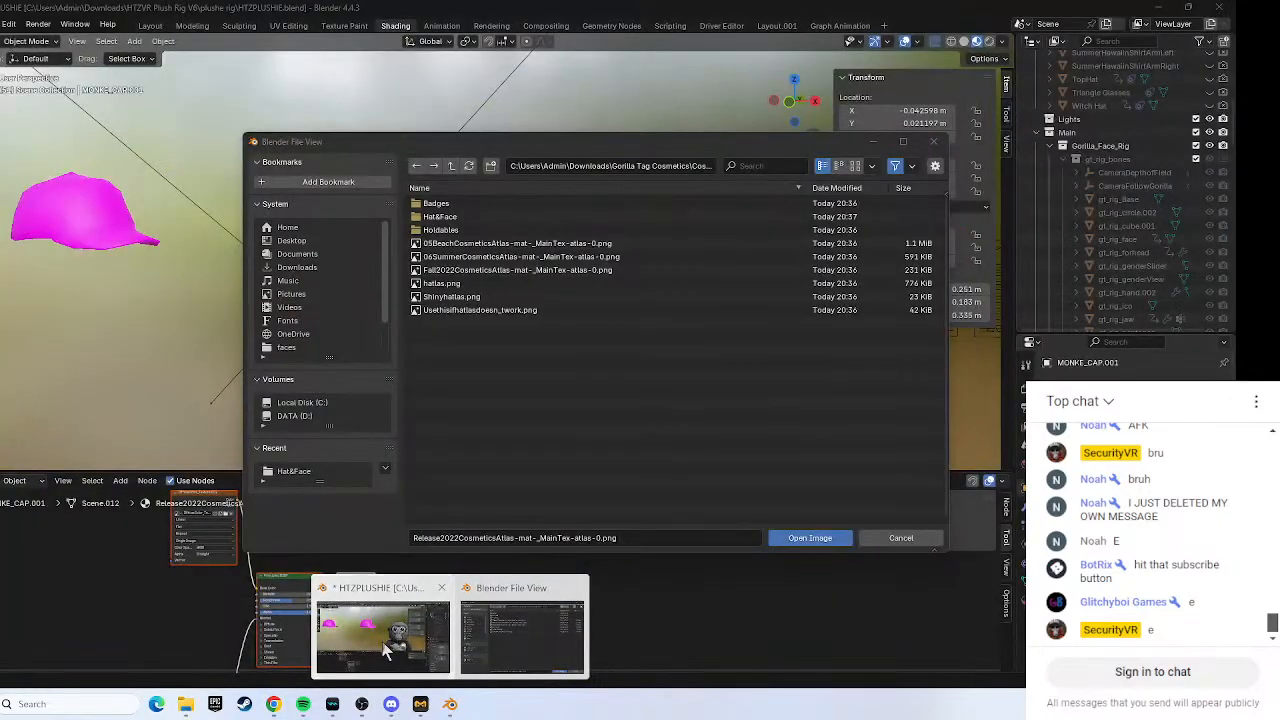
pyautogui.click(385, 650)
pyautogui.doubleClick(458, 284)
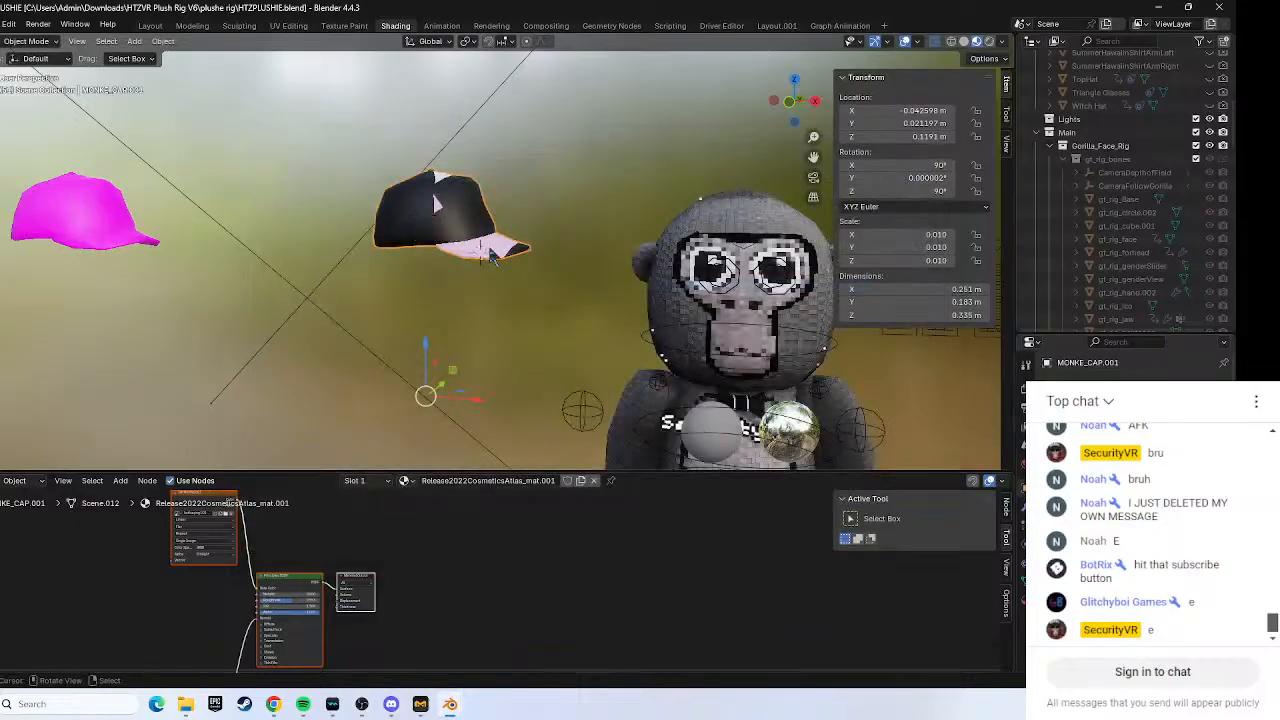
# Move the textured cap closer to the plushie's head, to about X 0.098 m, Y 0.064 m, Z 0.203 m.
pyautogui.press('g')
pyautogui.click(413, 260)
pyautogui.press('g')
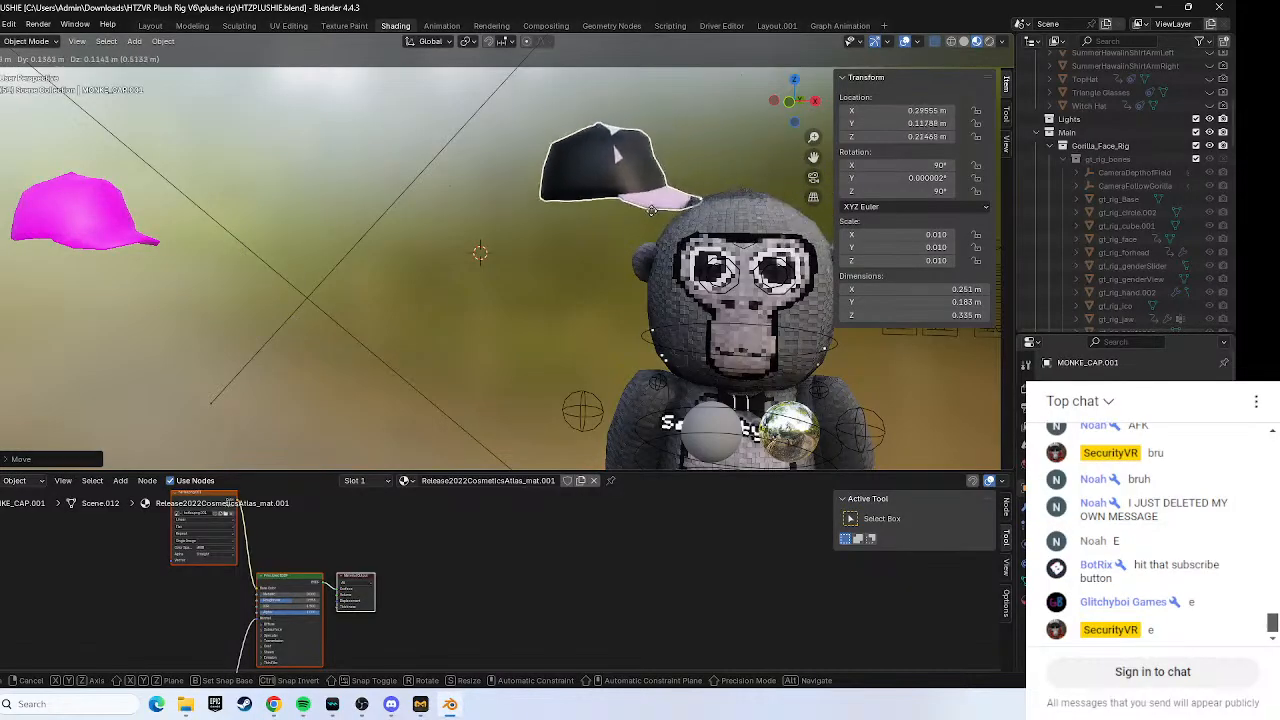
pyautogui.click(562, 212)
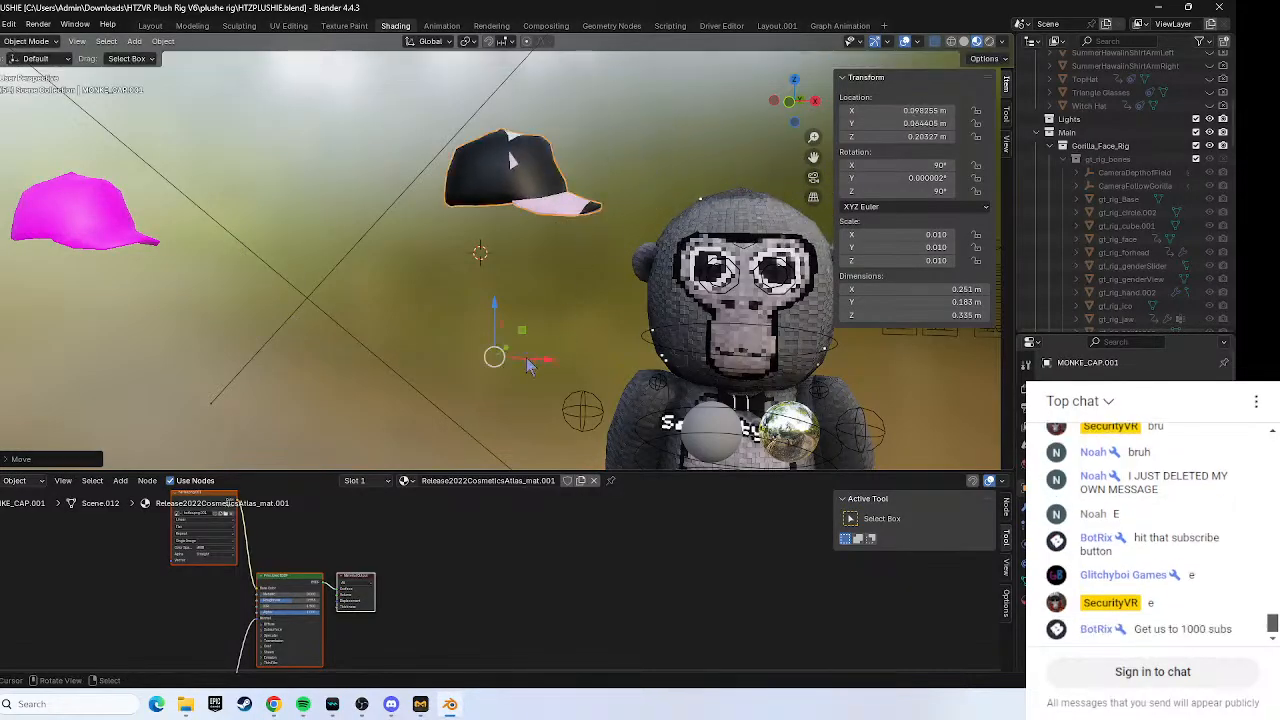
# Reposition the textured cap between the pink cap and the plushie, at about X -0.094 m, Y 0.009 m, Z 0.141 m.
pyautogui.press('g')
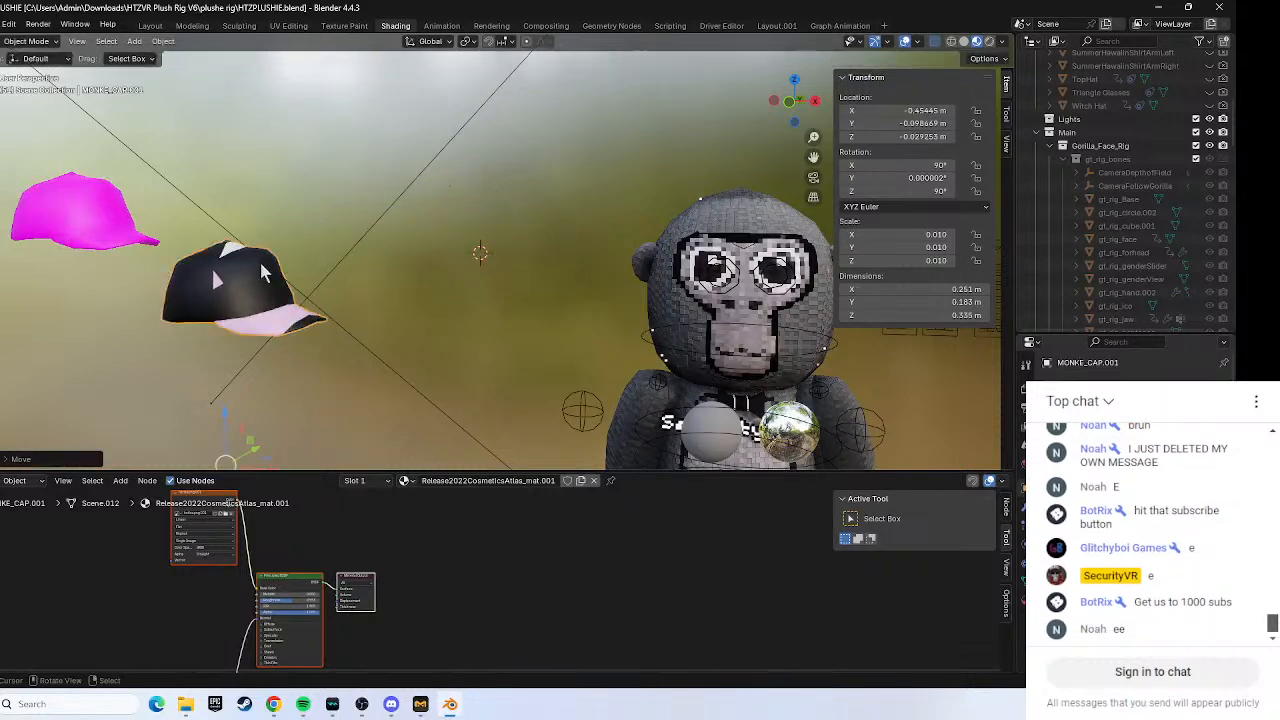
pyautogui.click(188, 312)
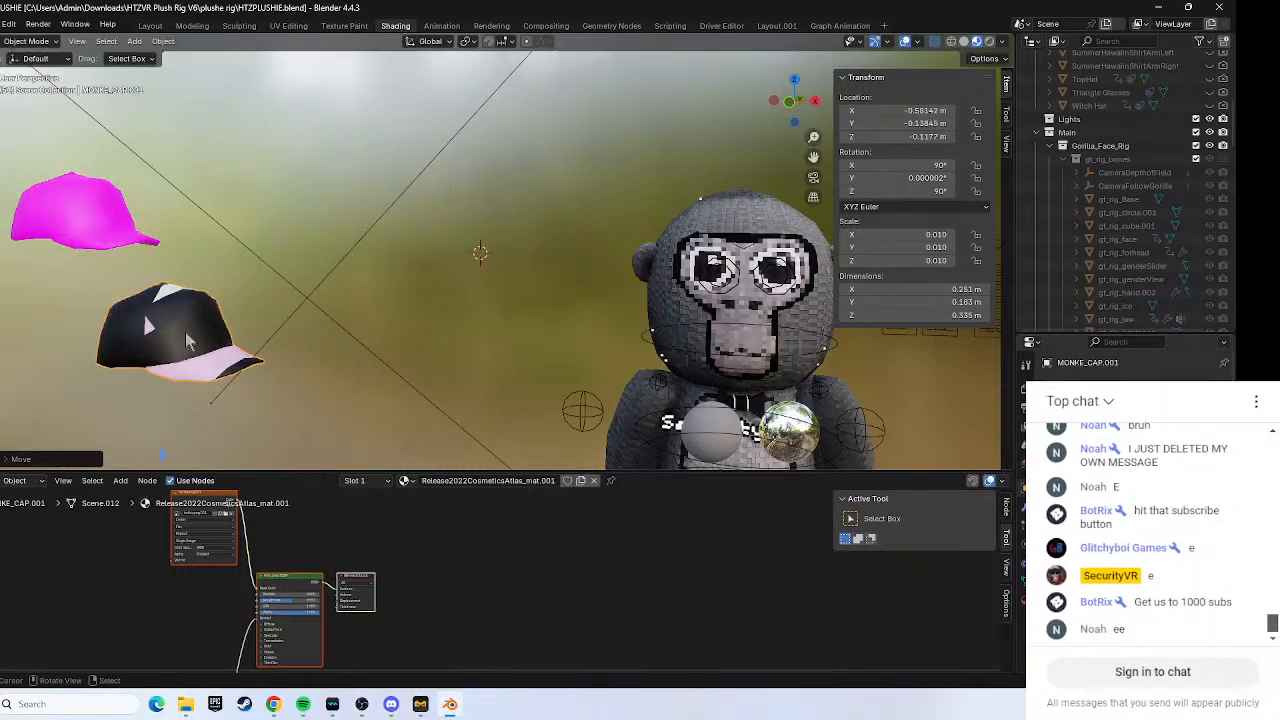
pyautogui.press('g')
pyautogui.click(503, 173)
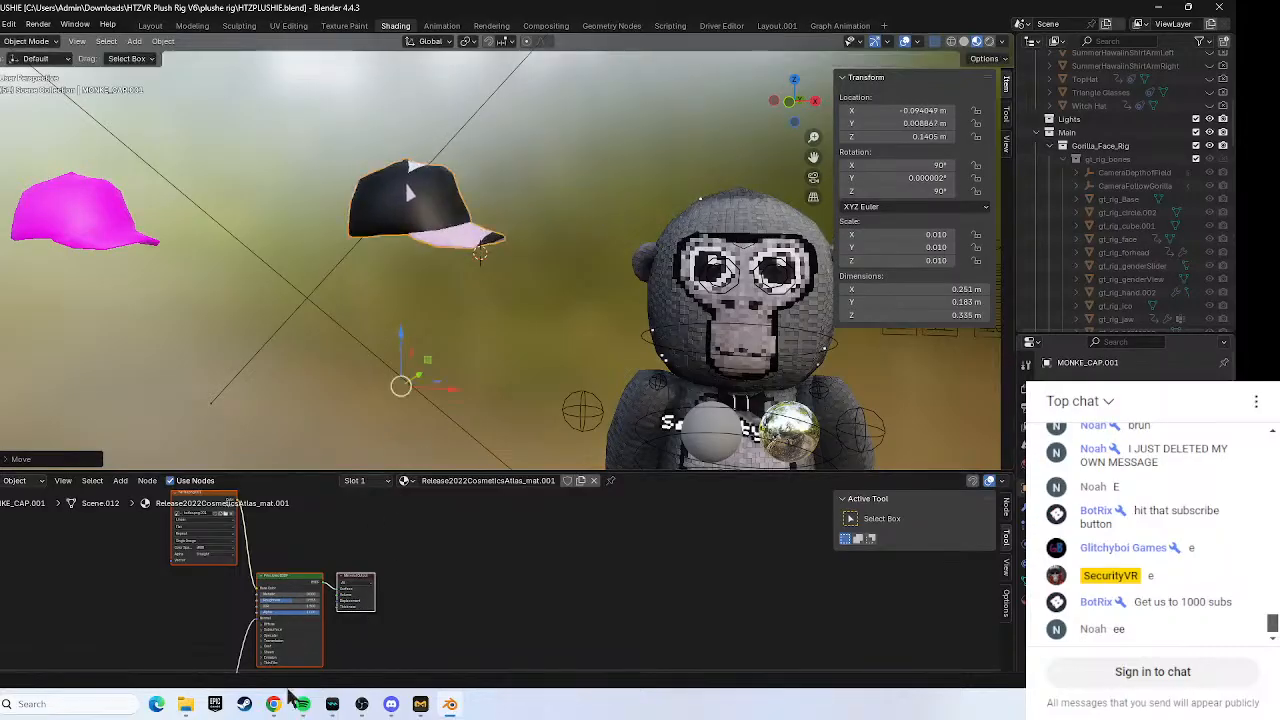
# Check the texture file choice in the Chrome tutorial up to 4:15, and return to Blender.
pyautogui.click(276, 705)
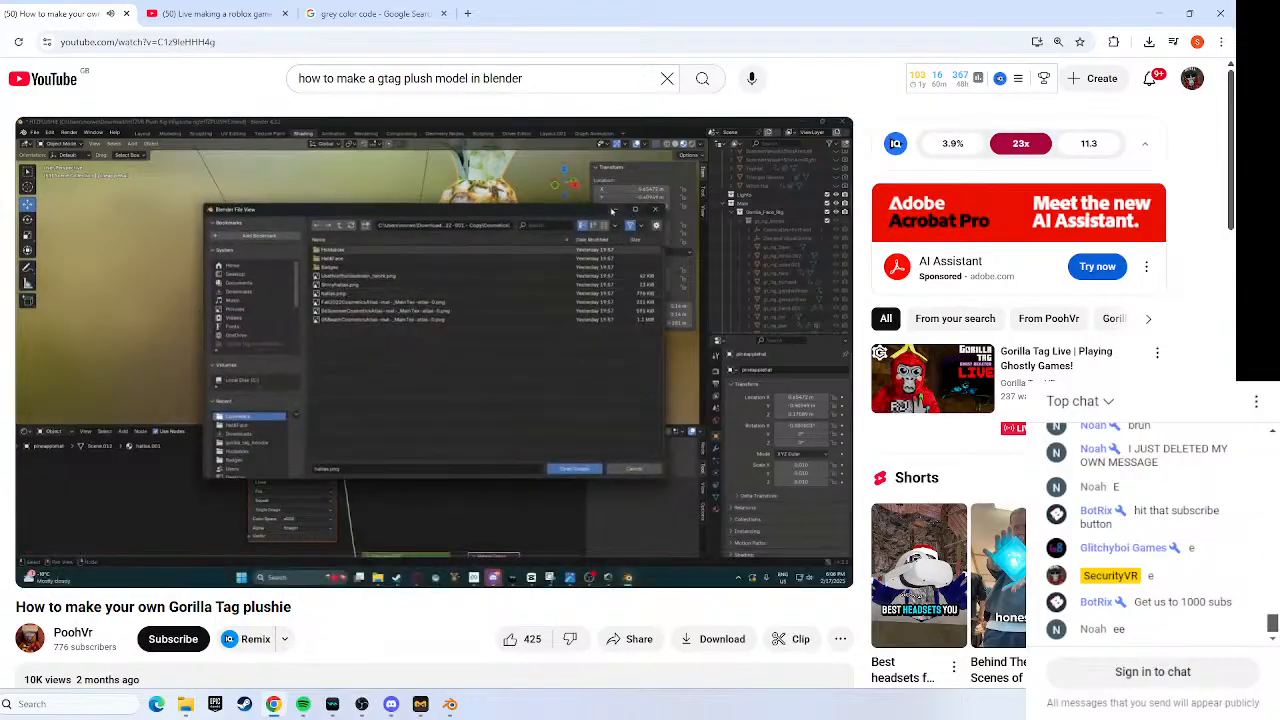
pyautogui.click(501, 352)
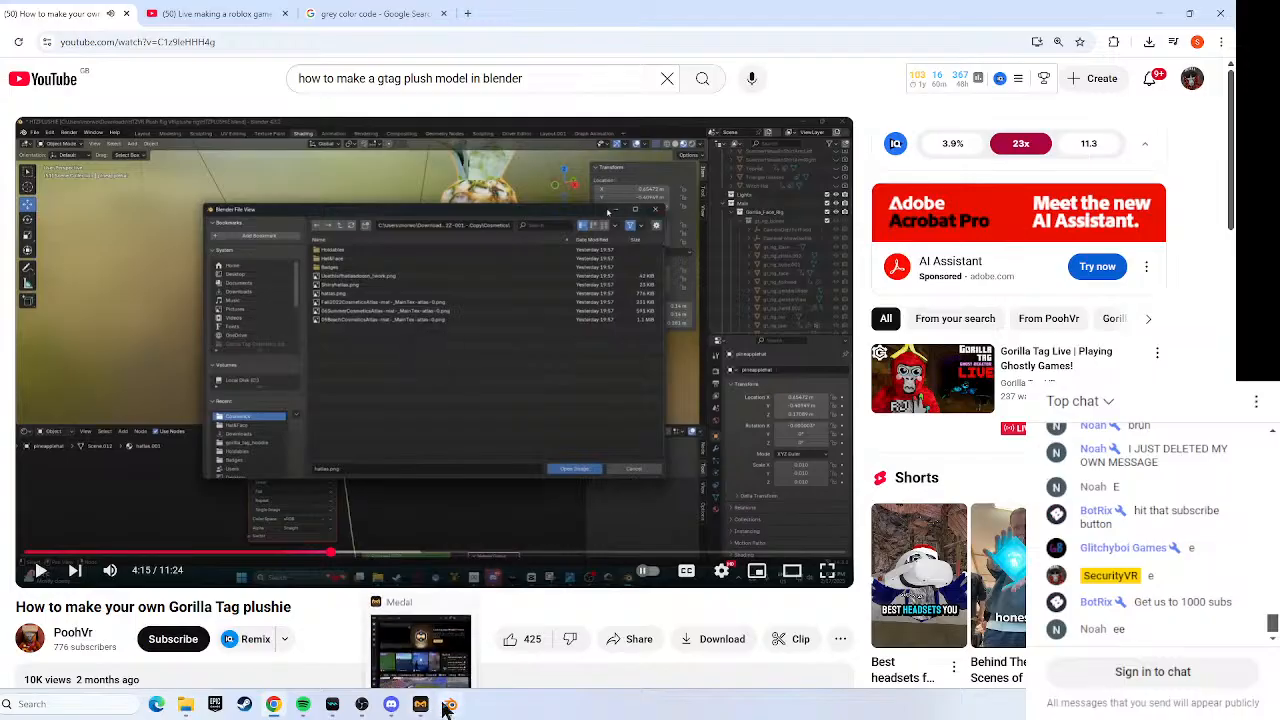
pyautogui.click(449, 704)
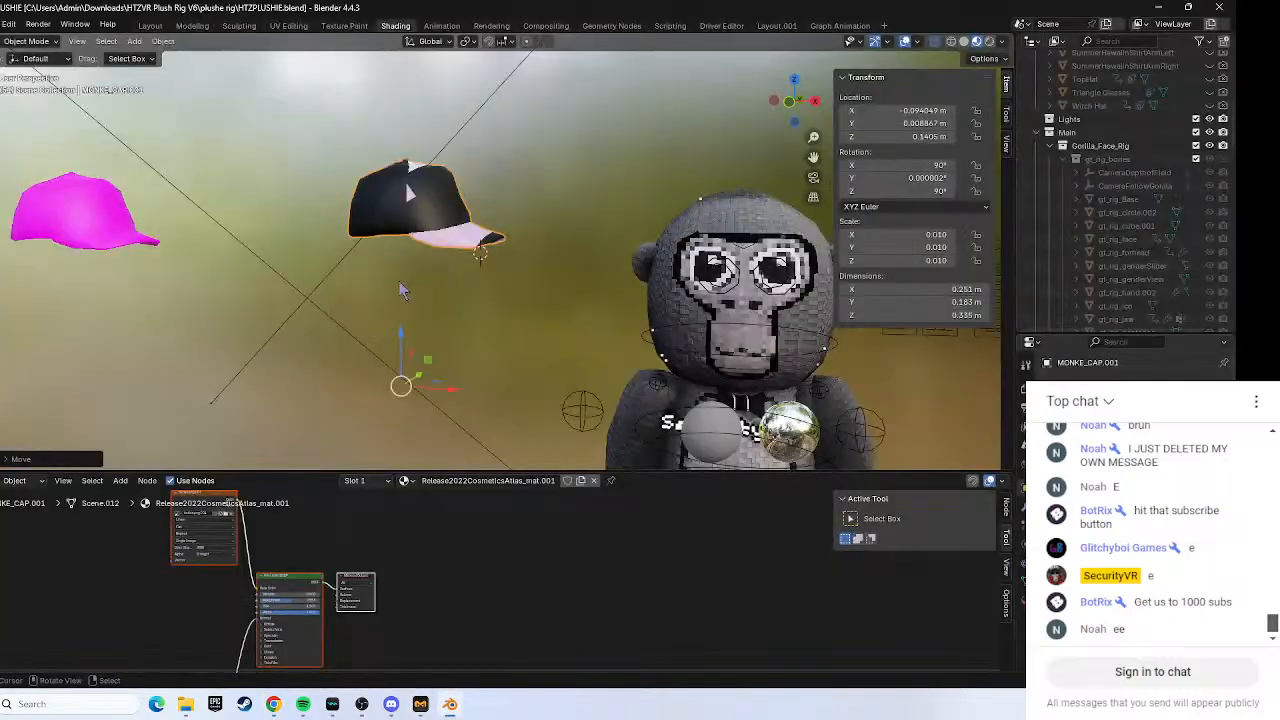
# Try Usethisifhatlasdoesn_twork.png from the Cosmetics folder as the image of the cap's texture node.
pyautogui.click(225, 520)
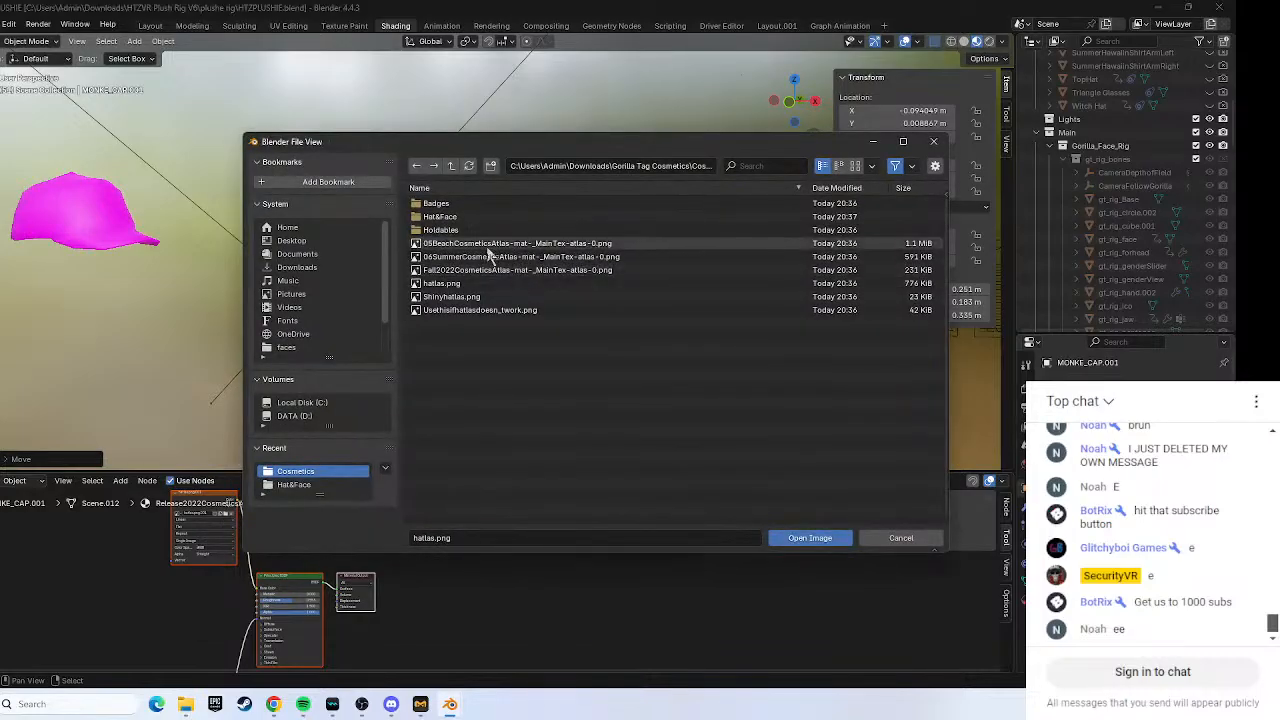
pyautogui.click(526, 312)
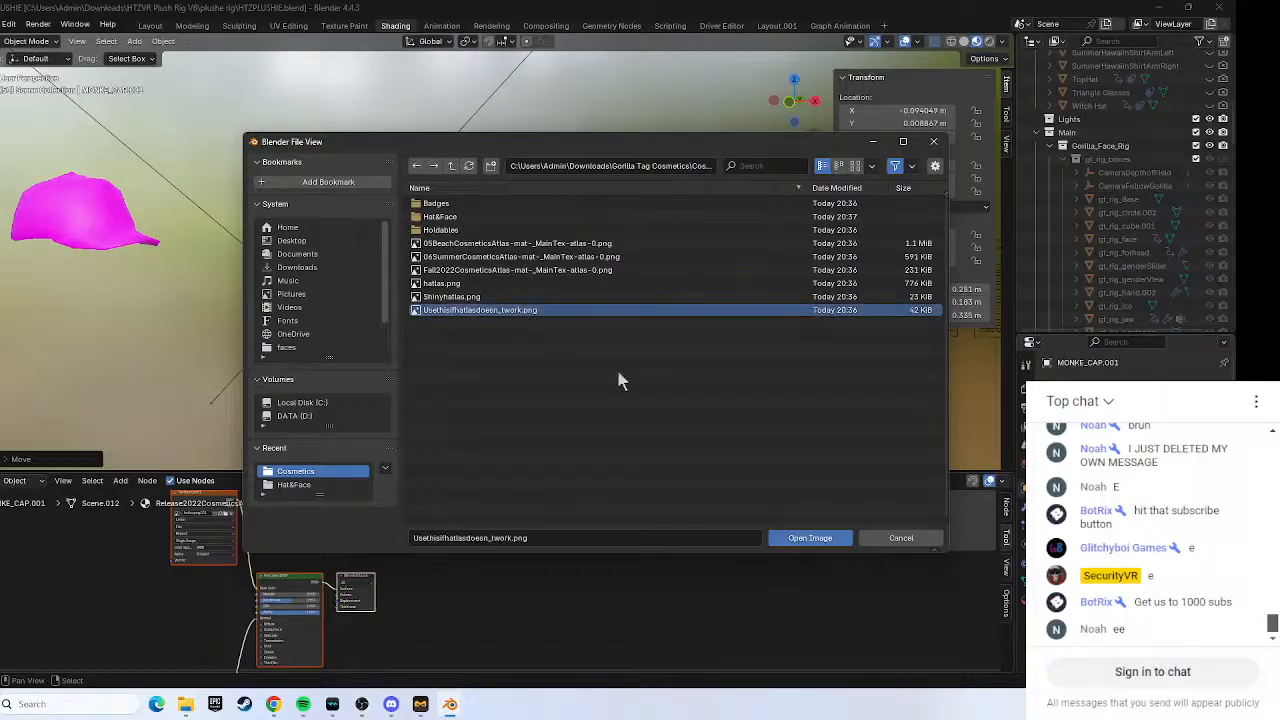
pyautogui.click(810, 538)
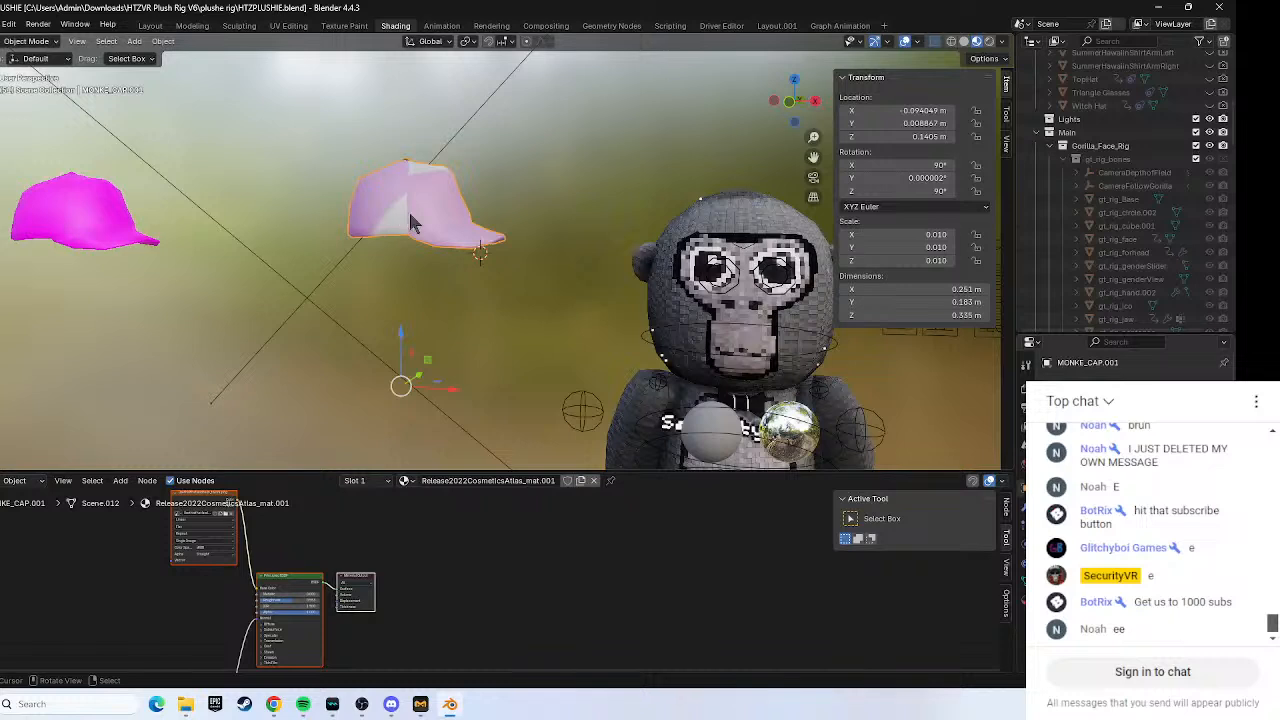
# Reload hatlas.png from the Cosmetics folder into the cap's image texture node.
pyautogui.click(225, 516)
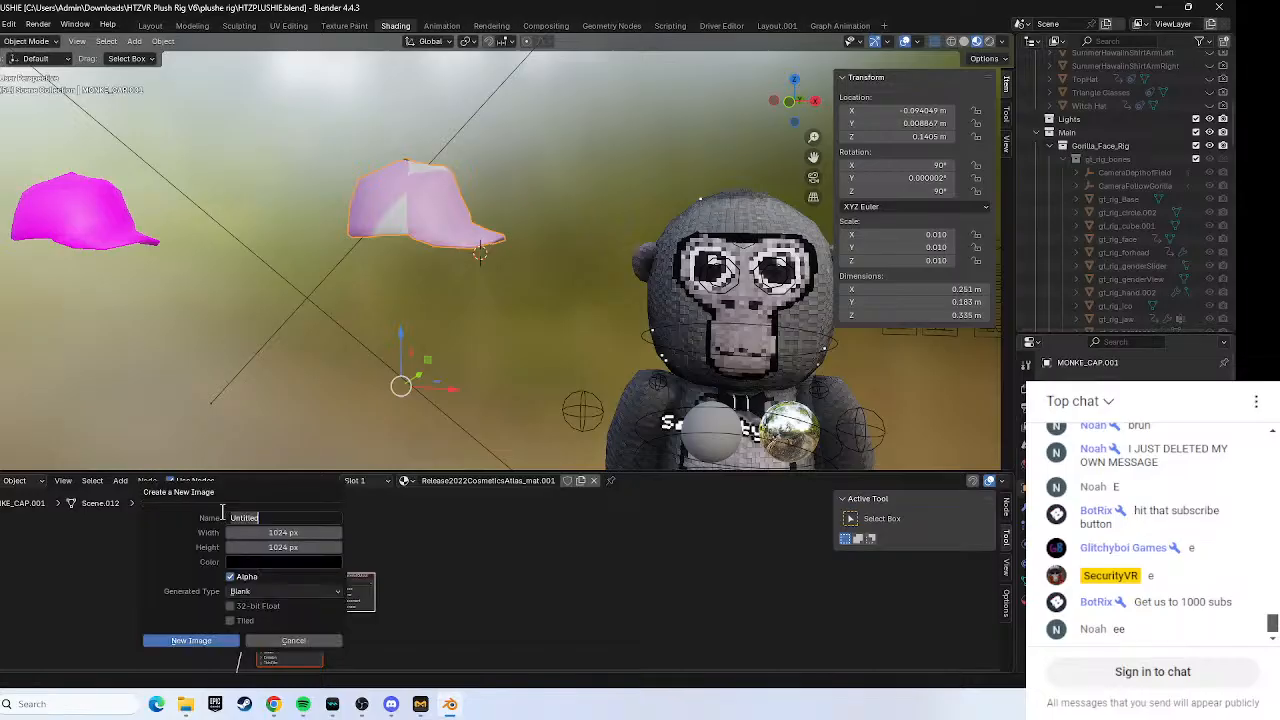
pyautogui.click(312, 640)
pyautogui.click(227, 522)
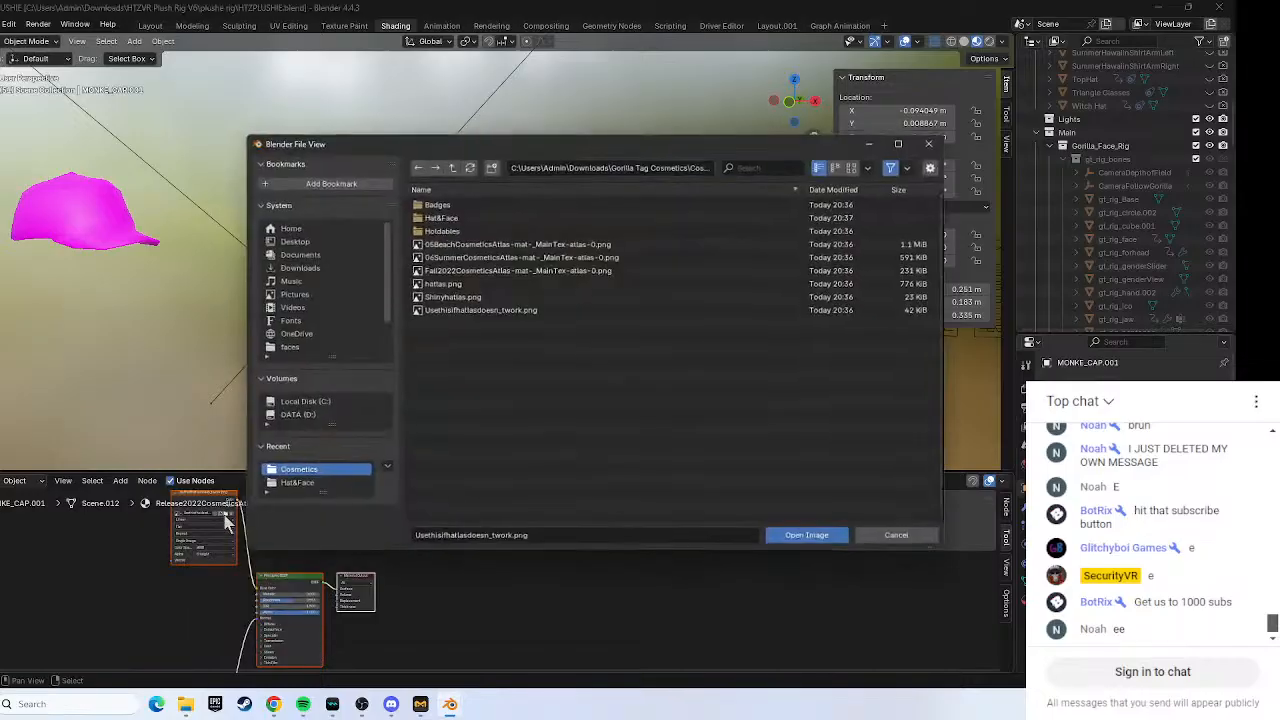
pyautogui.click(470, 284)
pyautogui.click(811, 539)
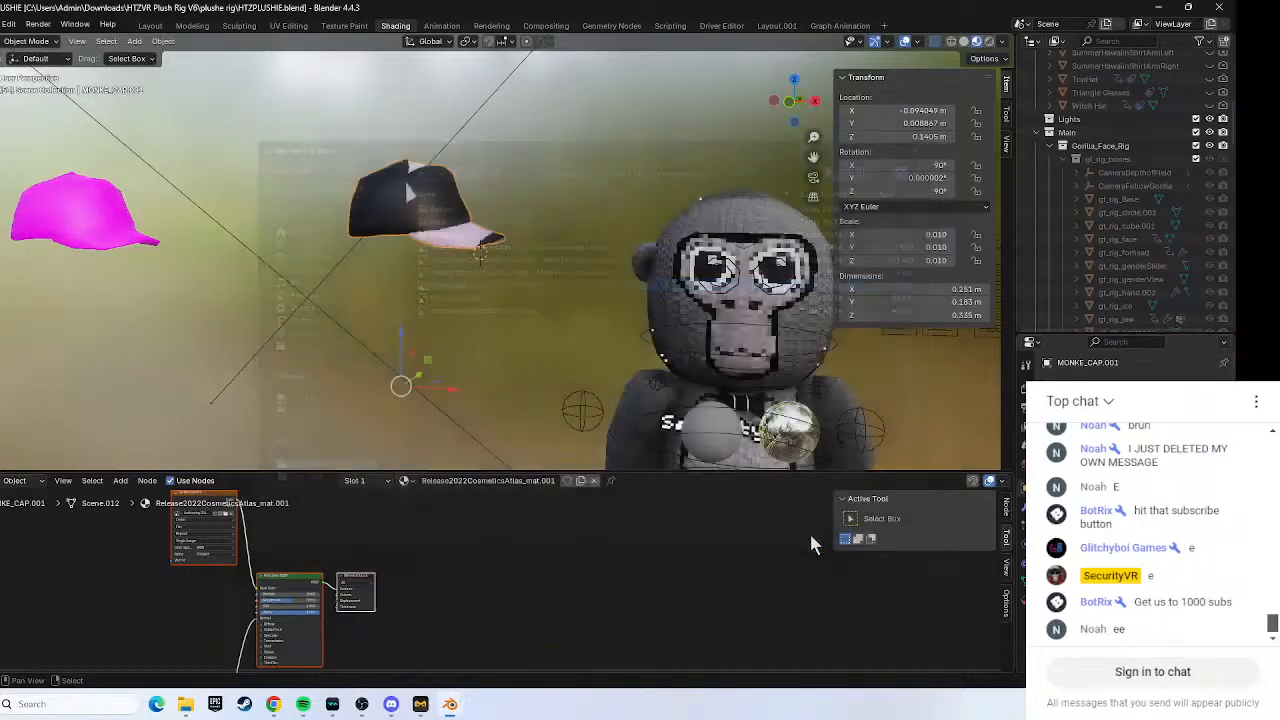
# Watch the Chrome tutorial up to 4:21, and switch Blender to the Layout workspace.
pyautogui.click(277, 705)
pyautogui.click(509, 389)
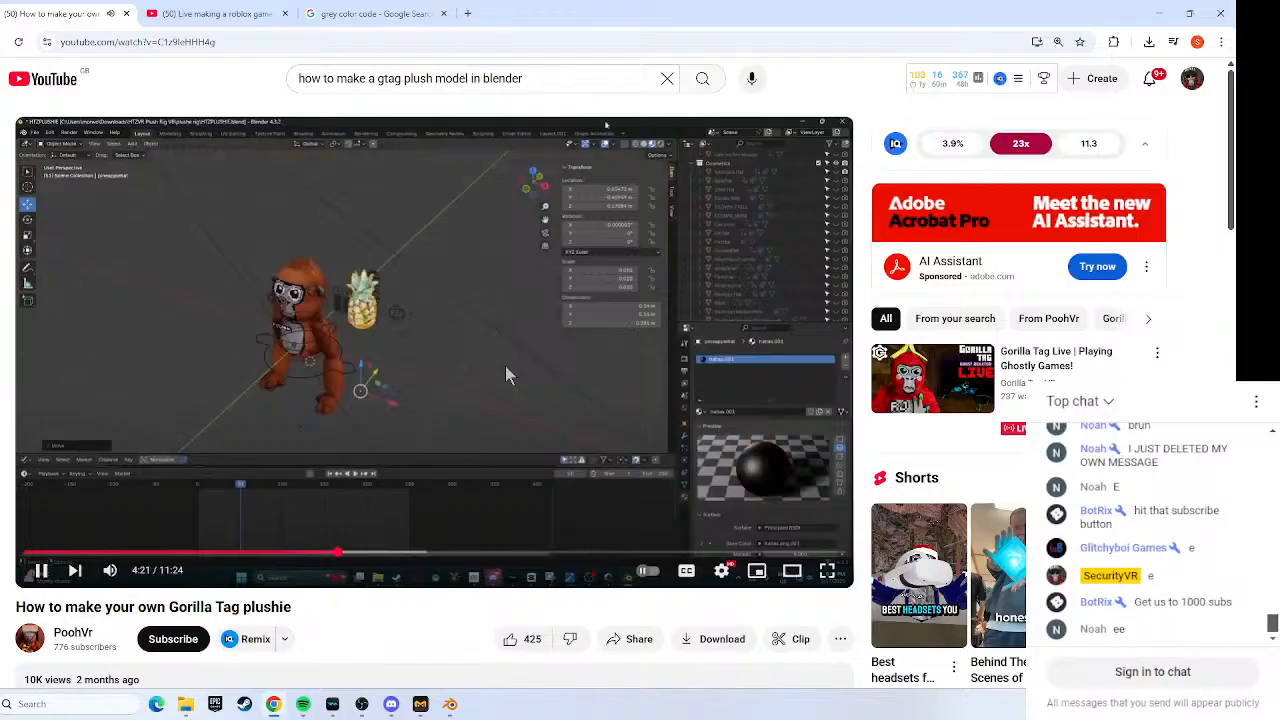
pyautogui.click(450, 704)
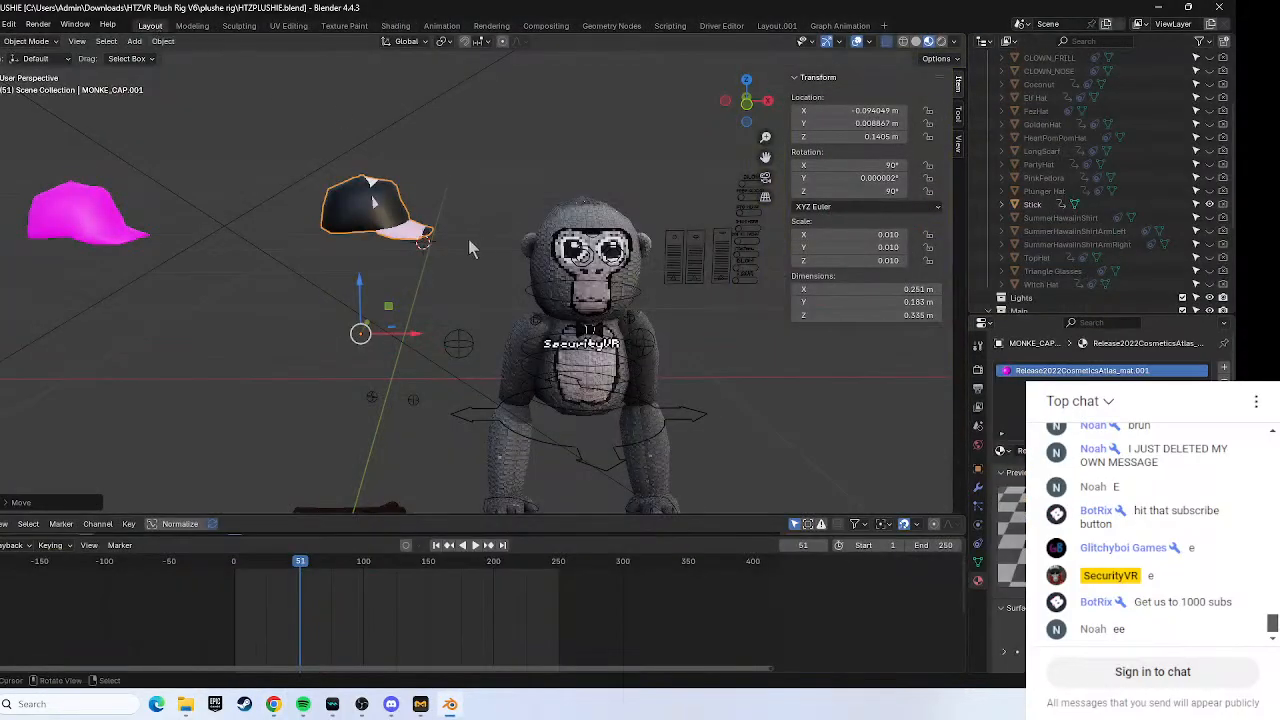
# Watch how the Chrome tutorial positions the hat up to about 4:29, and return to Blender.
pyautogui.click(273, 704)
pyautogui.click(465, 338)
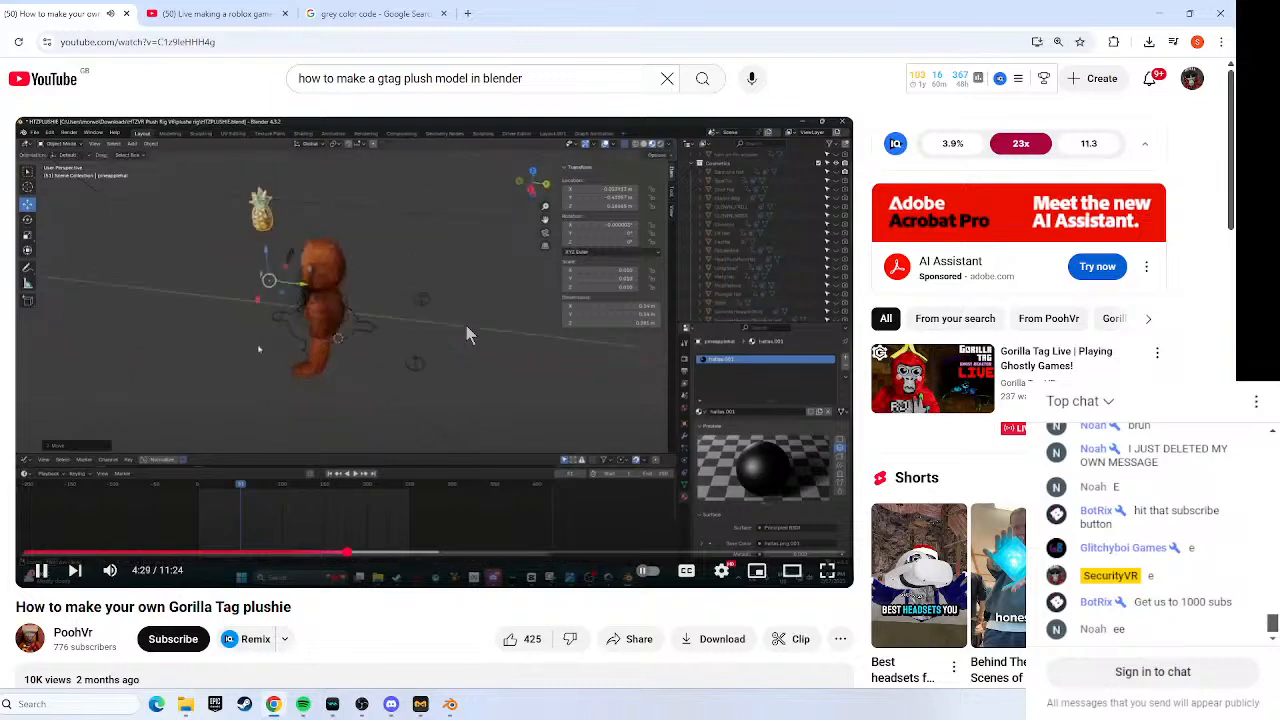
pyautogui.click(457, 327)
pyautogui.click(453, 705)
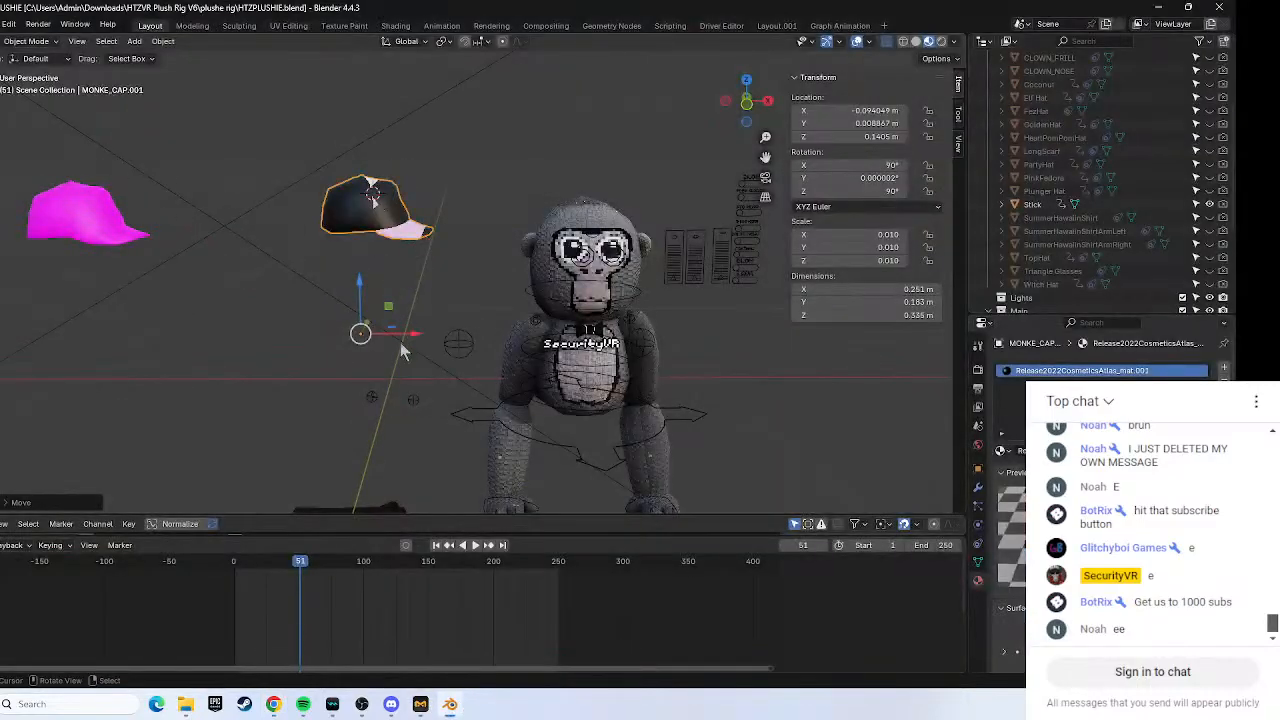
# Move the cap along the X and Z axes onto the plushie's head, to about X 0.570 m, Z 0.168 m.
pyautogui.press('g')
pyautogui.press('x')
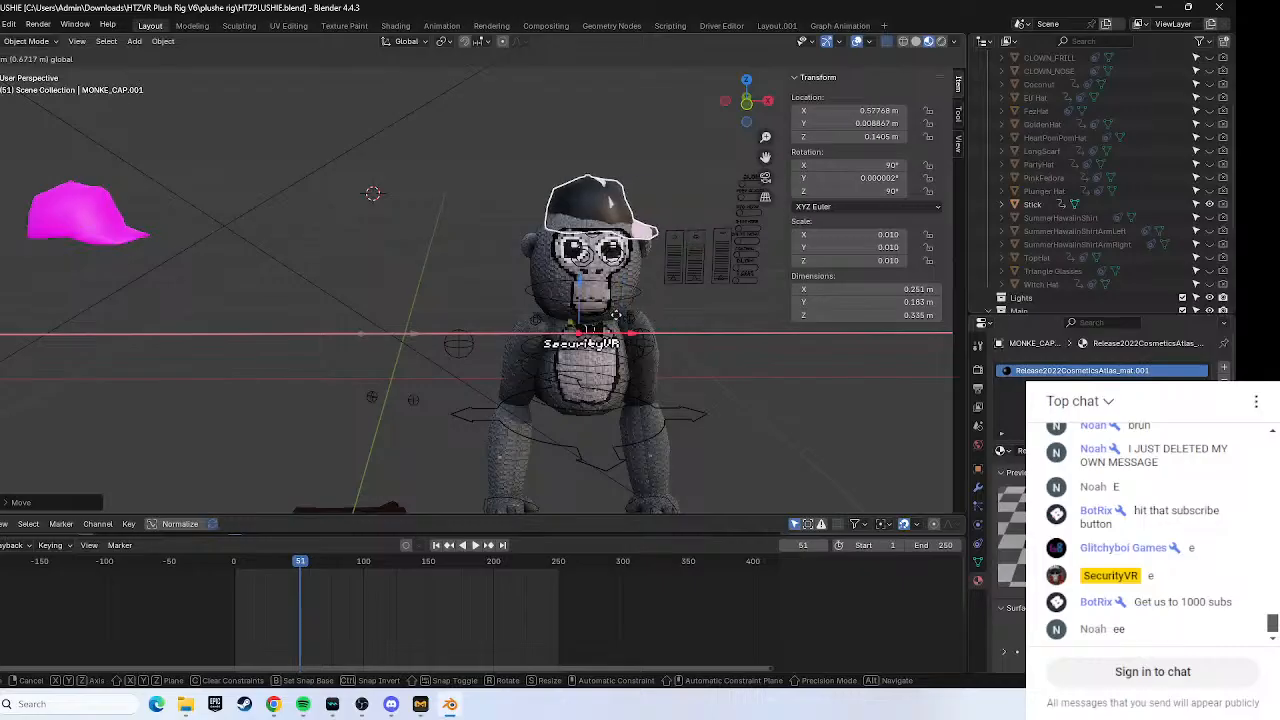
pyautogui.click(599, 262)
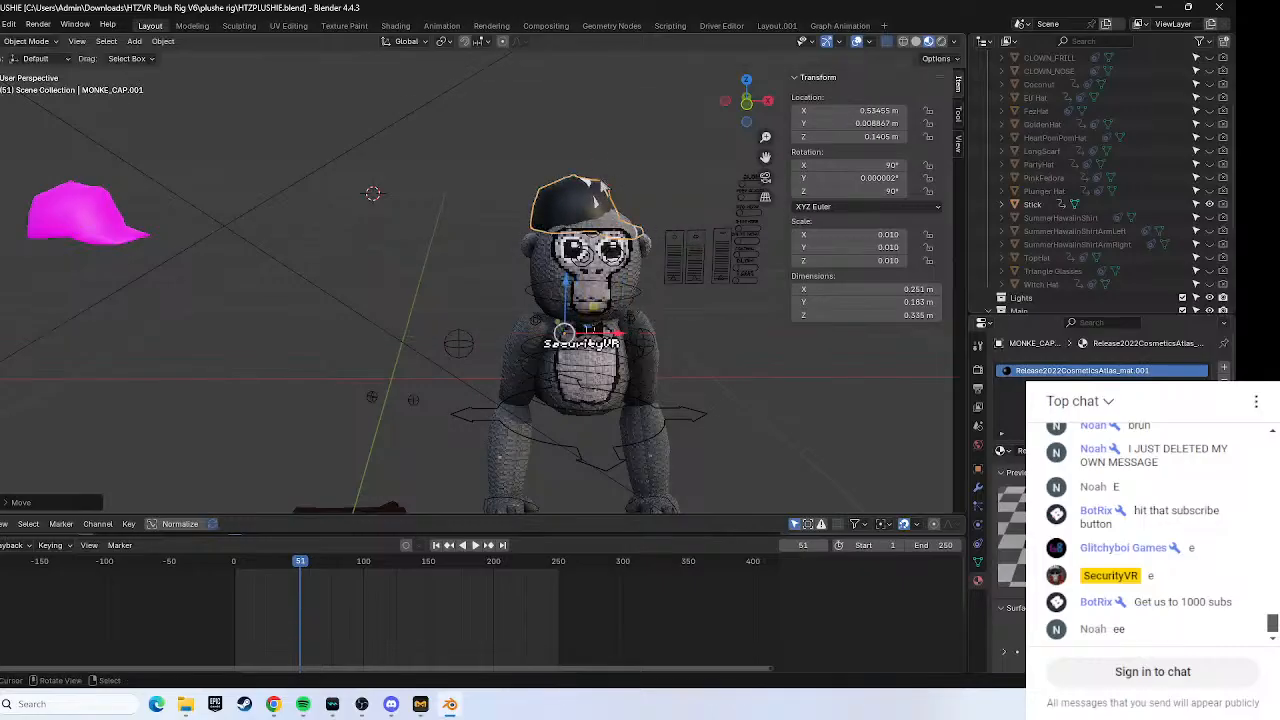
pyautogui.press('g')
pyautogui.press('x')
pyautogui.click(600, 210)
pyautogui.press('g')
pyautogui.press('z')
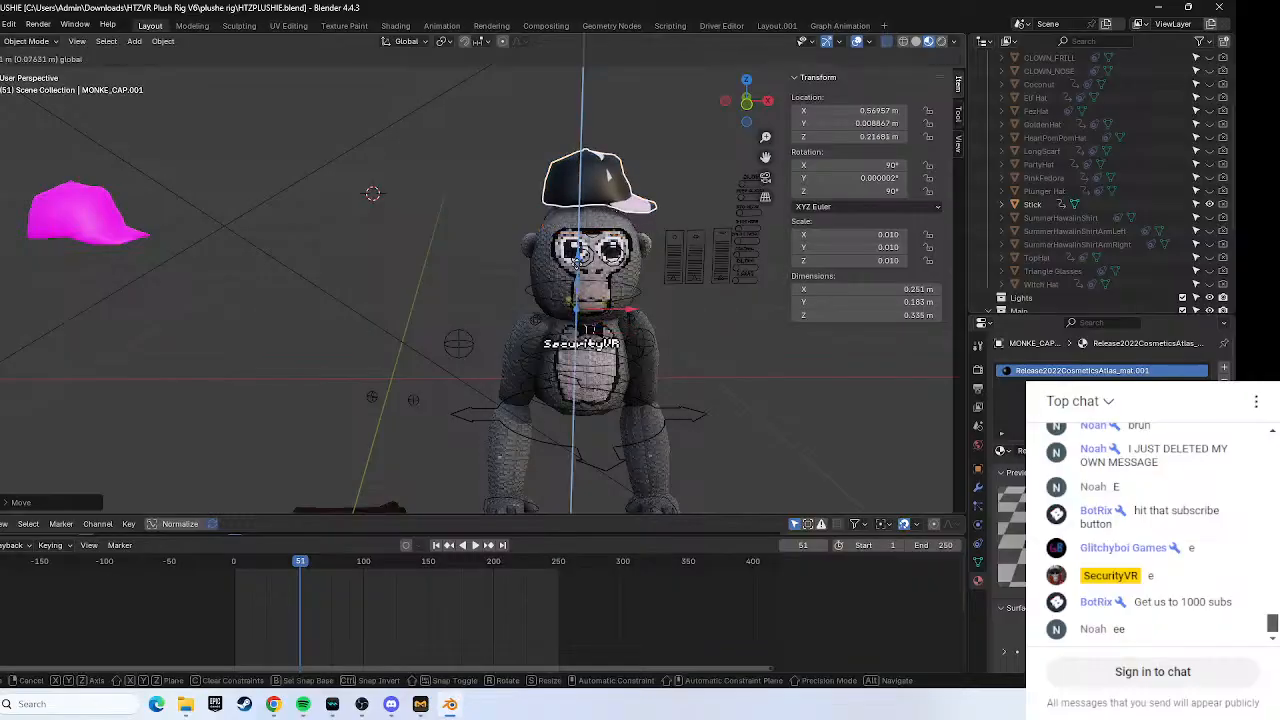
pyautogui.click(605, 192)
# Rotate the cap so its brim faces forward, to about X 86.8°, Y 0.04°, Z 19.1°.
pyautogui.press('r')
pyautogui.moveTo(635, 337); pyautogui.dragTo(586, 240)
pyautogui.press('z')
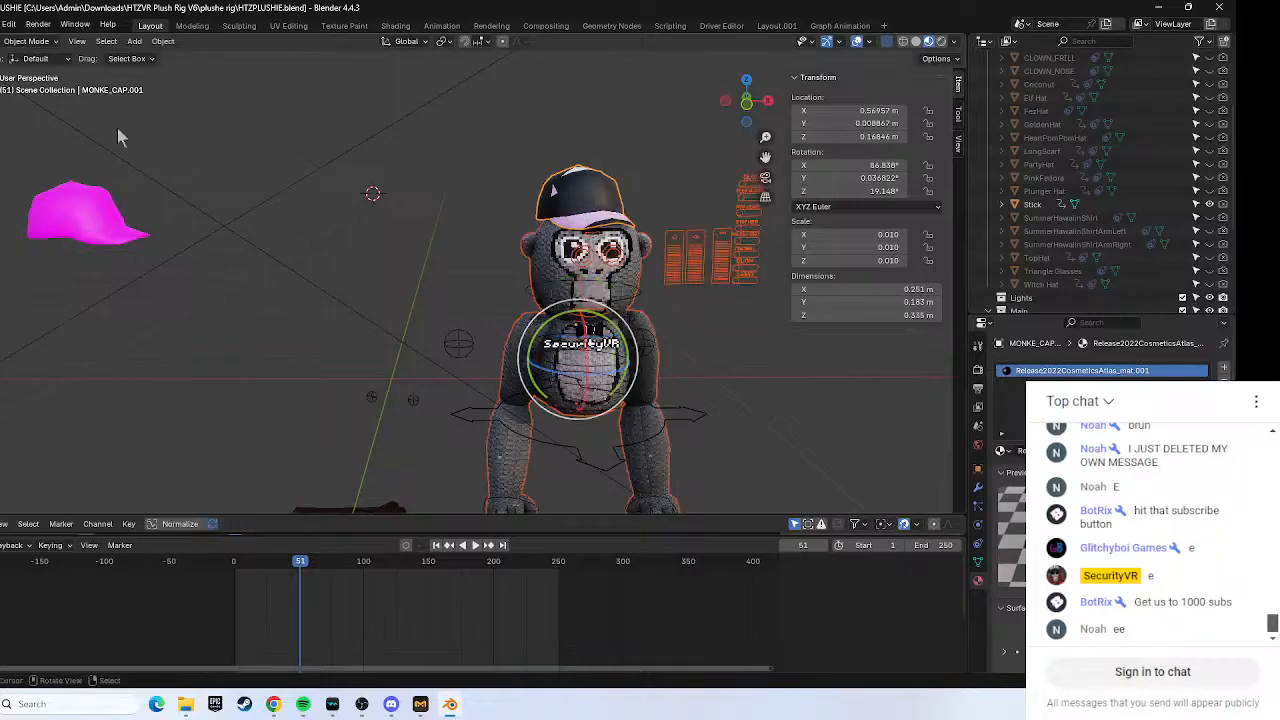
# Clear the selection, select only the cap and lower it along Z onto the head, to about 0.144 m.
pyautogui.moveTo(354, 138); pyautogui.dragTo(354, 138, button='middle')
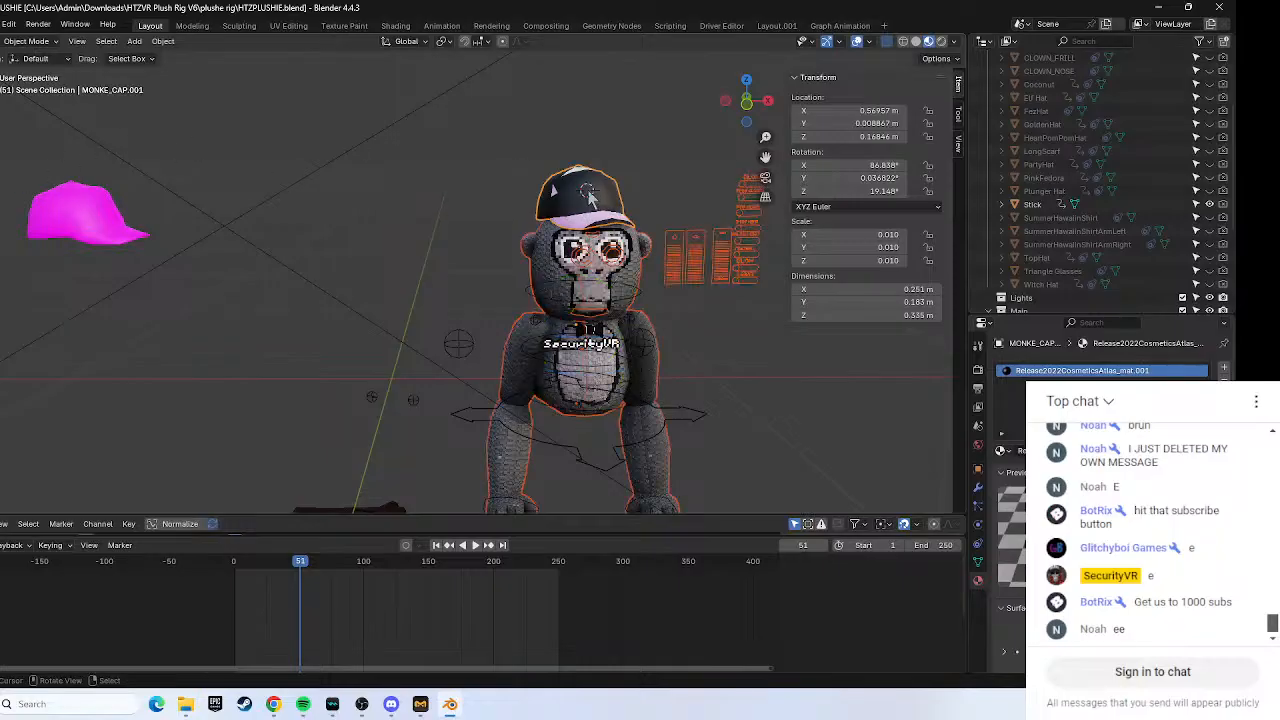
pyautogui.rightClick(660, 176)
pyautogui.click(613, 194)
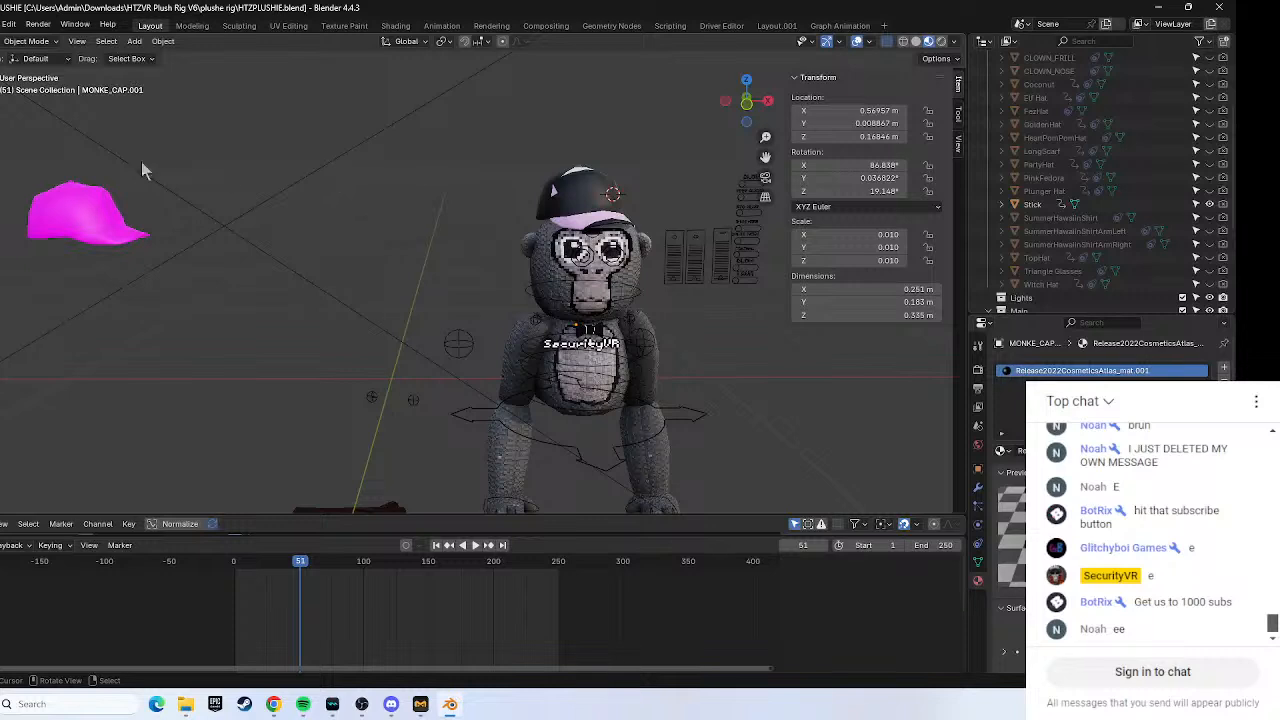
pyautogui.click(563, 196)
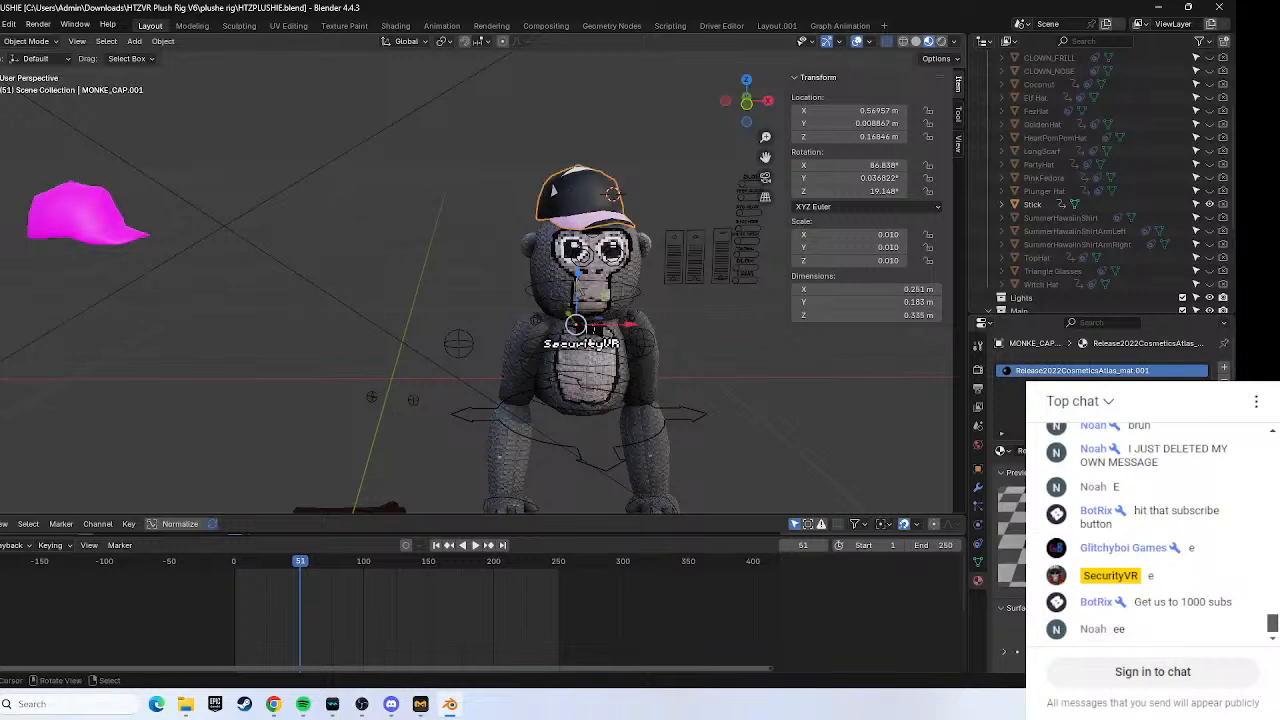
pyautogui.moveTo(578, 285); pyautogui.dragTo(578, 292)
# Watch the Chrome tutorial add a plane beneath the plushie, and return to Blender.
pyautogui.click(272, 704)
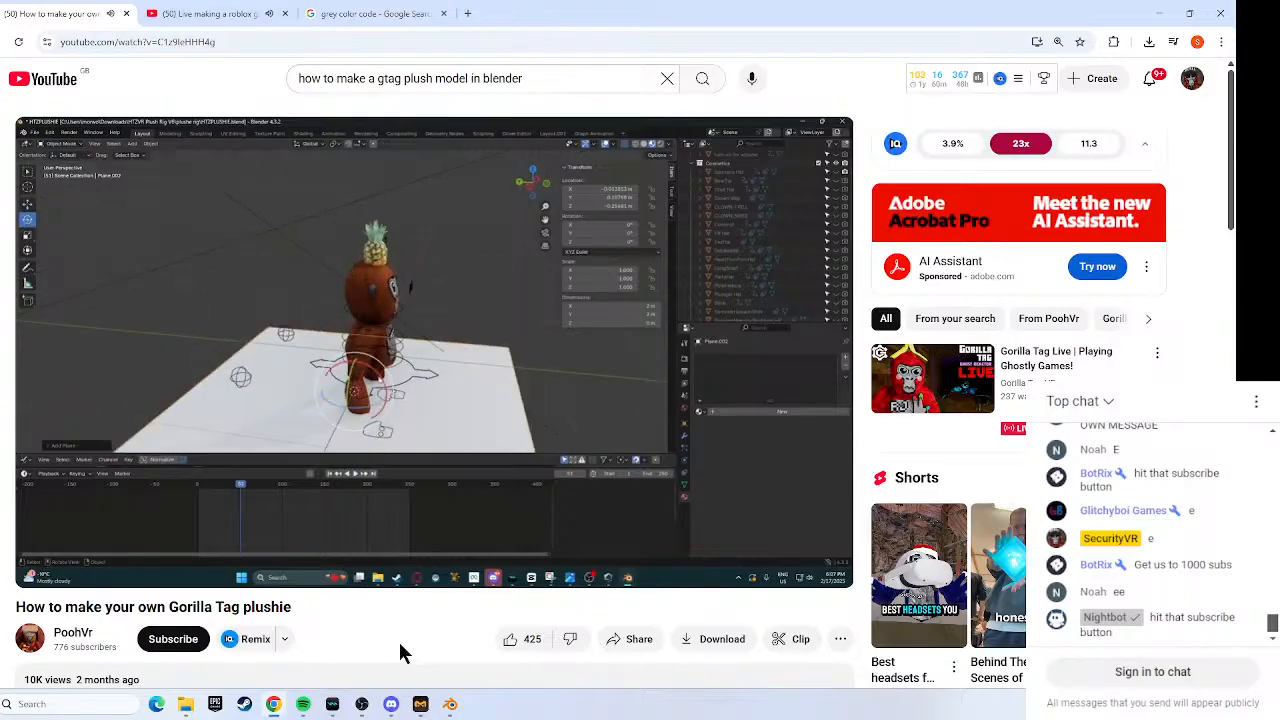
pyautogui.click(562, 461)
pyautogui.click(450, 704)
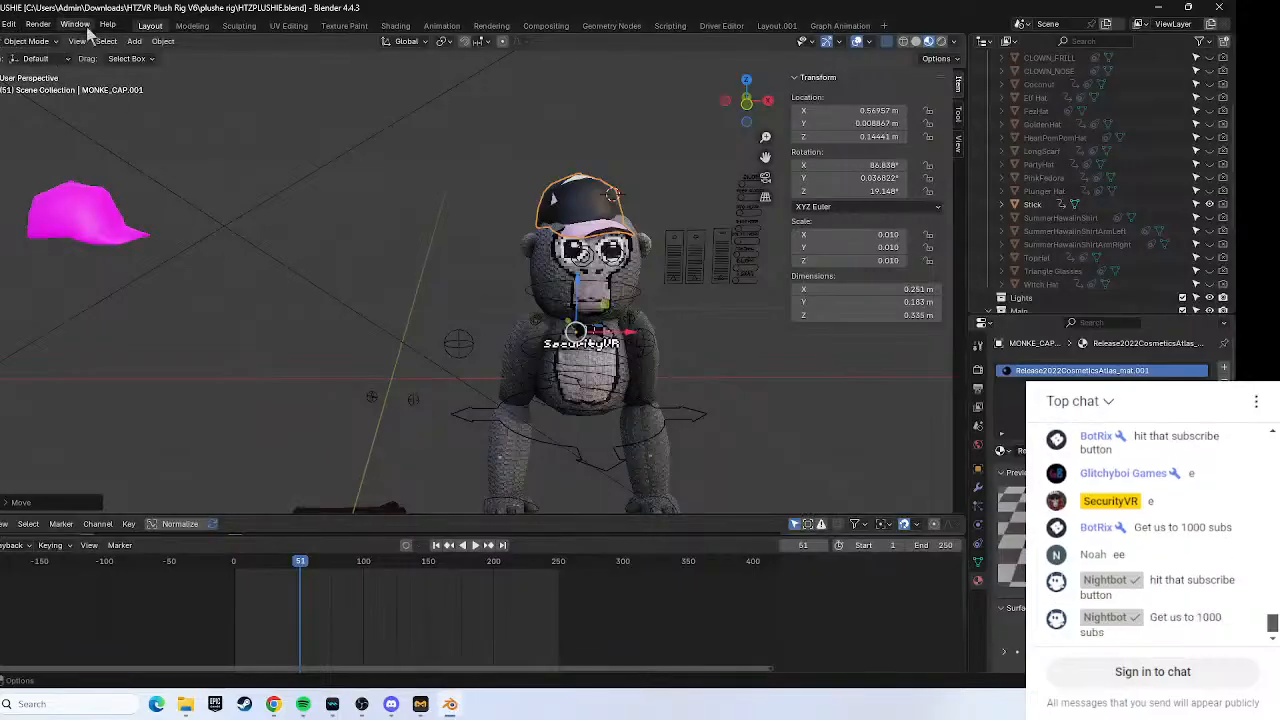
# Add a plane mesh at the 3D cursor beside the cap.
pyautogui.click(8, 24)
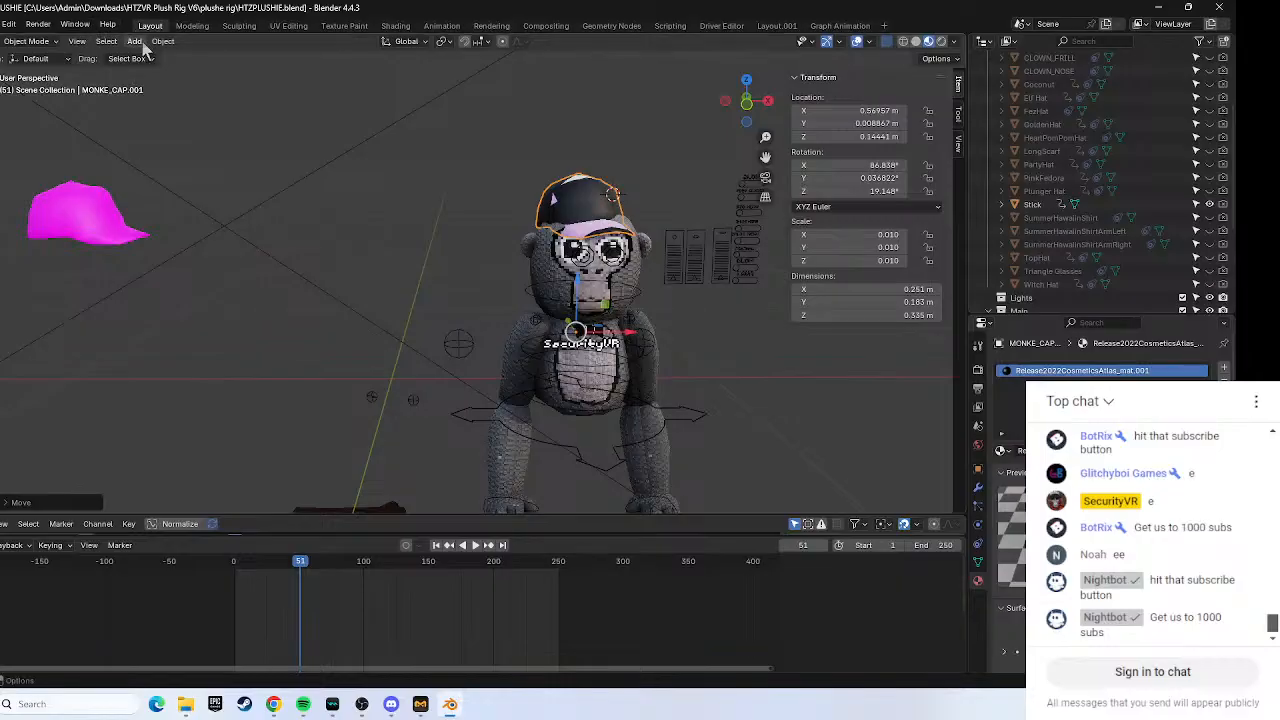
pyautogui.click(141, 43)
pyautogui.moveTo(163, 41)
pyautogui.moveTo(175, 70)
pyautogui.moveTo(136, 42)
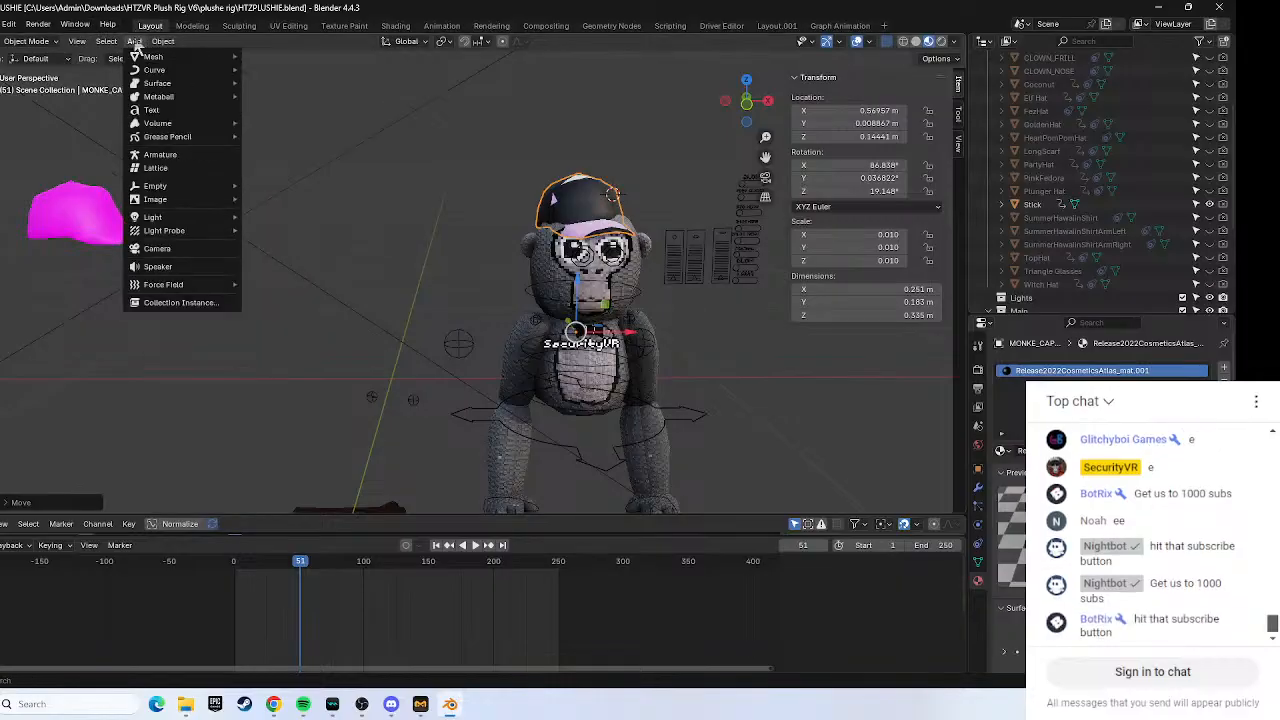
pyautogui.click(273, 56)
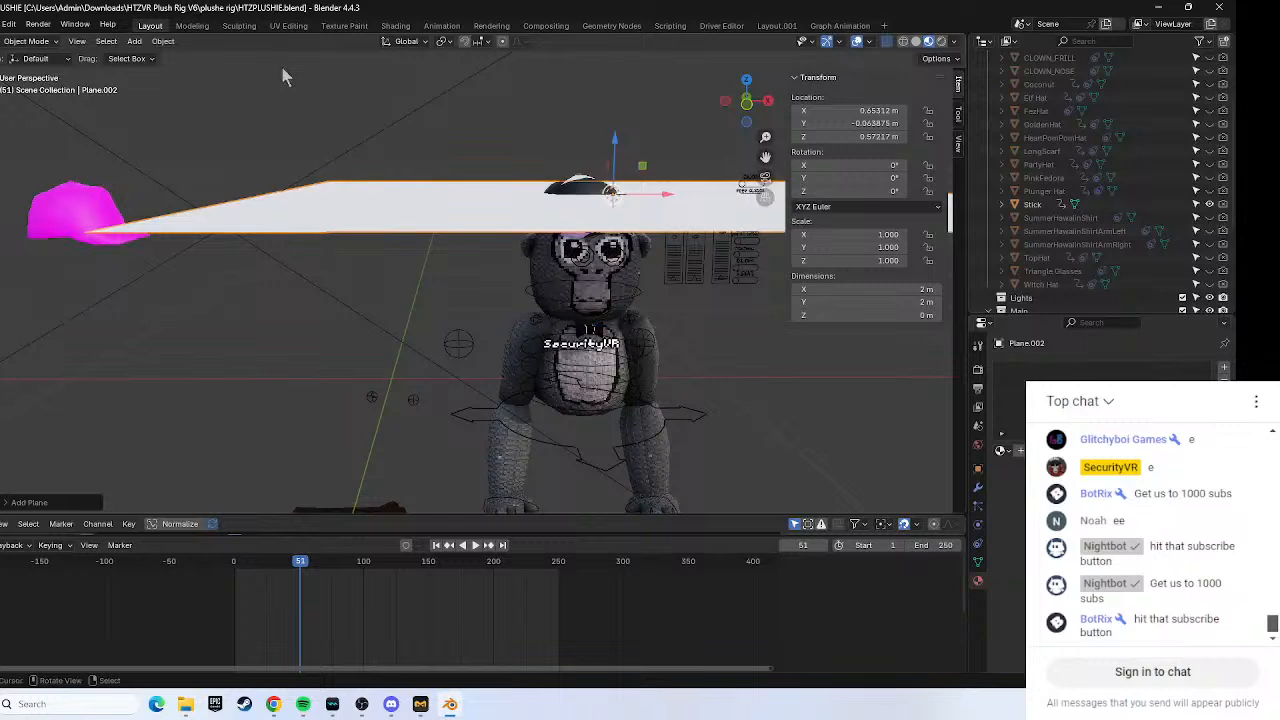
# Move the new plane down from the cap to the height of the plushie's body.
pyautogui.press('g')
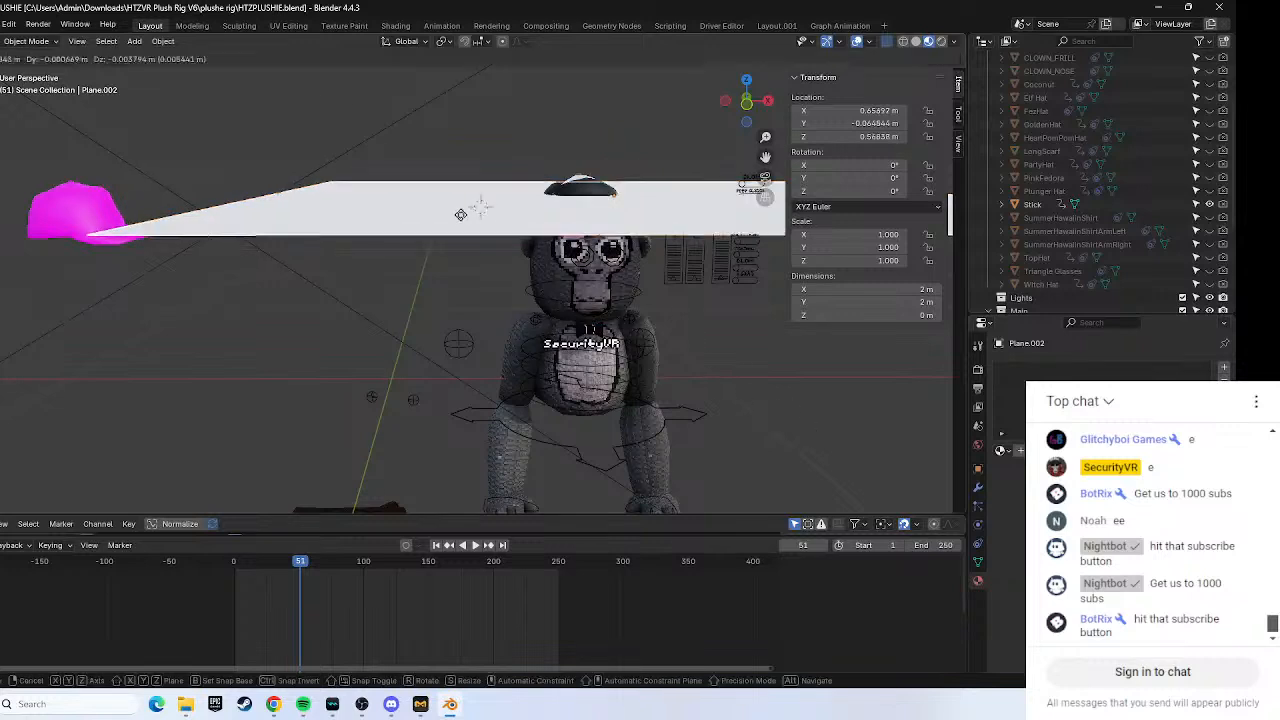
pyautogui.click(437, 242)
pyautogui.click(437, 242)
pyautogui.press('g')
pyautogui.click(482, 184)
# Box-select the cap together with the plushie parts and shift them slightly, keeping the cap on the head.
pyautogui.moveTo(503, 166); pyautogui.dragTo(613, 219)
pyautogui.press('g')
pyautogui.click(636, 205)
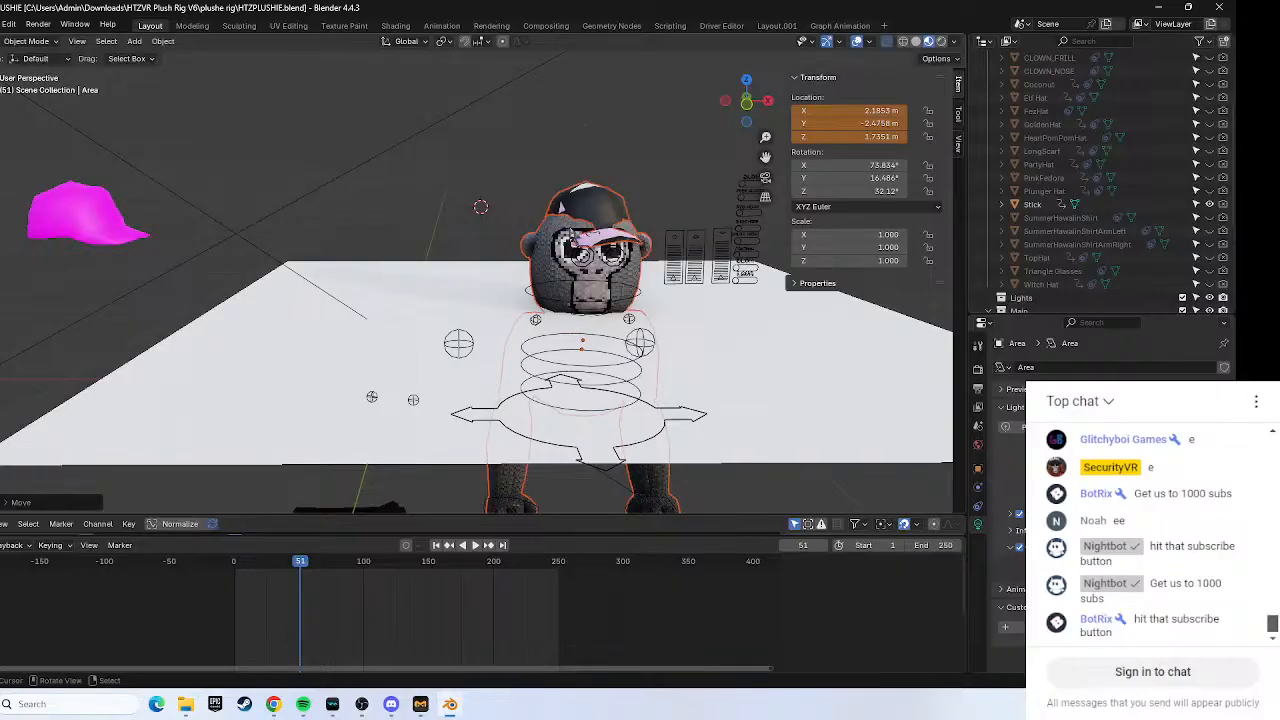
pyautogui.press('g')
pyautogui.click(588, 190)
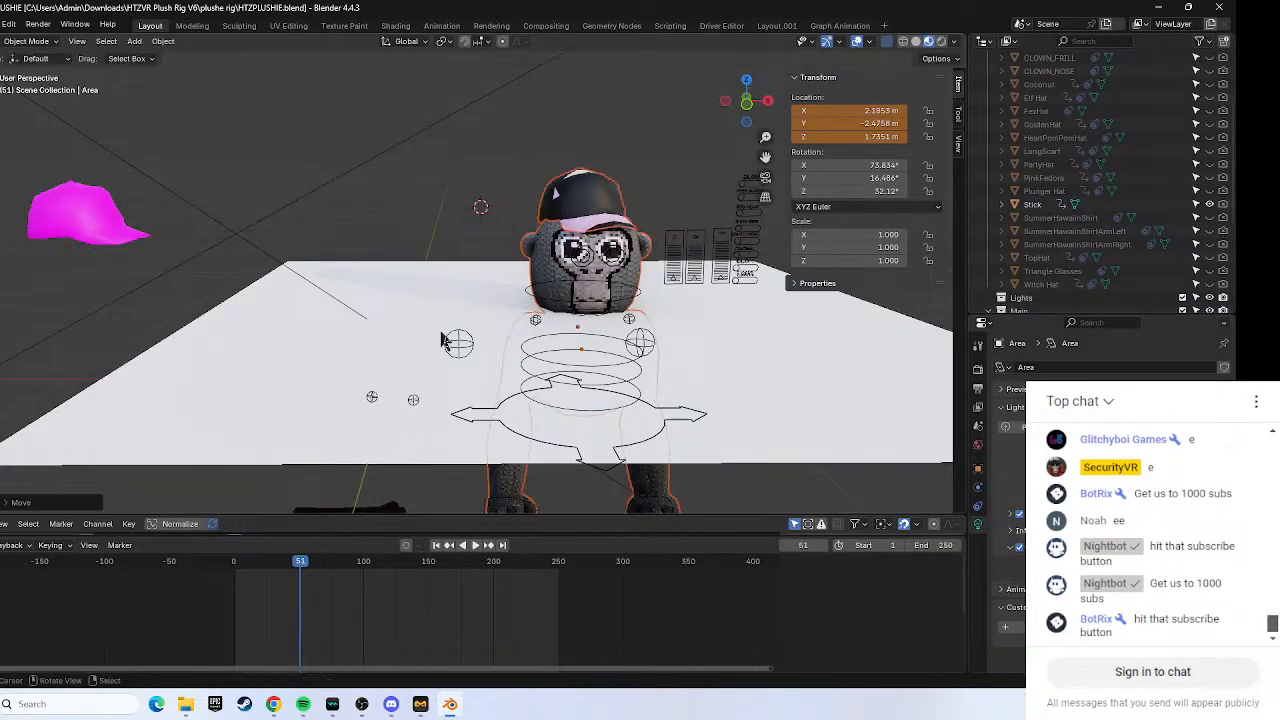
# Select the plane and move it above the plushie's head, to about X 0.501 m, Y -0.024 m, Z 0.802 m.
pyautogui.click(366, 370)
pyautogui.press('g')
pyautogui.click(363, 154)
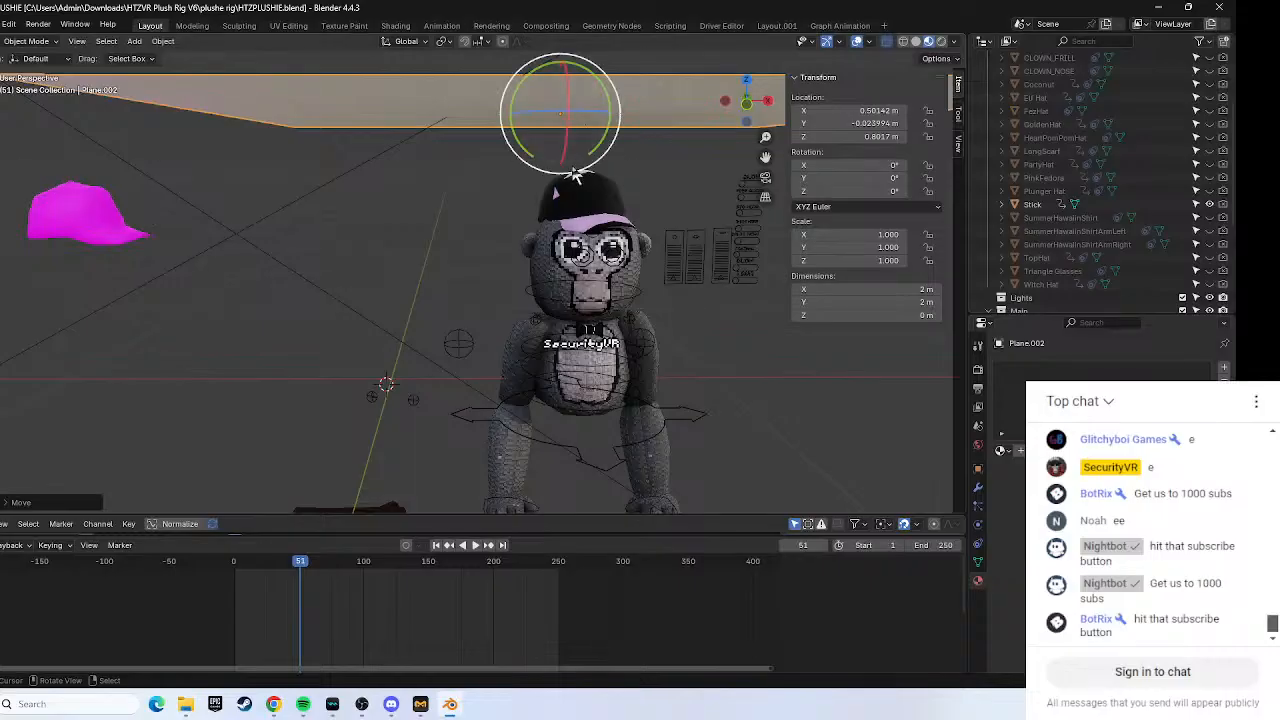
# Rotate the plane about the X axis to about -71.14° so it stands behind the plushie as a backdrop.
pyautogui.press('r')
pyautogui.press('x')
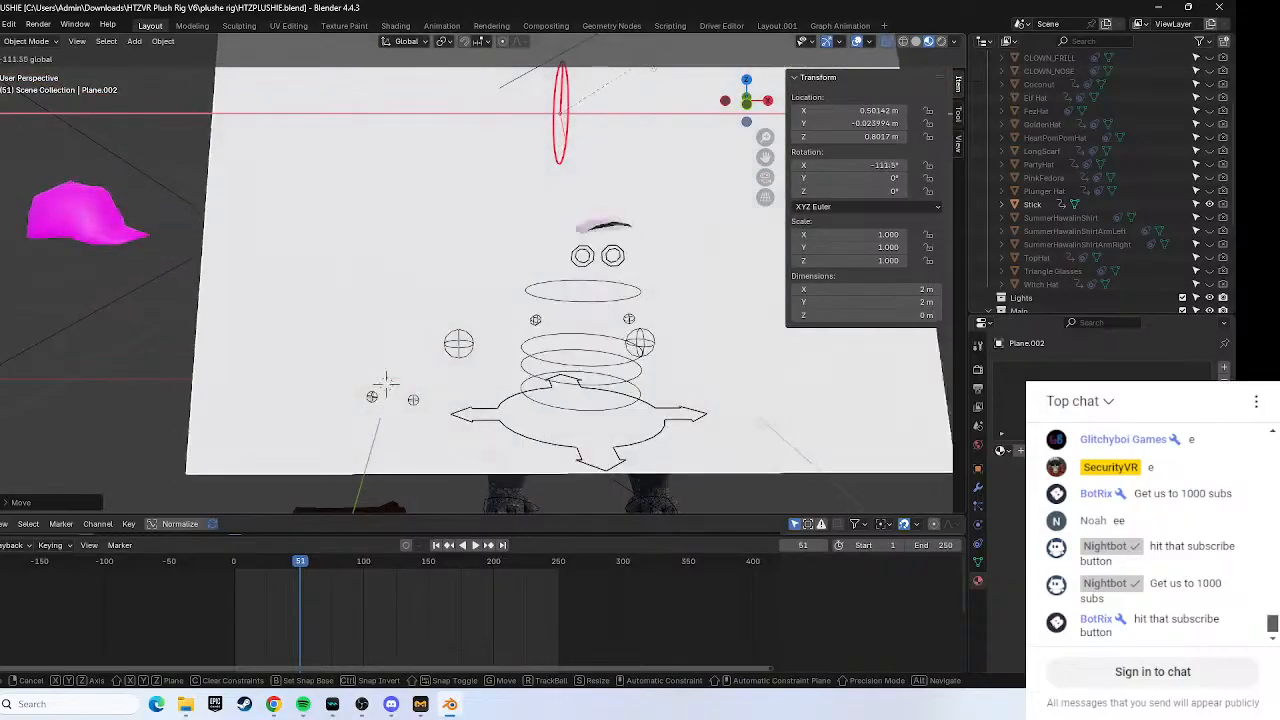
pyautogui.click(638, 136)
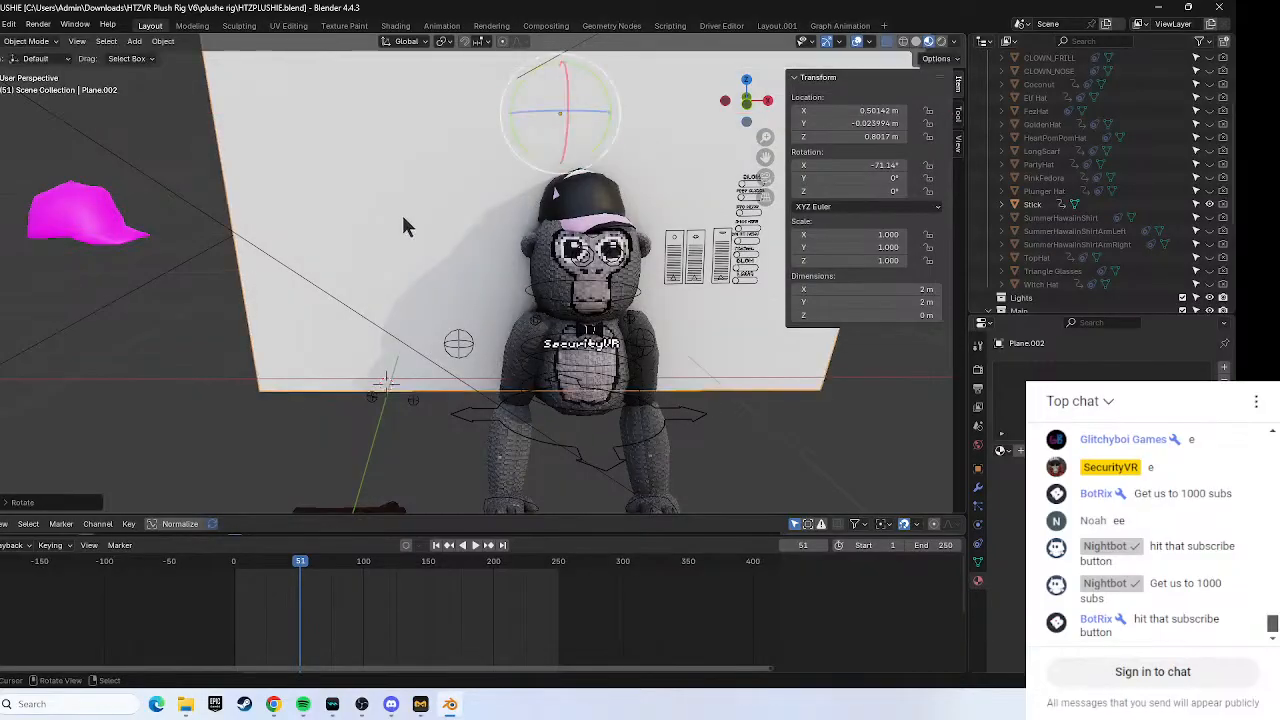
# Reposition the tilted plane around the plushie's upper body, to about X 0.575 m, Y -0.011 m, Z 0.881 m.
pyautogui.press('g')
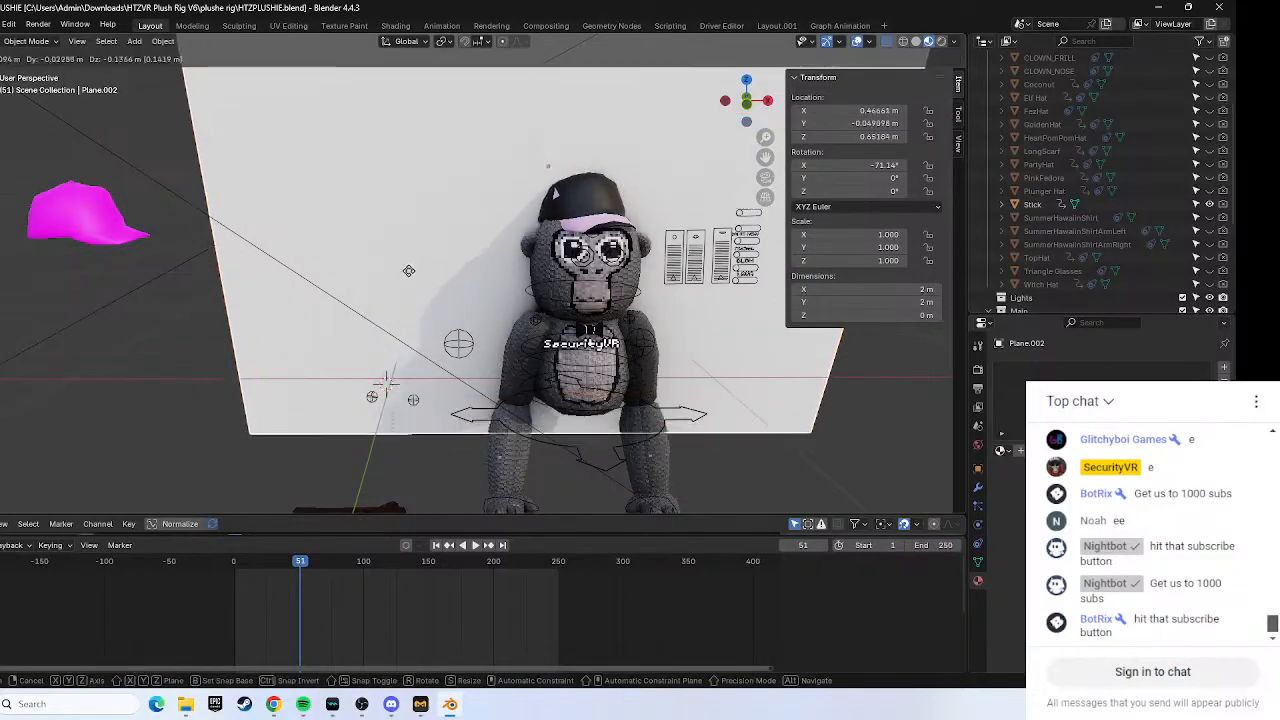
pyautogui.click(424, 294)
pyautogui.press('g')
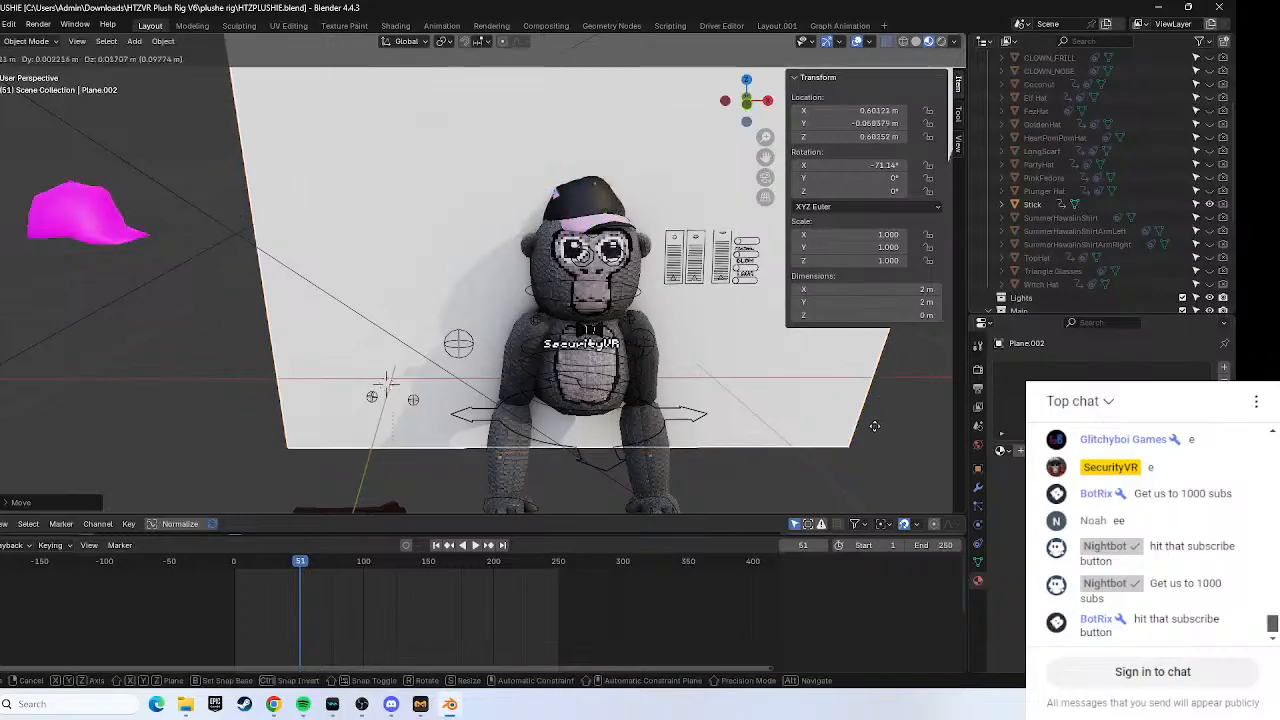
pyautogui.click(792, 272)
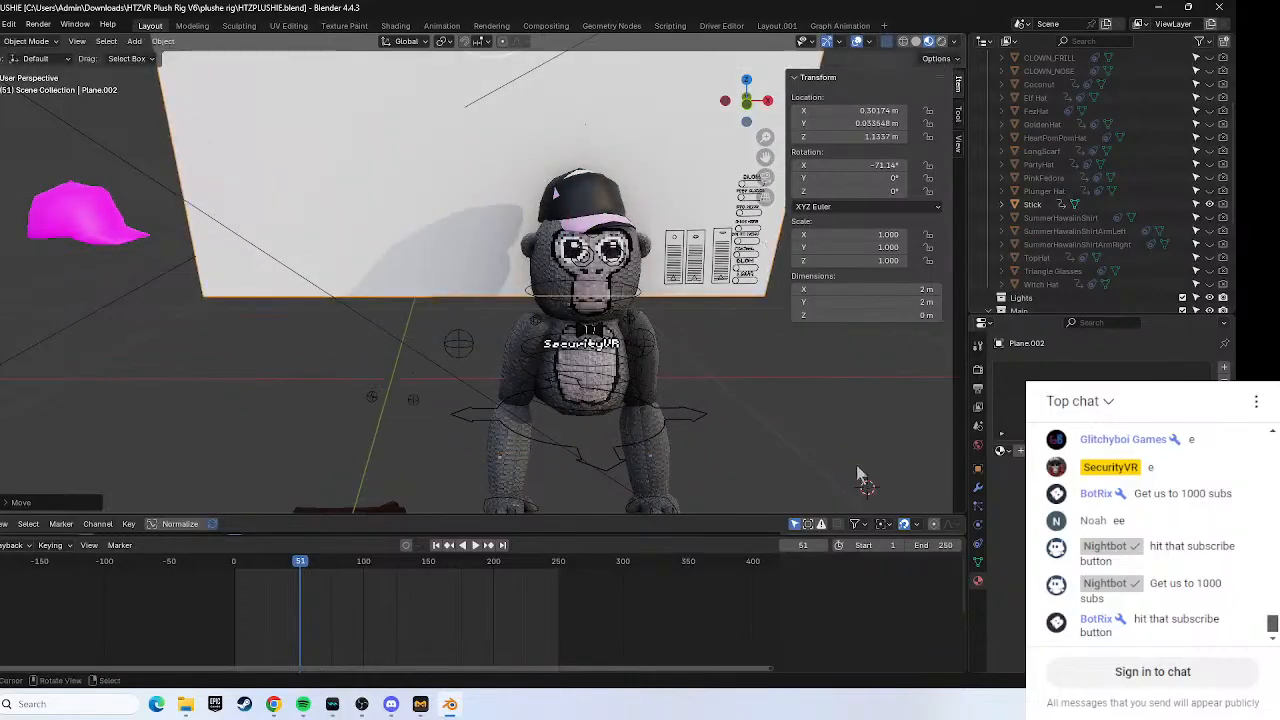
pyautogui.press('g')
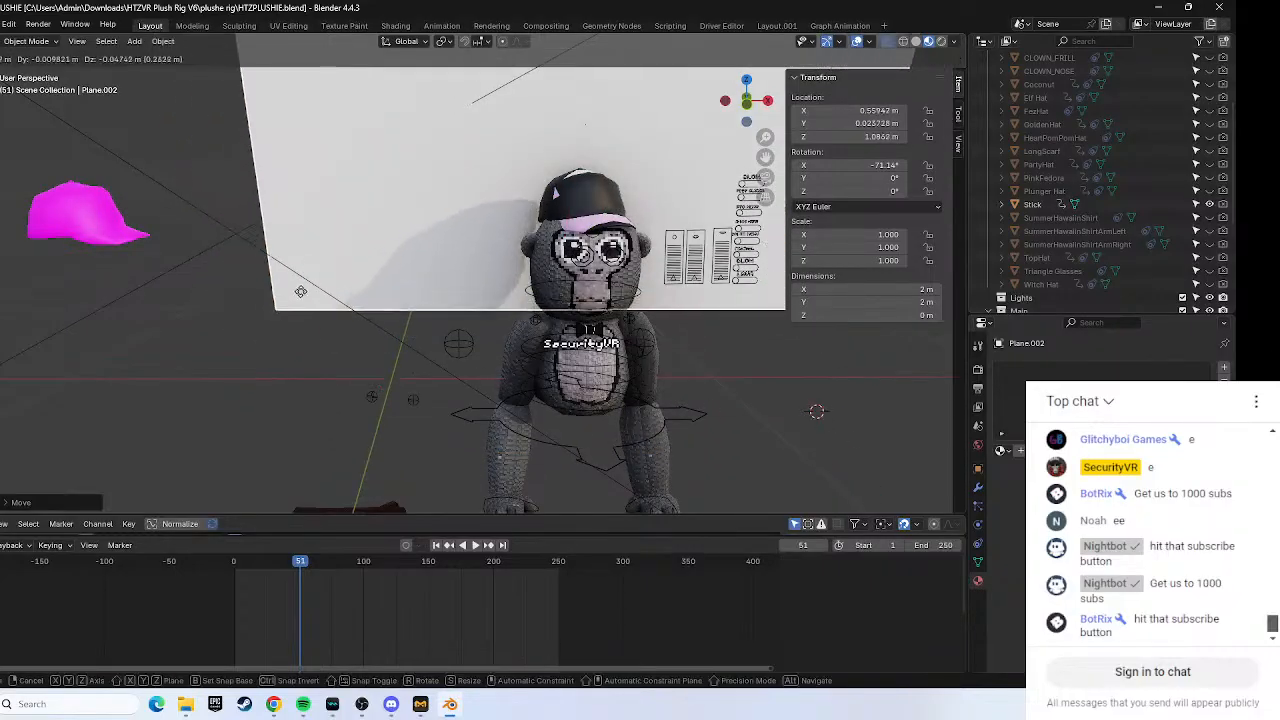
pyautogui.click(303, 372)
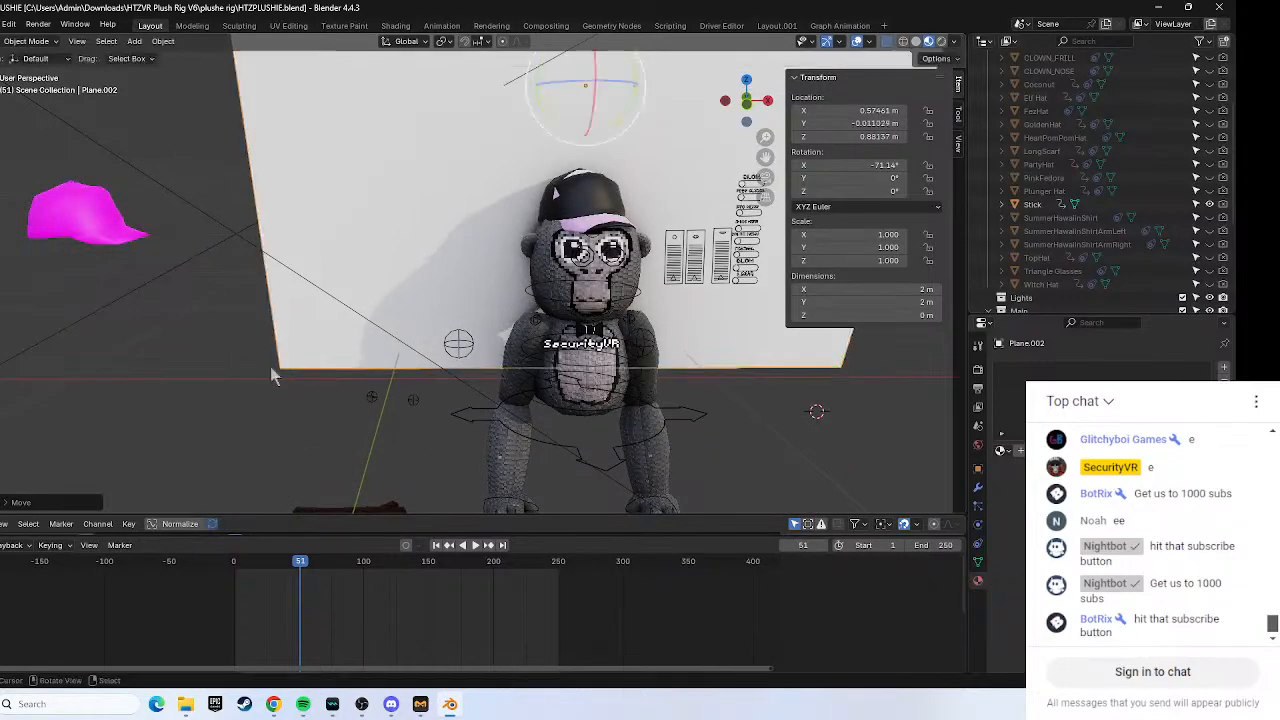
# Lower the backdrop plane to about X 0.556 m, Z 0.473 m so it covers the plushie's full height, and activate the Move tool.
pyautogui.click(114, 346)
pyautogui.rightClick(166, 270)
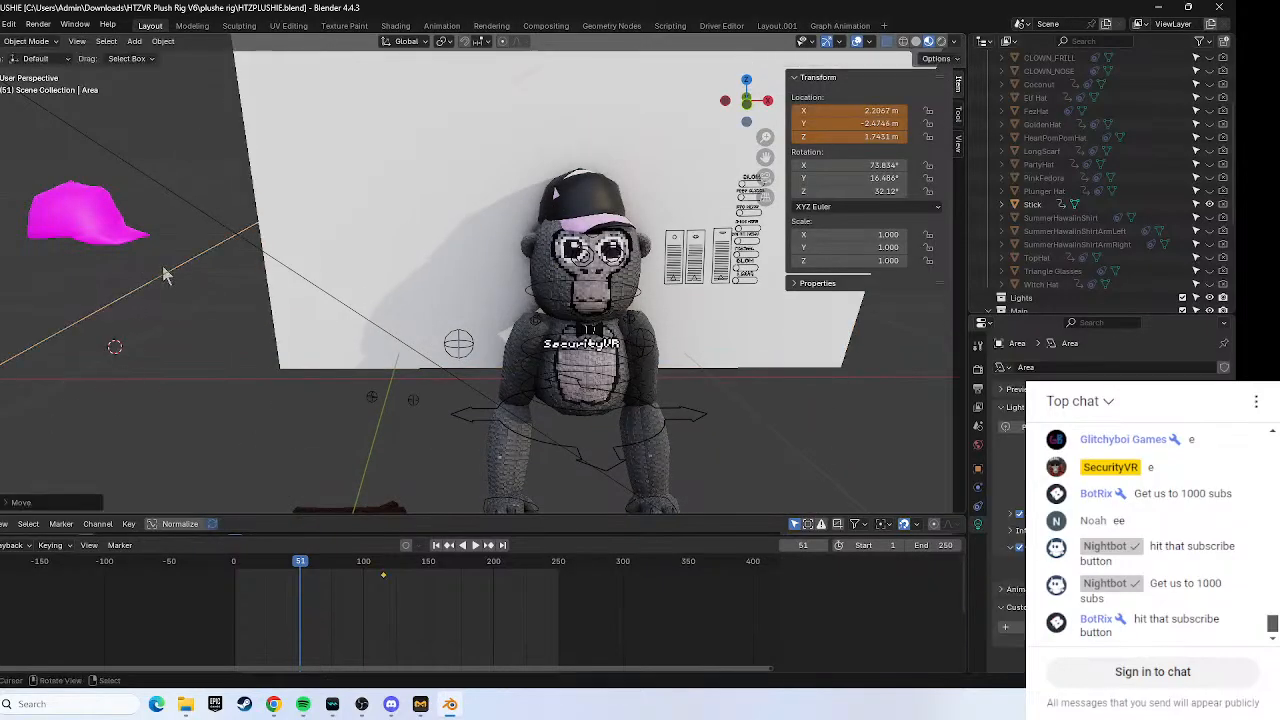
pyautogui.click(744, 122)
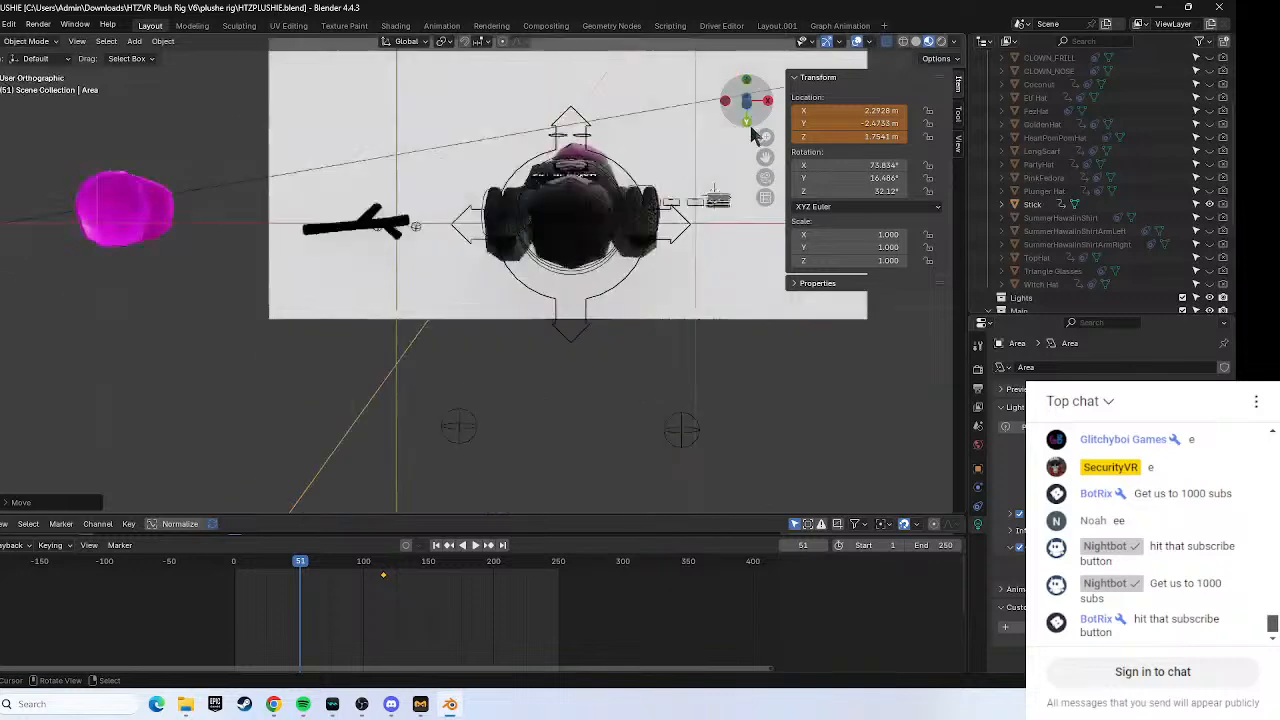
pyautogui.click(746, 80)
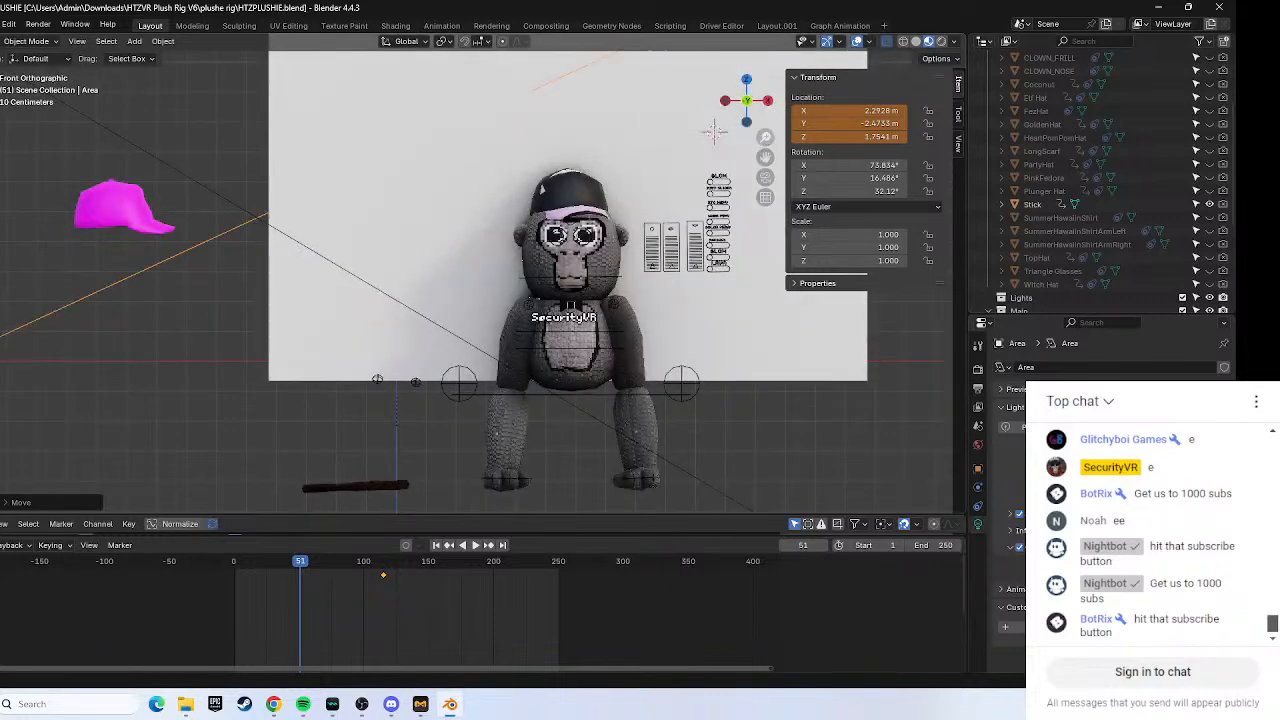
pyautogui.scroll(-2, 724, 165)
pyautogui.click(418, 290)
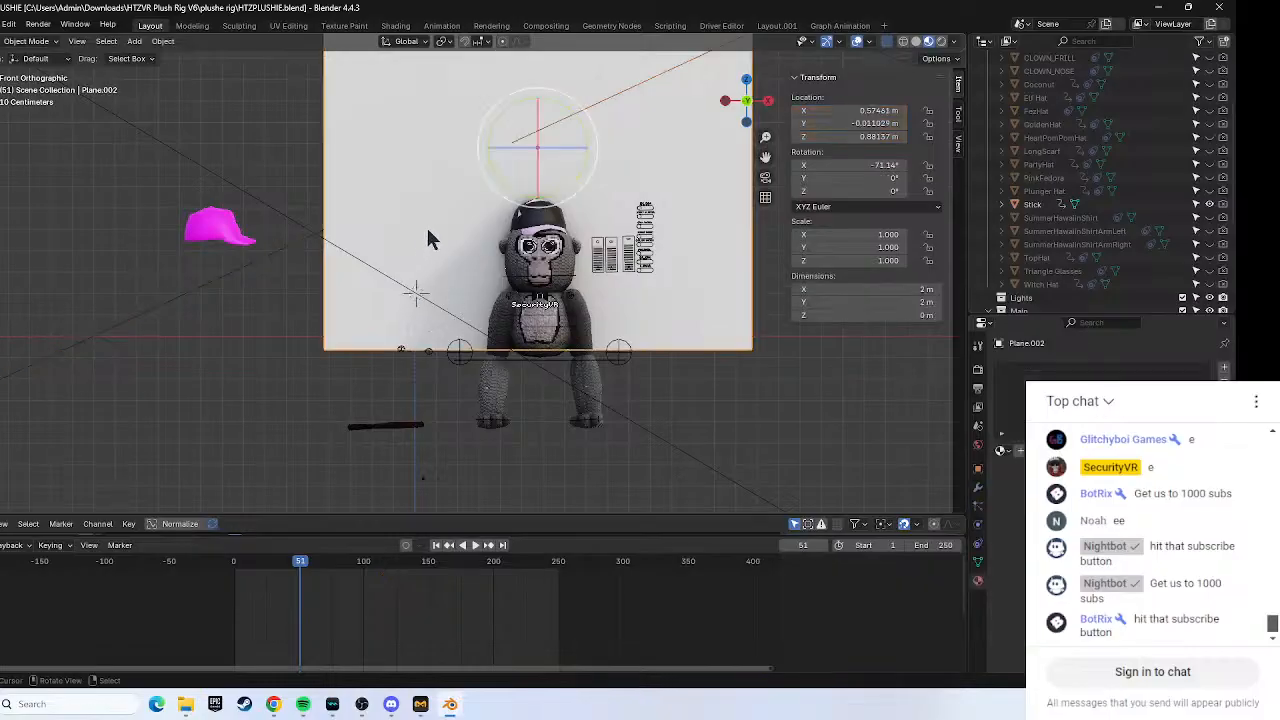
pyautogui.press('g')
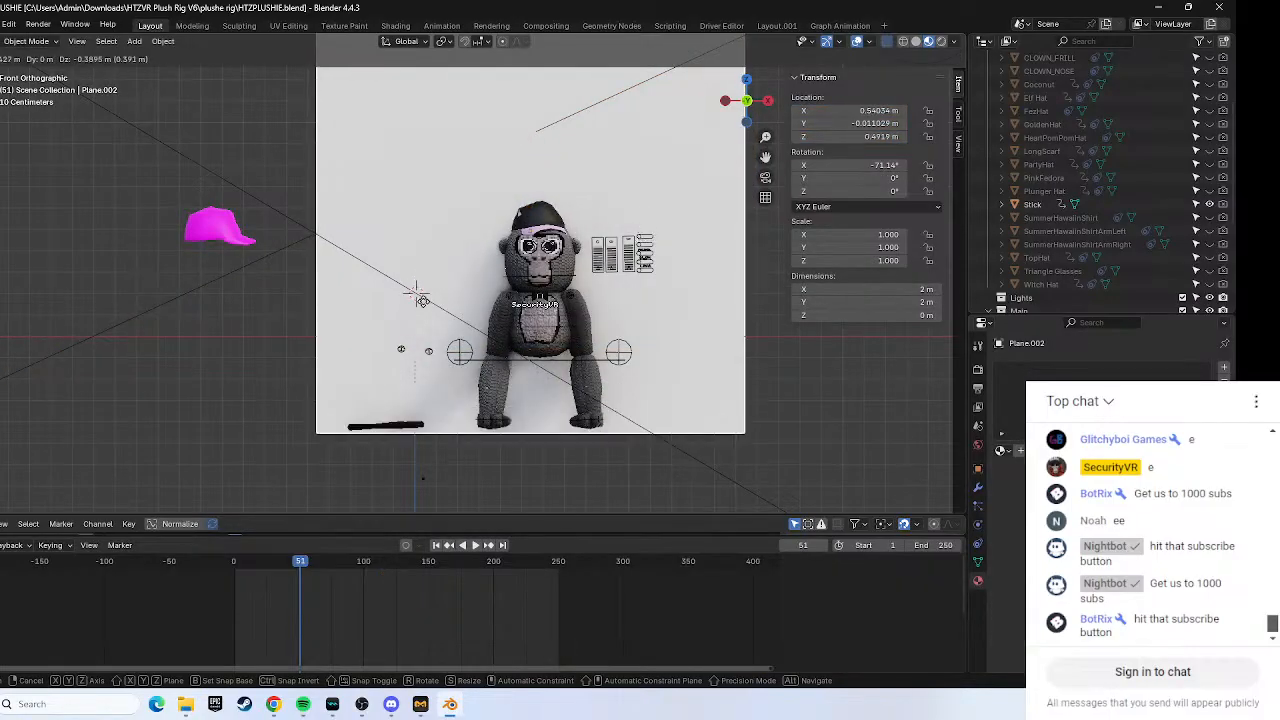
pyautogui.click(438, 312)
pyautogui.hotkey('shift', 'space')
pyautogui.press('g')
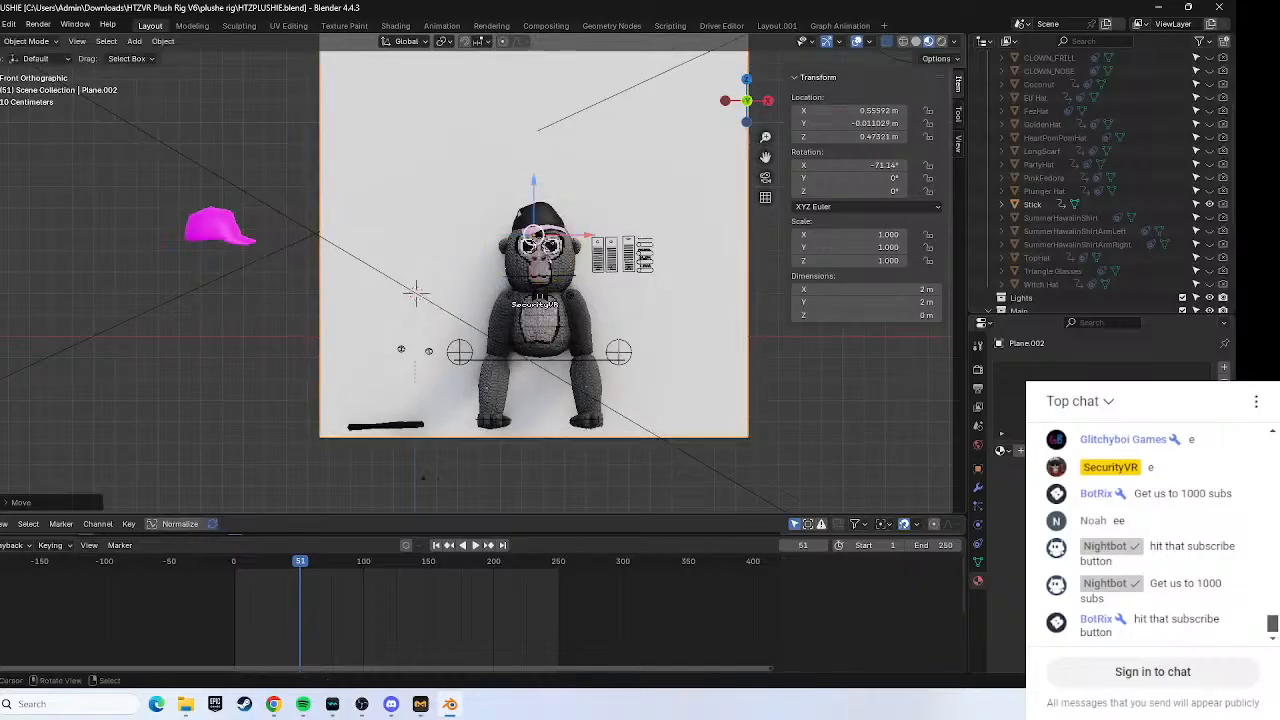
# Reselect the backdrop plane and shift it within the front view to about X 0.668 m, Z 0.505 m.
pyautogui.click(834, 417)
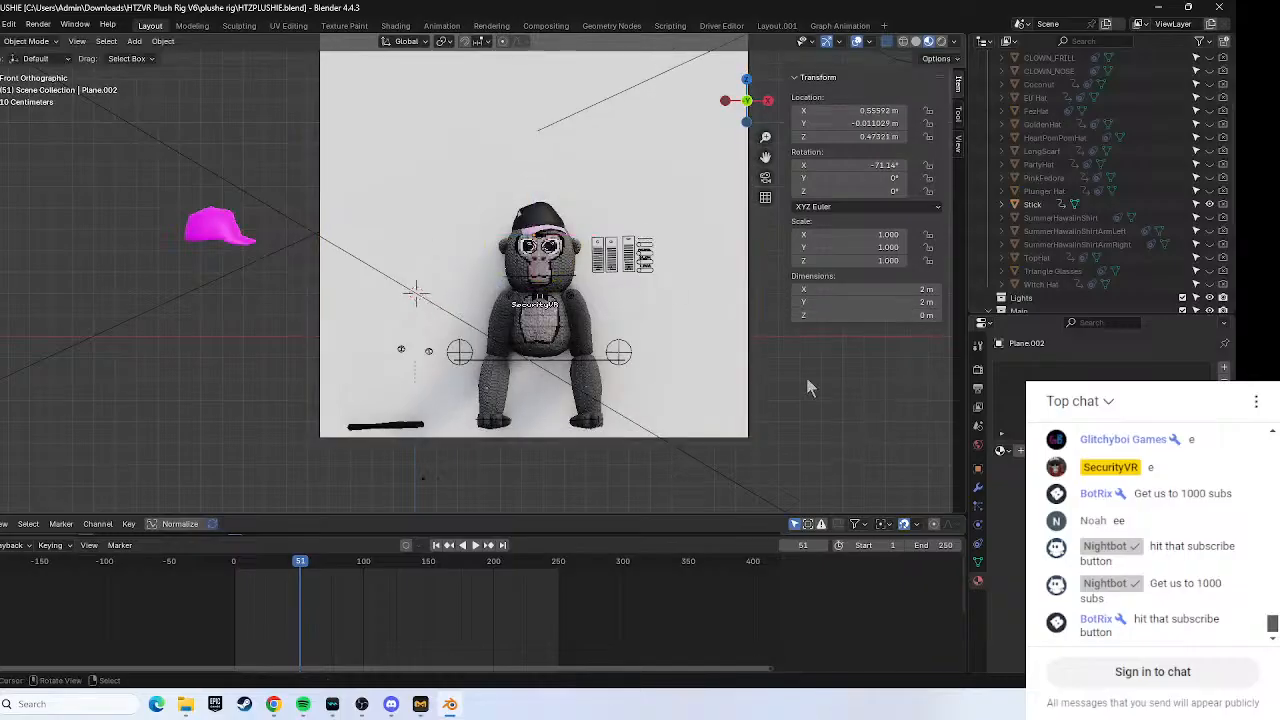
pyautogui.click(768, 100)
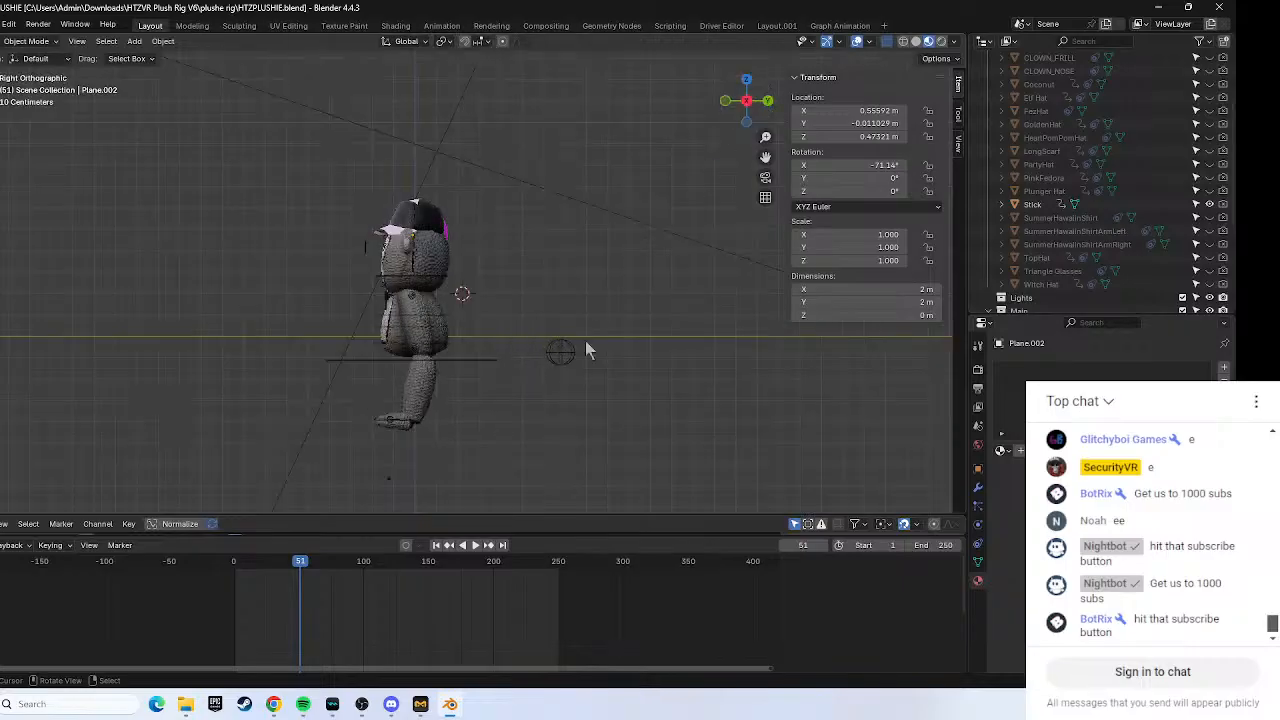
pyautogui.click(746, 79)
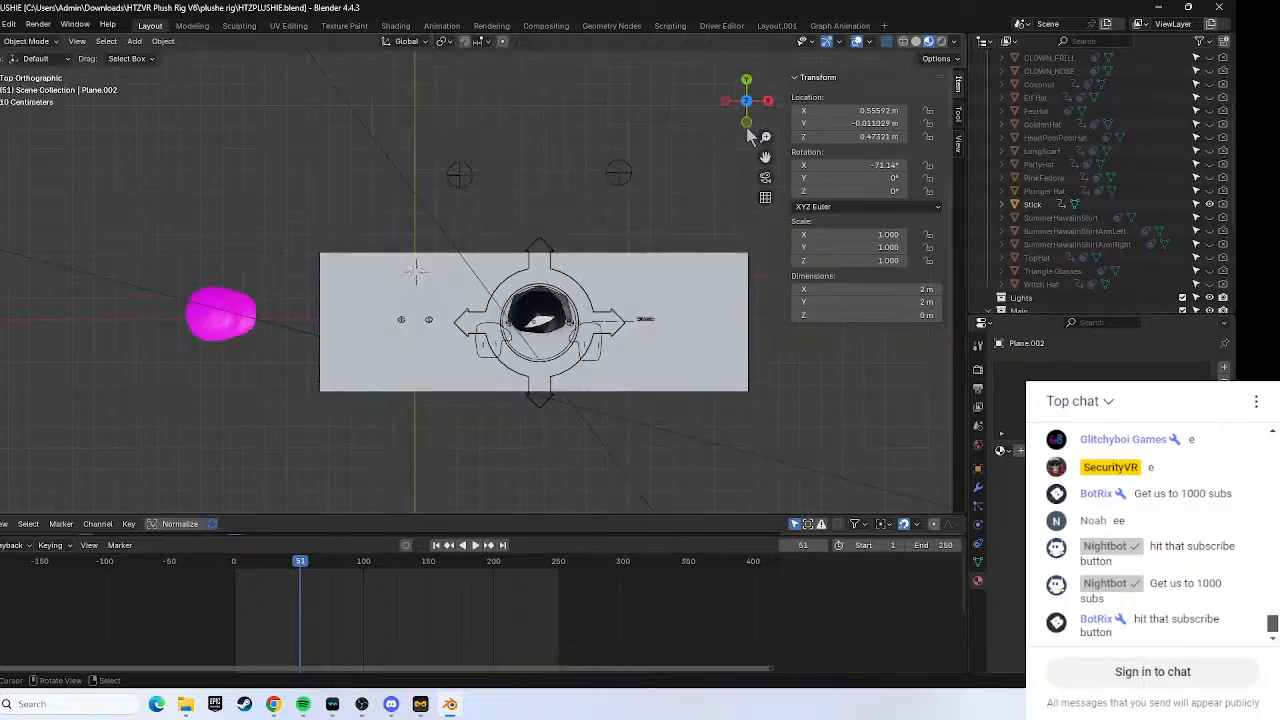
pyautogui.click(746, 122)
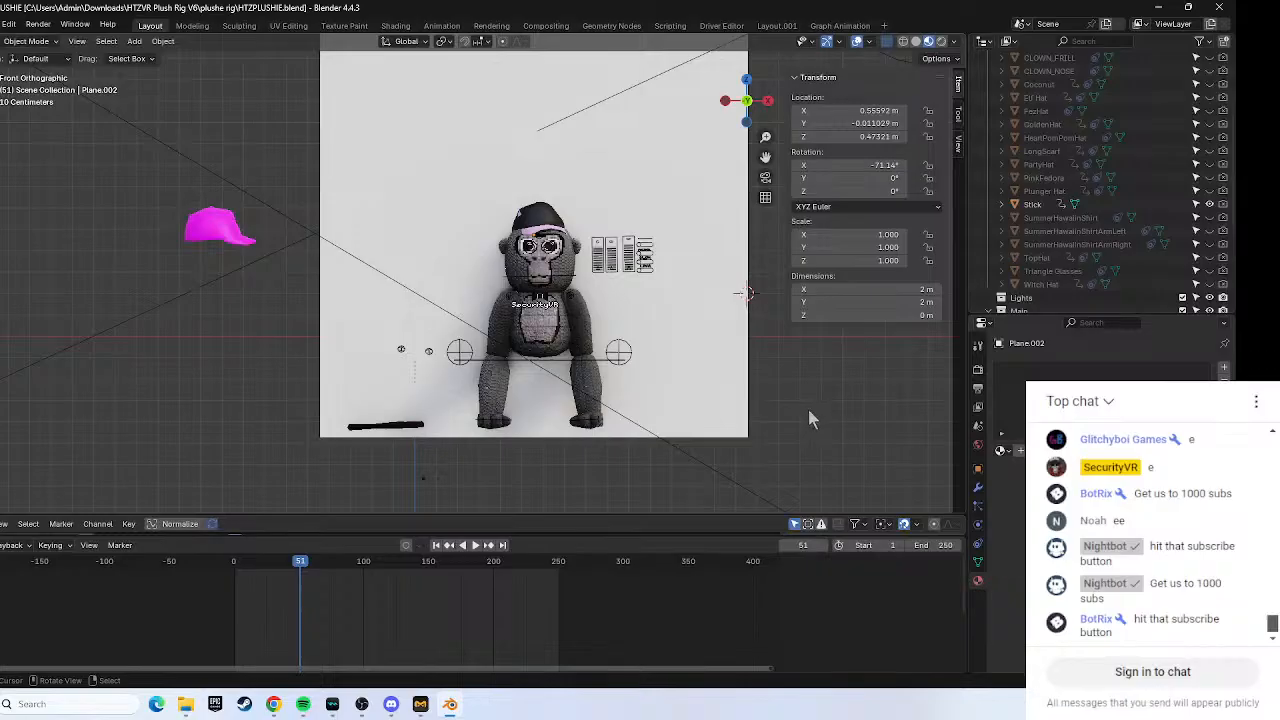
pyautogui.scroll(1, 805, 425)
pyautogui.scroll(-2, 810, 440)
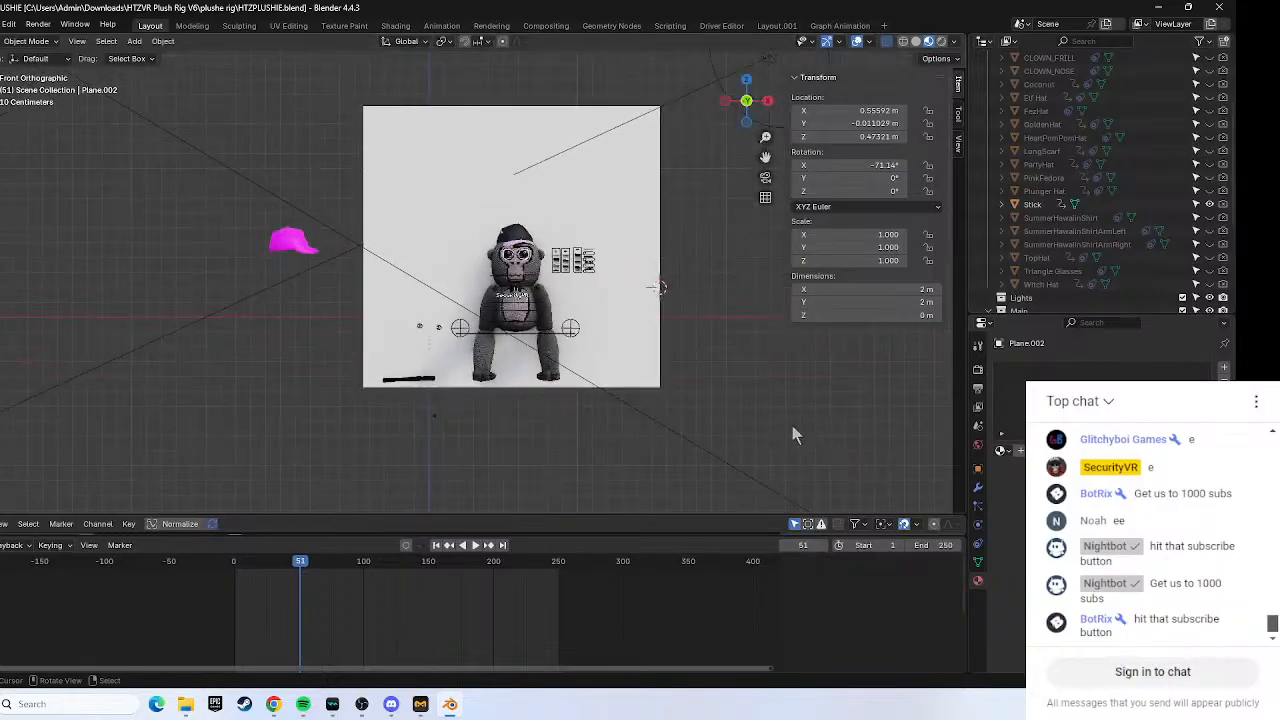
pyautogui.rightClick(703, 425)
pyautogui.click(455, 165)
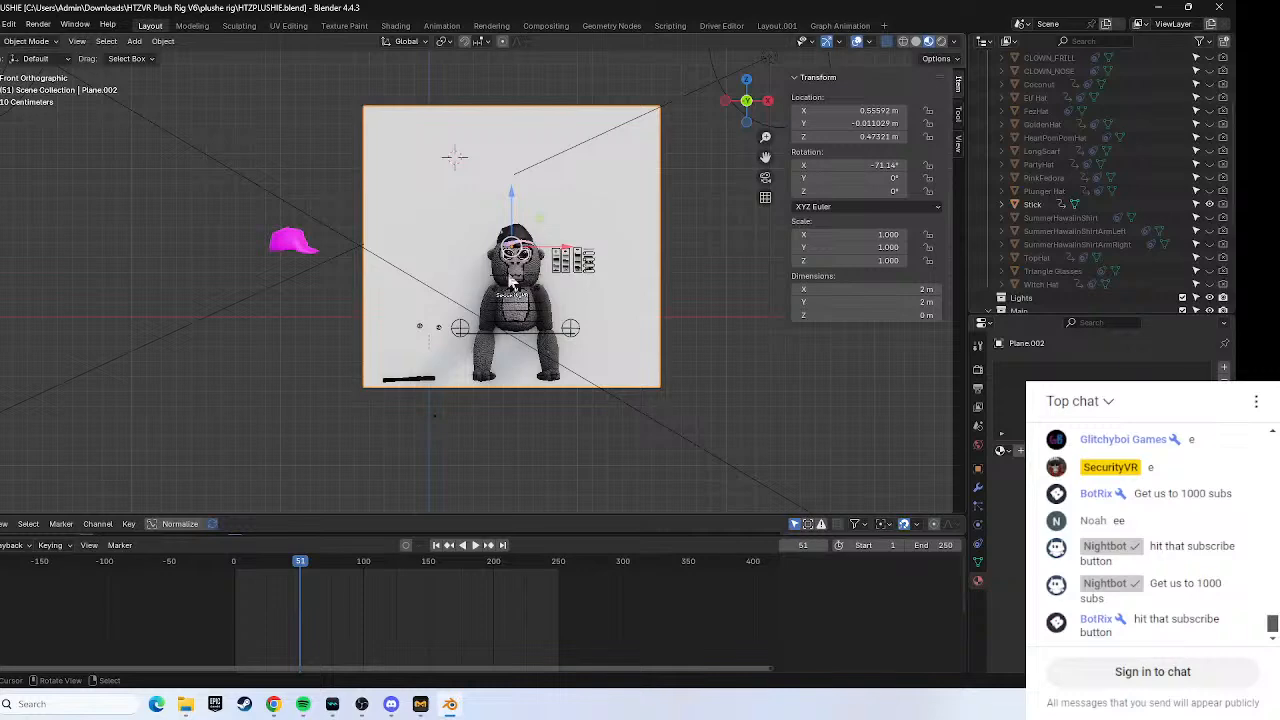
pyautogui.moveTo(507, 252)
pyautogui.mouseDown()
pyautogui.moveTo(595, 200)
pyautogui.moveTo(512, 435)
pyautogui.moveTo(252, 271)
pyautogui.moveTo(268, 285)
pyautogui.moveTo(503, 207)
pyautogui.moveTo(547, 207)
pyautogui.moveTo(703, 330)
pyautogui.moveTo(565, 245)
pyautogui.moveTo(525, 242)
pyautogui.mouseUp()
# Switch to the YouTube plushie tutorial in the browser to check how its backdrop plane is placed, and return to Blender.
pyautogui.click(275, 703)
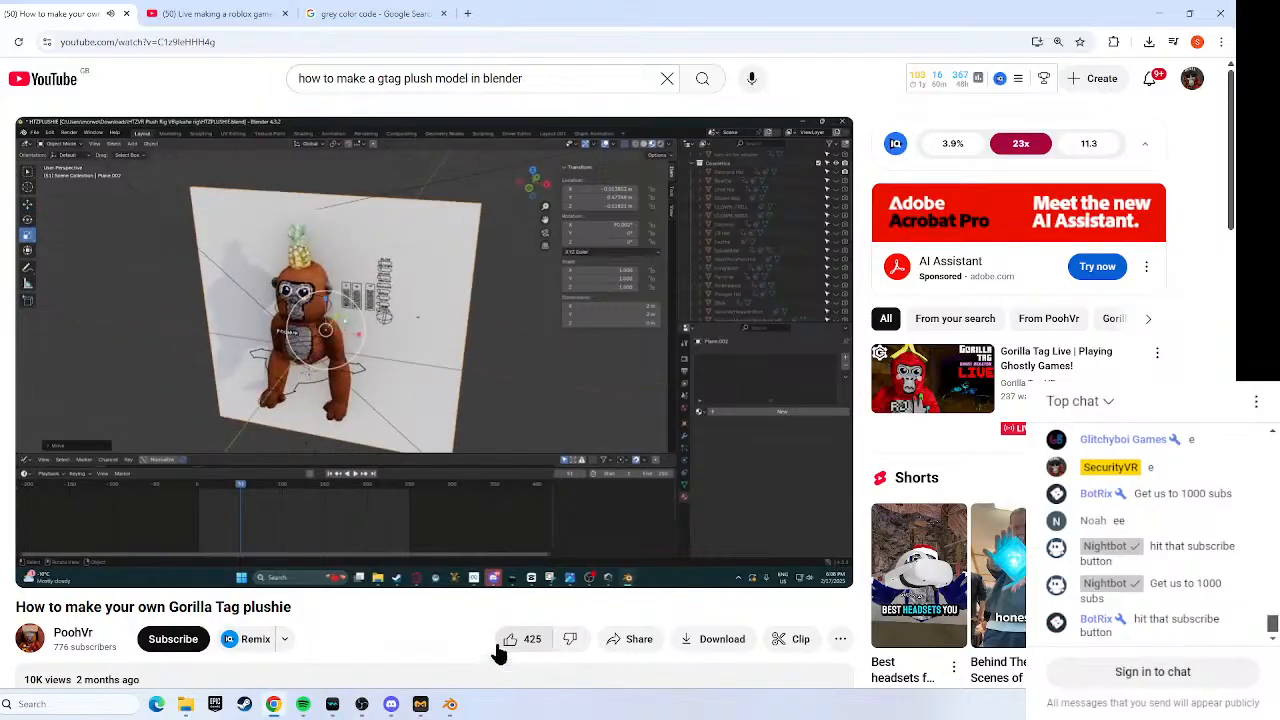
pyautogui.click(494, 449)
pyautogui.click(450, 704)
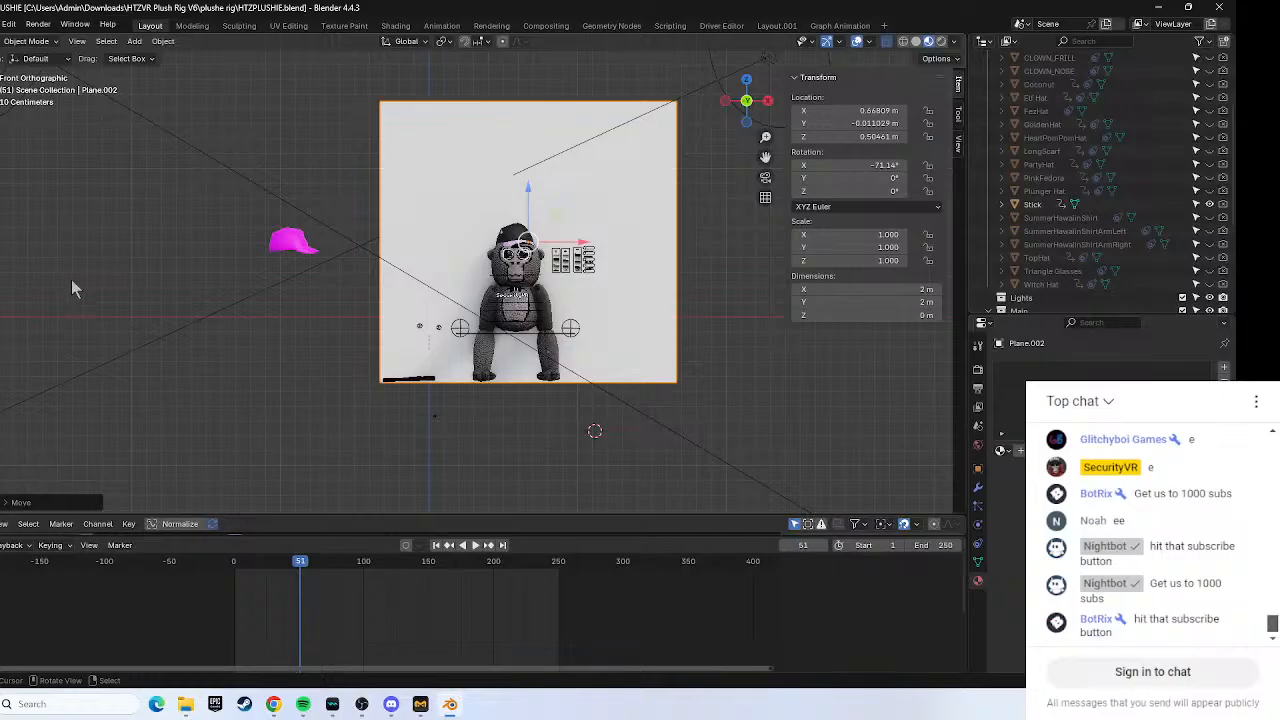
pyautogui.click(0, 228)
pyautogui.moveTo(503, 467); pyautogui.dragTo(676, 486)
pyautogui.moveTo(773, 424); pyautogui.dragTo(335, 383)
pyautogui.click(686, 422)
pyautogui.scroll(3, 283, 427)
pyautogui.scroll(-3, 307, 394)
pyautogui.scroll(1, 330, 393)
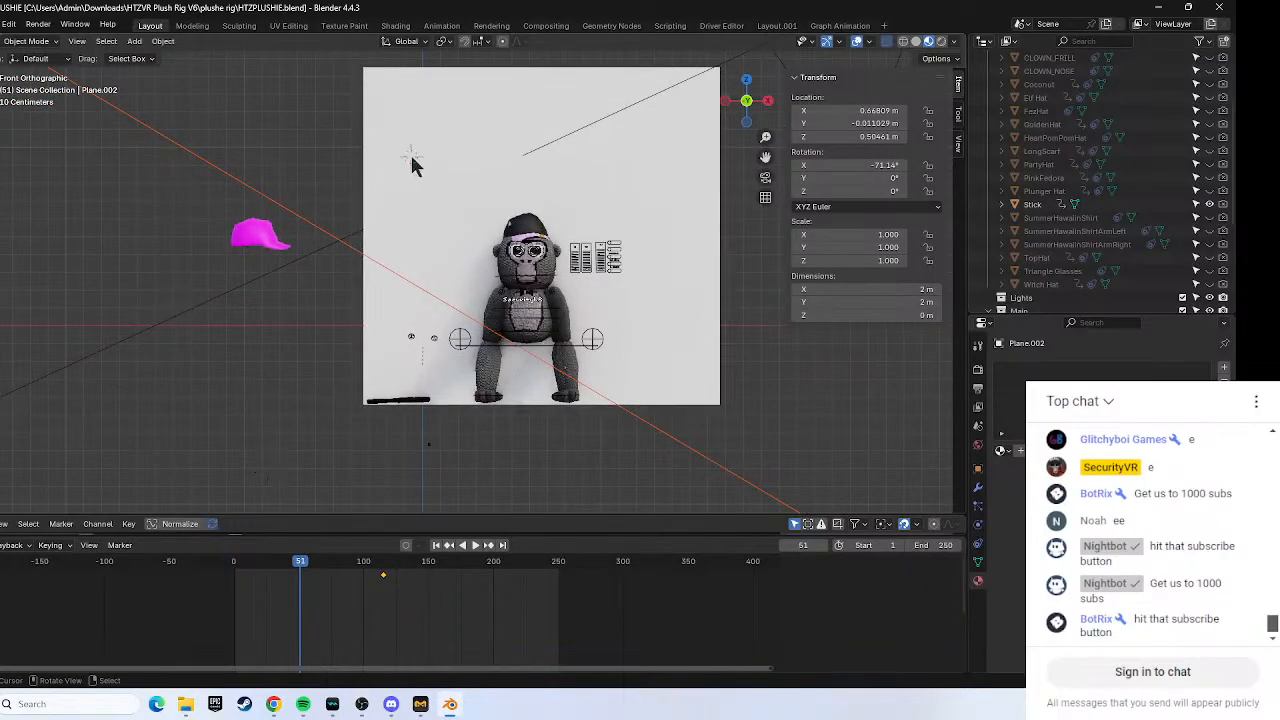
pyautogui.click(420, 169)
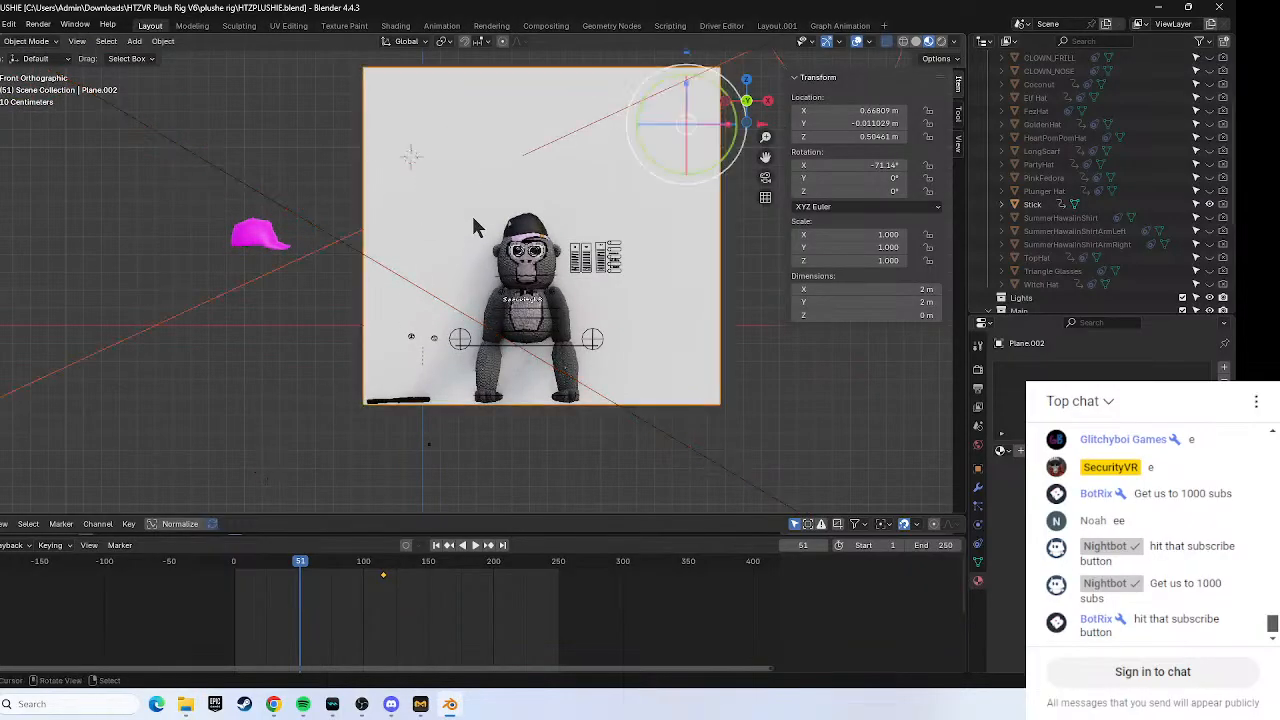
pyautogui.keyDown('shift'); pyautogui.rightClick(423, 178); pyautogui.keyUp('shift')
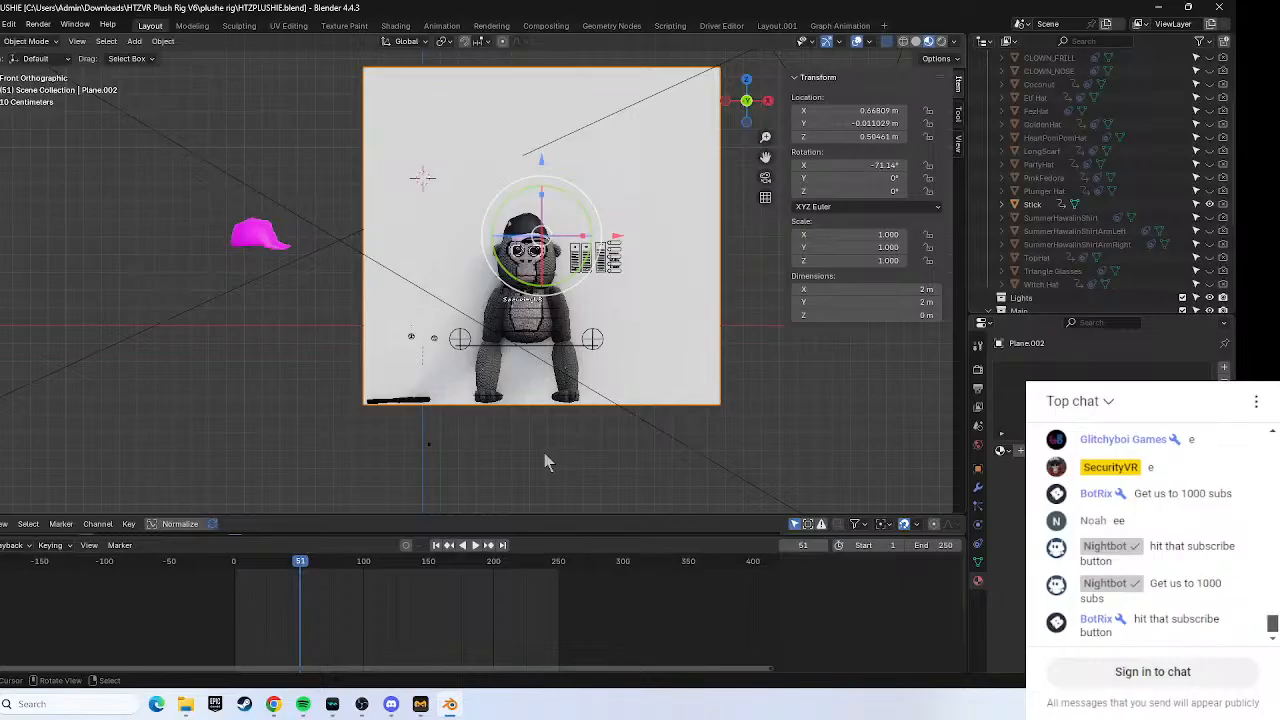
pyautogui.click(358, 272)
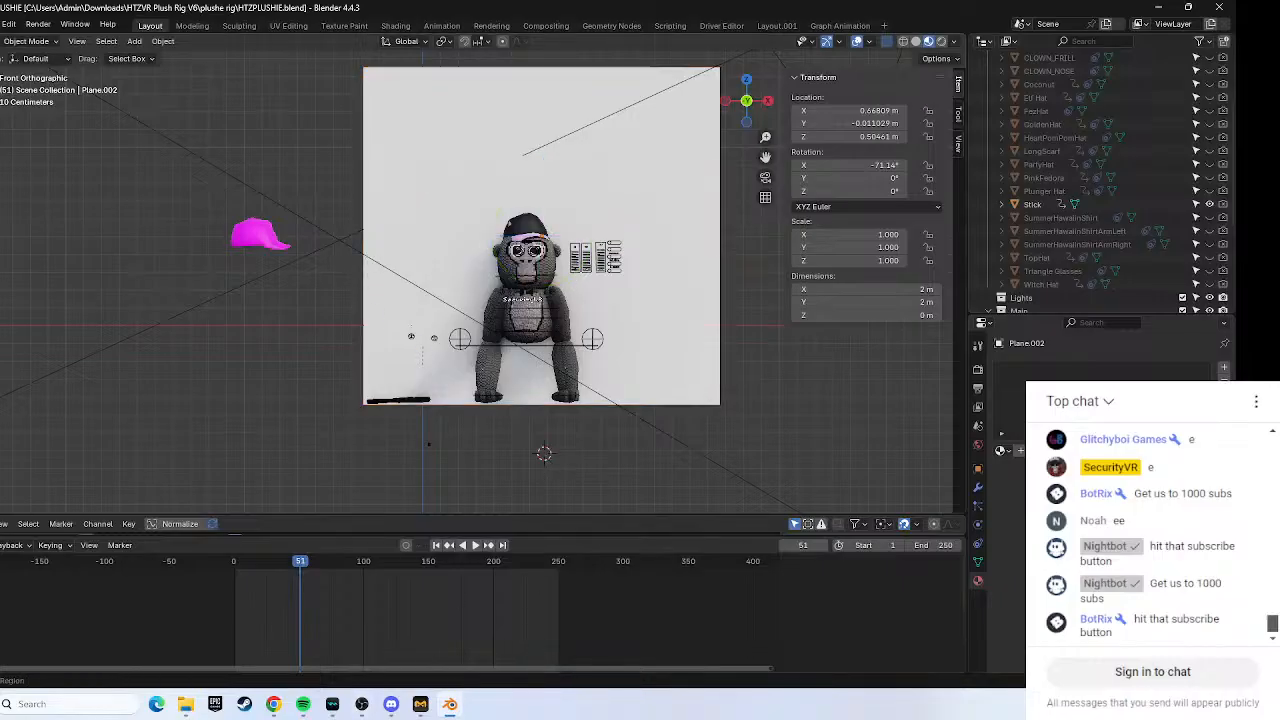
# Select the backdrop plane and move it to about X 0.810 m, Z 0.557 m.
pyautogui.rightClick(430, 144)
pyautogui.click(470, 162)
pyautogui.press('g')
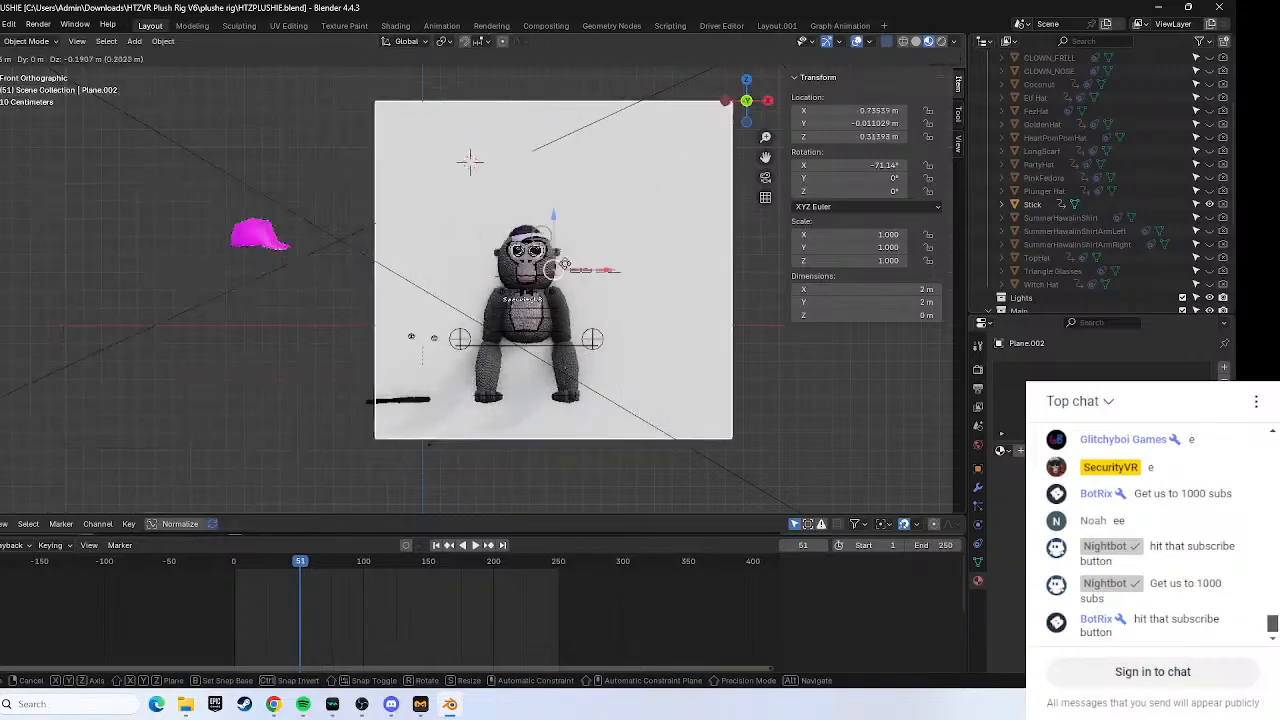
pyautogui.click(727, 143)
# Push the backdrop plane back behind the plushie to about Y 0.640 m and center it behind the body at about X 0.653 m.
pyautogui.click(745, 79)
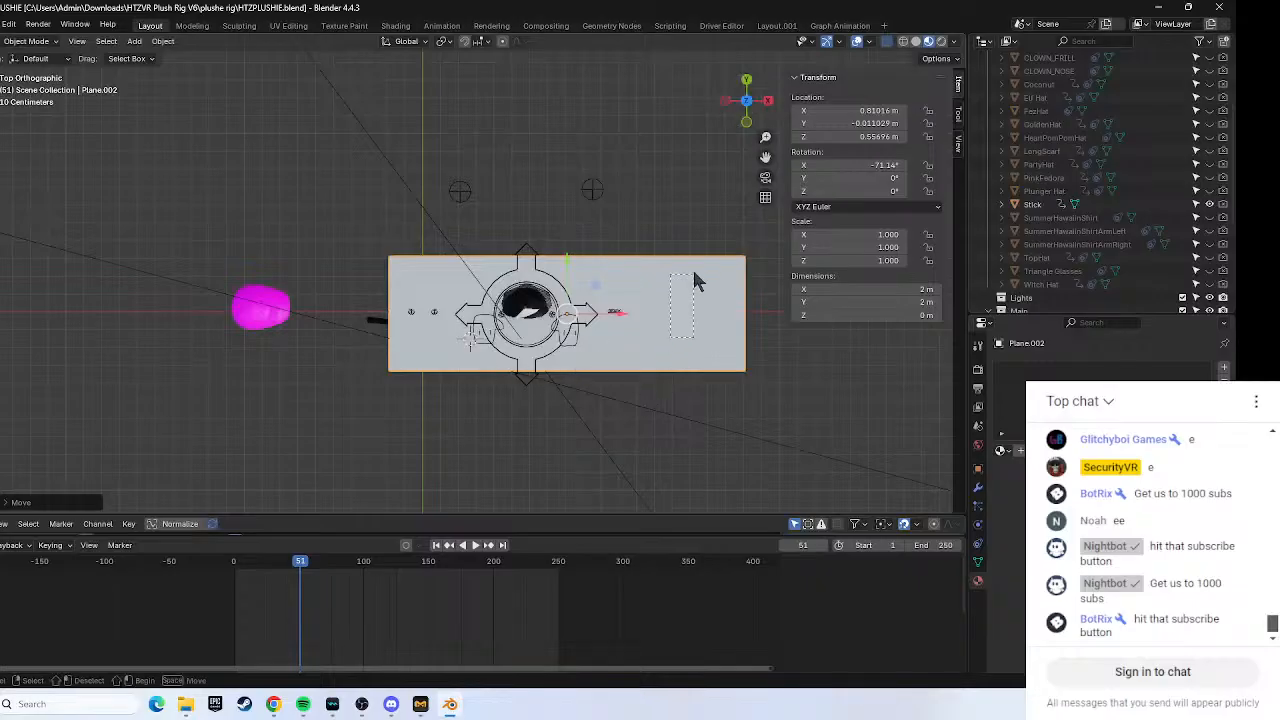
pyautogui.moveTo(567, 270); pyautogui.dragTo(566, 147)
pyautogui.click(746, 122)
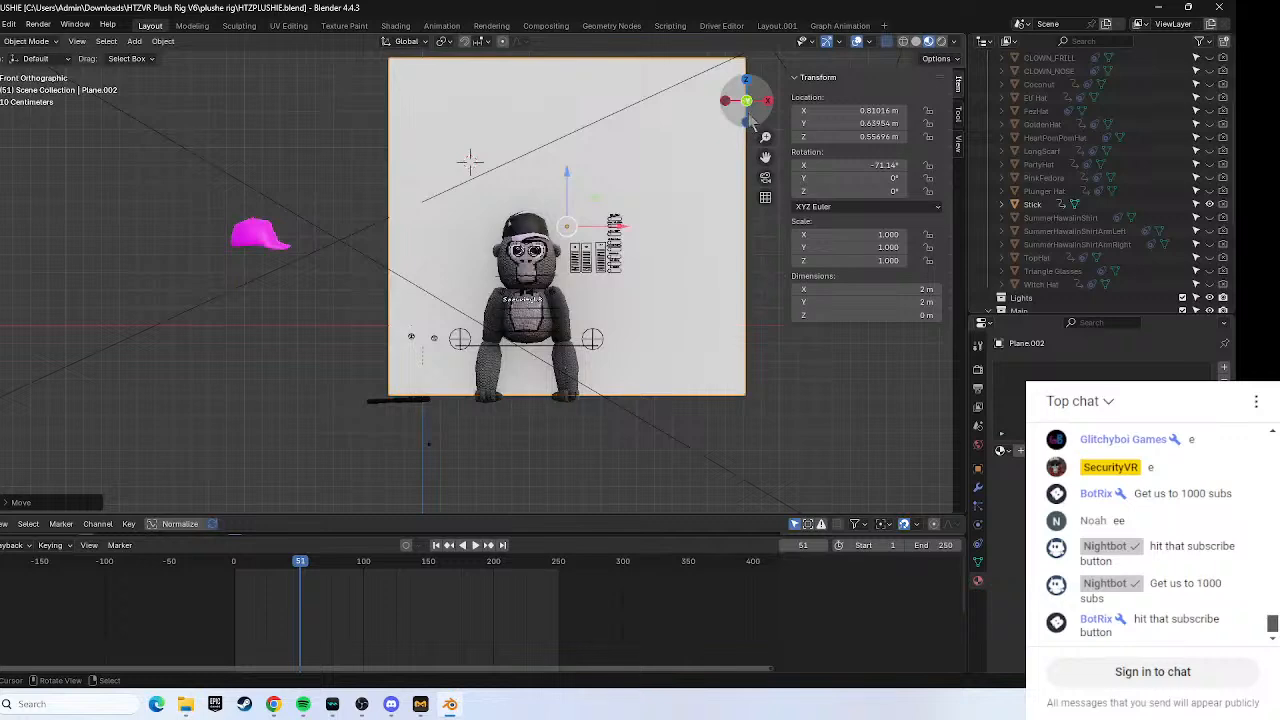
pyautogui.click(747, 79)
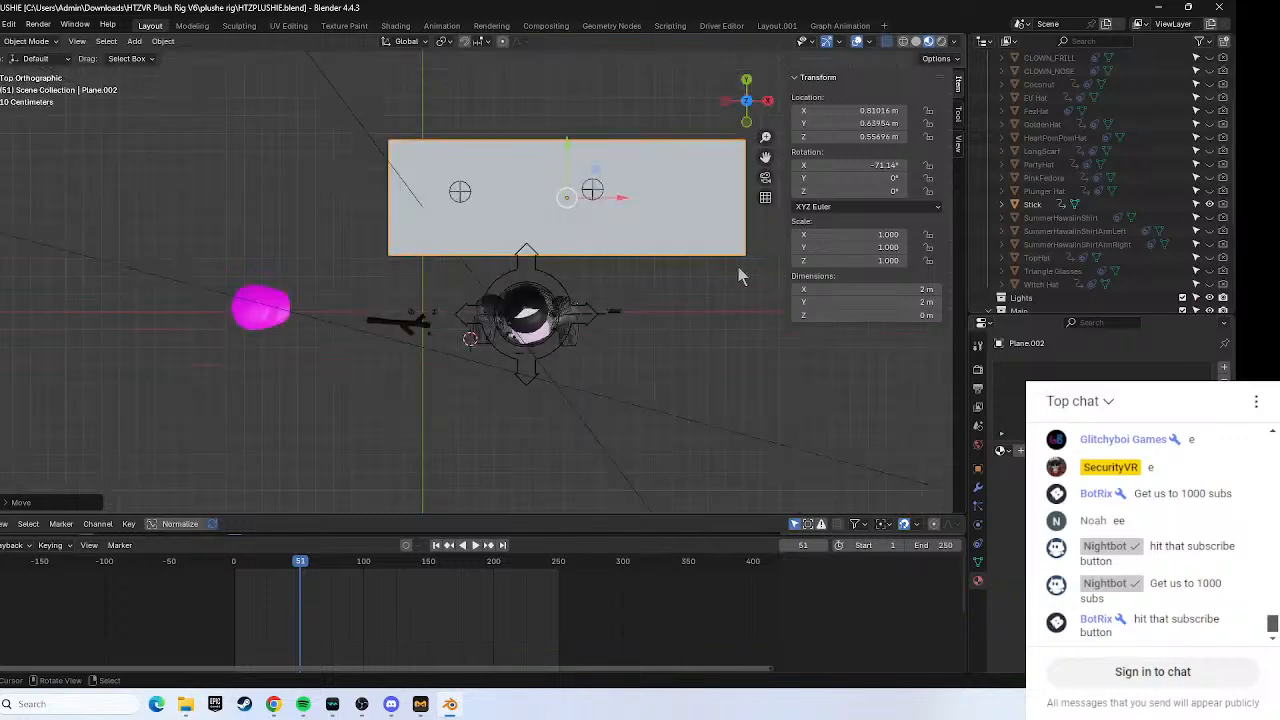
pyautogui.moveTo(594, 213); pyautogui.dragTo(572, 218)
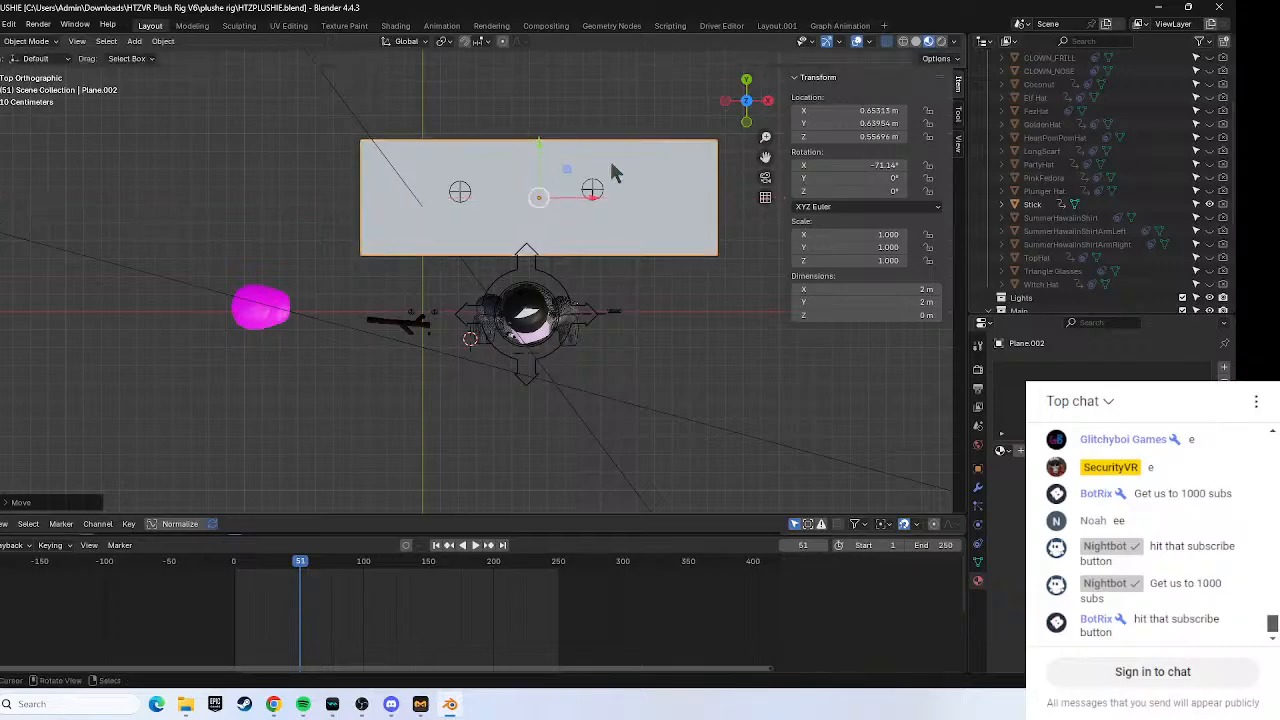
pyautogui.click(747, 122)
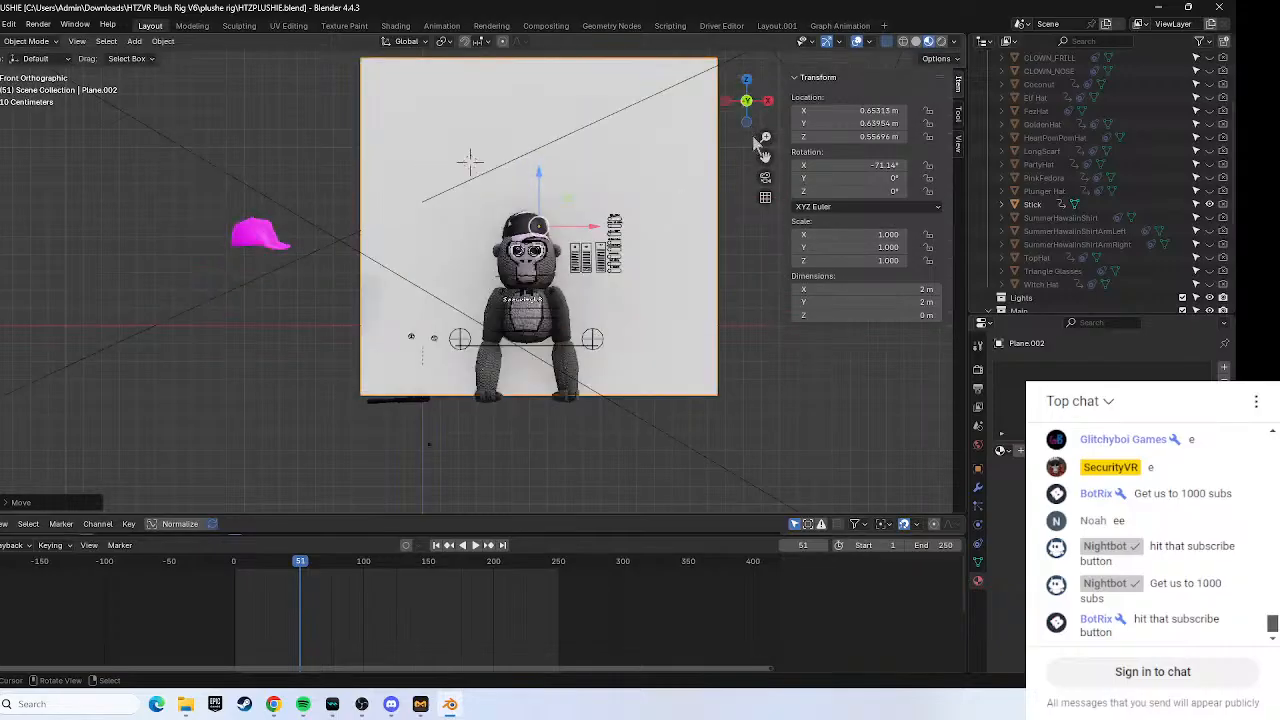